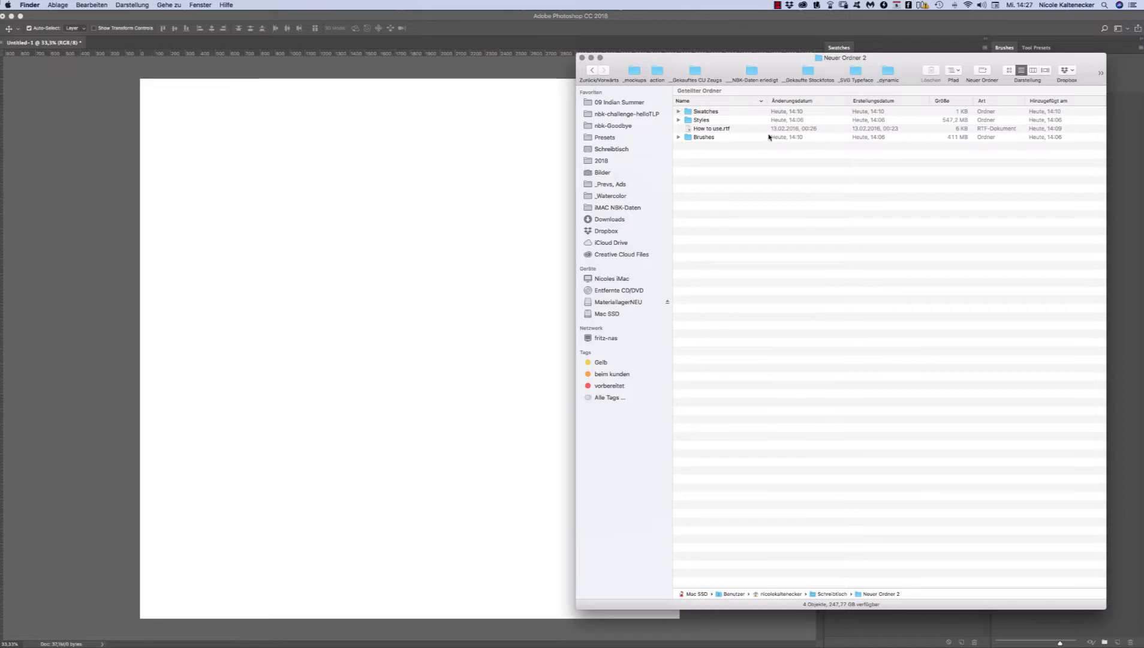
Step: Expand the Styles folder, widen the name column and look over the .asl style files it contains
{"action": "left_click", "coordinate": [679, 121]}
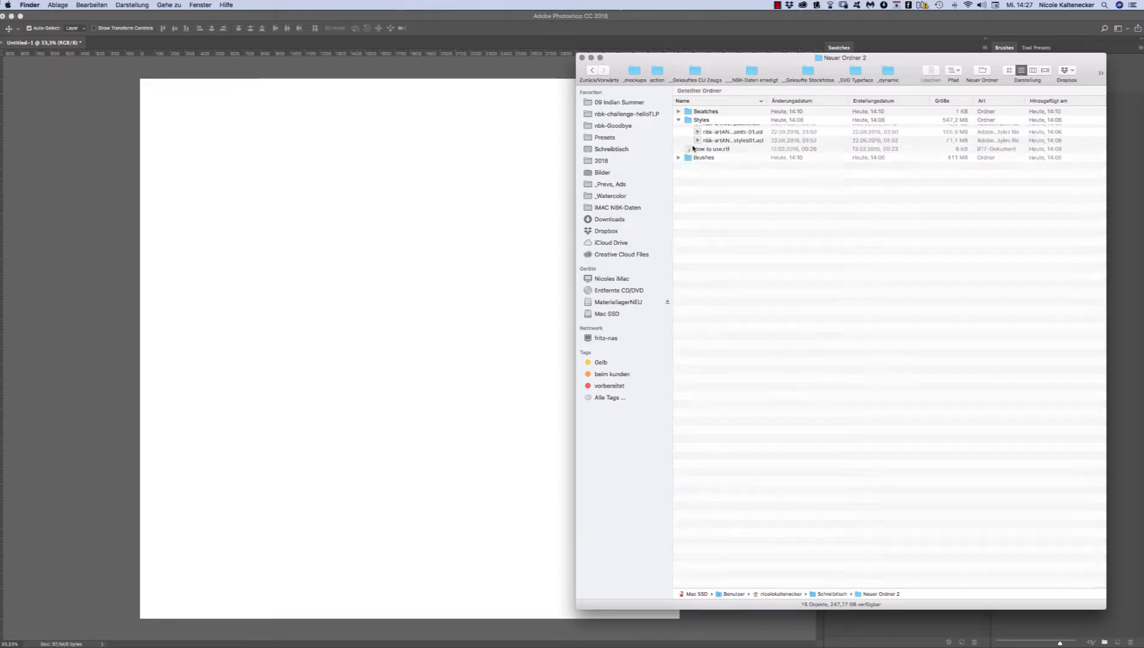
{"action": "double_click", "coordinate": [769, 98]}
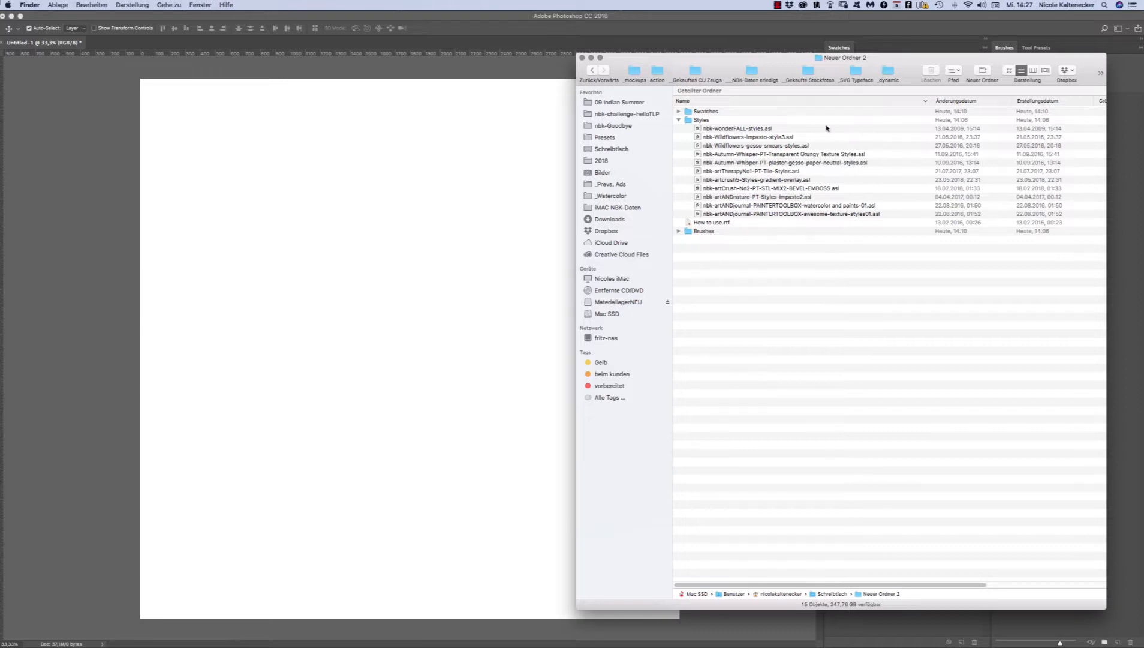
{"action": "left_click", "coordinate": [785, 128]}
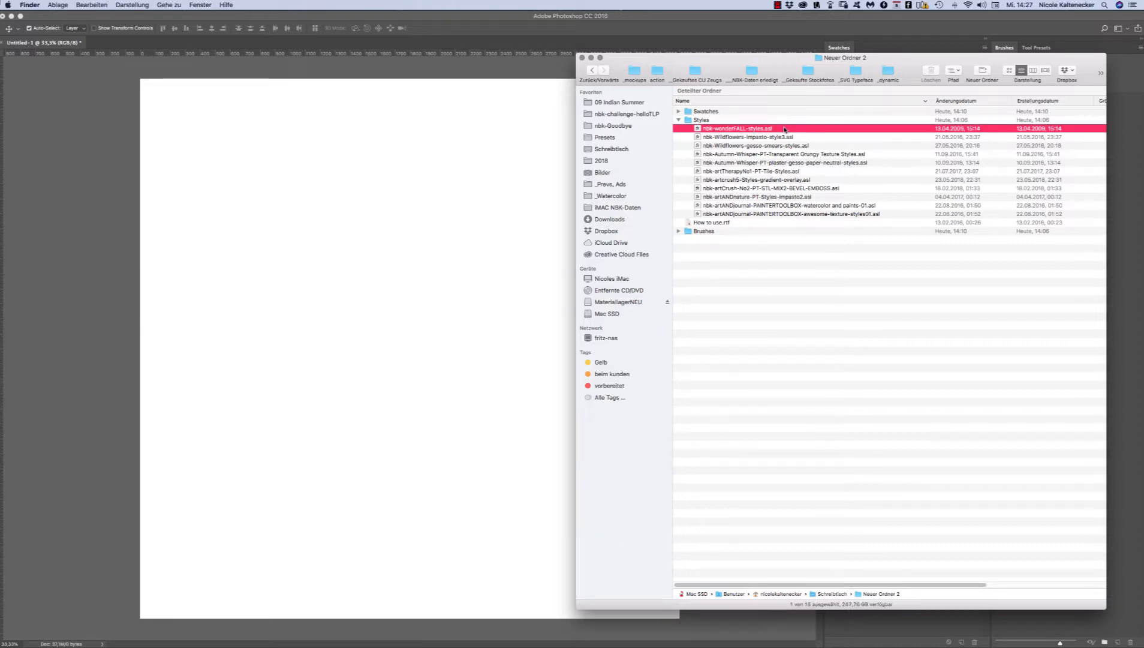
{"action": "left_click_drag", "start_coordinate": [785, 128], "coordinate": [795, 217]}
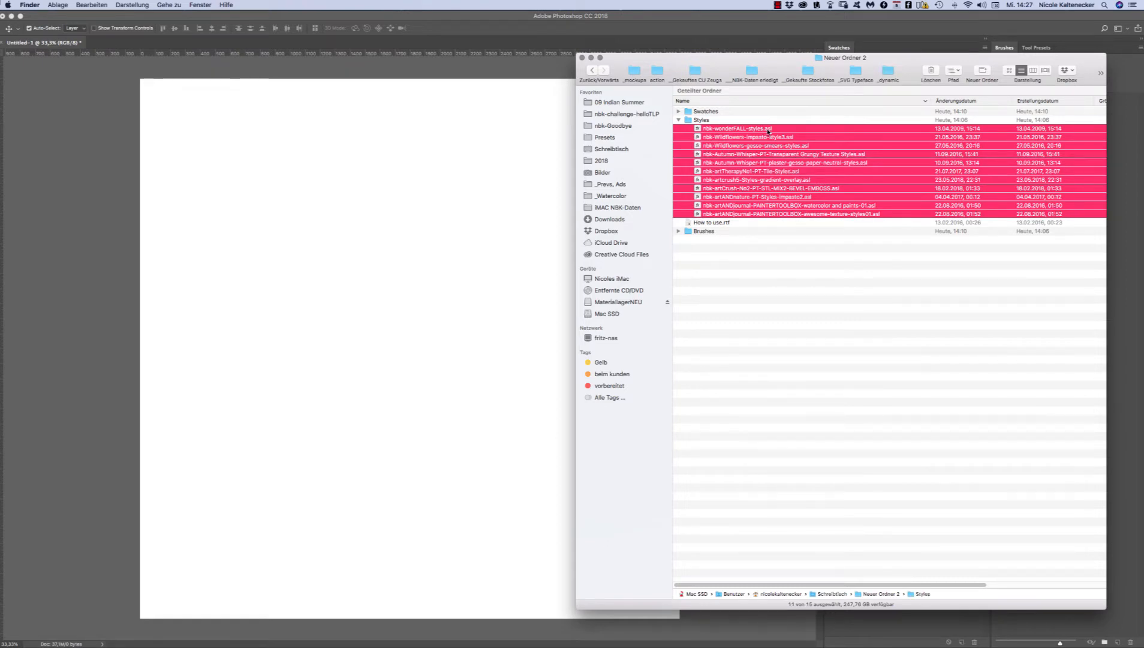
{"action": "left_click", "coordinate": [808, 340]}
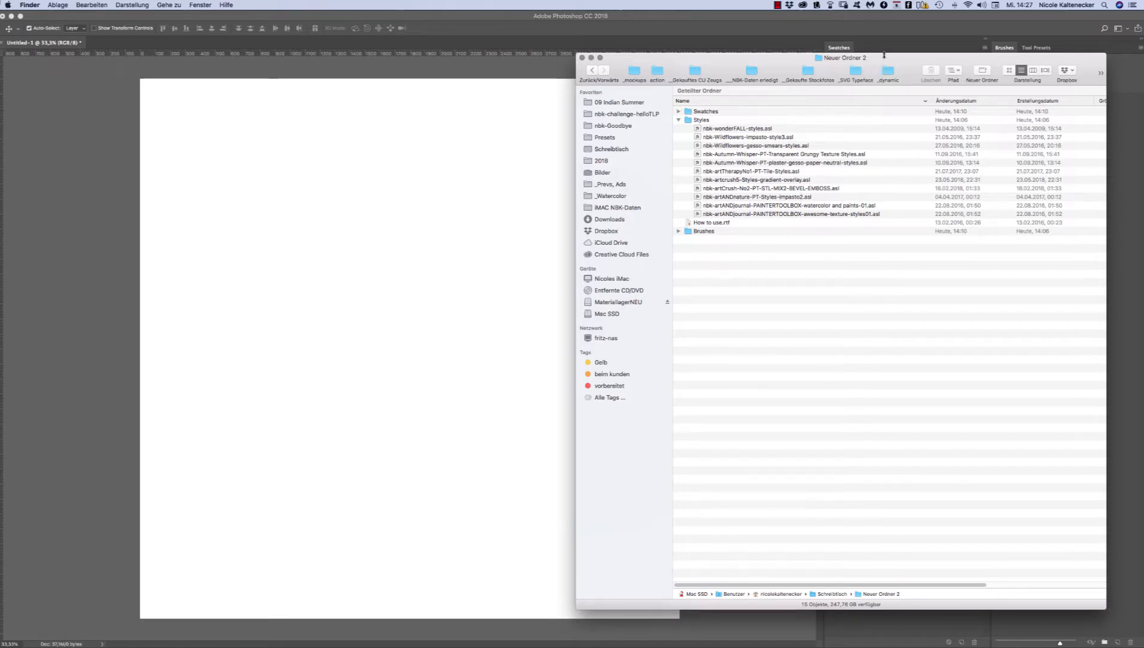
{"action": "left_click_drag", "start_coordinate": [884, 58], "coordinate": [882, 51]}
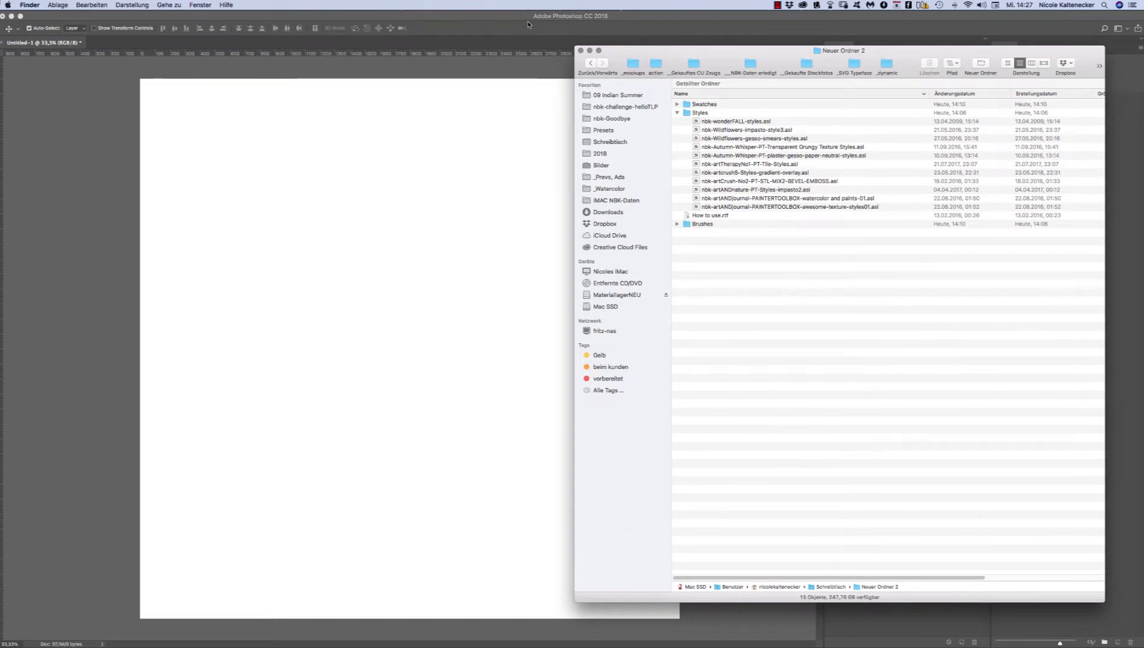
{"action": "mouse_move", "coordinate": [705, 52]}
{"action": "left_mouse_down"}
{"action": "mouse_move", "coordinate": [711, 43]}
{"action": "mouse_move", "coordinate": [702, 57]}
{"action": "left_mouse_up"}
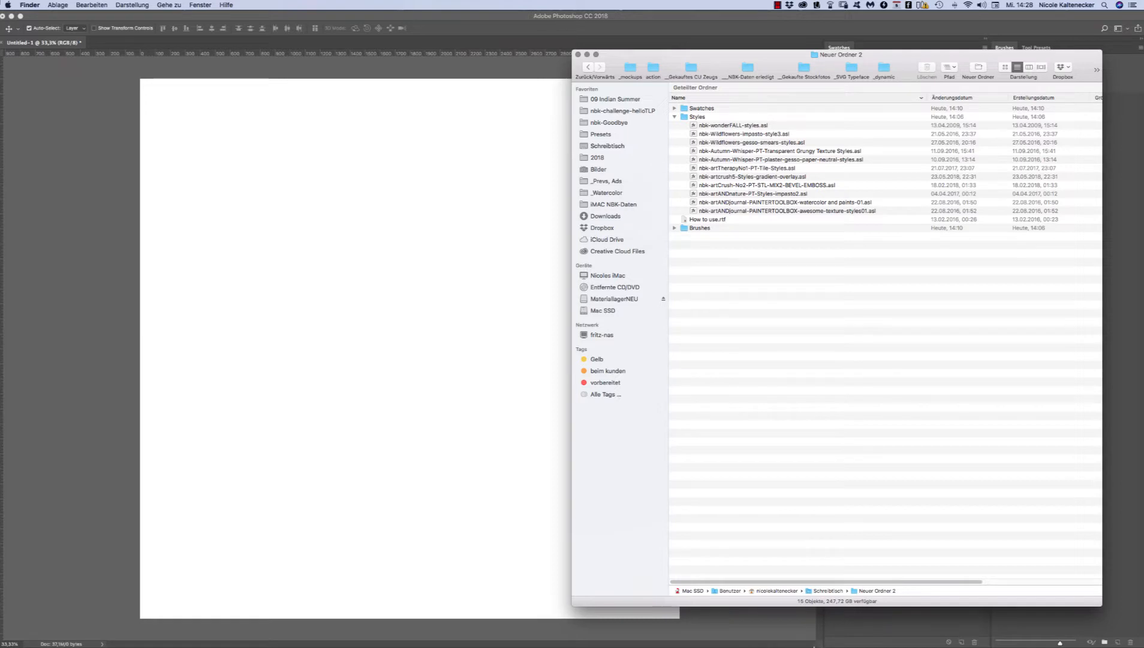
{"action": "mouse_move", "coordinate": [812, 641]}
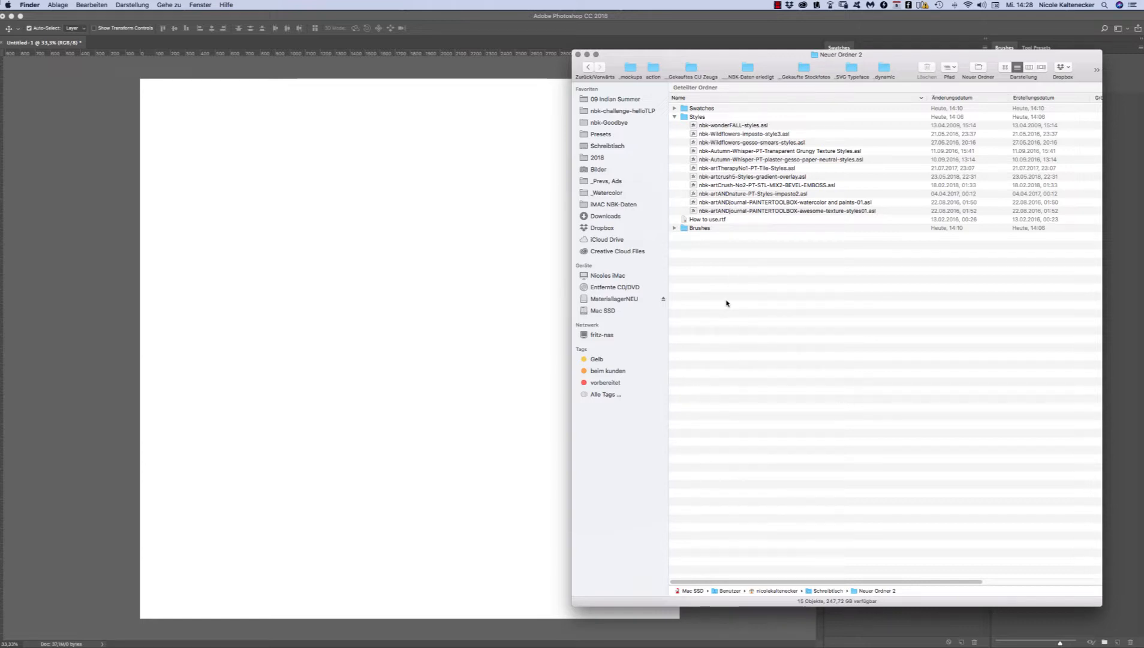
Step: Go into the Styles folder, show full file names and open nbk-artANDjournal-PAINTERTOOLBOX-awesome-texture-styles01.asl in Photoshop
{"action": "left_click", "coordinate": [713, 117]}
{"action": "double_click", "coordinate": [726, 117]}
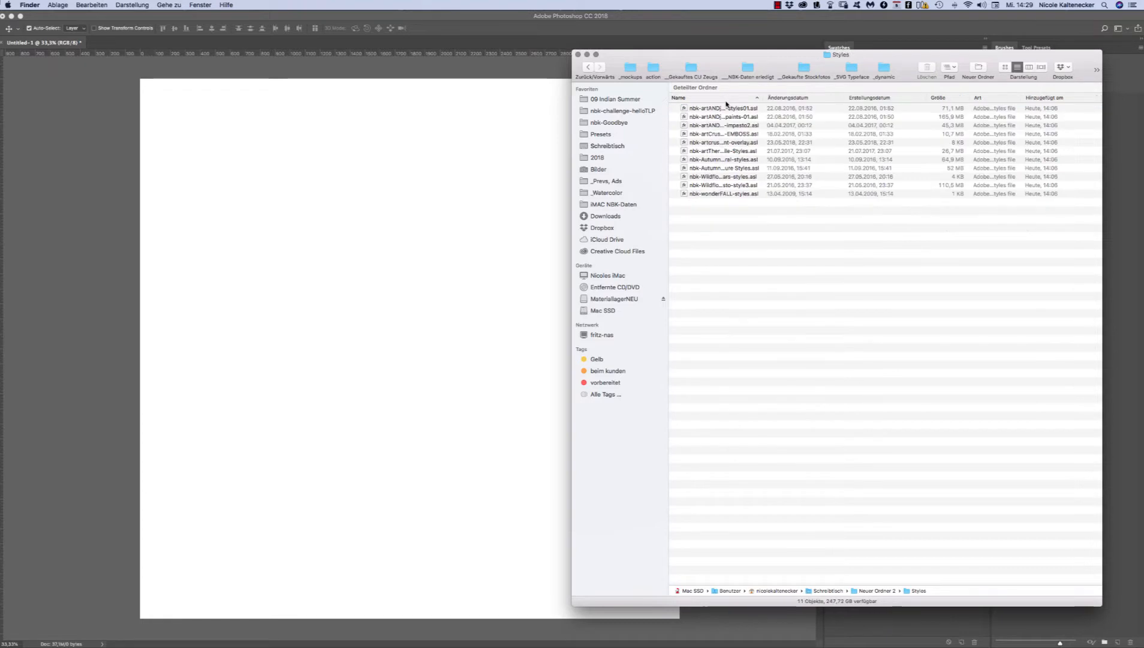
{"action": "left_click_drag", "start_coordinate": [770, 97], "coordinate": [933, 88]}
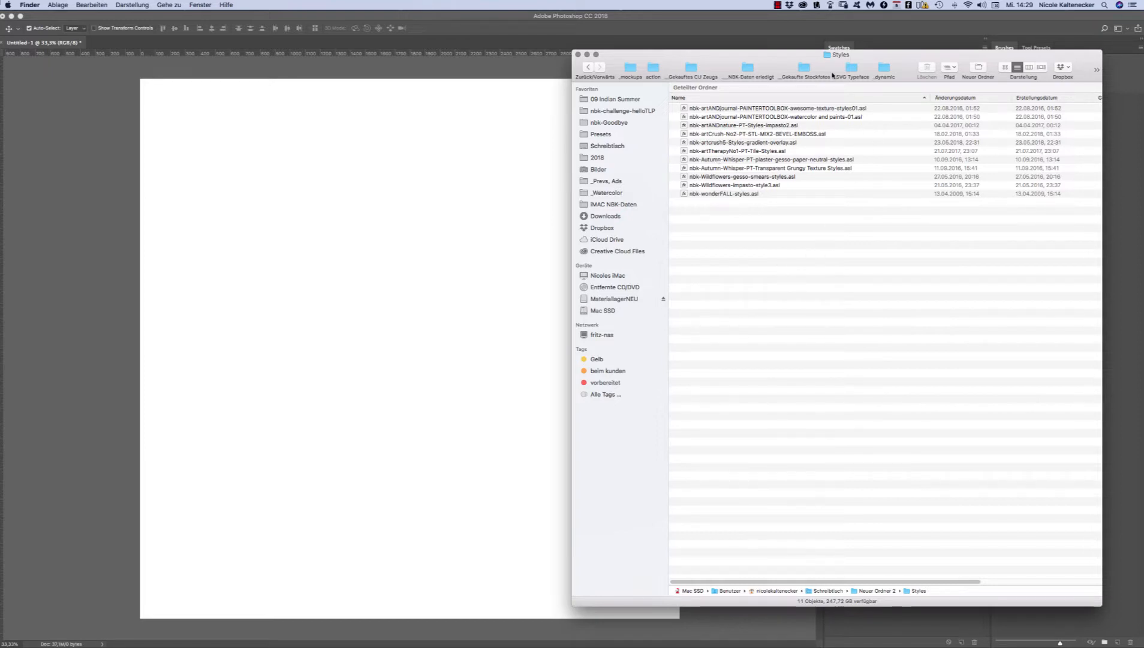
{"action": "left_click", "coordinate": [846, 108]}
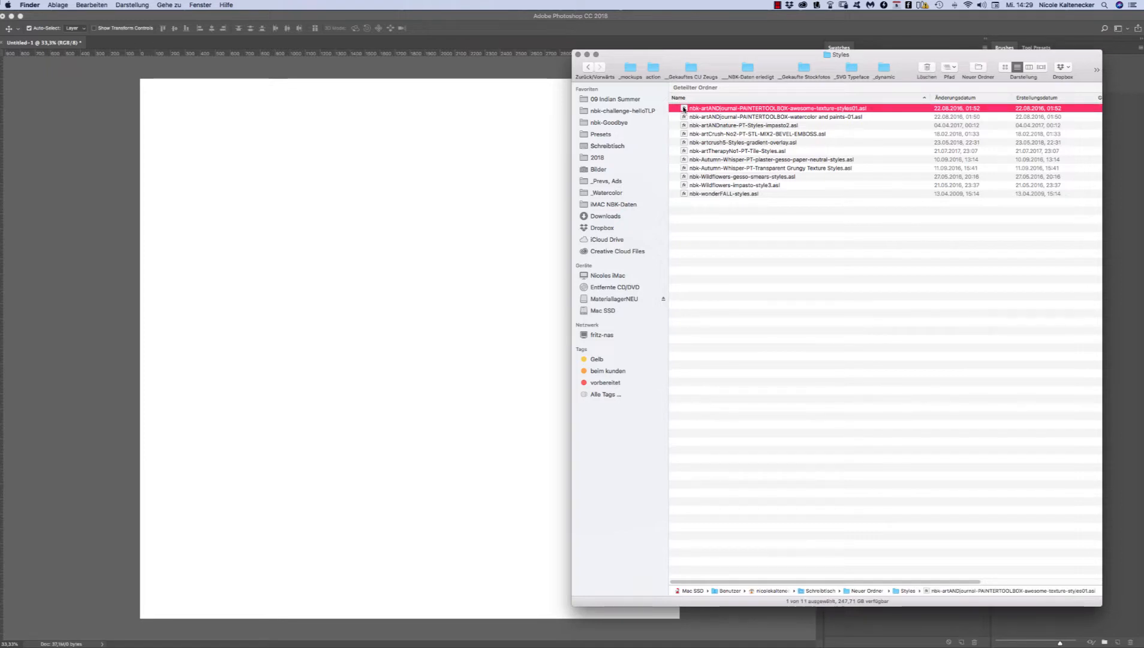
{"action": "double_click", "coordinate": [684, 106]}
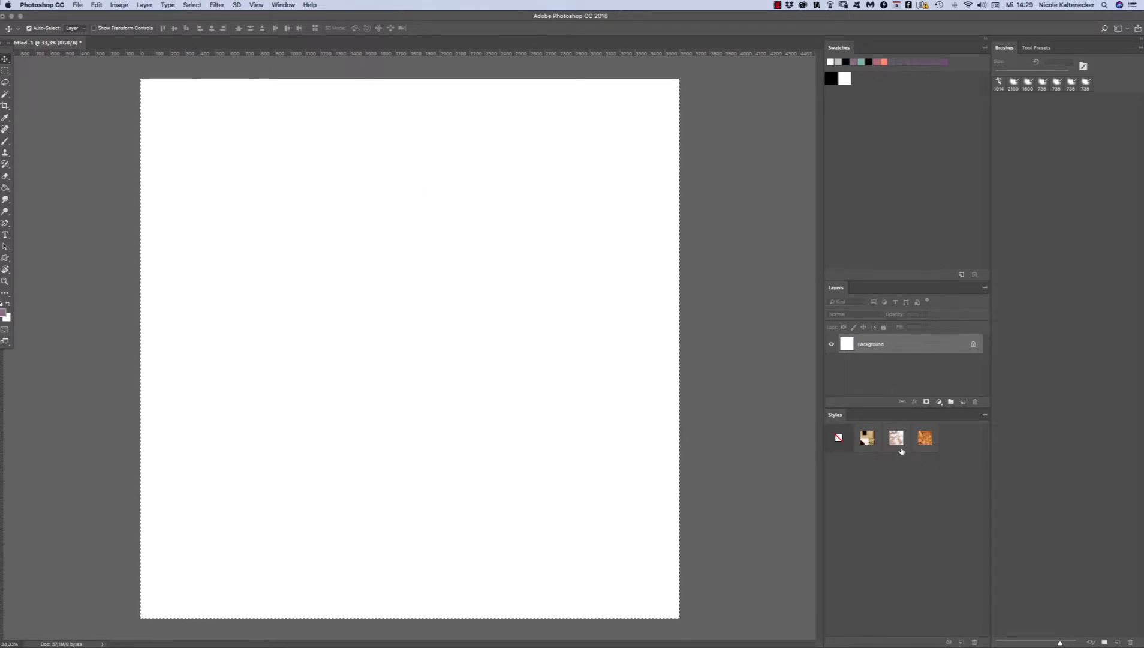
Step: Hide the Styles panel and show it again
{"action": "left_click", "coordinate": [283, 5]}
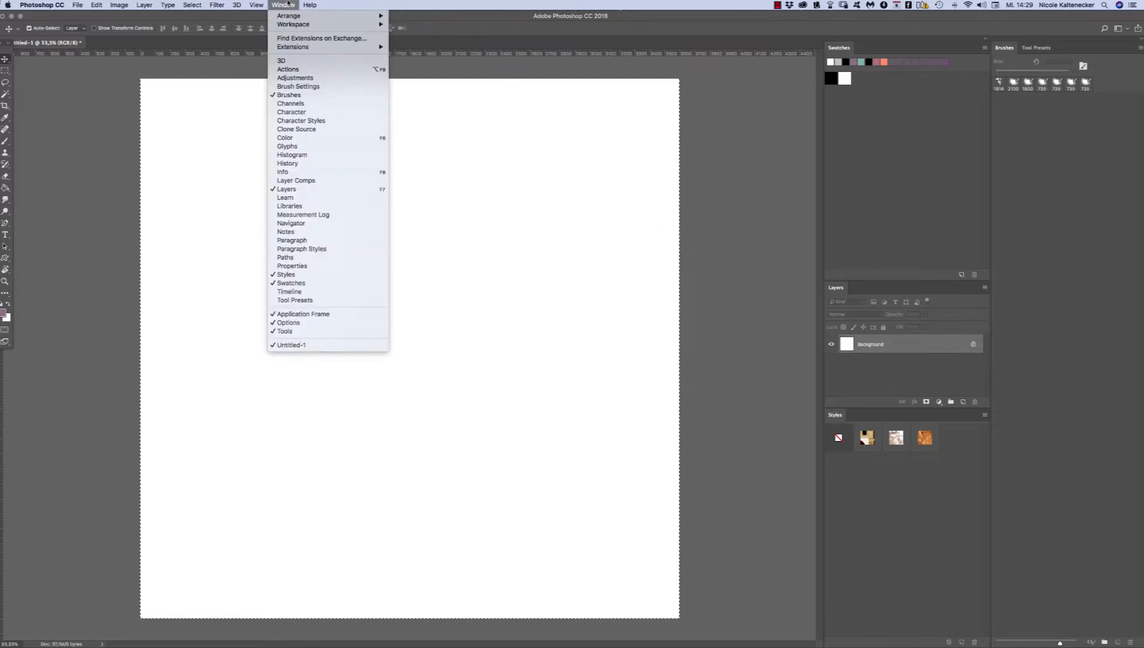
{"action": "key", "text": "Left"}
{"action": "key", "text": "Left"}
{"action": "key", "text": "Left"}
{"action": "key", "text": "Left"}
{"action": "key", "text": "Left"}
{"action": "key", "text": "Left"}
{"action": "key", "text": "Left"}
{"action": "key", "text": "Left"}
{"action": "key", "text": "Left"}
{"action": "key", "text": "Left"}
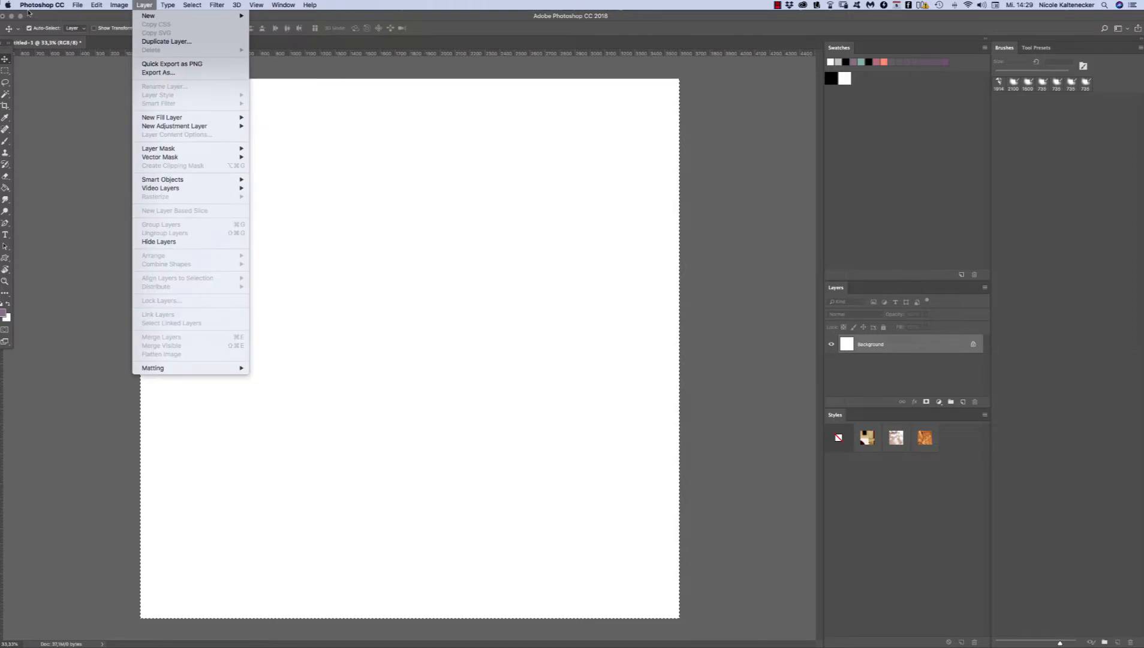
{"action": "mouse_move", "coordinate": [292, 6]}
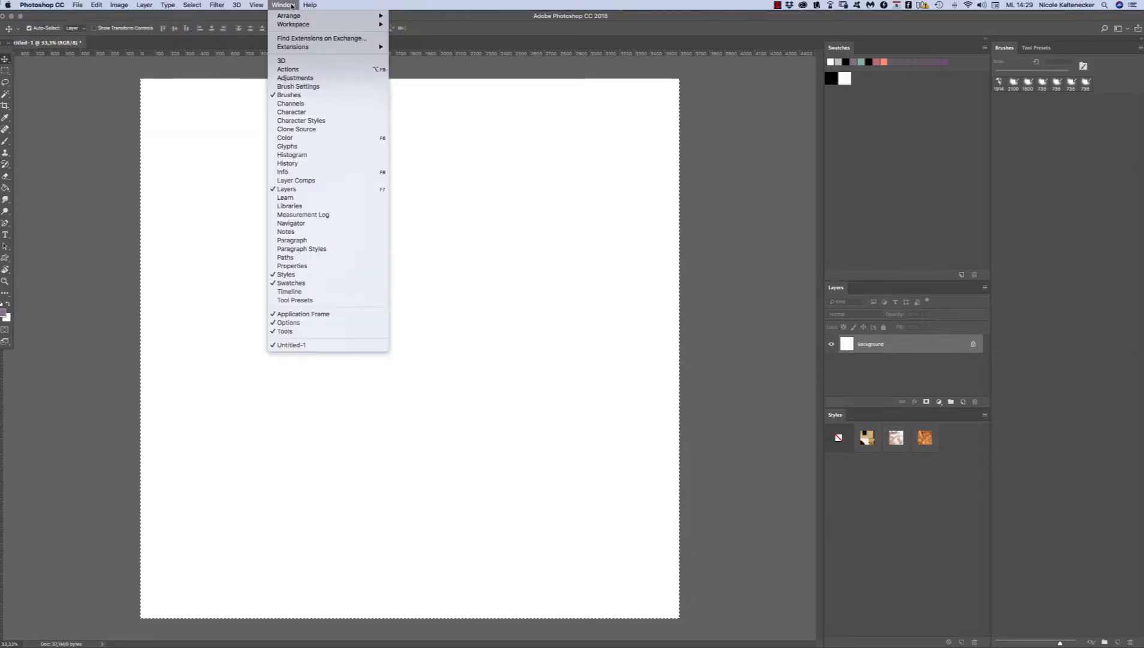
{"action": "left_click", "coordinate": [284, 275]}
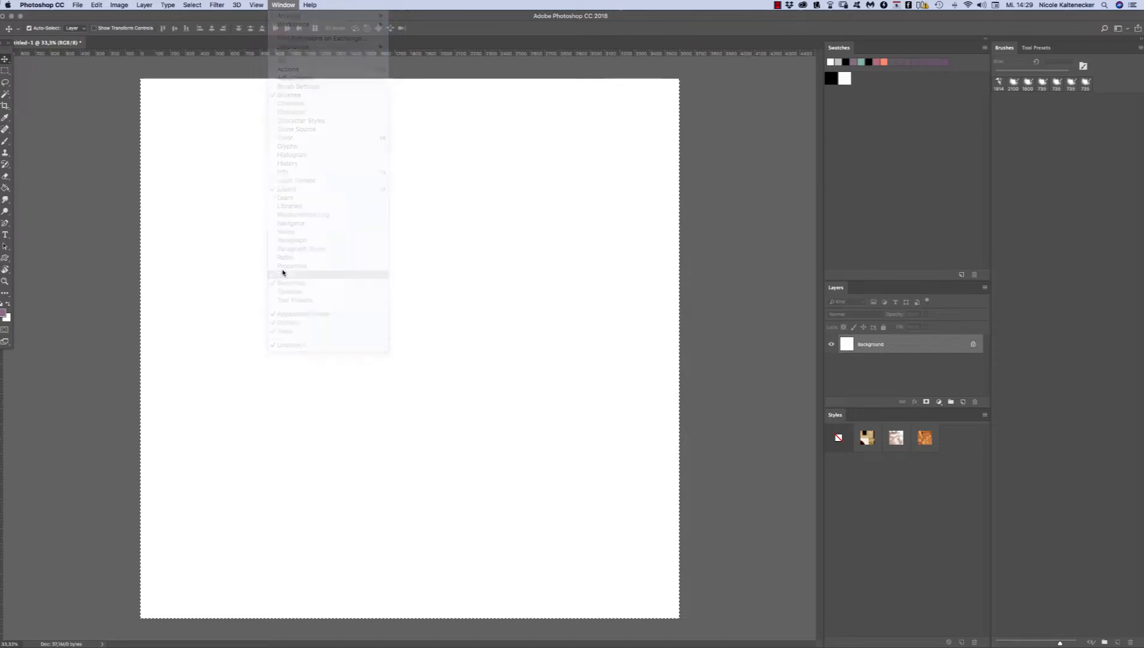
{"action": "left_click", "coordinate": [280, 4]}
{"action": "left_click", "coordinate": [284, 277]}
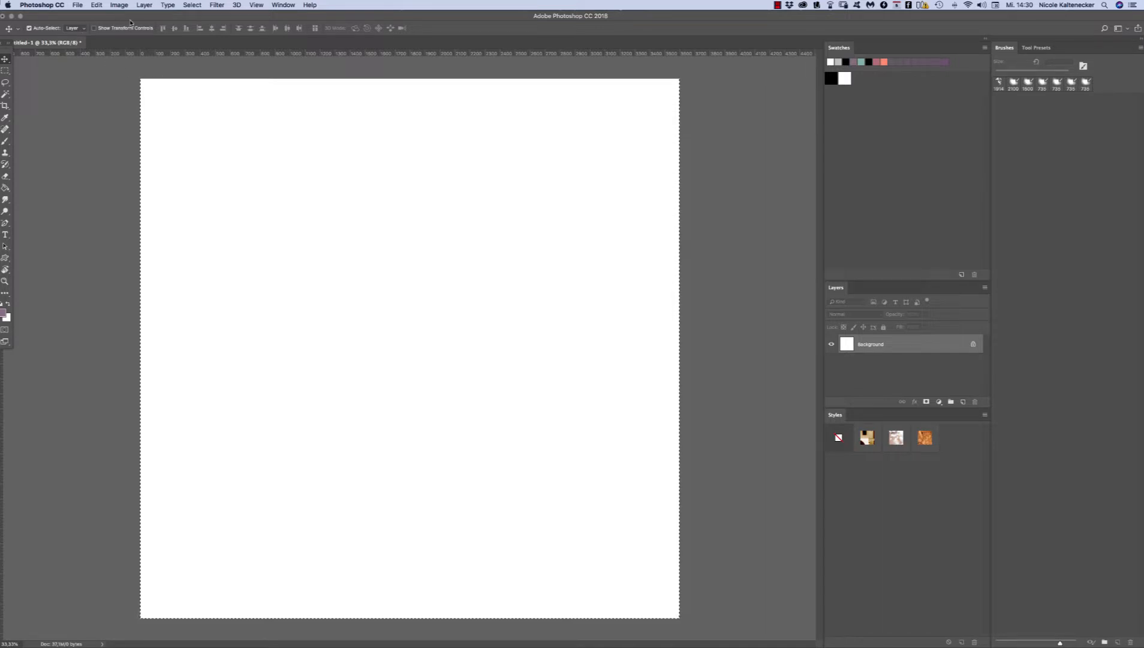
Step: Open the Preset Manager and set its preset type to Styles
{"action": "left_click", "coordinate": [97, 4]}
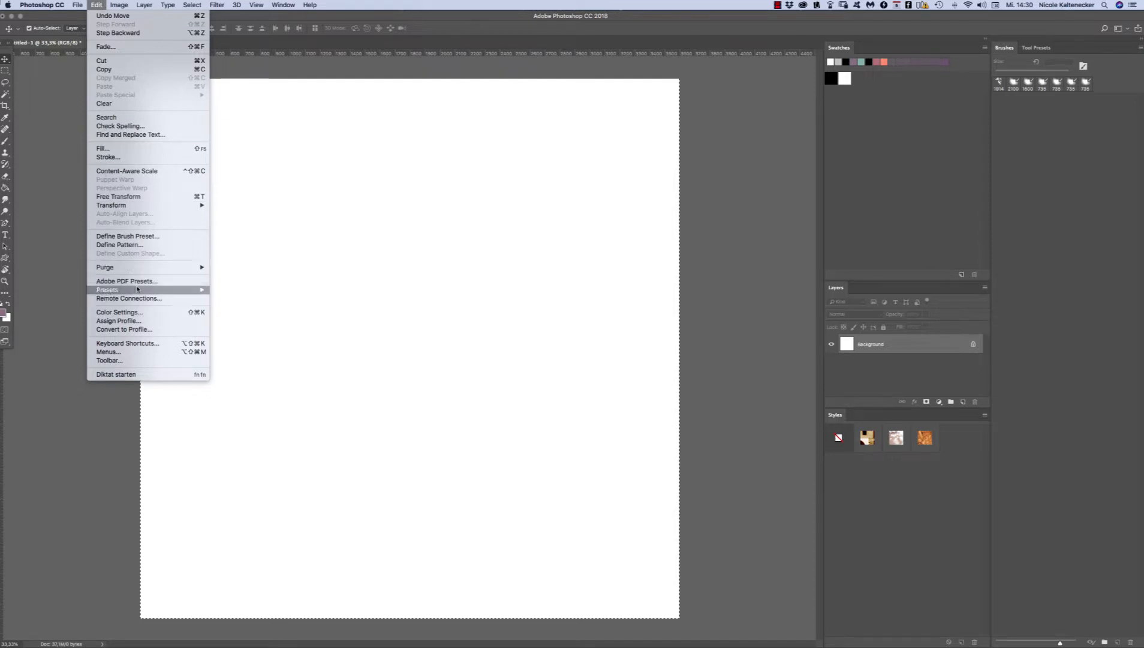
{"action": "mouse_move", "coordinate": [140, 290]}
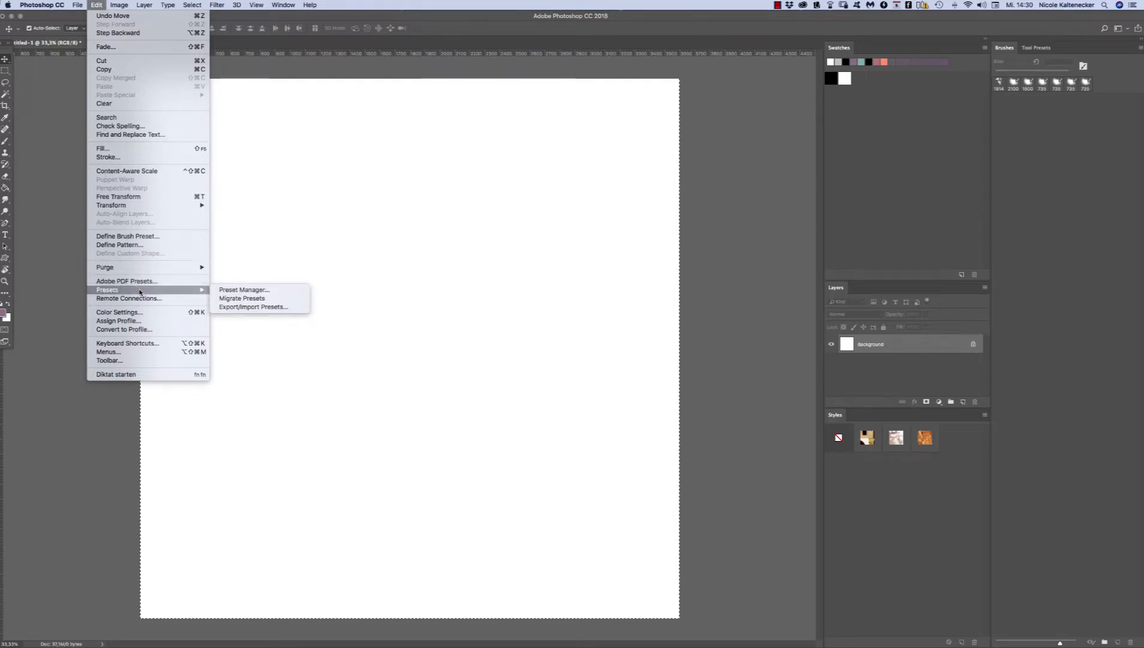
{"action": "left_click", "coordinate": [256, 291]}
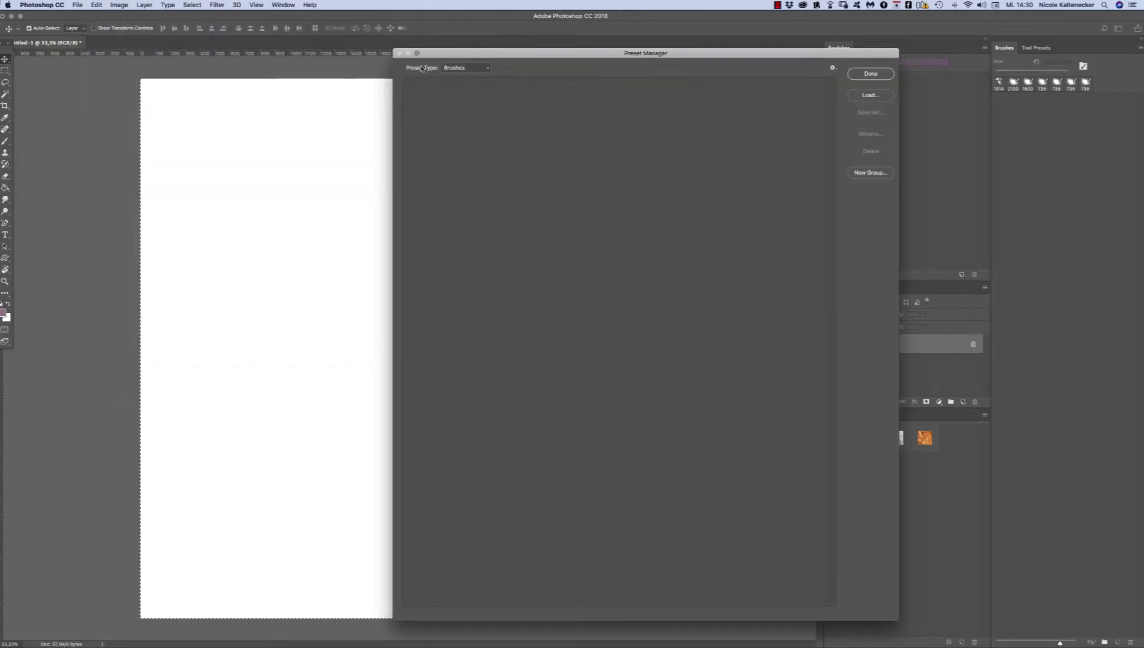
{"action": "left_click", "coordinate": [453, 68]}
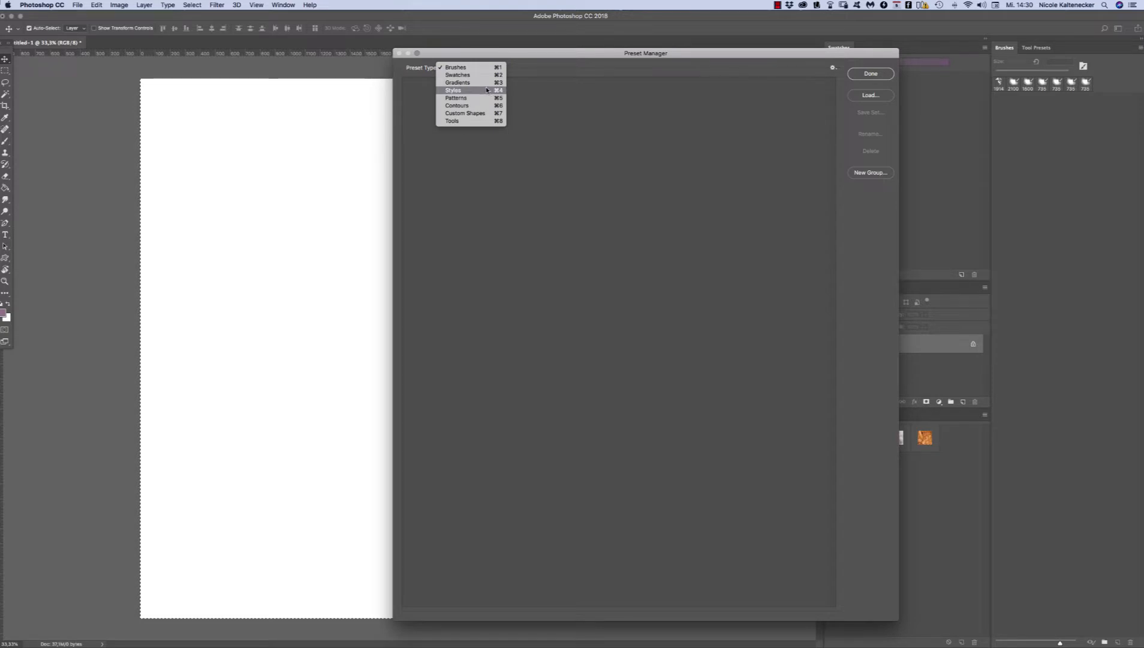
{"action": "left_click", "coordinate": [487, 90]}
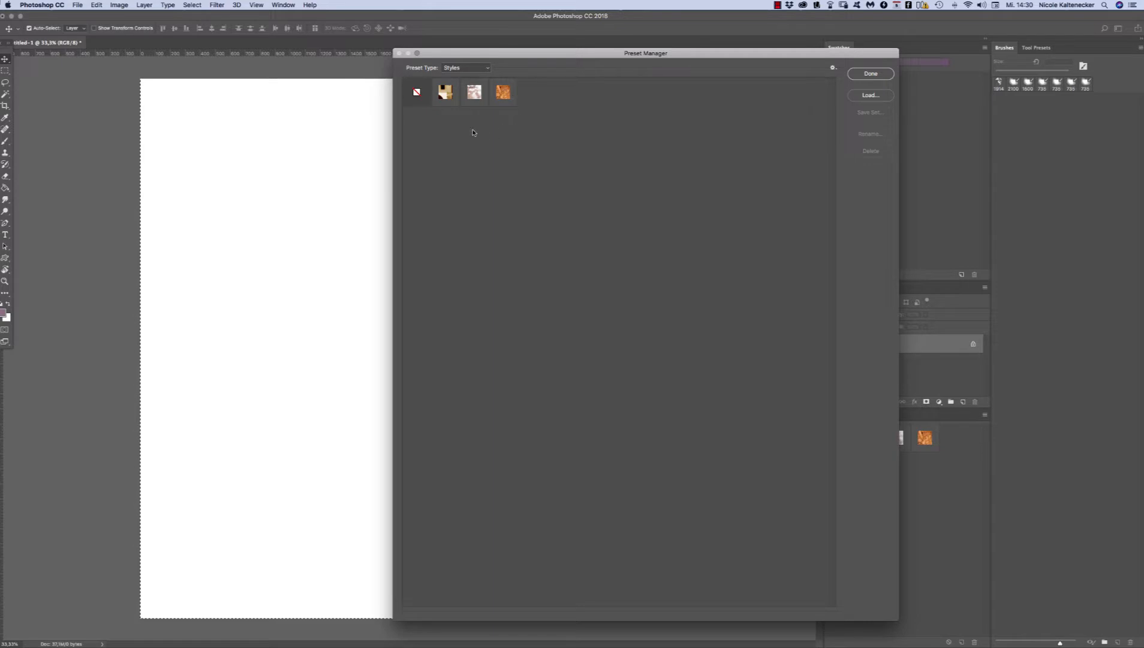
{"action": "left_click_drag", "start_coordinate": [523, 57], "coordinate": [515, 59]}
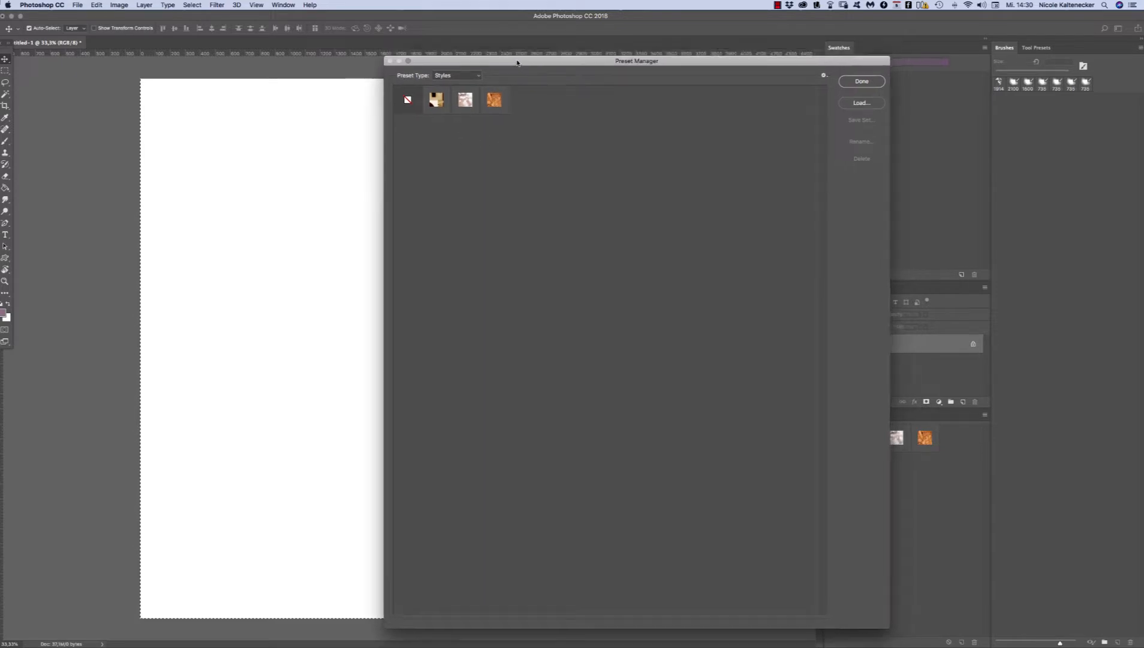
Step: Load the style set nbk-artANDnature-PT-Styles-impasto2.asl from the Styles folder inside Neuer Ordner 2 on the desktop
{"action": "left_click", "coordinate": [864, 99]}
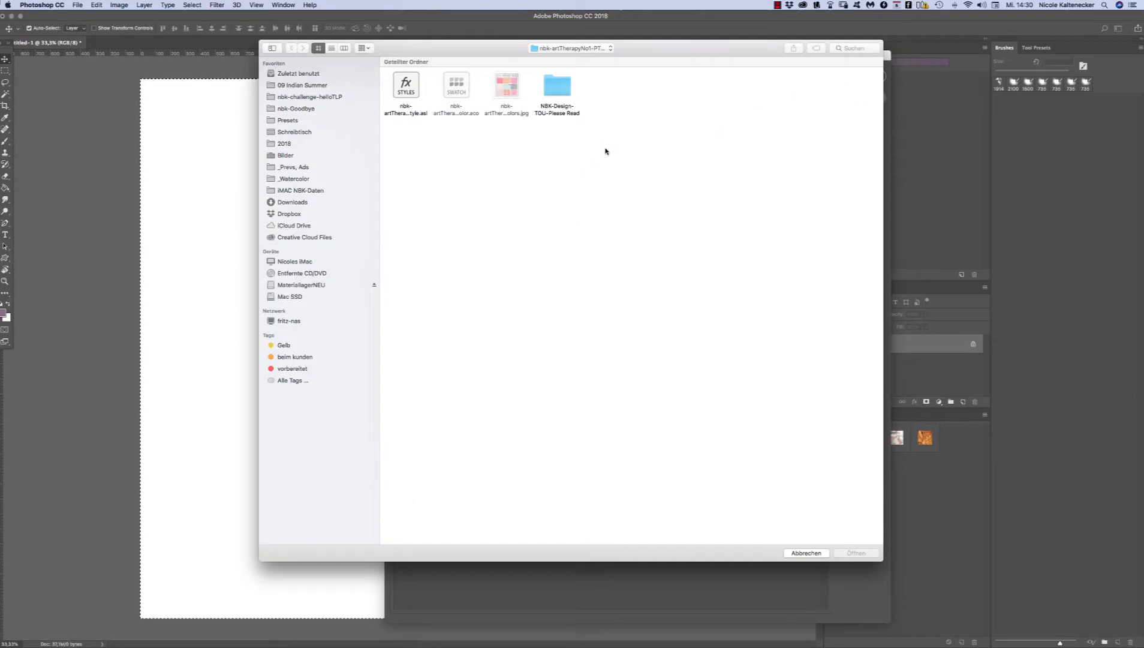
{"action": "key", "text": "super+shift+d"}
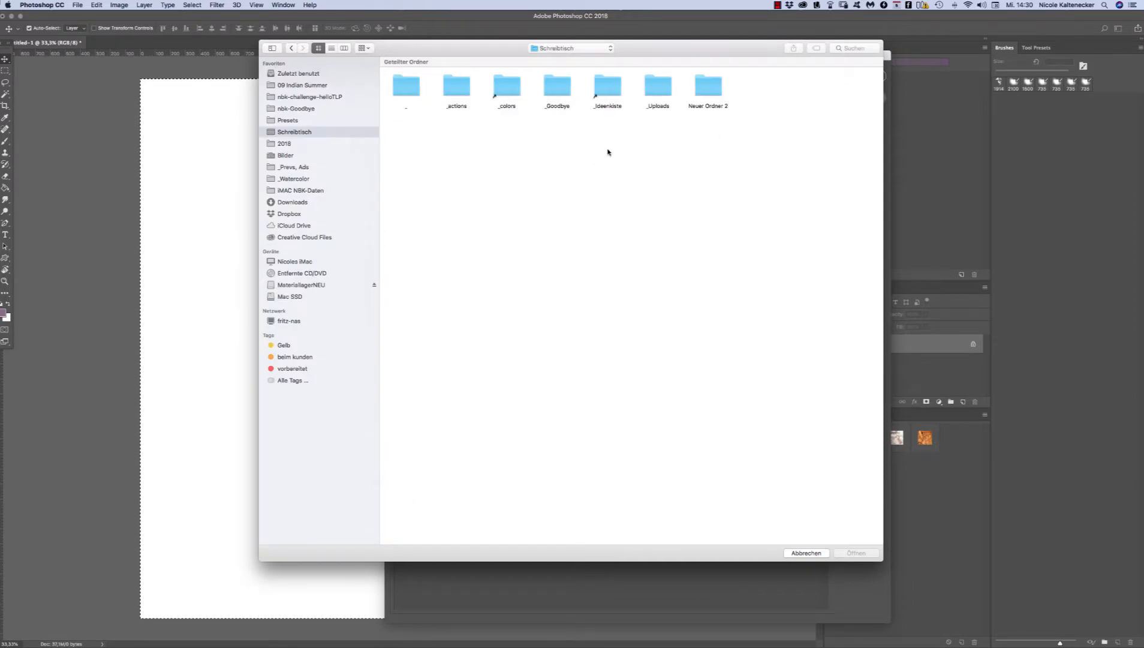
{"action": "double_click", "coordinate": [696, 88]}
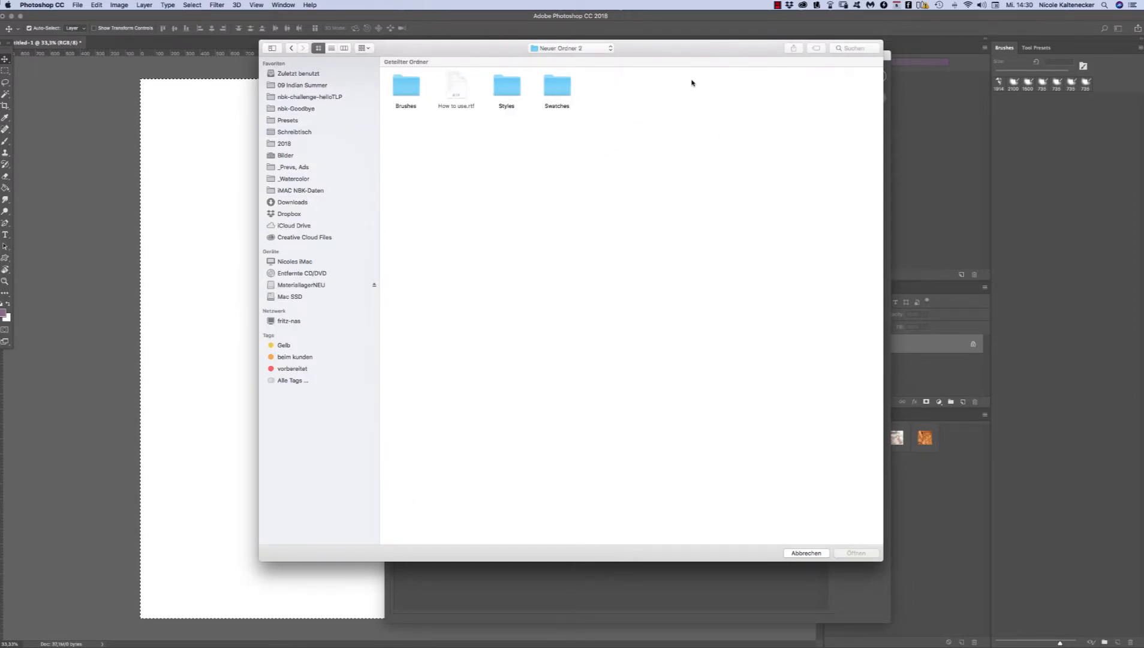
{"action": "double_click", "coordinate": [506, 85]}
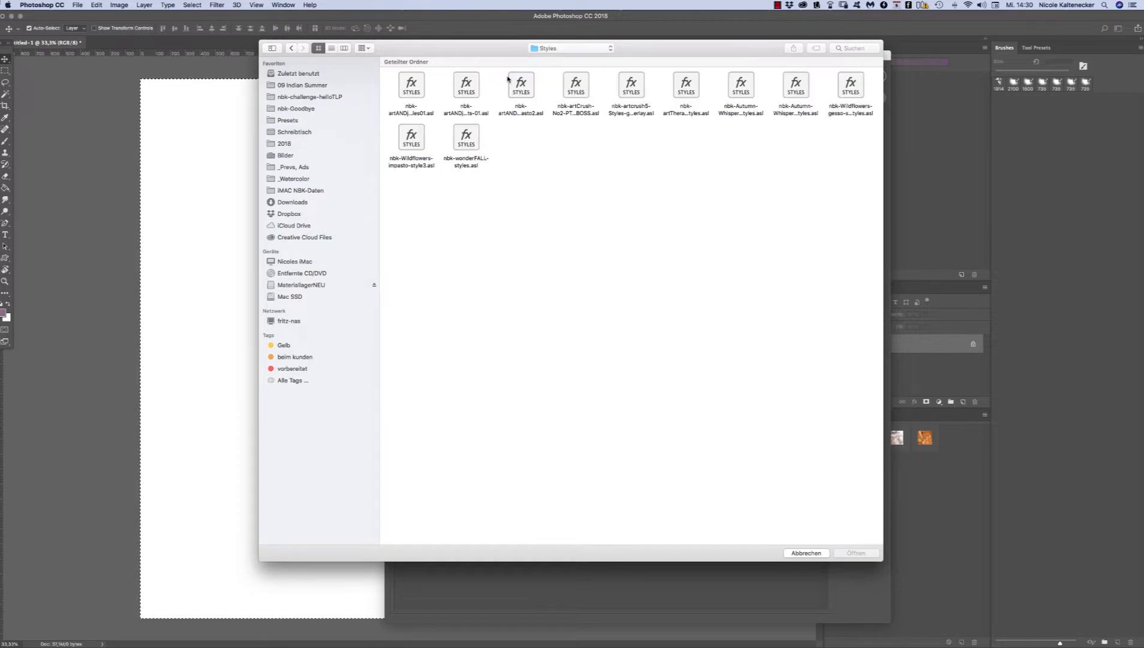
{"action": "left_click", "coordinate": [331, 48]}
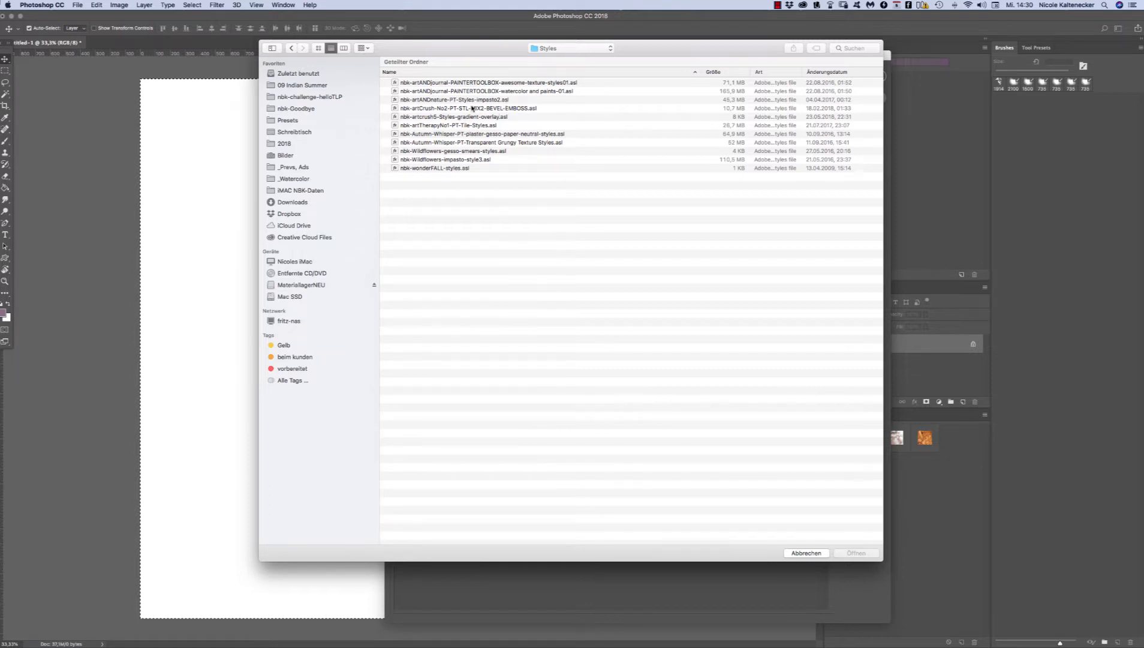
{"action": "left_click", "coordinate": [412, 101]}
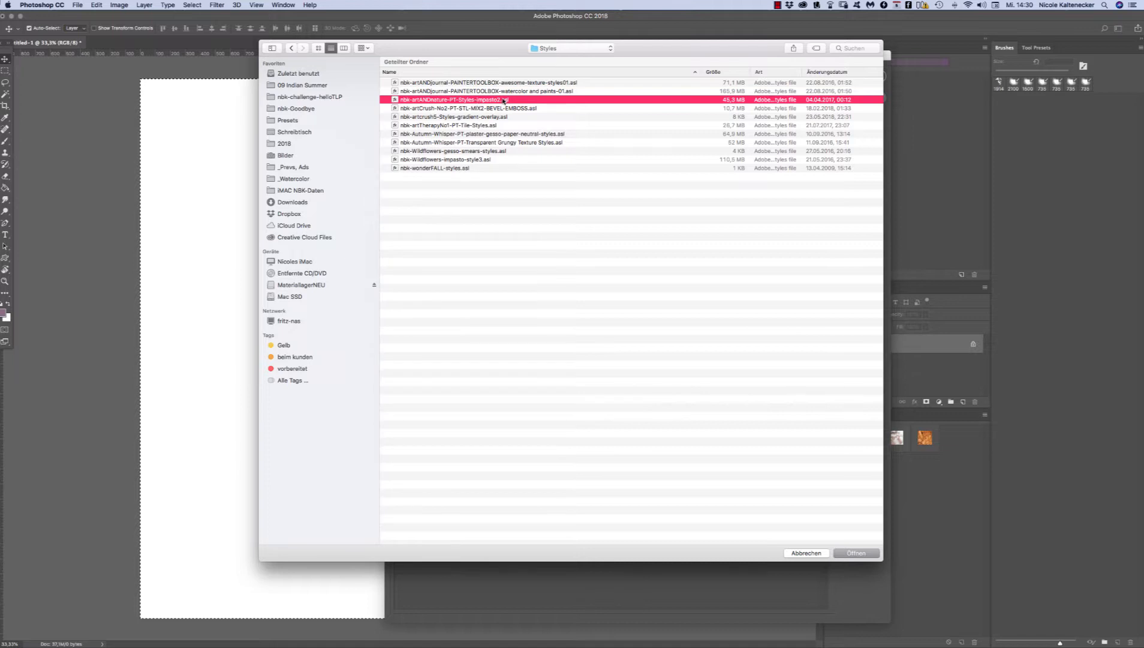
{"action": "left_click", "coordinate": [853, 552]}
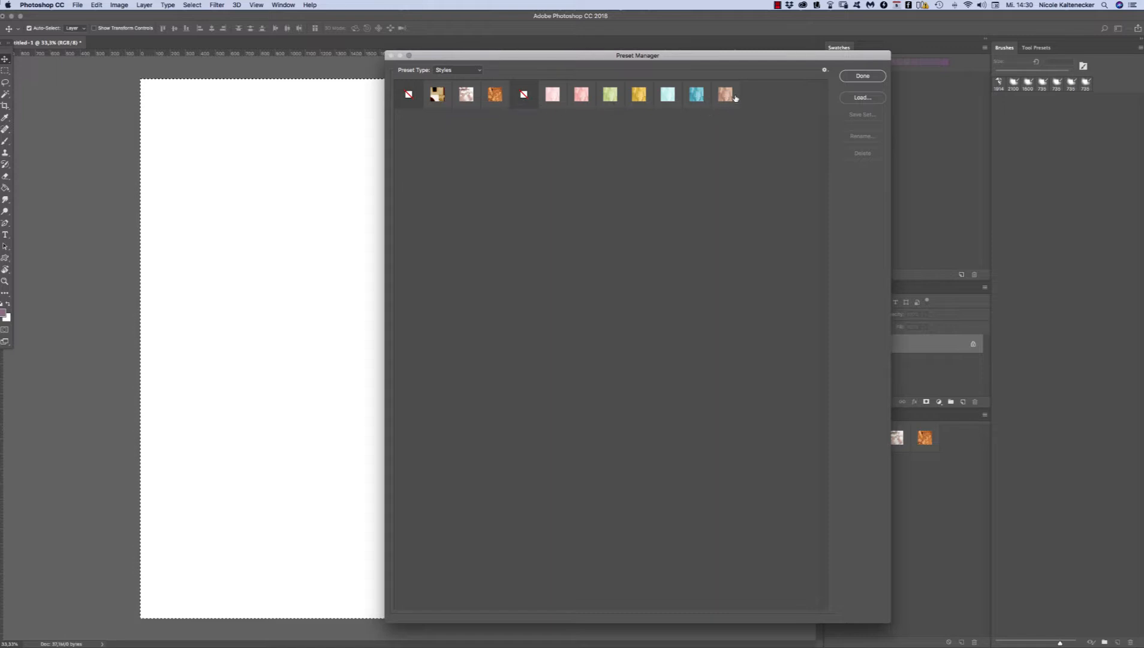
Step: Load the style set nbk-Wildflowers-impasto-style3.asl from the same Styles folder
{"action": "left_click_drag", "start_coordinate": [717, 54], "coordinate": [717, 56]}
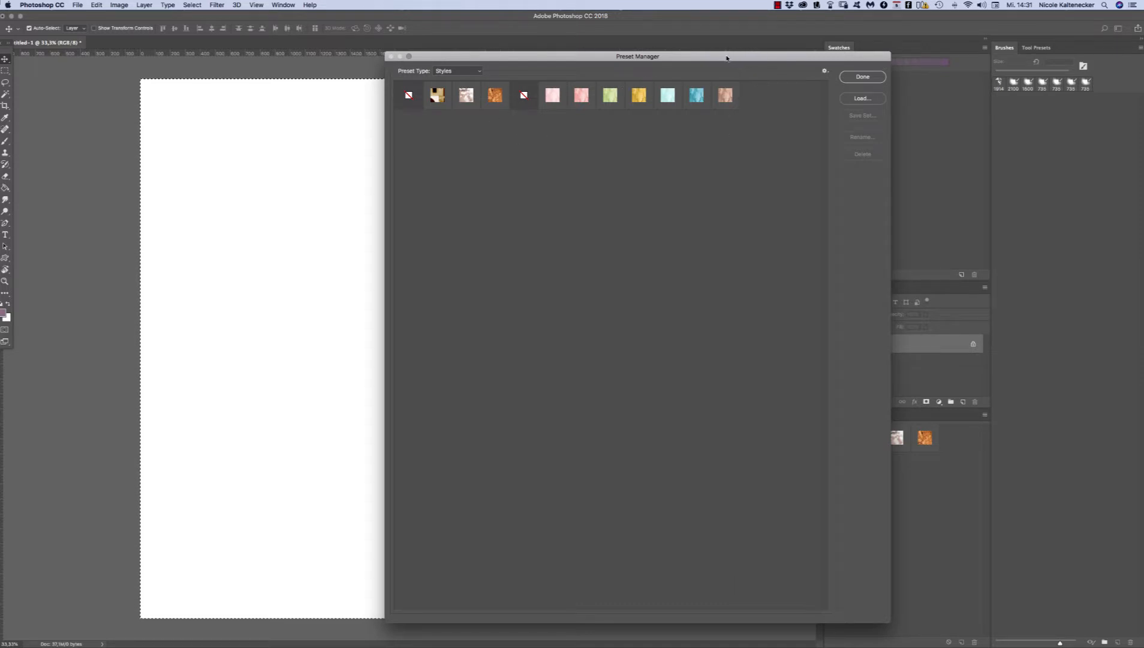
{"action": "left_click_drag", "start_coordinate": [726, 57], "coordinate": [731, 59]}
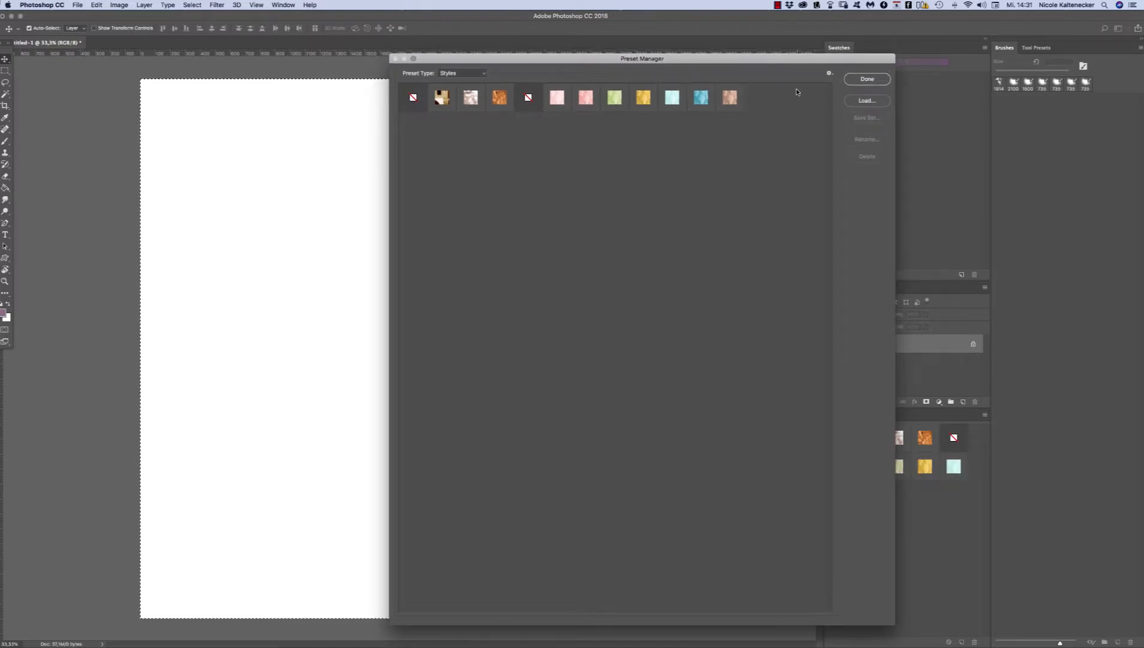
{"action": "left_click", "coordinate": [867, 100]}
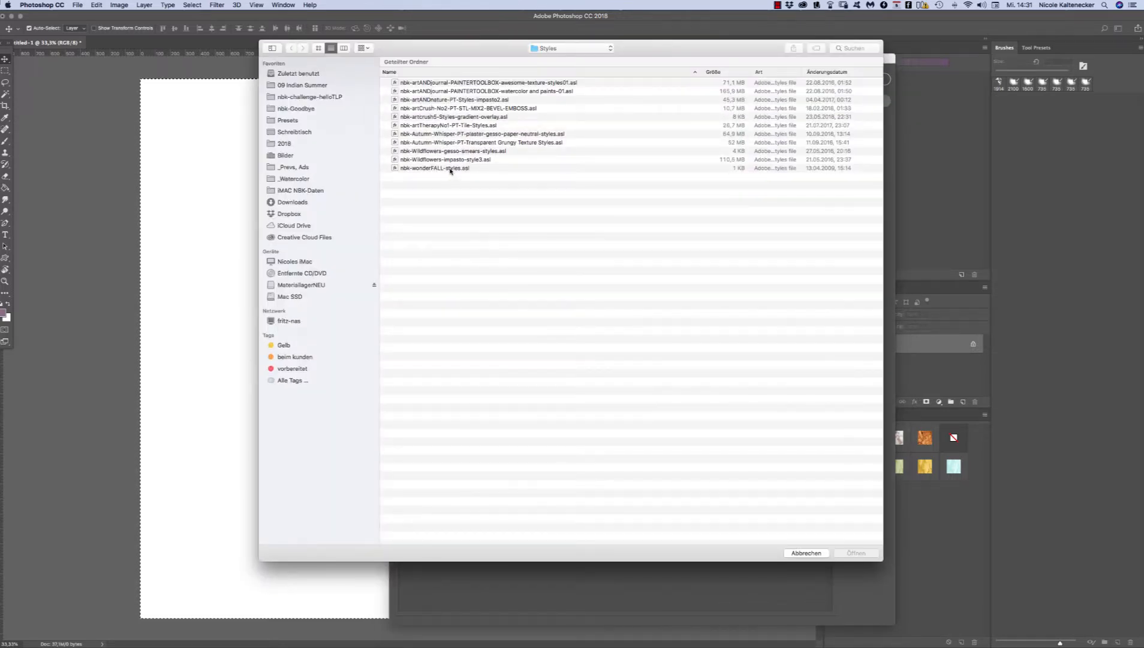
{"action": "left_click", "coordinate": [458, 162]}
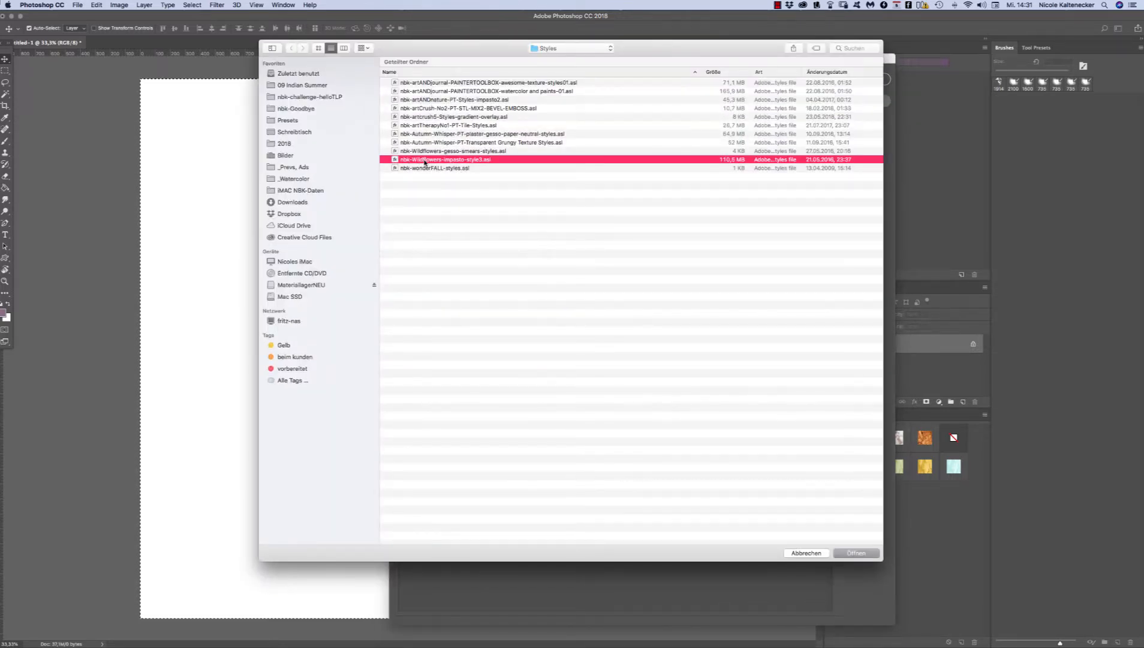
{"action": "double_click", "coordinate": [481, 160]}
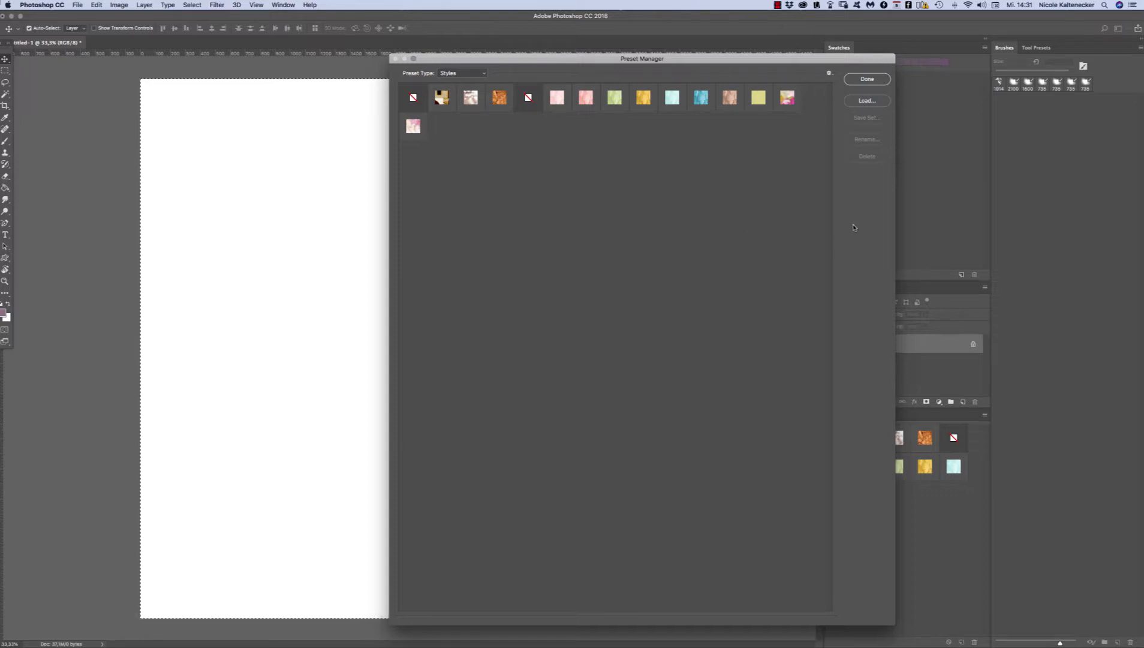
Step: Look through the available style sets in the Preset Manager's options and close the Preset Manager
{"action": "left_click_drag", "start_coordinate": [715, 57], "coordinate": [708, 53]}
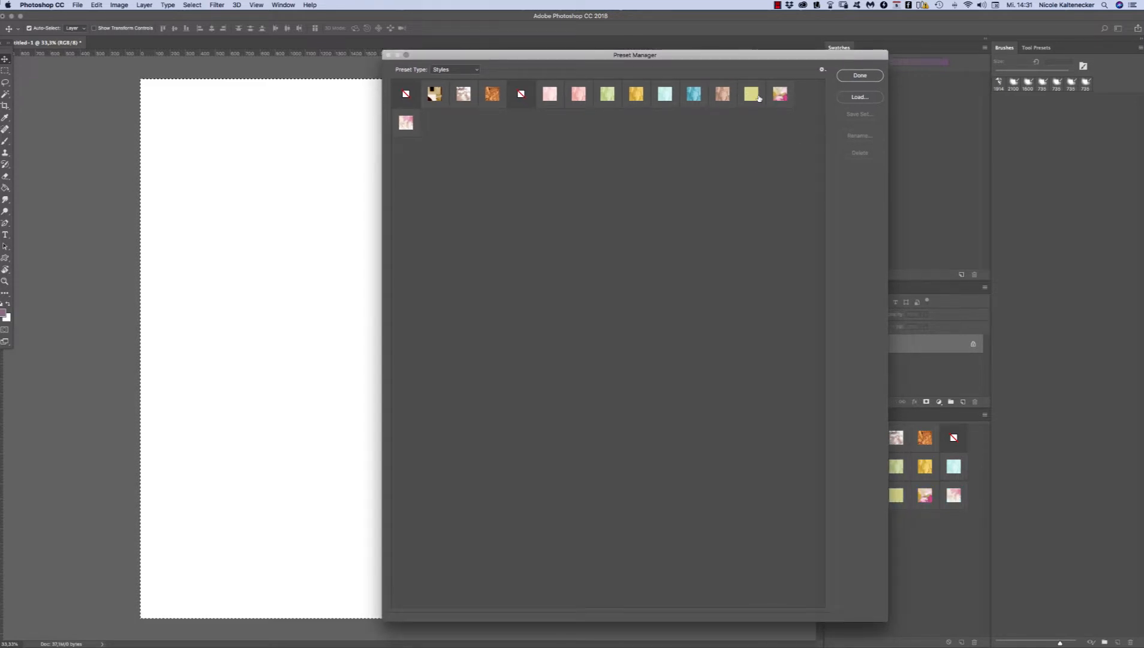
{"action": "left_click", "coordinate": [822, 69]}
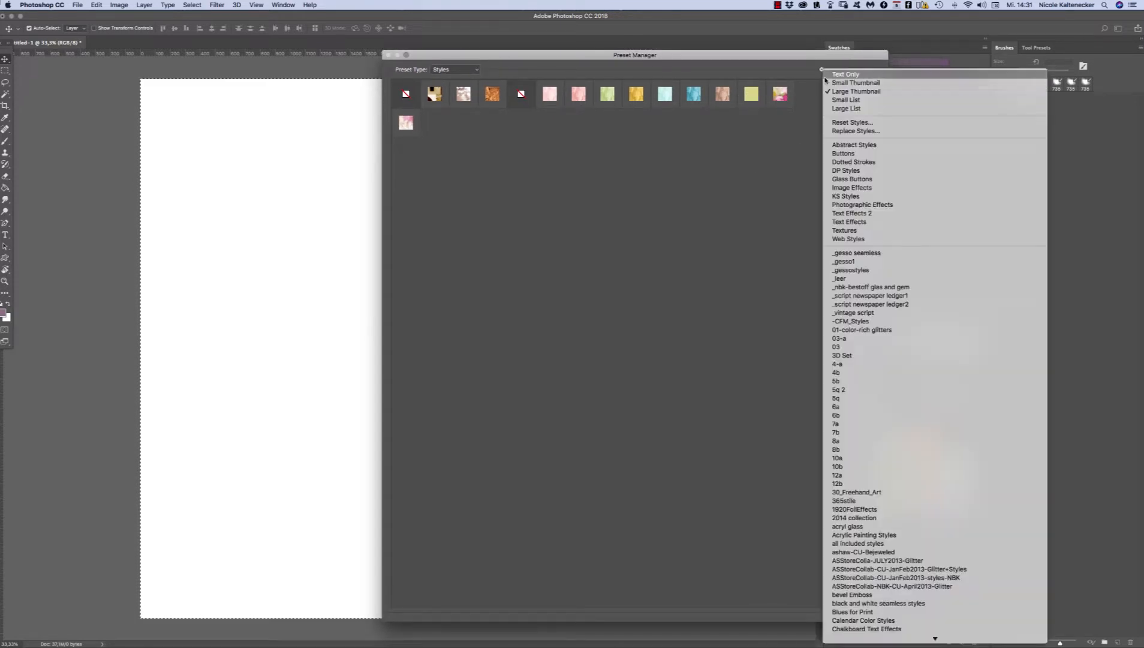
{"action": "left_click", "coordinate": [683, 288]}
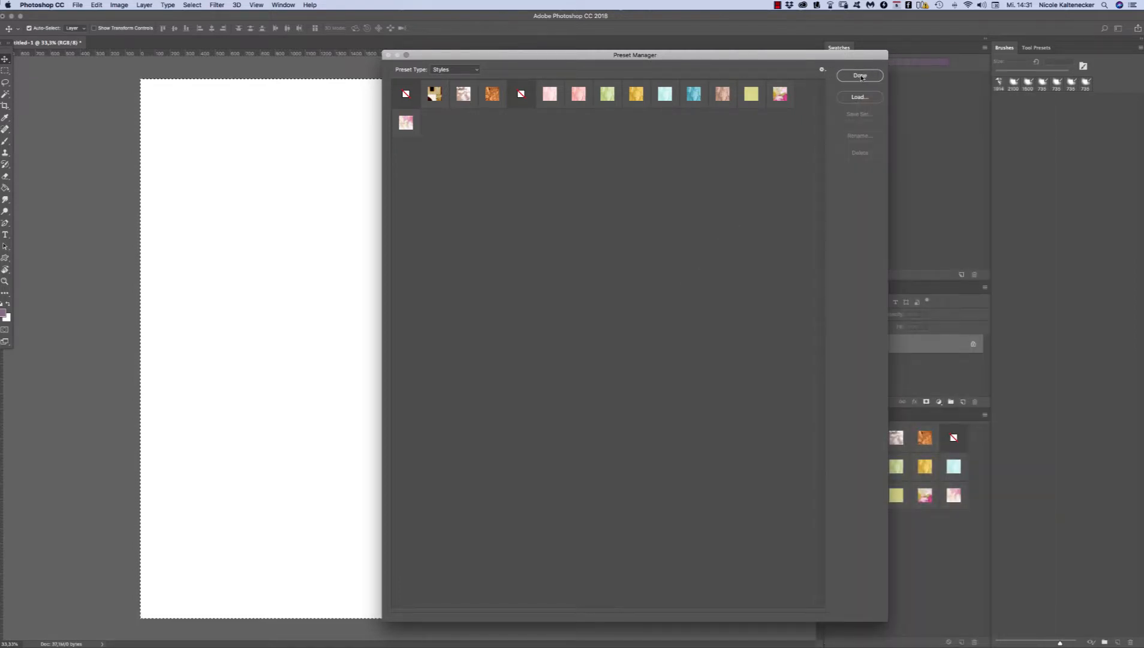
{"action": "left_click", "coordinate": [856, 75]}
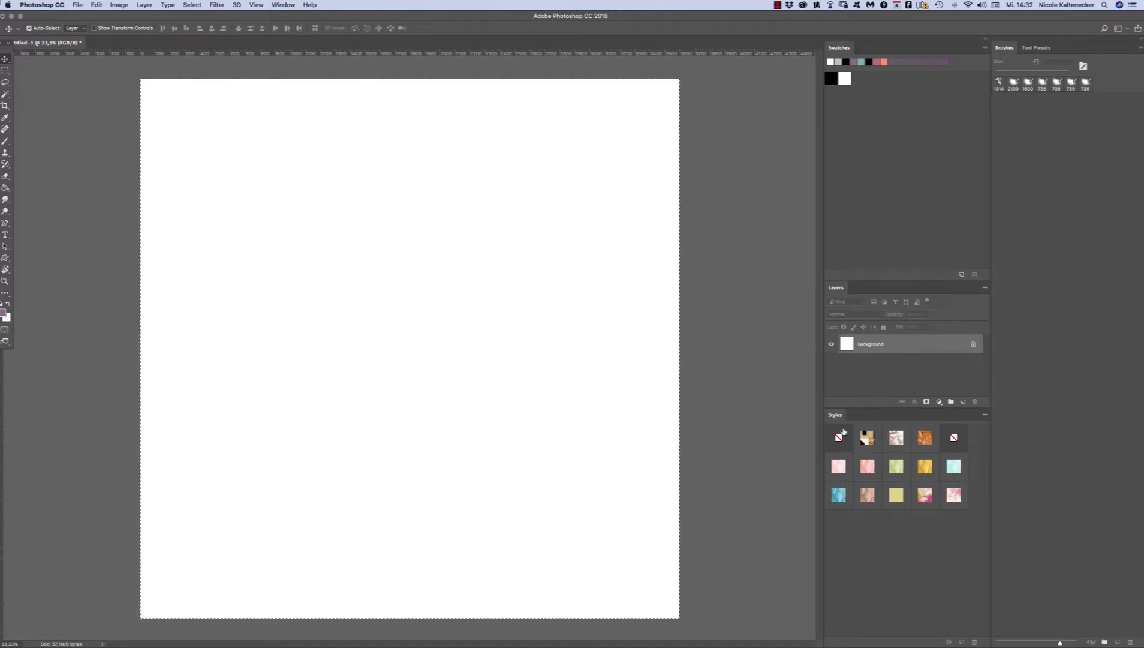
Step: Load the style set nbk-artCrush-No2-PT-STL-MIX2-BEVEL-EMBOSS.asl directly from the Styles panel's own options
{"action": "left_click", "coordinate": [985, 415]}
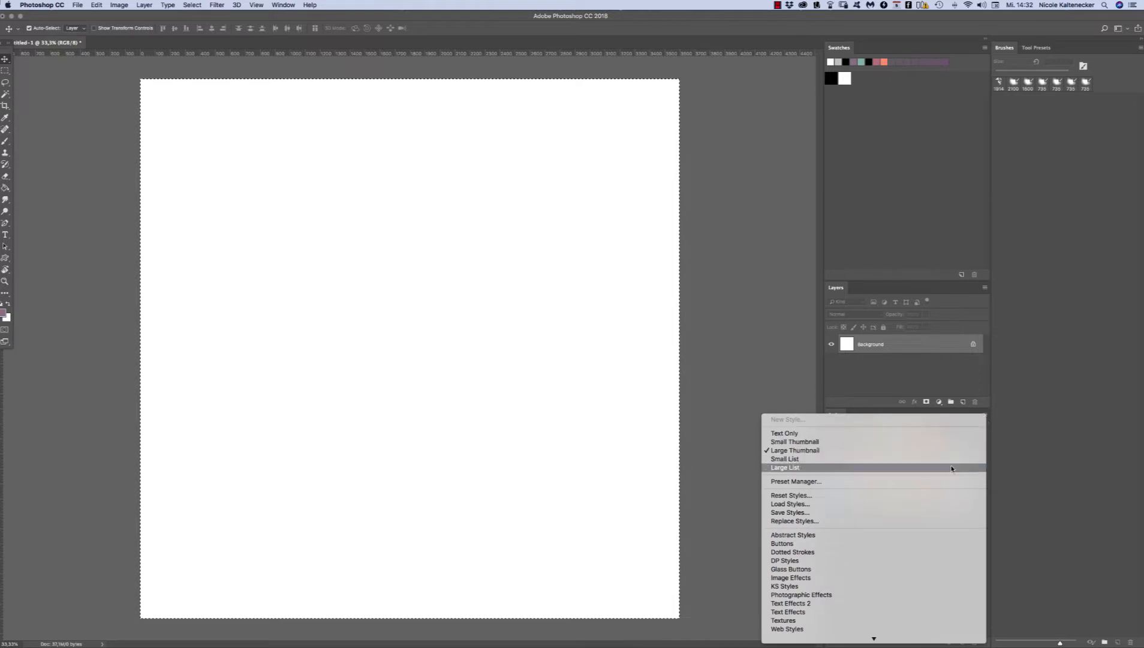
{"action": "left_click", "coordinate": [913, 508]}
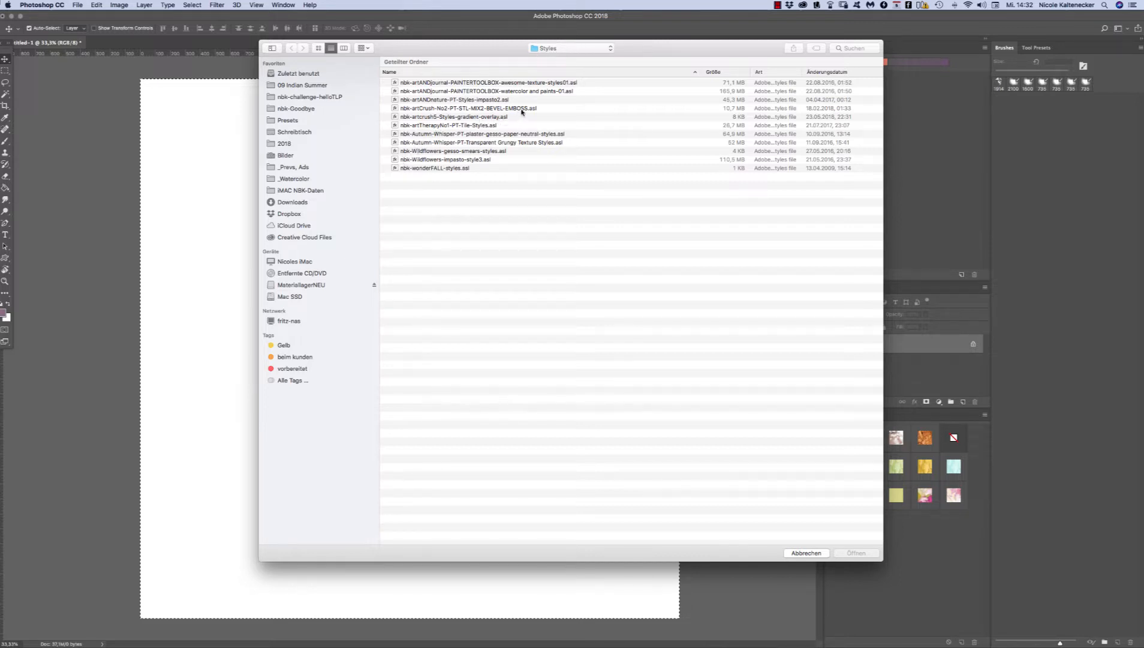
{"action": "left_click", "coordinate": [545, 108]}
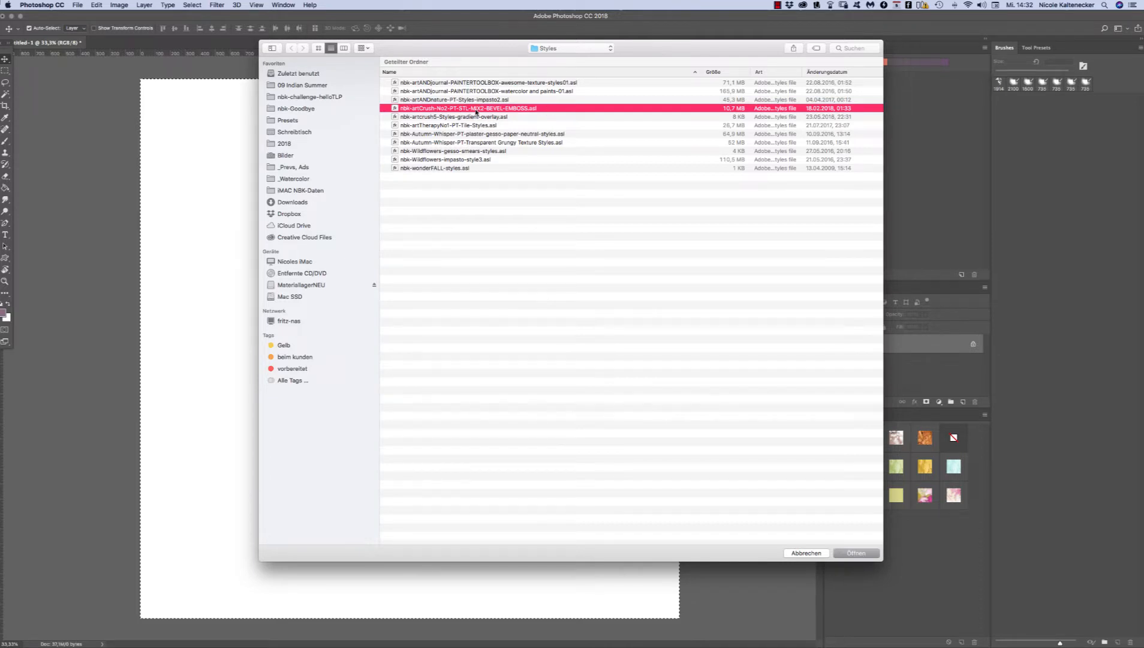
{"action": "double_click", "coordinate": [519, 109]}
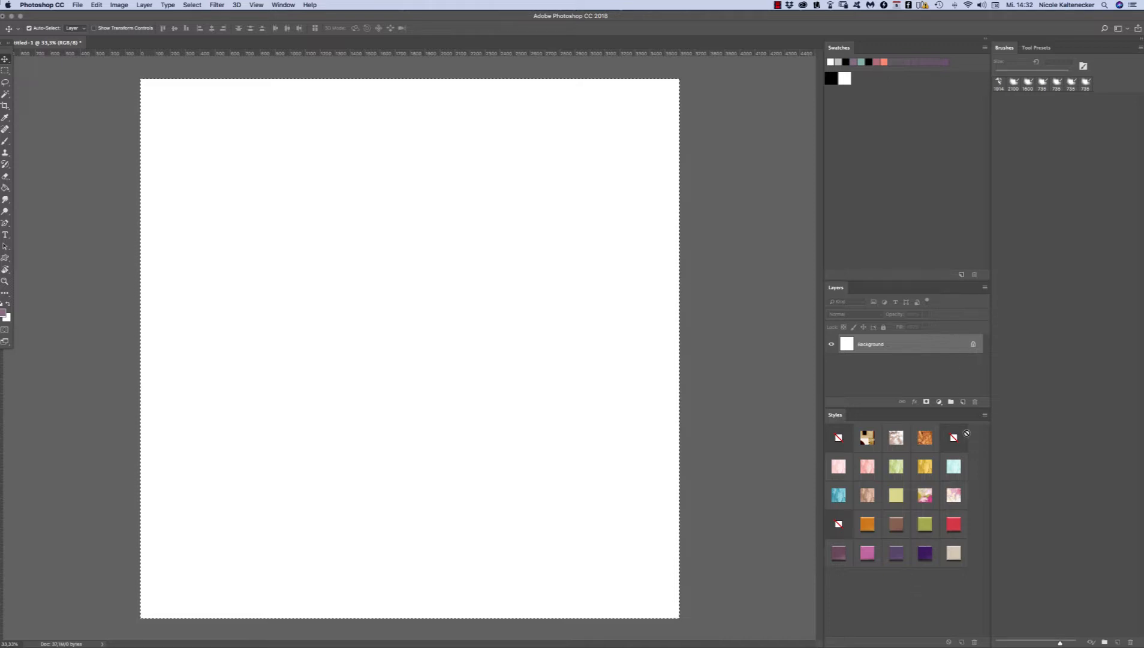
{"action": "left_click", "coordinate": [985, 416]}
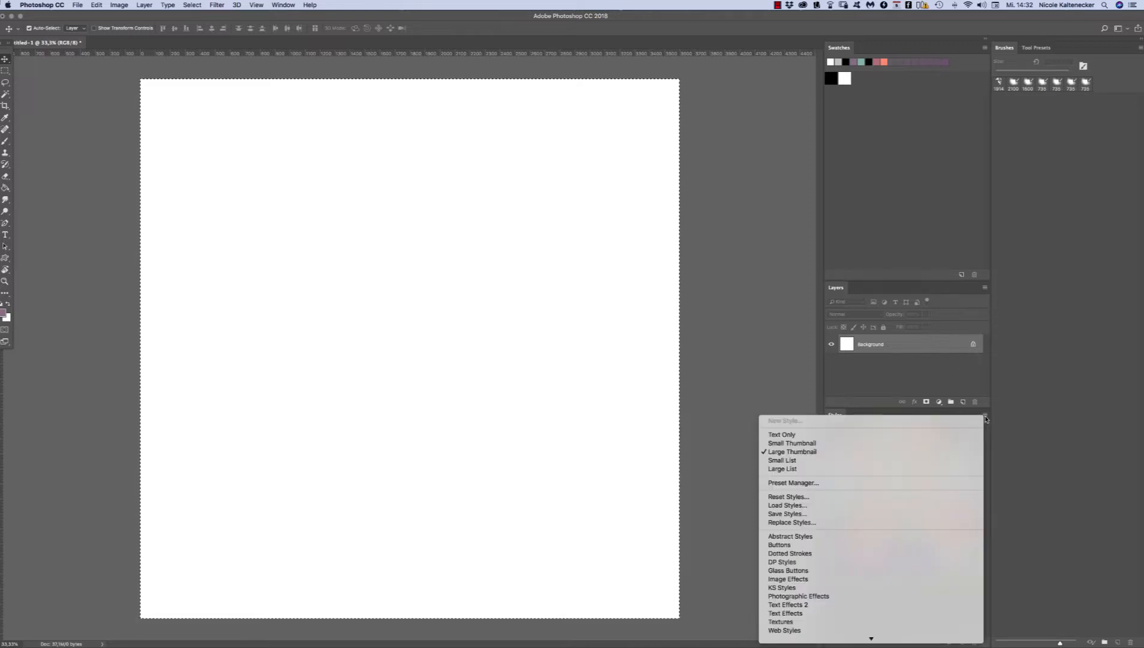
{"action": "left_click", "coordinate": [983, 410]}
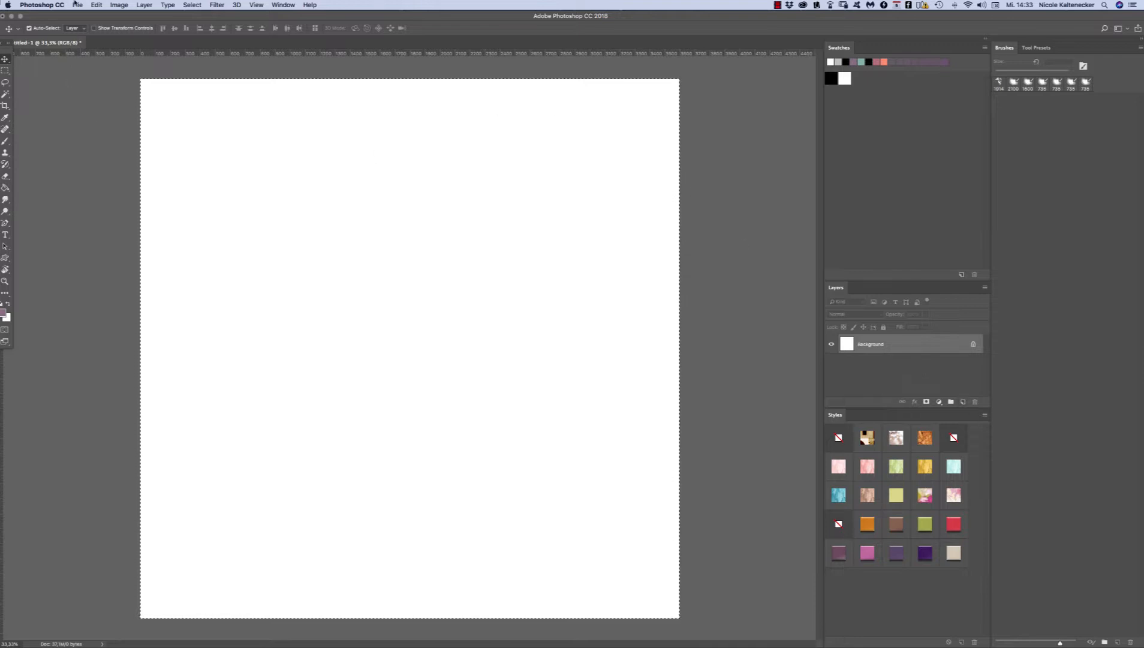
{"action": "left_click", "coordinate": [77, 5]}
{"action": "mouse_move", "coordinate": [87, 3]}
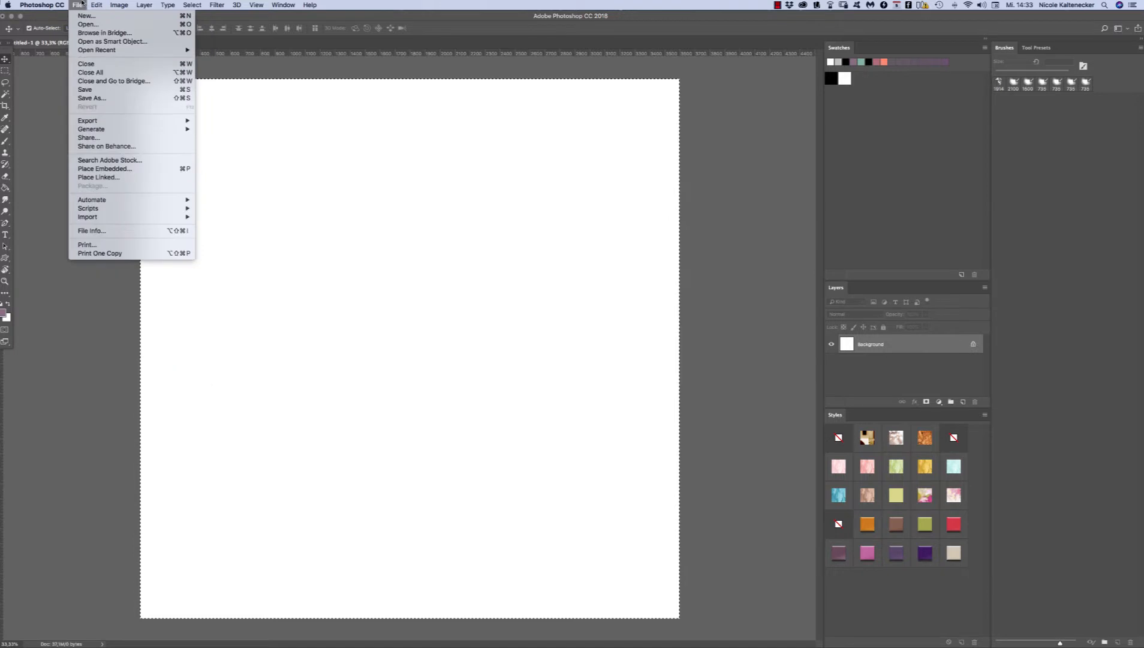
{"action": "mouse_move", "coordinate": [48, 3]}
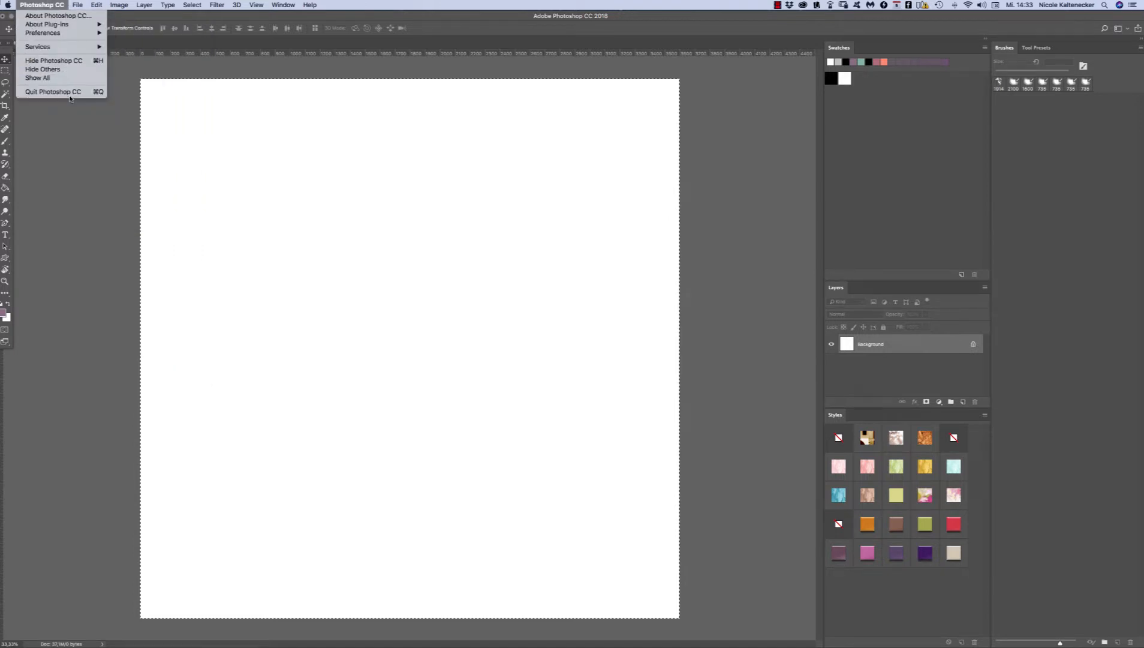
{"action": "left_click", "coordinate": [44, 3]}
{"action": "left_click", "coordinate": [44, 3]}
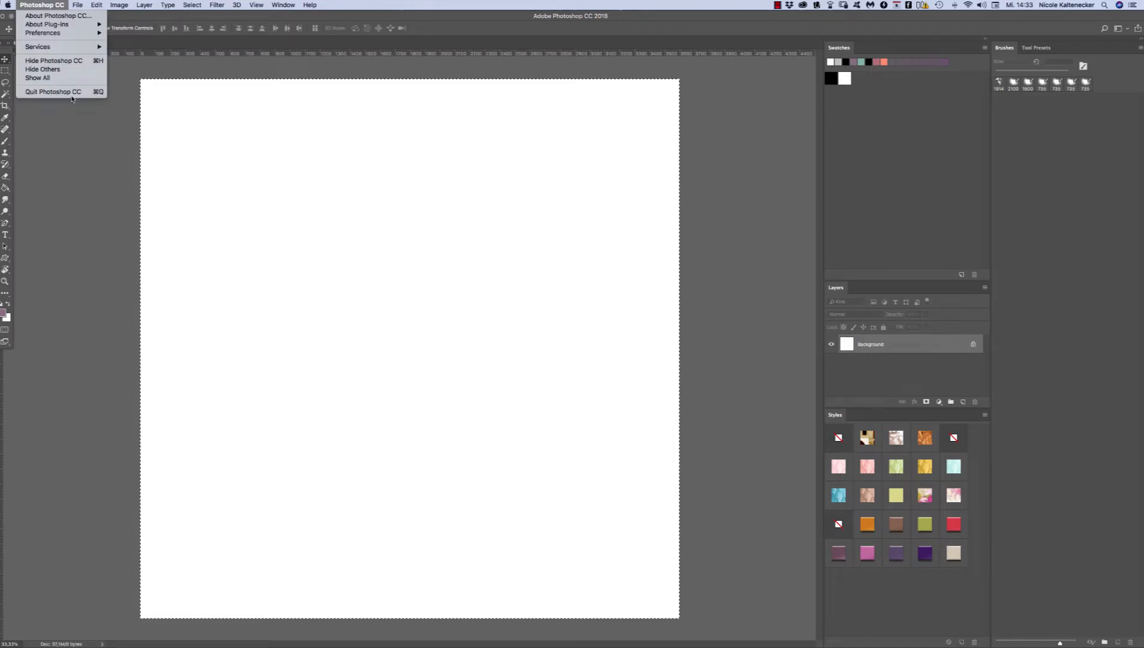
{"action": "left_click", "coordinate": [71, 153]}
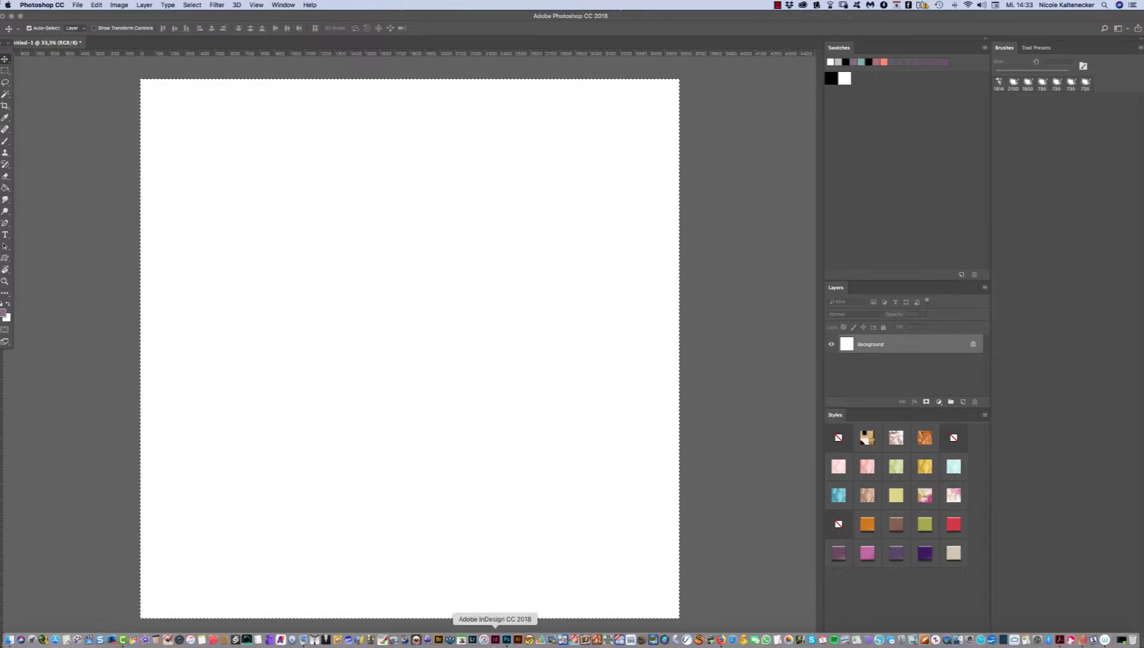
{"action": "right_click", "coordinate": [507, 639]}
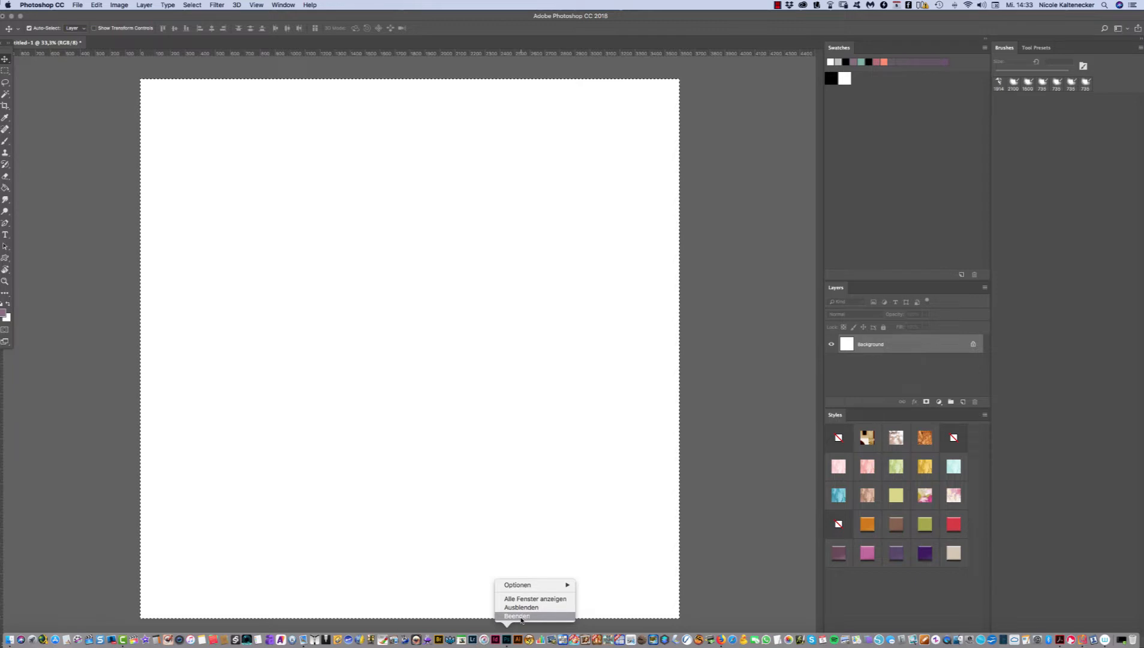
{"action": "left_click", "coordinate": [507, 433]}
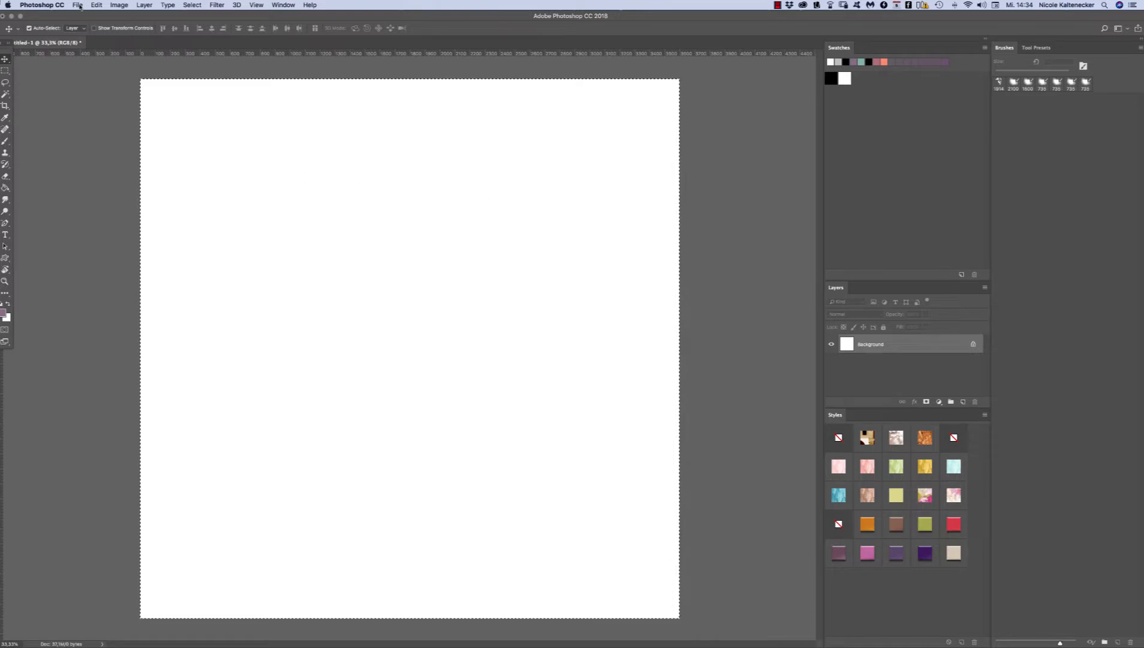
{"action": "left_click", "coordinate": [61, 4]}
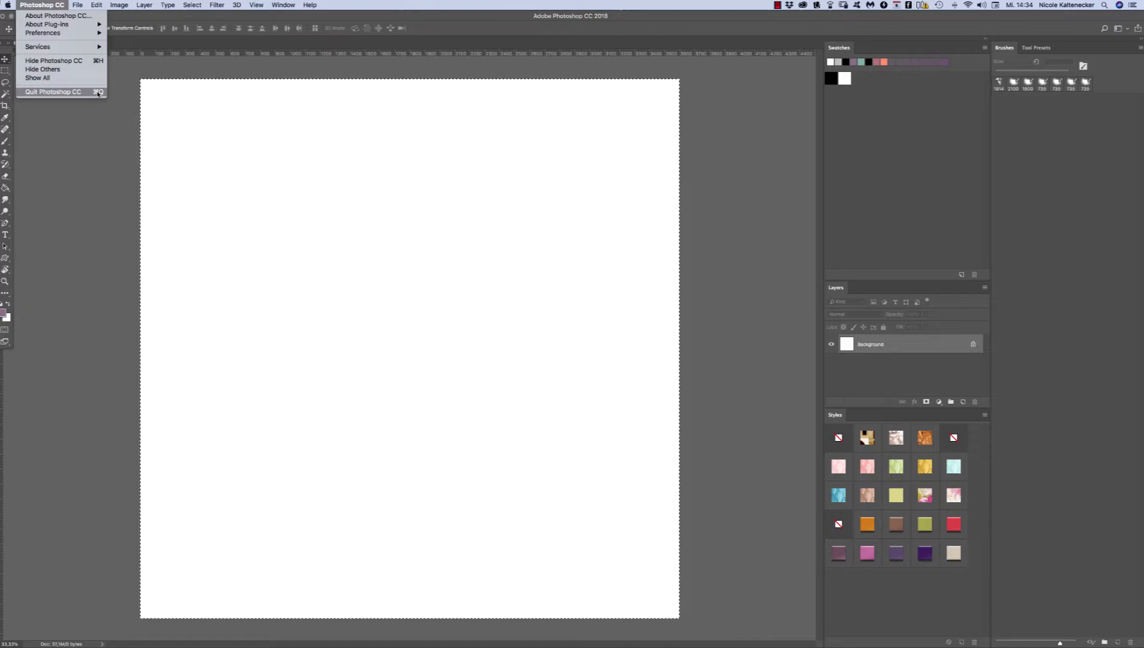
{"action": "left_click", "coordinate": [44, 3]}
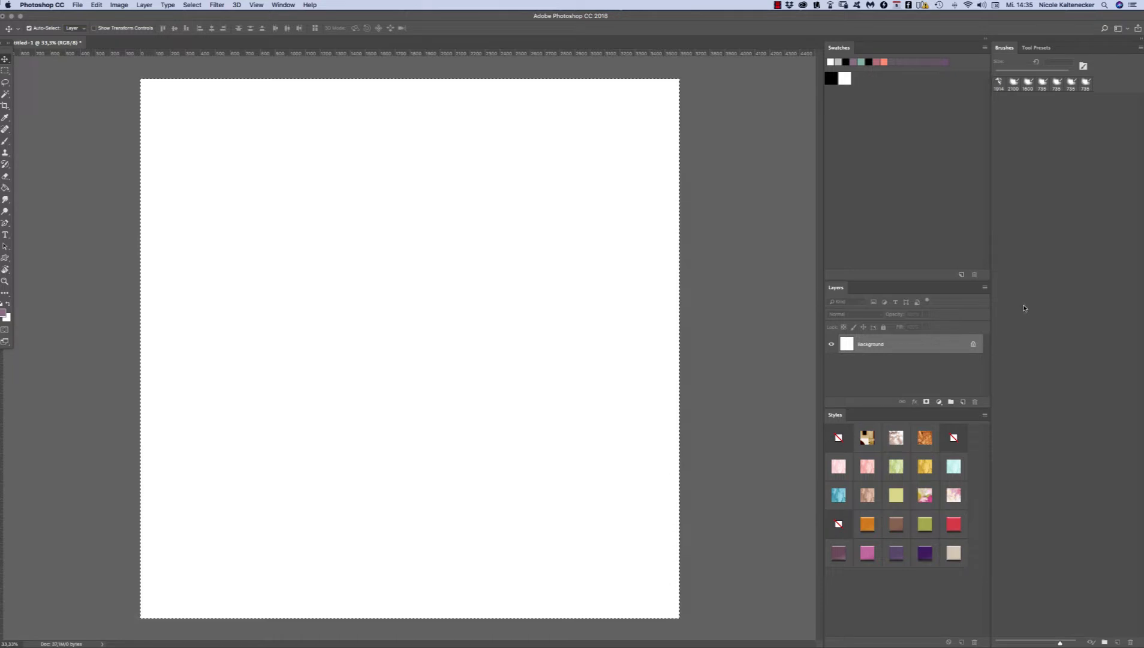
Step: Remove the selection around the canvas and add a text layer reading "Hello" in the canvas's left half
{"action": "key", "text": "super+d"}
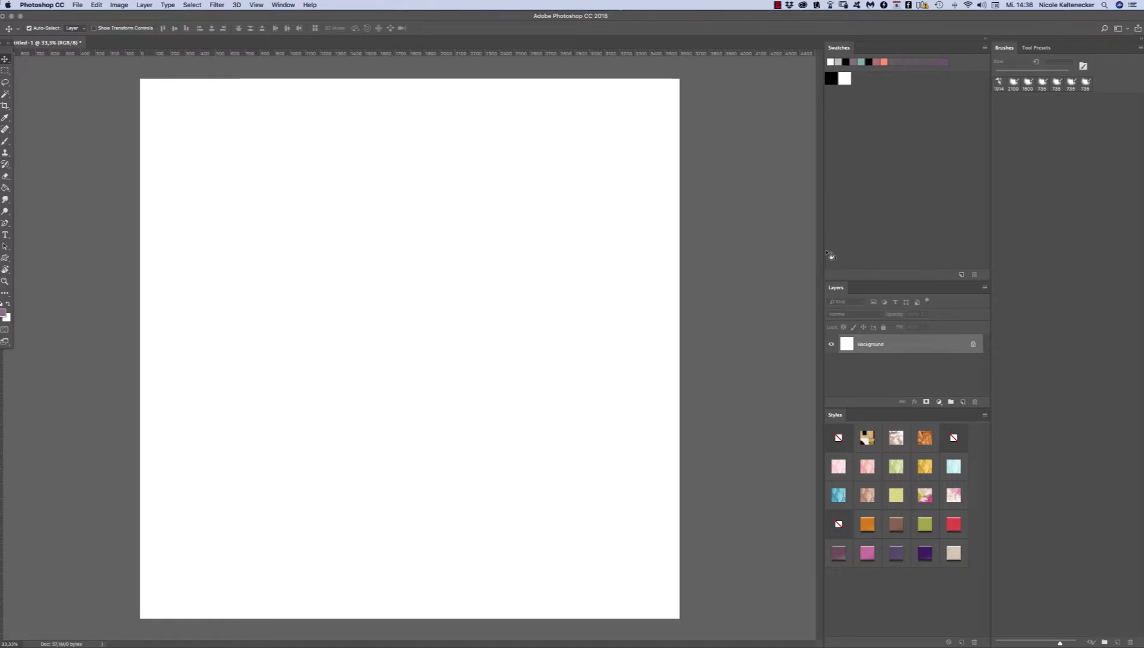
{"action": "left_click", "coordinate": [5, 235]}
{"action": "left_click", "coordinate": [256, 308]}
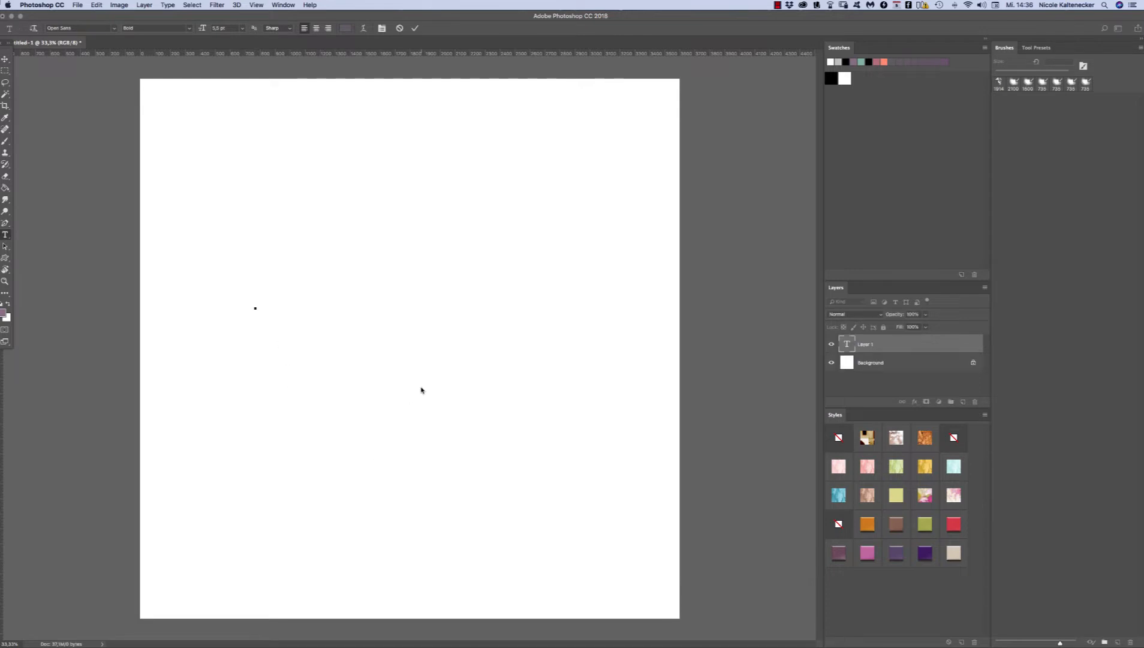
{"action": "type", "text": "H"}
Step: Show the character settings for the selected "Hello" text and set its font size to 150 pt
{"action": "key", "text": "super+t"}
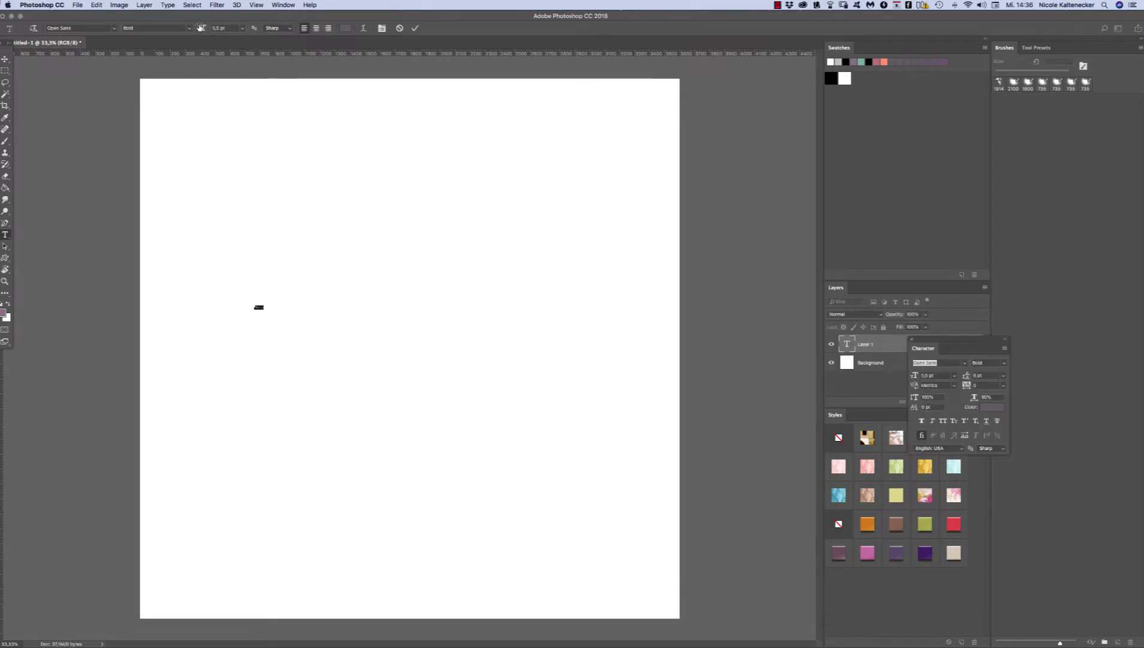
{"action": "left_click", "coordinate": [242, 29]}
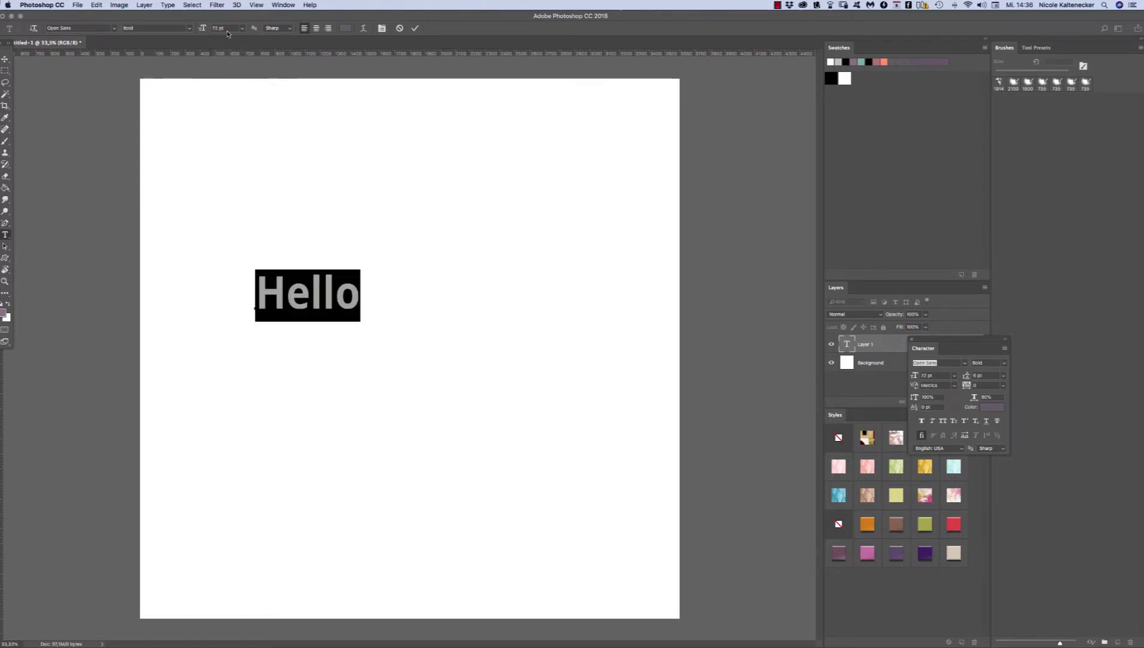
{"action": "type", "text": "150"}
{"action": "key", "text": "Return"}
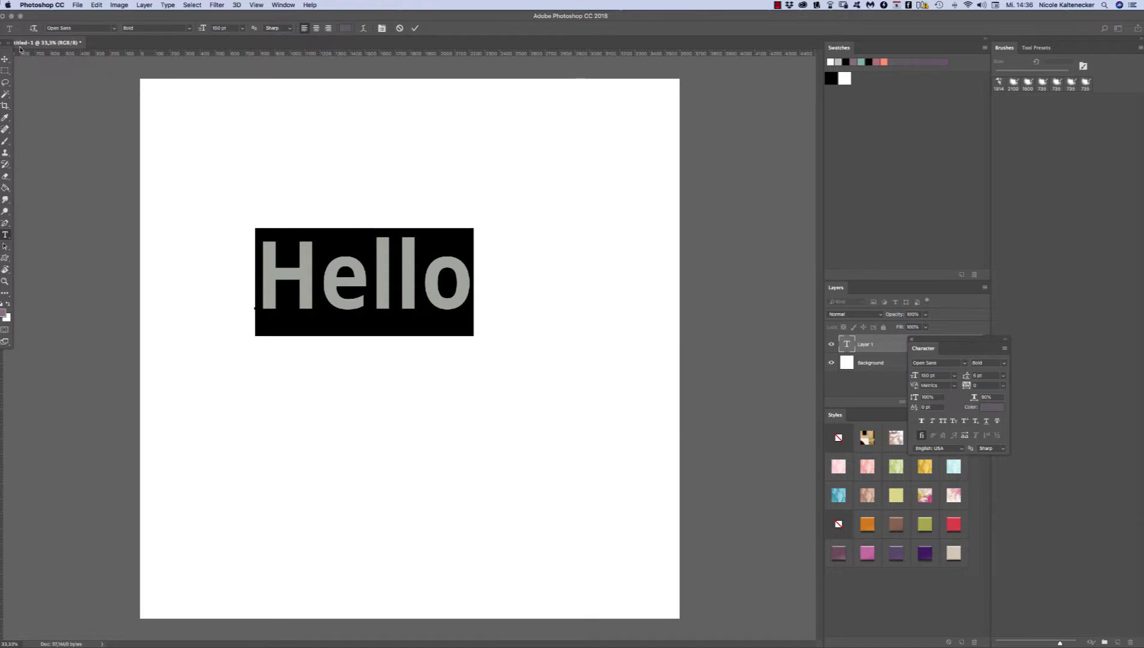
Step: Move the "Hello" text to the upper middle of the canvas and shift the Character panel away from the layers and styles
{"action": "left_click", "coordinate": [5, 60]}
{"action": "left_click_drag", "start_coordinate": [472, 277], "coordinate": [518, 228]}
{"action": "left_click_drag", "start_coordinate": [924, 348], "coordinate": [1043, 259]}
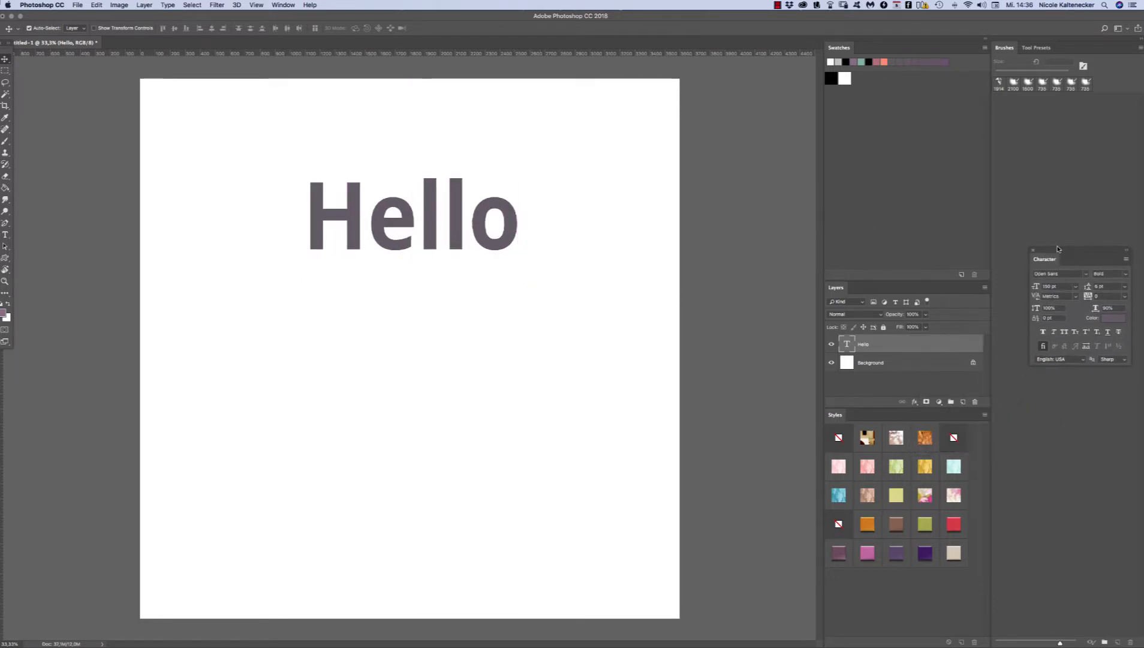
Step: Draw a large butterfly with the Custom Shape Tool in the lower left of the canvas and nudge it slightly right
{"action": "left_click", "coordinate": [5, 258]}
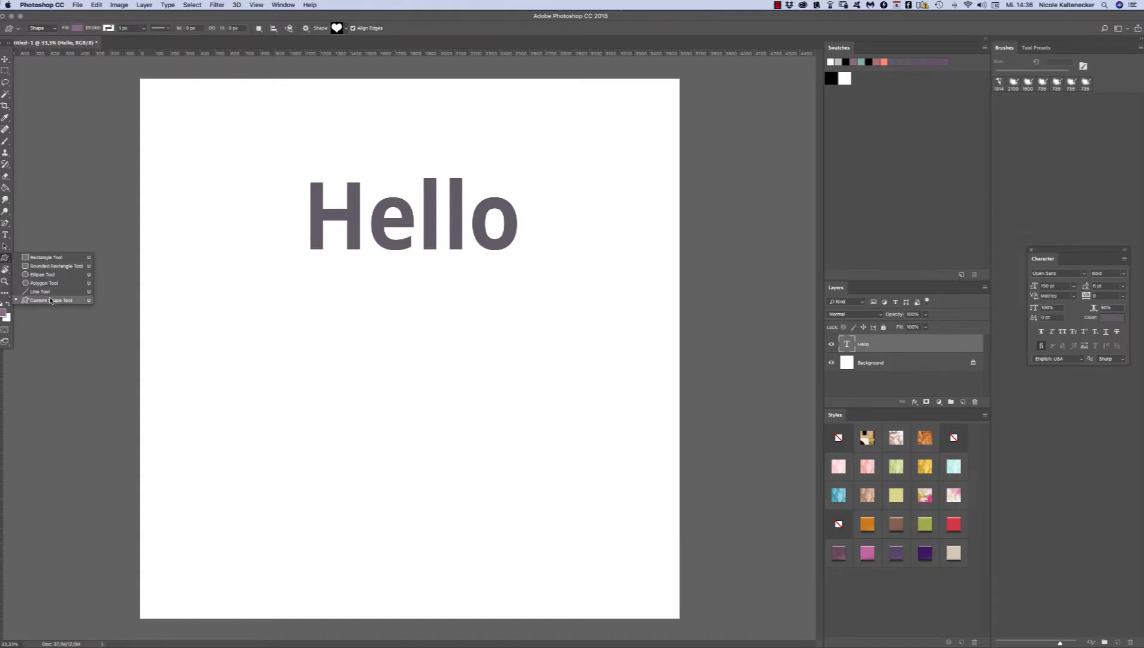
{"action": "left_click", "coordinate": [51, 300]}
{"action": "left_click", "coordinate": [336, 28]}
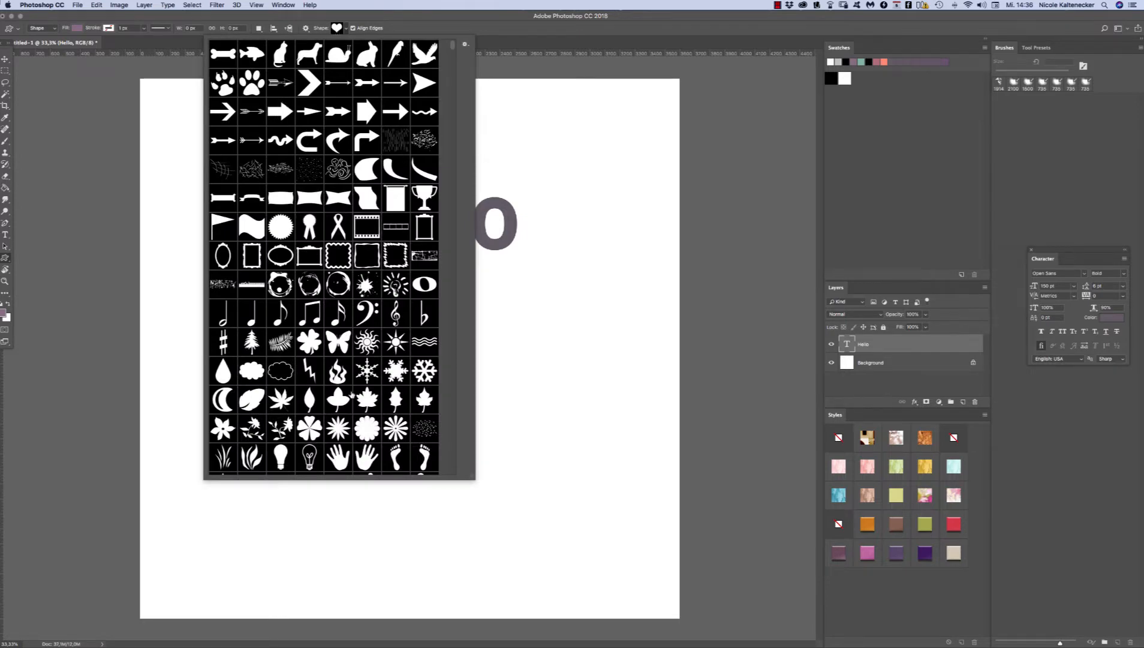
{"action": "double_click", "coordinate": [339, 341]}
{"action": "left_click_drag", "start_coordinate": [170, 316], "coordinate": [421, 528]}
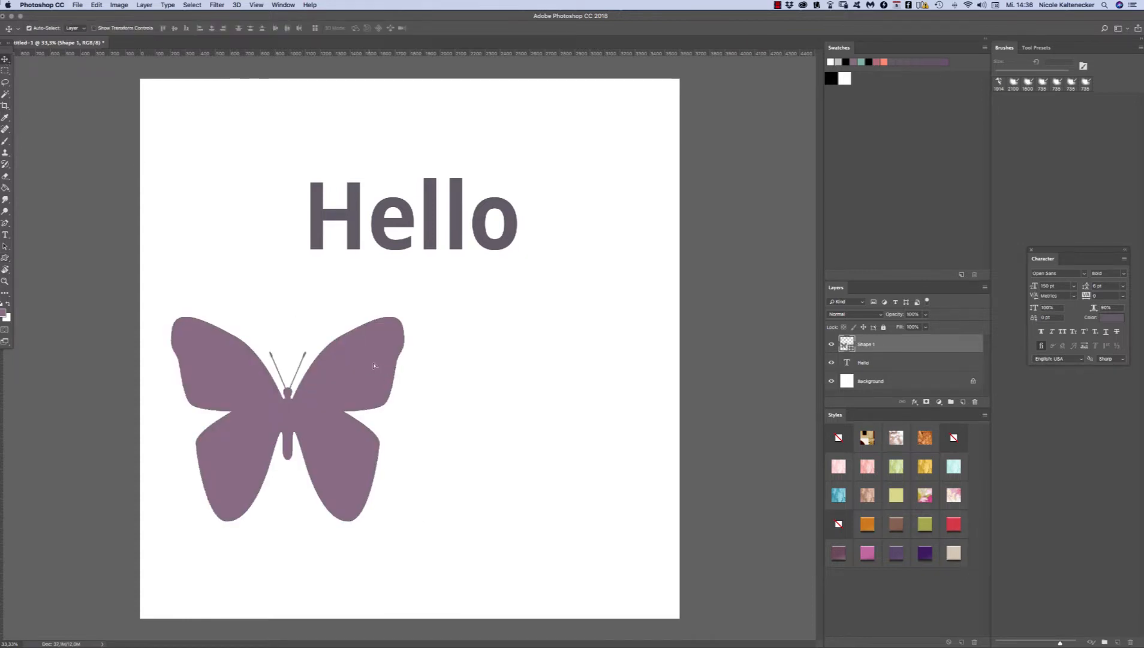
{"action": "left_click_drag", "start_coordinate": [377, 361], "coordinate": [406, 343]}
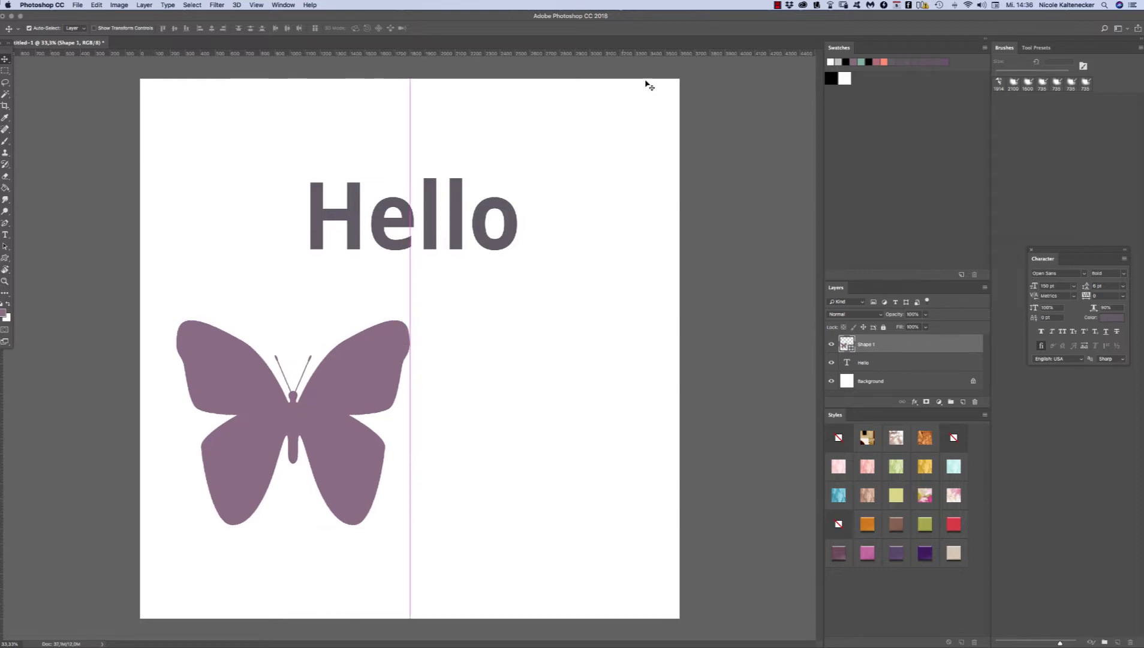
Step: Add a new empty layer above the butterfly shape and open the brush picker for the Brush tool
{"action": "left_click", "coordinate": [962, 402]}
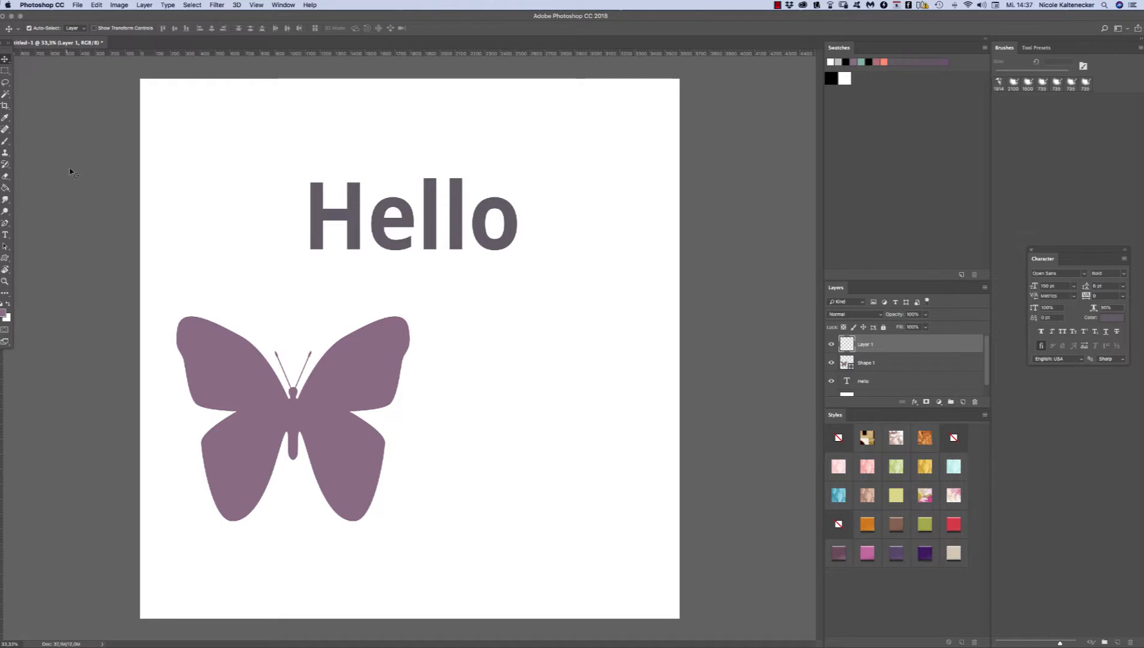
{"action": "left_click", "coordinate": [6, 142]}
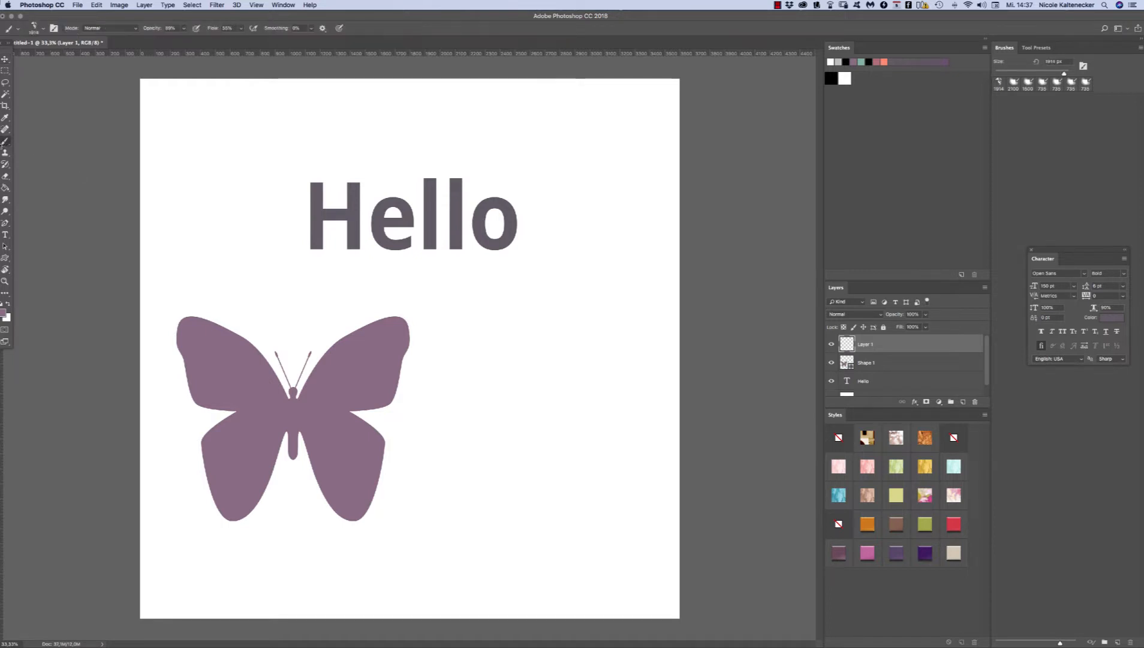
{"action": "right_click", "coordinate": [572, 304]}
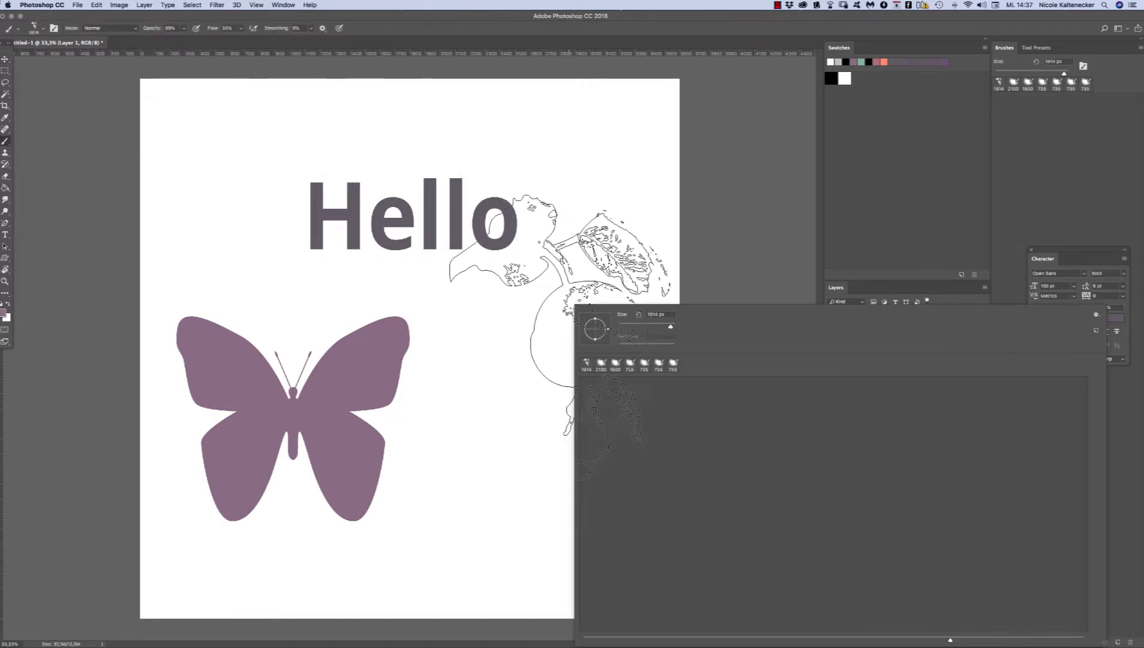
Step: Import the four nbk-artTherapyNo1 brush files from the Brushes folder inside Neuer Ordner 2 on the desktop
{"action": "left_click", "coordinate": [1096, 316]}
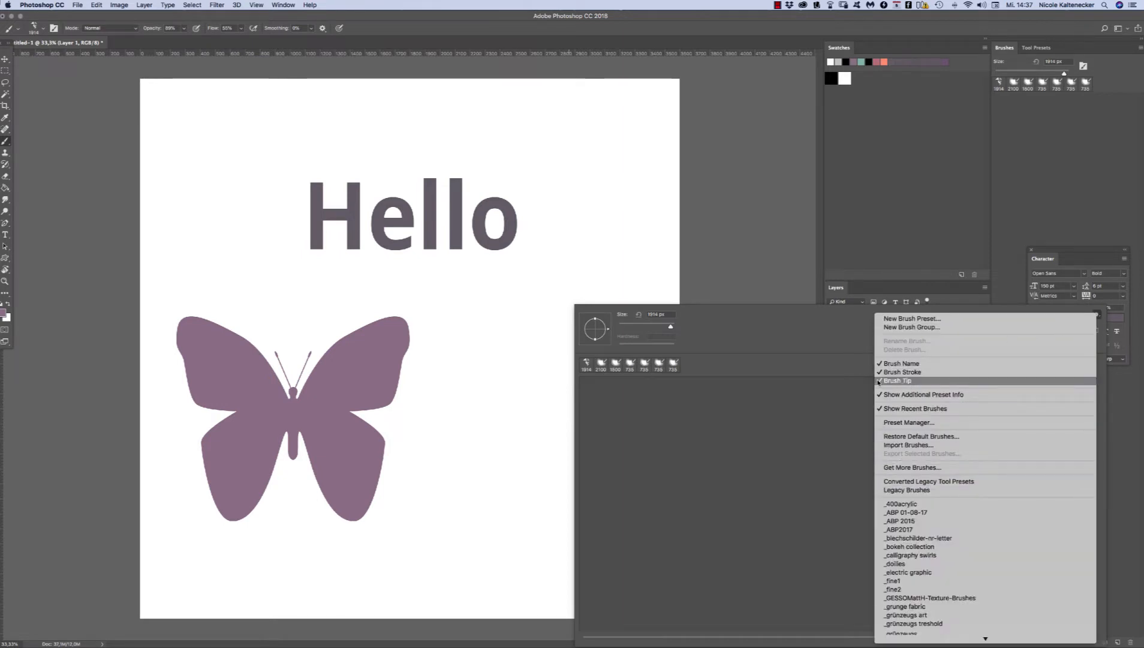
{"action": "left_click", "coordinate": [912, 444]}
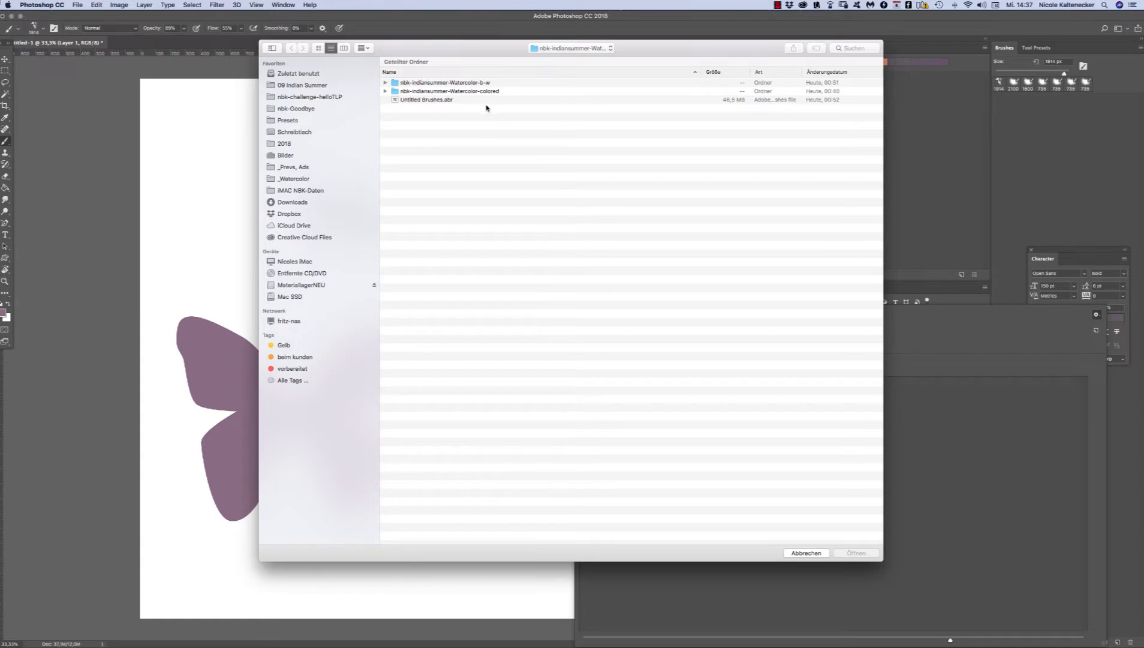
{"action": "key", "text": "super+d"}
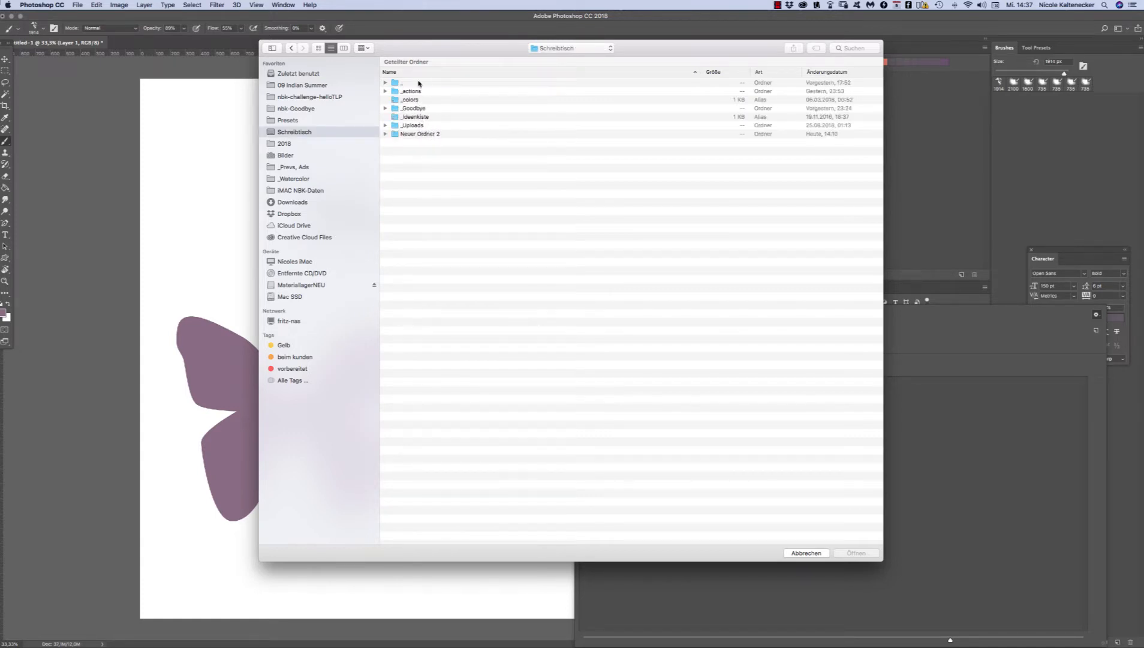
{"action": "left_click", "coordinate": [318, 48]}
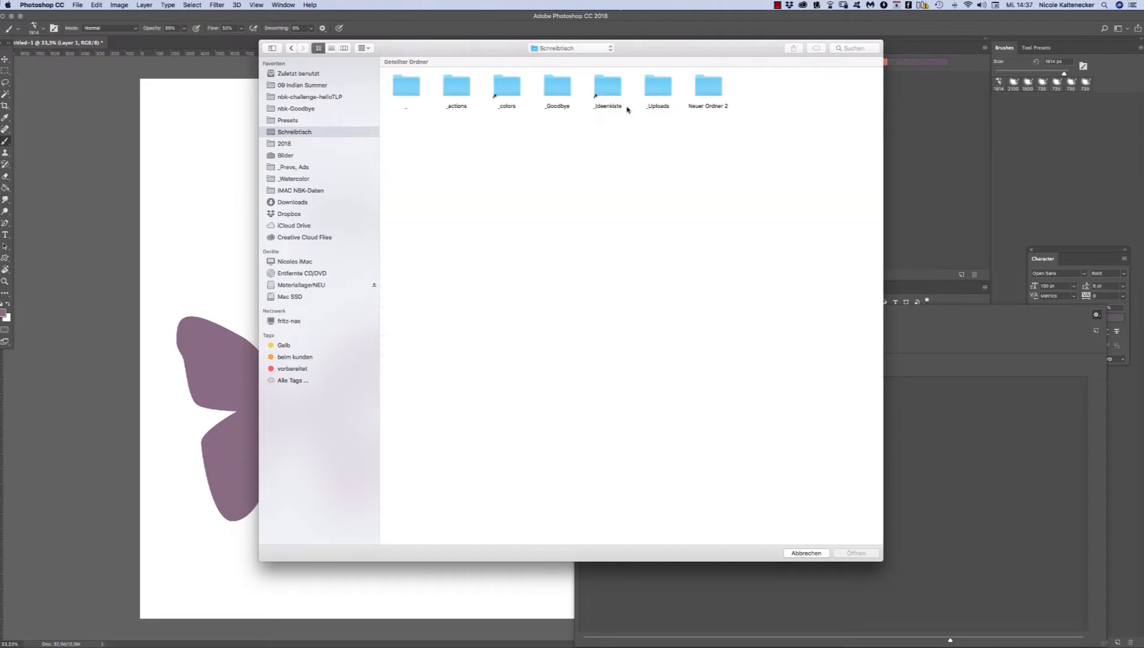
{"action": "left_click", "coordinate": [703, 89]}
{"action": "double_click", "coordinate": [702, 89]}
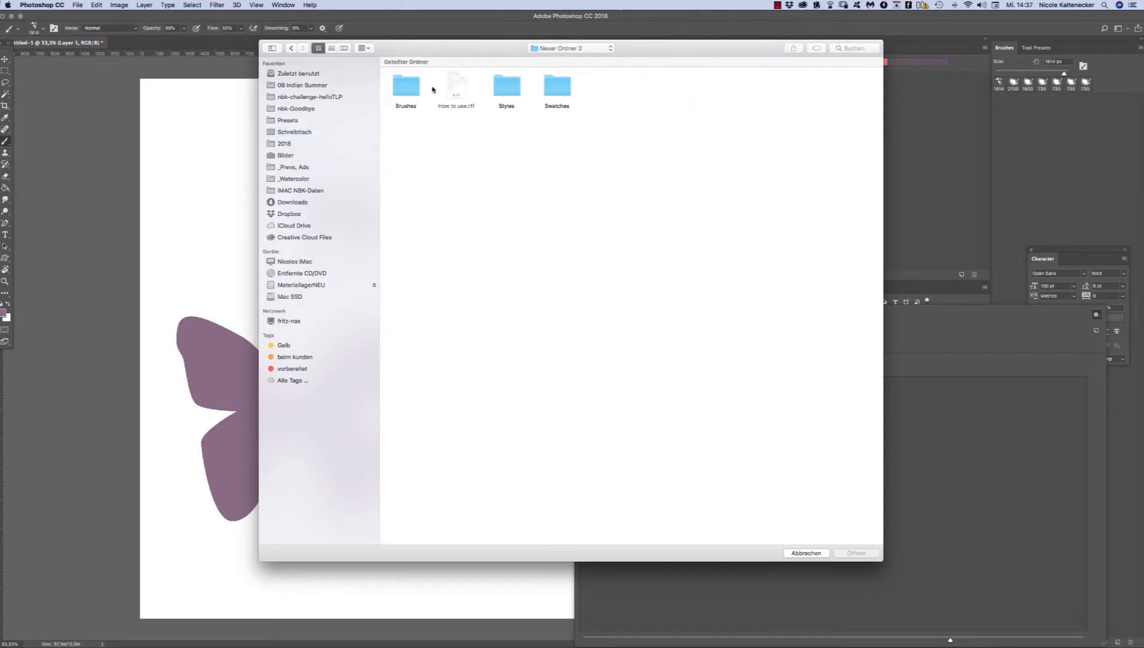
{"action": "double_click", "coordinate": [407, 85]}
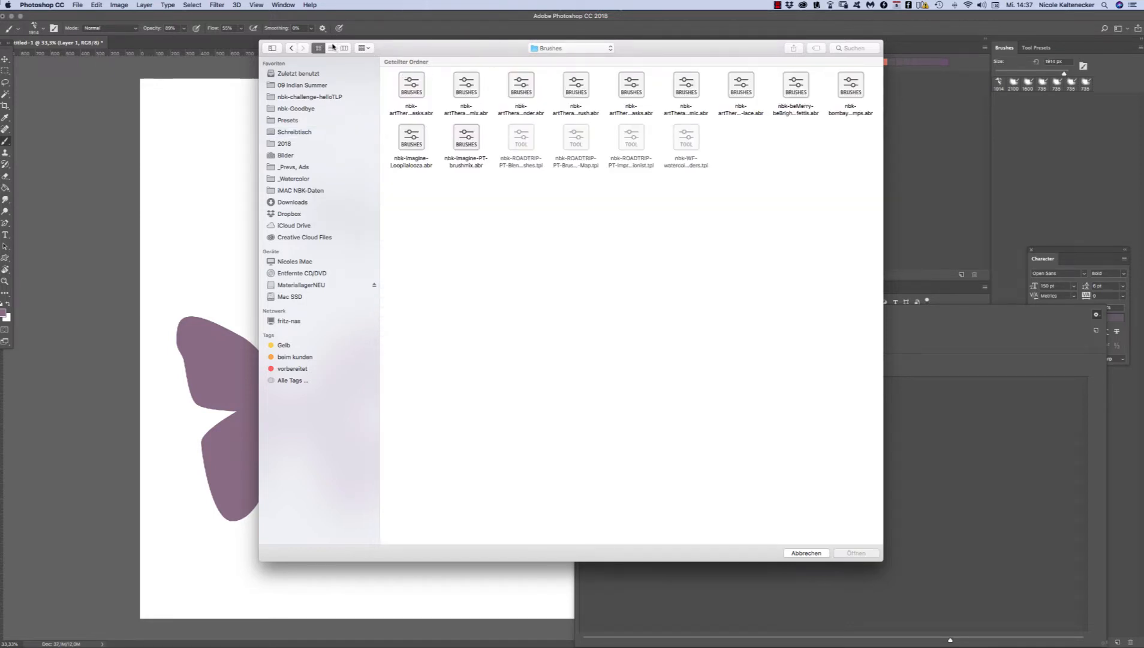
{"action": "left_click", "coordinate": [331, 47]}
{"action": "left_click", "coordinate": [486, 83]}
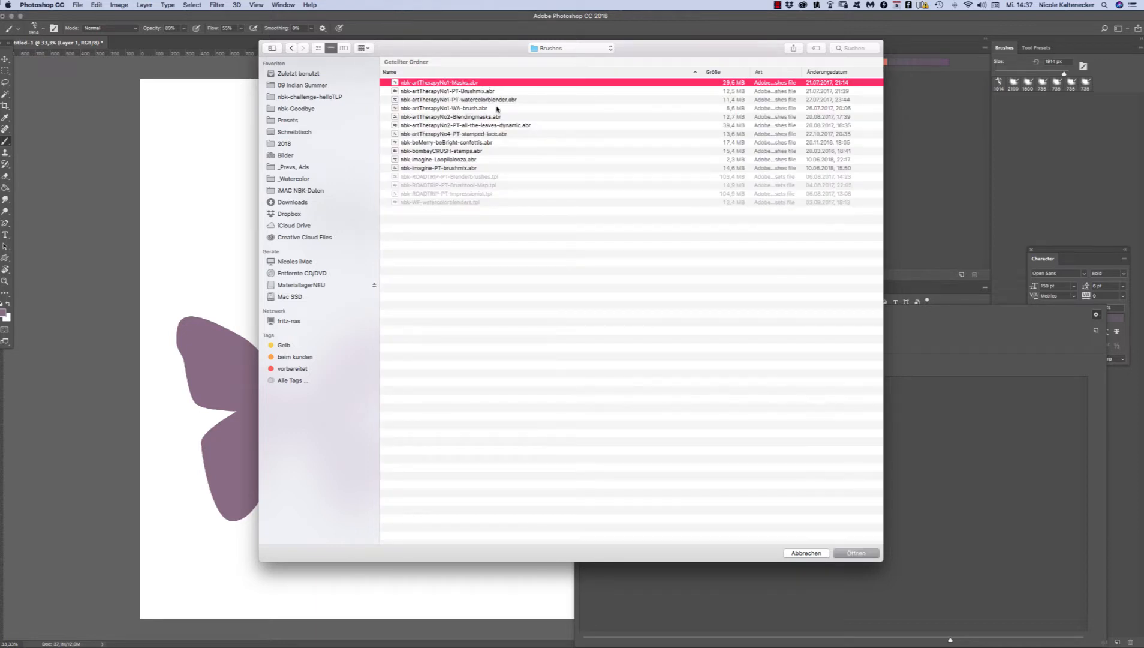
{"action": "left_click_drag", "start_coordinate": [489, 92], "coordinate": [490, 111]}
{"action": "left_click", "coordinate": [856, 552]}
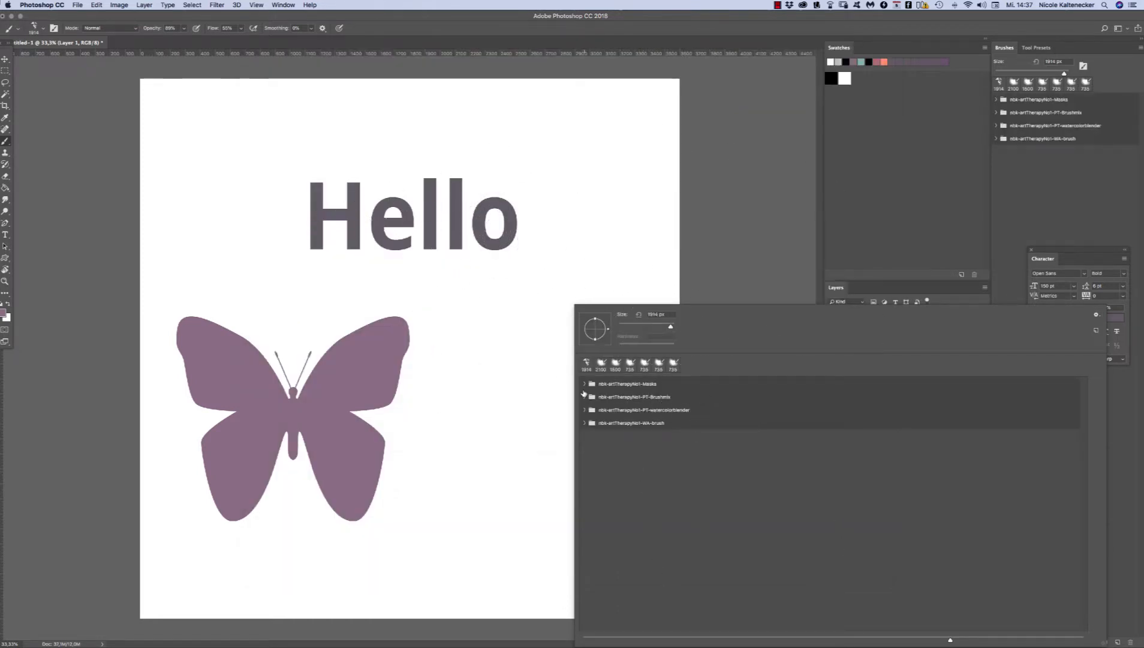
Step: Stamp the third nbk-artTherapyNo1-Masks brush at a reduced size beside the butterfly and rename its layer Mask
{"action": "left_click", "coordinate": [584, 384]}
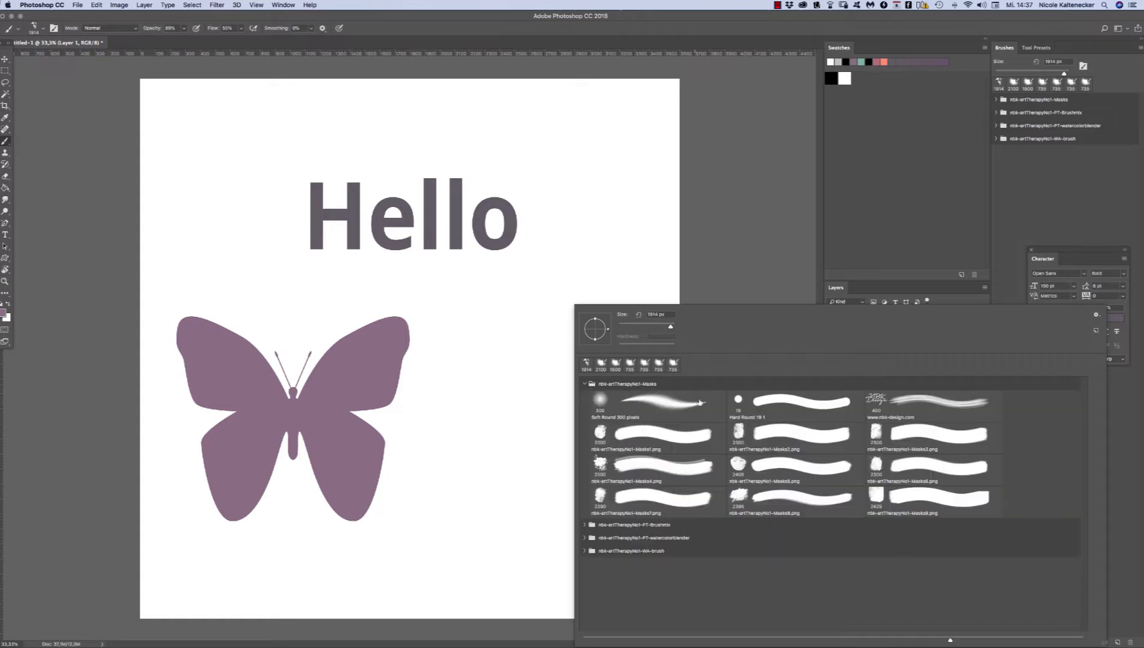
{"action": "double_click", "coordinate": [876, 430]}
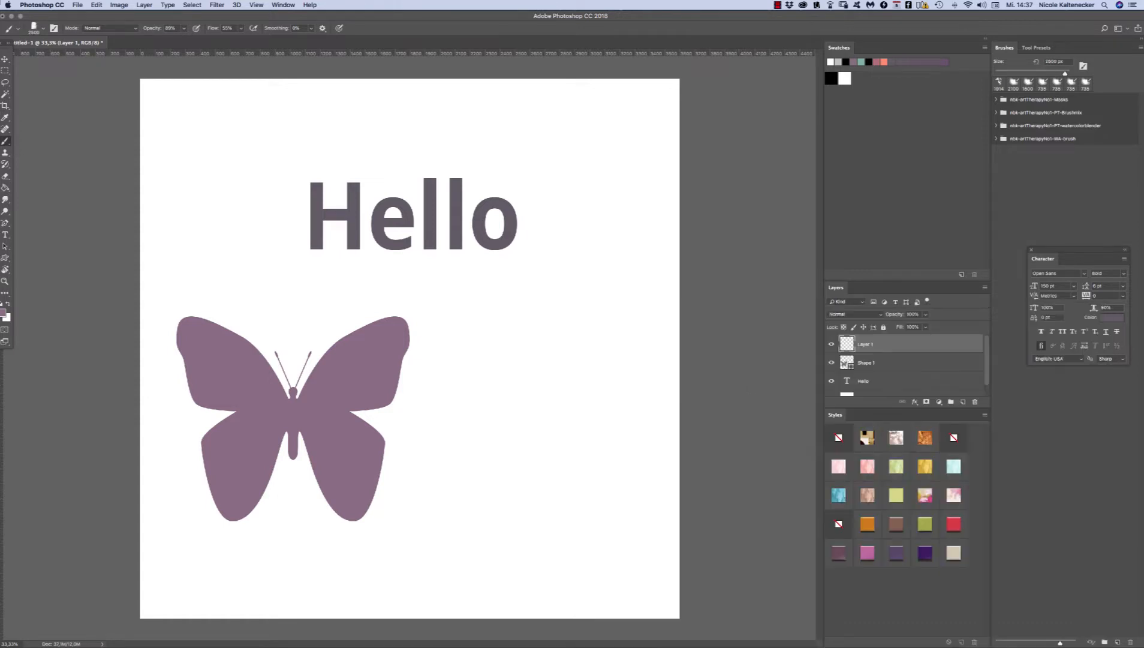
{"action": "key", "text": "bracketleft"}
{"action": "key", "text": "bracketleft"}
{"action": "key", "text": "bracketleft"}
{"action": "key", "text": "bracketleft"}
{"action": "key", "text": "bracketleft"}
{"action": "key", "text": "bracketleft"}
{"action": "key", "text": "bracketleft"}
{"action": "key", "text": "bracketleft"}
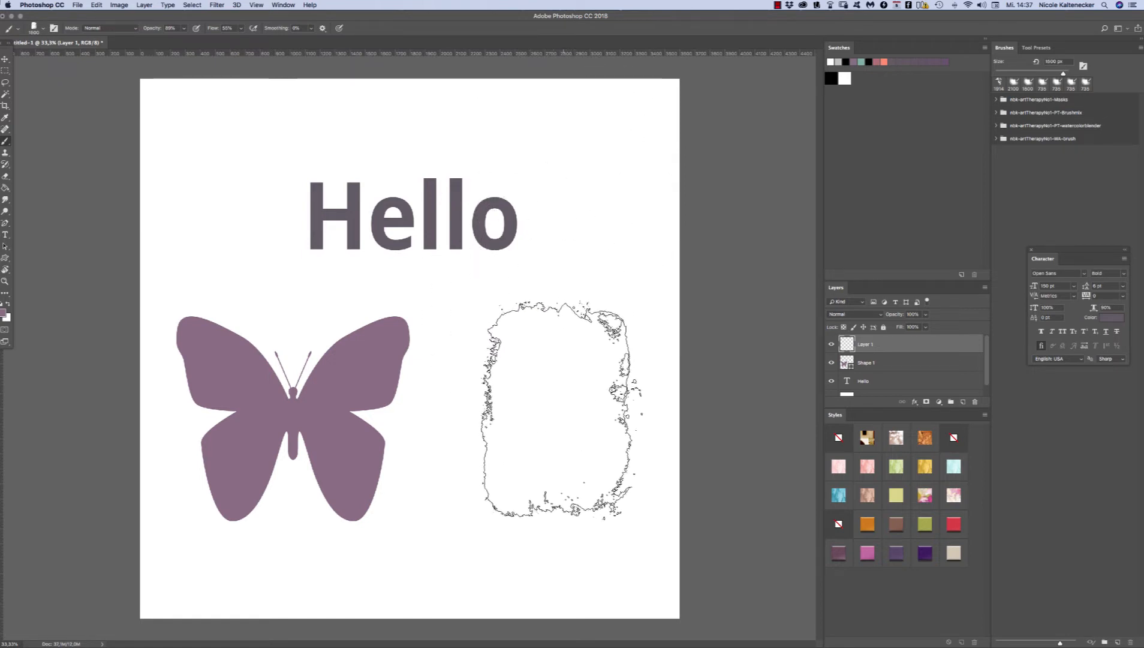
{"action": "left_click", "coordinate": [550, 419]}
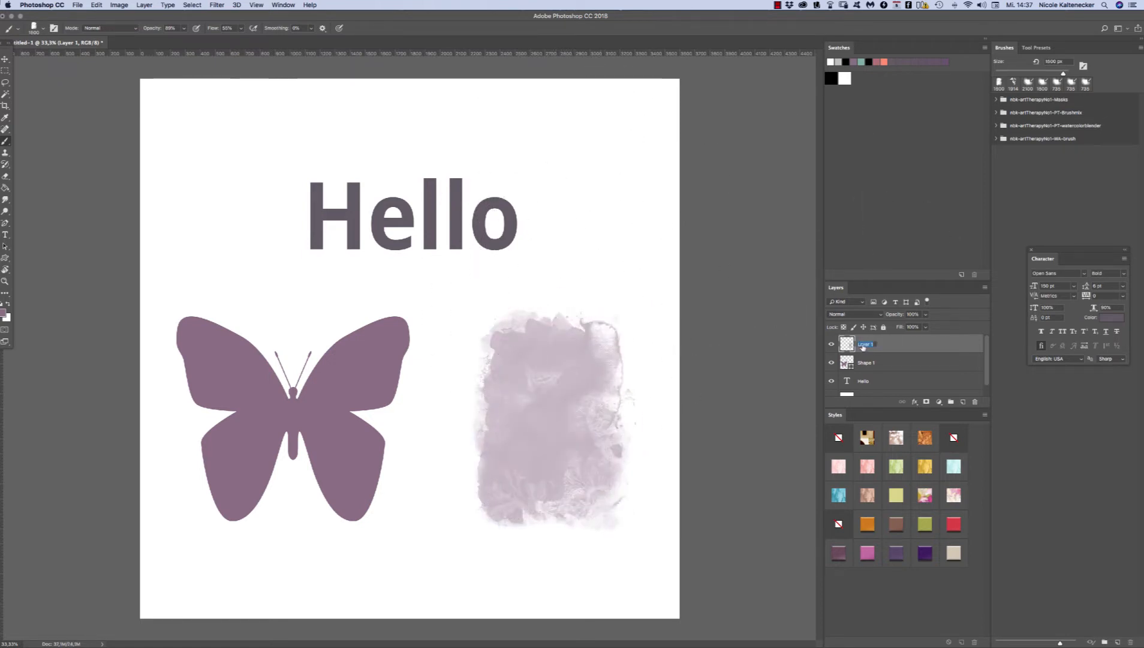
{"action": "type", "text": "Mask"}
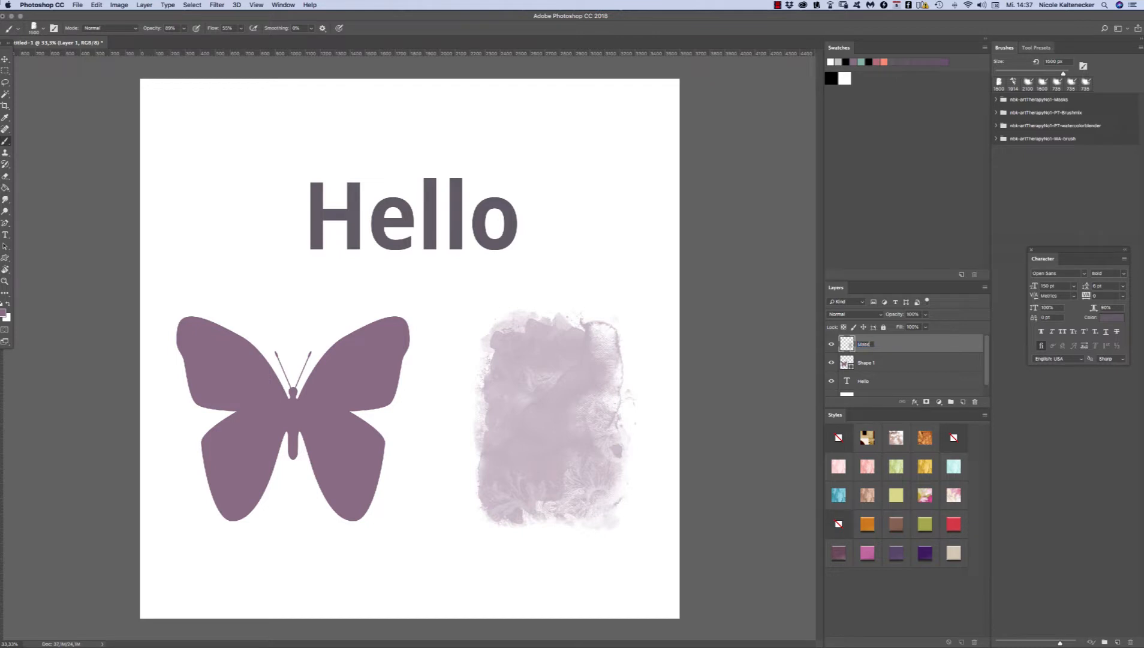
{"action": "key", "text": "Return"}
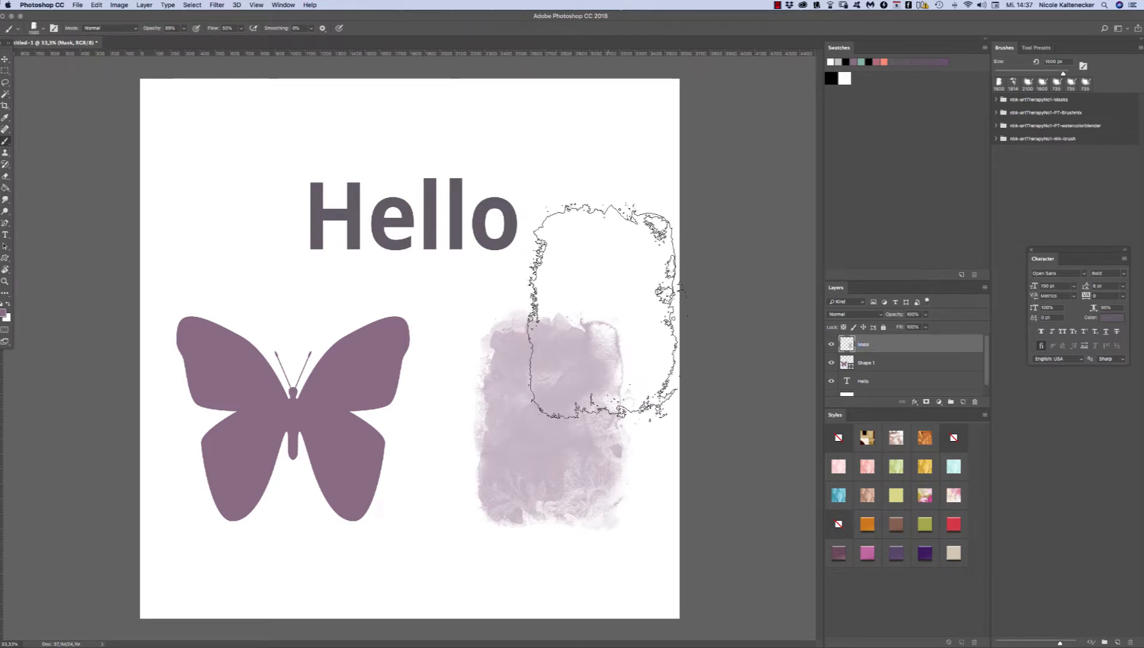
Step: Set both the opacity and the flow of the brush to 100%
{"action": "left_click", "coordinate": [183, 30]}
{"action": "left_click_drag", "start_coordinate": [186, 41], "coordinate": [274, 39]}
{"action": "left_click", "coordinate": [240, 30]}
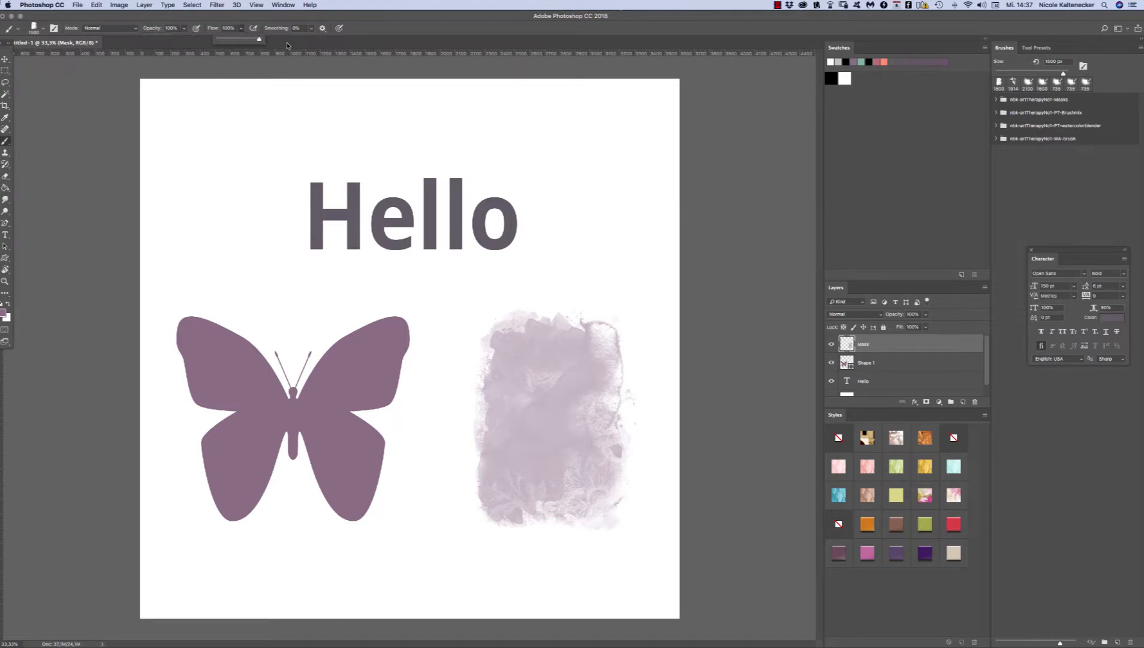
Step: Clear the Mask layer, stamp the mask brush again in default black beside the butterfly, deselect and nudge the stamp slightly down
{"action": "key", "text": "super+a"}
{"action": "key", "text": "BackSpace"}
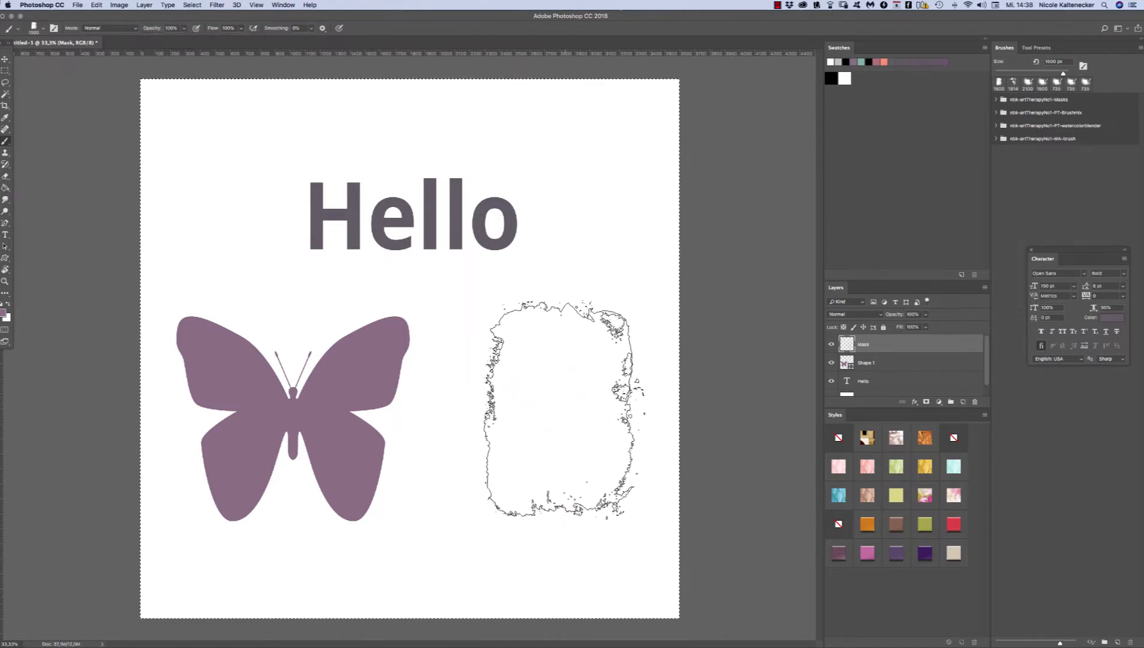
{"action": "key", "text": "d"}
{"action": "left_click", "coordinate": [560, 406]}
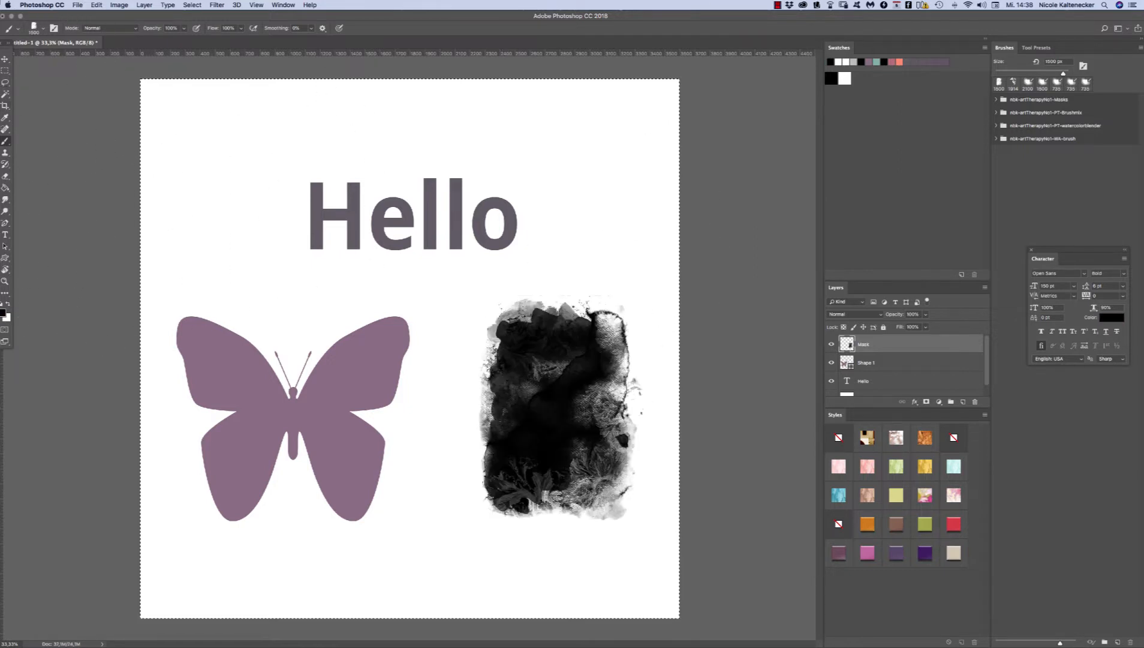
{"action": "key", "text": "v"}
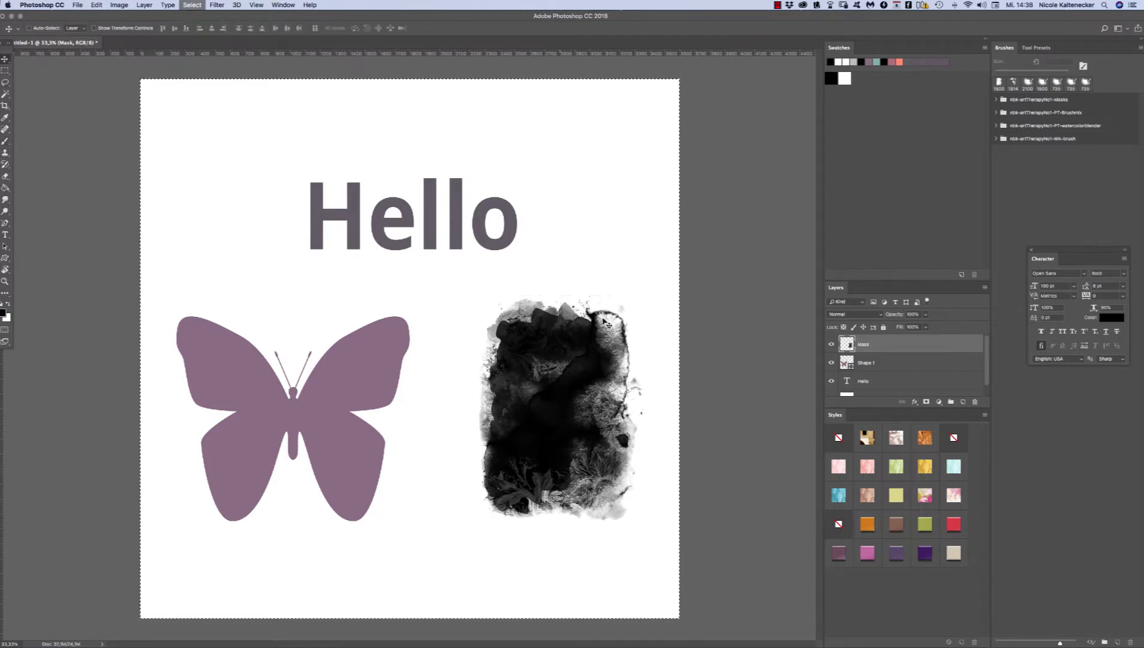
{"action": "key", "text": "super+d"}
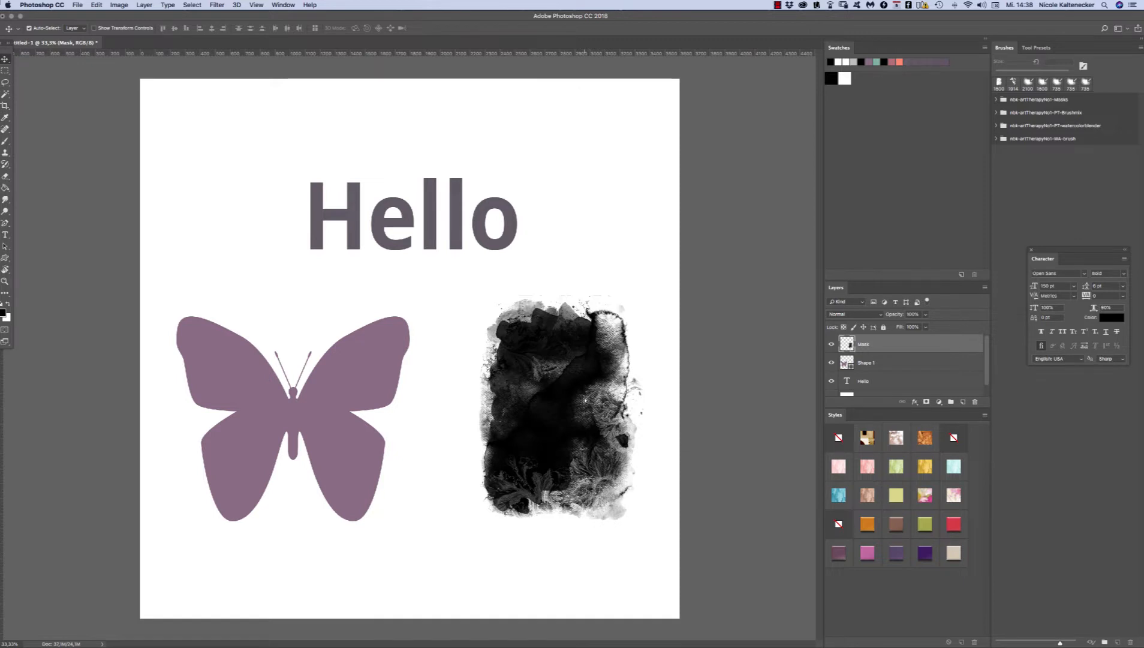
{"action": "left_click_drag", "start_coordinate": [584, 396], "coordinate": [584, 408]}
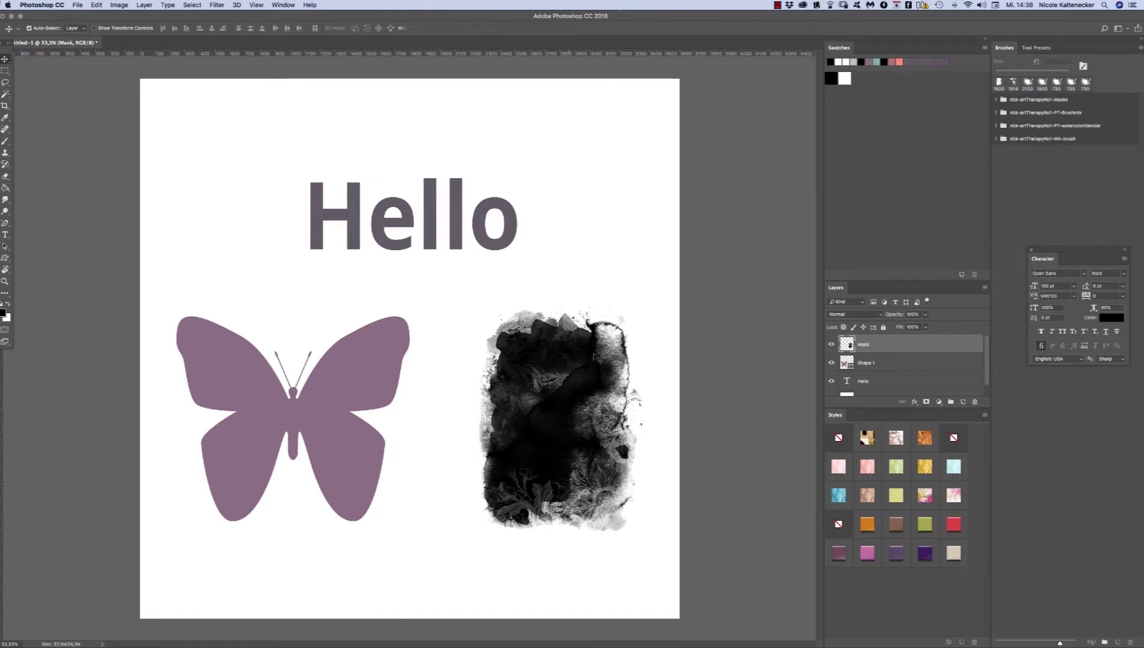
Step: Apply the stencil-letter pattern style to the Mask layer, the "Hello" text and the butterfly shape
{"action": "left_click", "coordinate": [869, 442]}
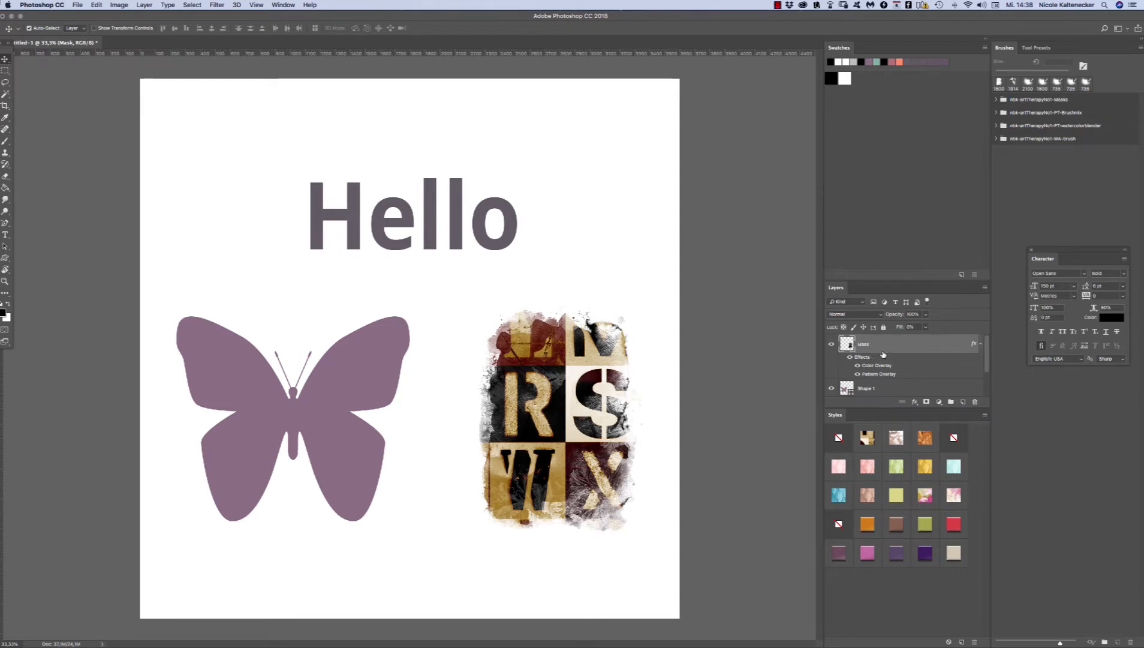
{"action": "left_click", "coordinate": [502, 250]}
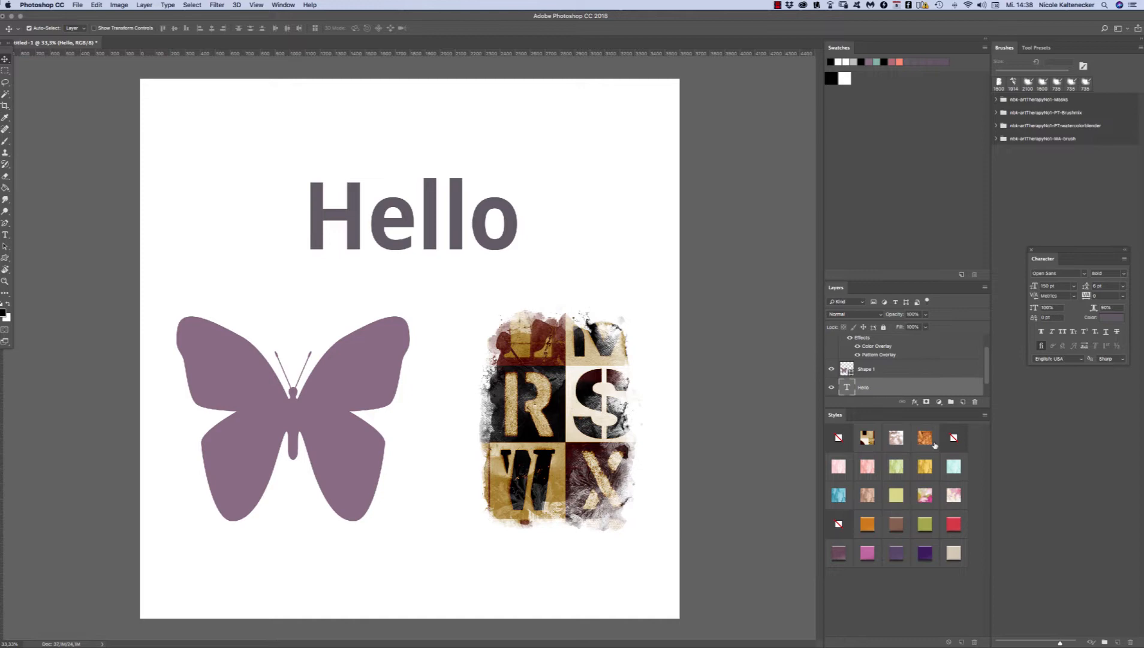
{"action": "left_click", "coordinate": [871, 439]}
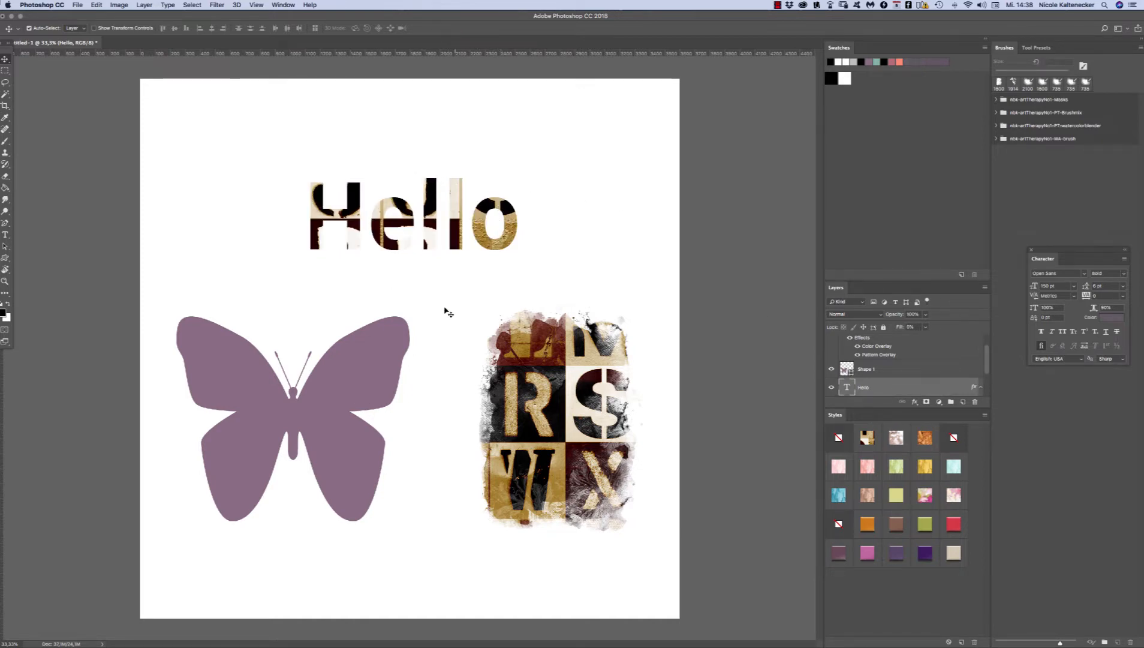
{"action": "left_click", "coordinate": [377, 374]}
{"action": "left_click", "coordinate": [865, 439]}
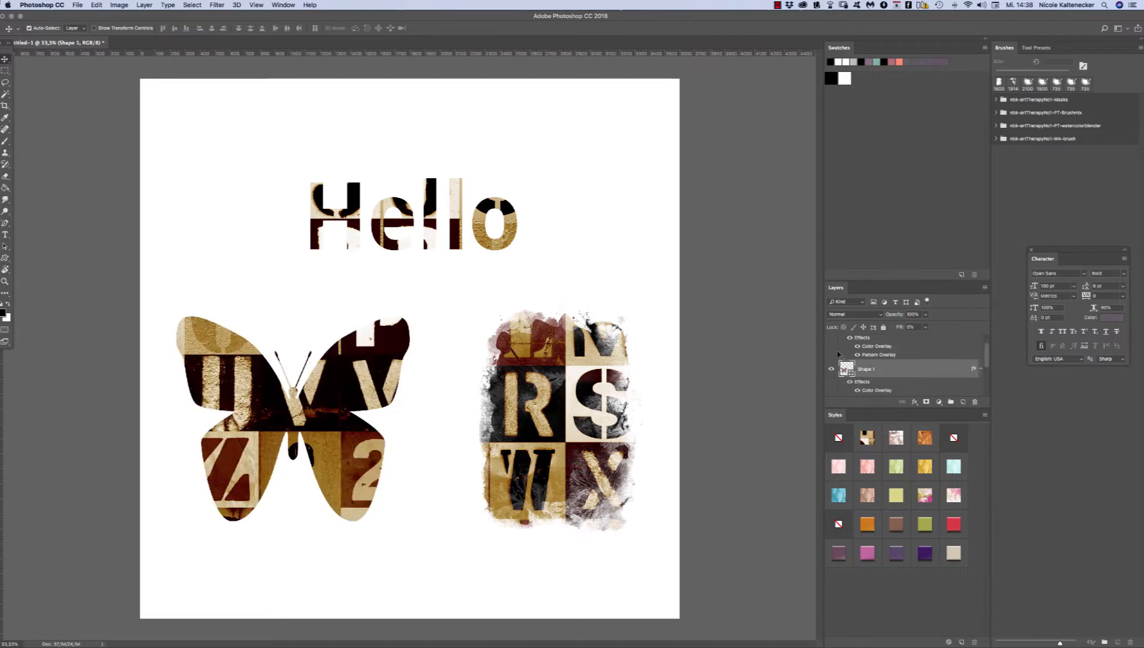
Step: Move the styled butterfly slightly right and the "Hello" text slightly up and left on the canvas
{"action": "mouse_move", "coordinate": [361, 401]}
{"action": "left_mouse_down"}
{"action": "mouse_move", "coordinate": [378, 412]}
{"action": "mouse_move", "coordinate": [365, 422]}
{"action": "left_mouse_up"}
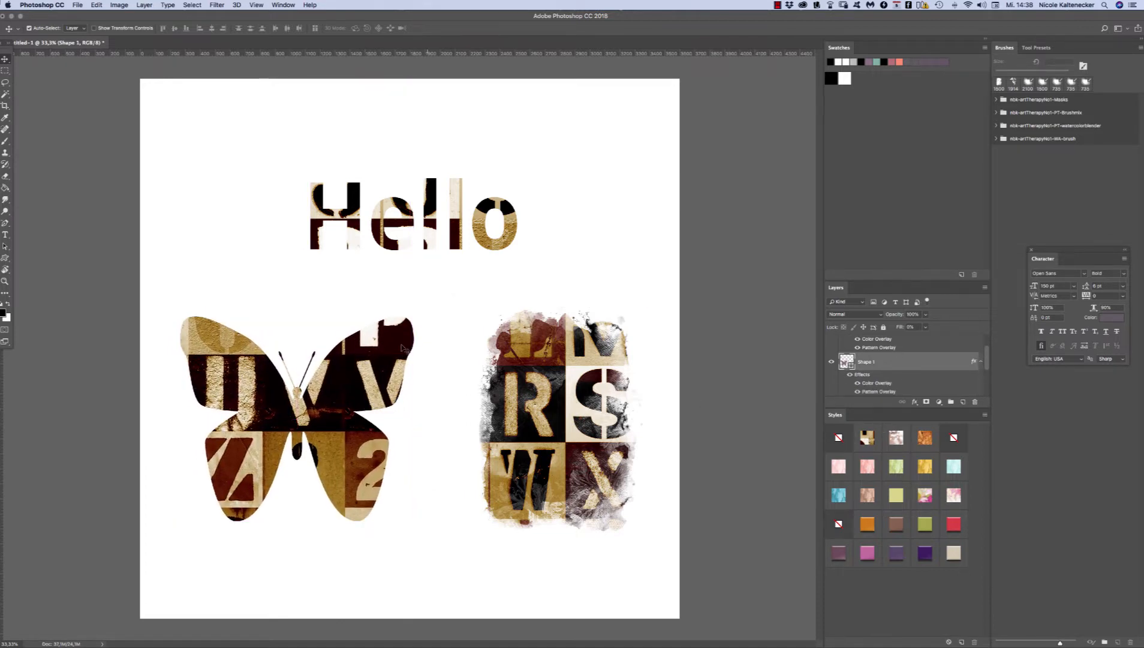
{"action": "left_click_drag", "start_coordinate": [389, 352], "coordinate": [389, 352]}
{"action": "mouse_move", "coordinate": [510, 215]}
{"action": "left_mouse_down"}
{"action": "mouse_move", "coordinate": [502, 179]}
{"action": "mouse_move", "coordinate": [507, 219]}
{"action": "left_mouse_up"}
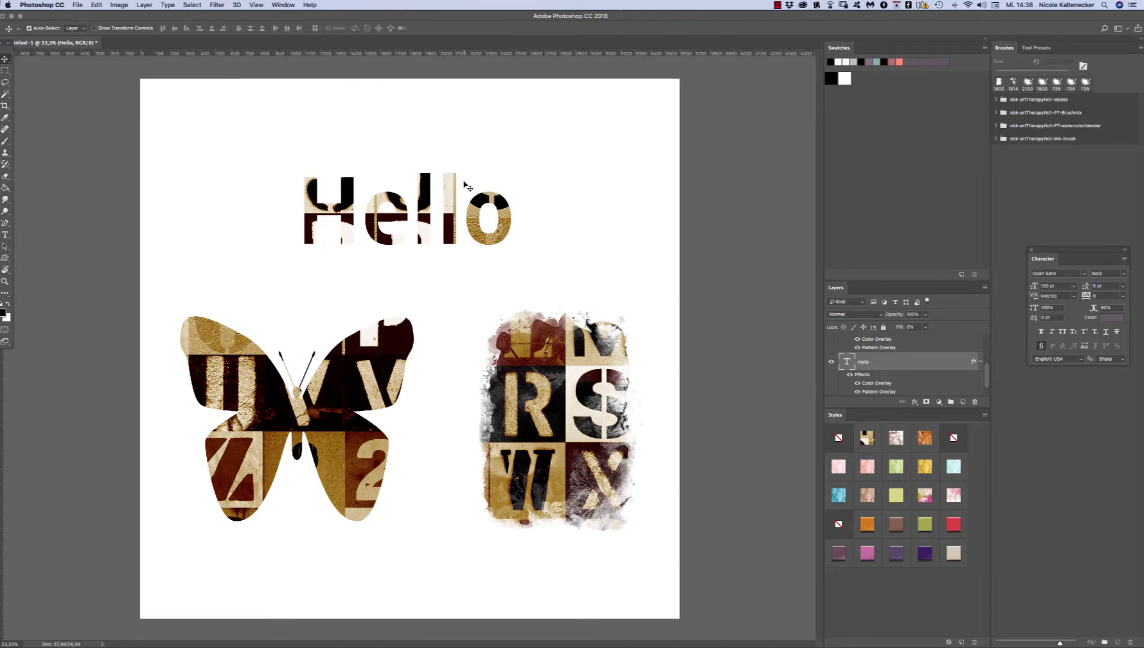
Step: Open the Pattern Overlay settings of the "Hello" layer and reposition the letter pattern several times within the text
{"action": "scroll", "coordinate": [982, 369], "scroll_direction": "down", "scroll_amount": 2}
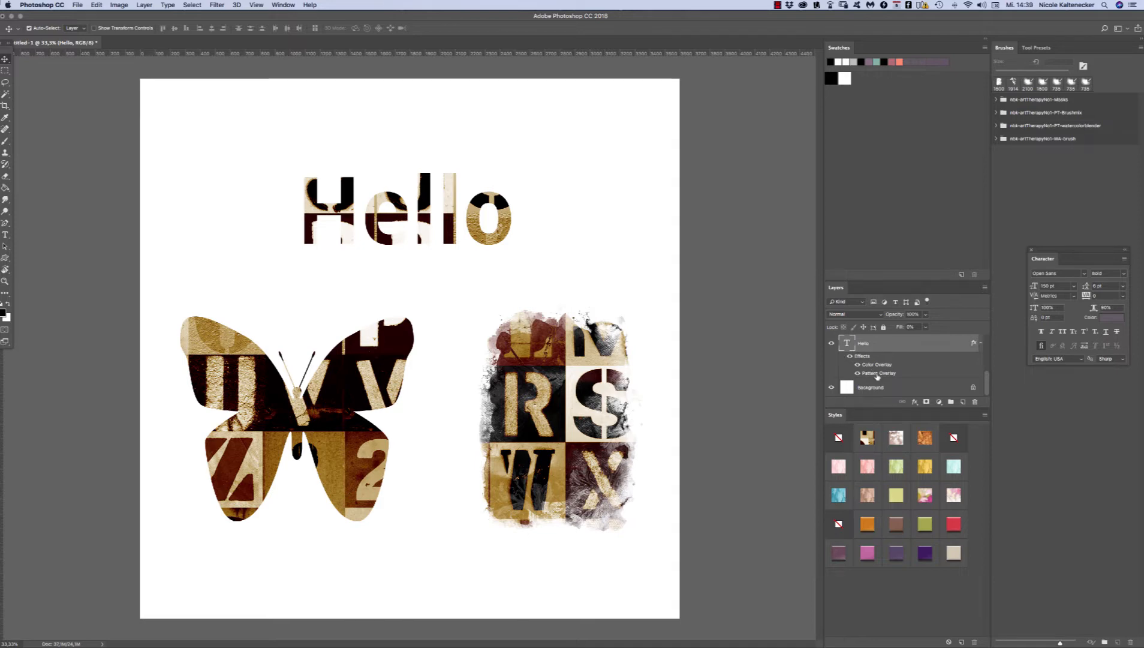
{"action": "double_click", "coordinate": [879, 373]}
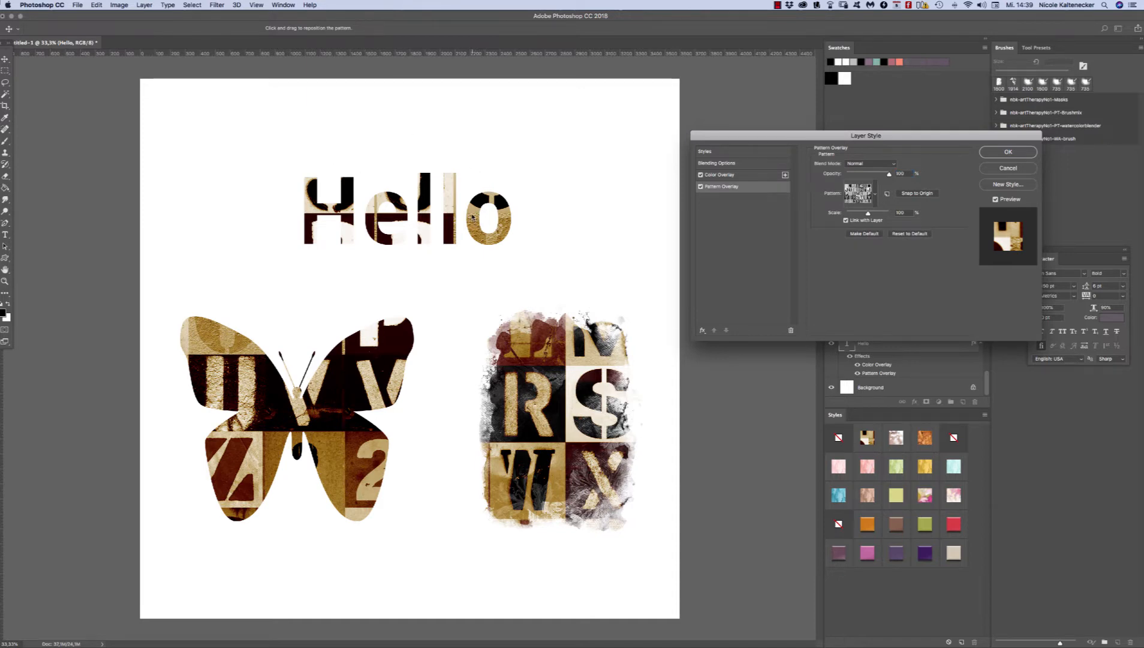
{"action": "left_click_drag", "start_coordinate": [472, 212], "coordinate": [416, 171]}
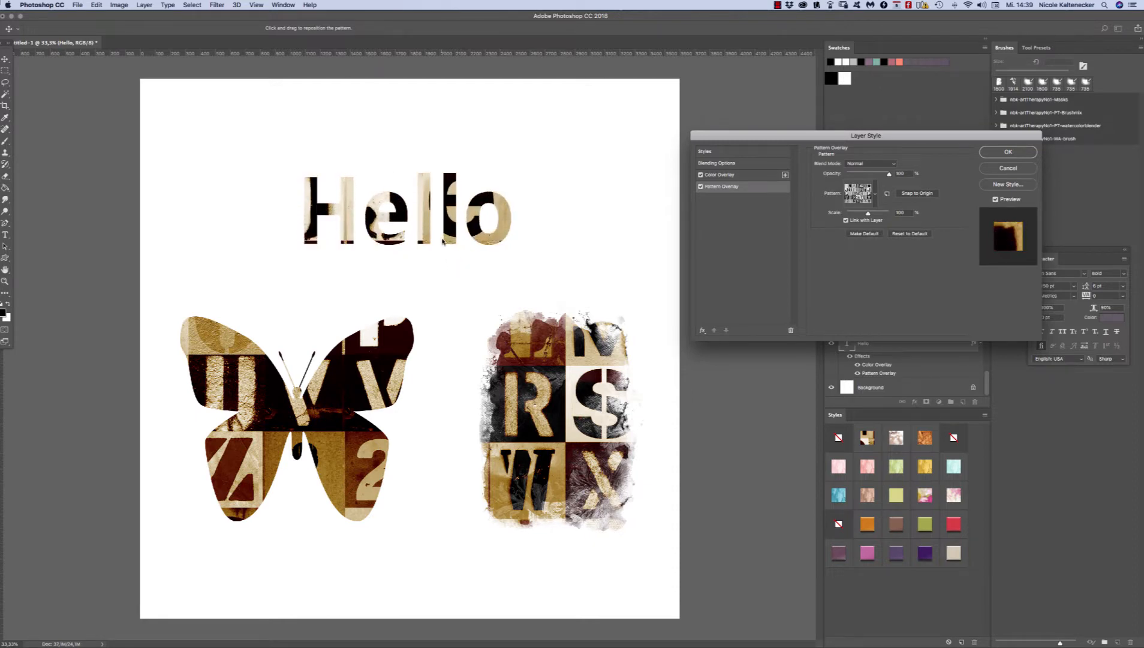
{"action": "left_click_drag", "start_coordinate": [460, 205], "coordinate": [481, 174]}
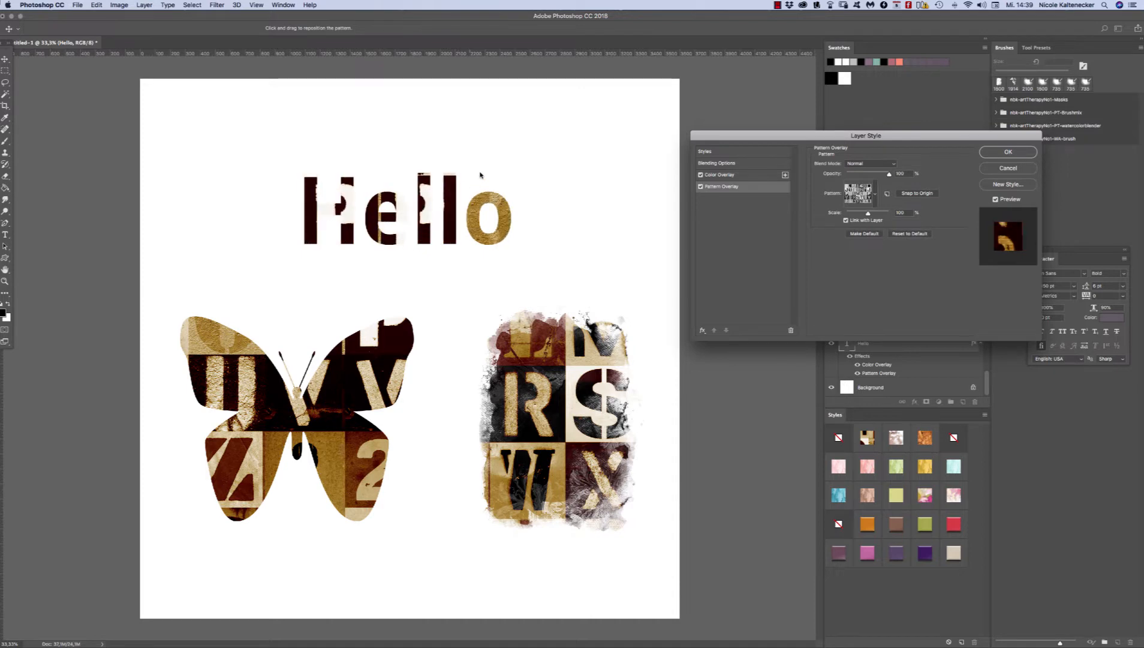
{"action": "left_click_drag", "start_coordinate": [451, 136], "coordinate": [499, 190]}
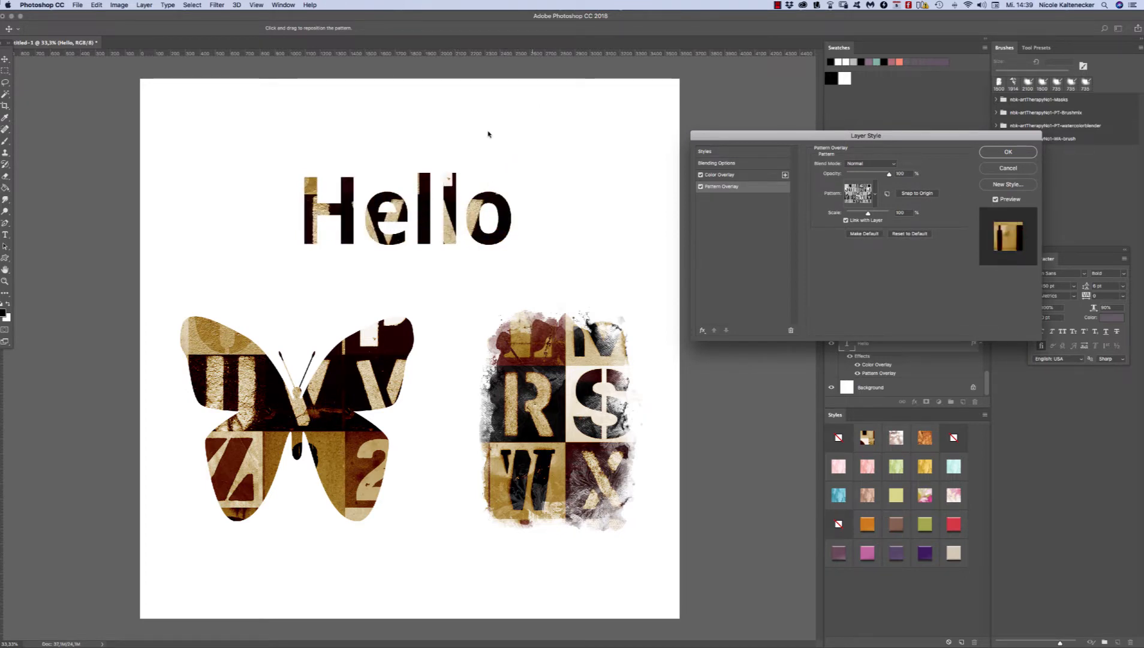
{"action": "left_click_drag", "start_coordinate": [489, 134], "coordinate": [410, 168]}
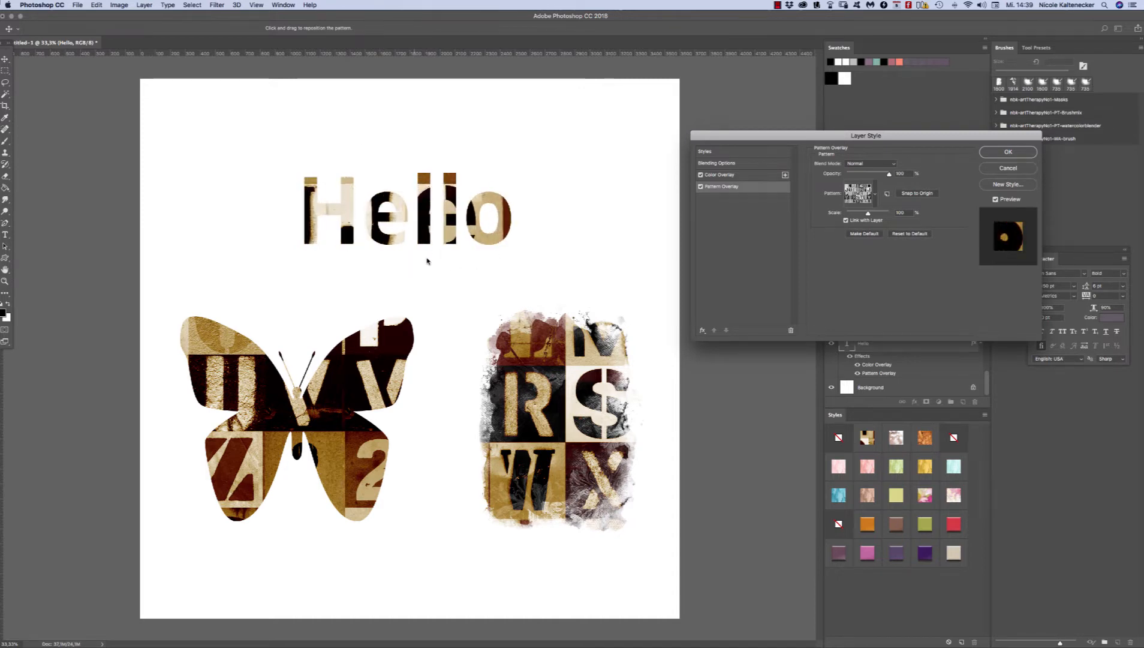
{"action": "left_click_drag", "start_coordinate": [423, 245], "coordinate": [521, 168]}
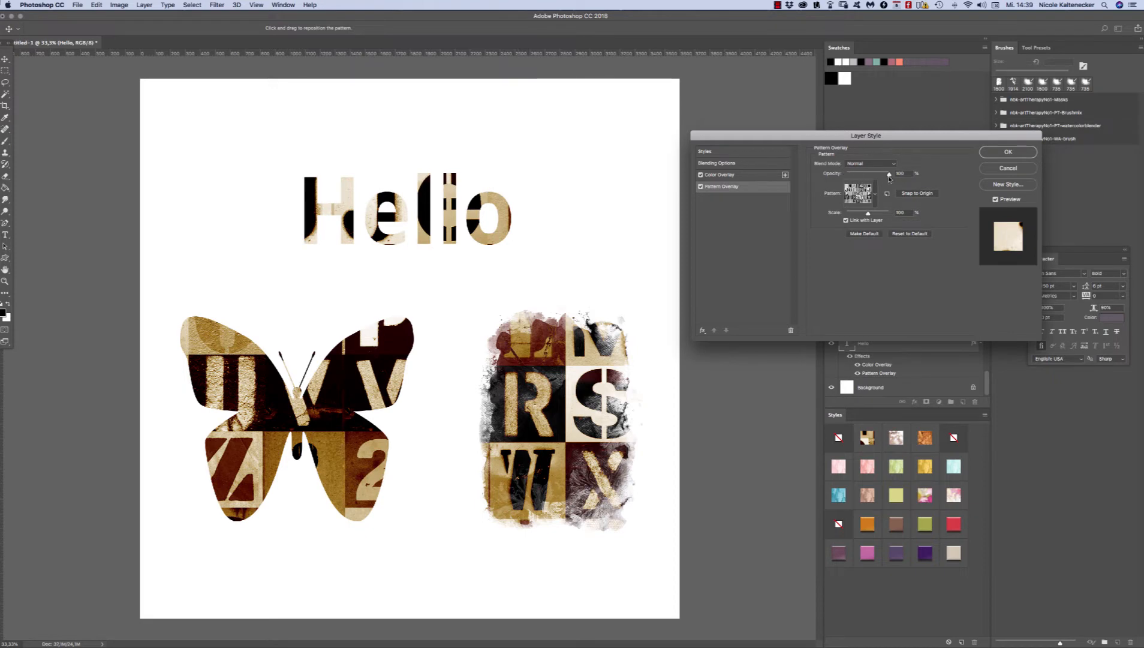
Step: Lower the Pattern Overlay opacity of the "Hello" layer to nearly zero and raise its Fill Opacity to 100%
{"action": "left_click_drag", "start_coordinate": [890, 174], "coordinate": [844, 172]}
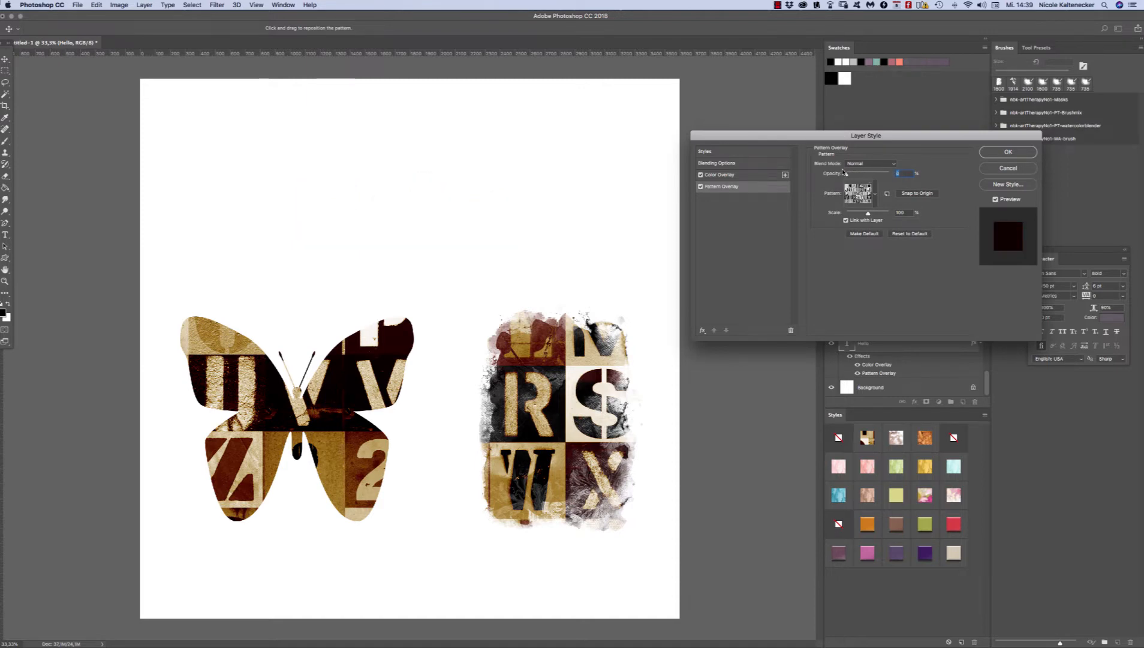
{"action": "left_click", "coordinate": [767, 166]}
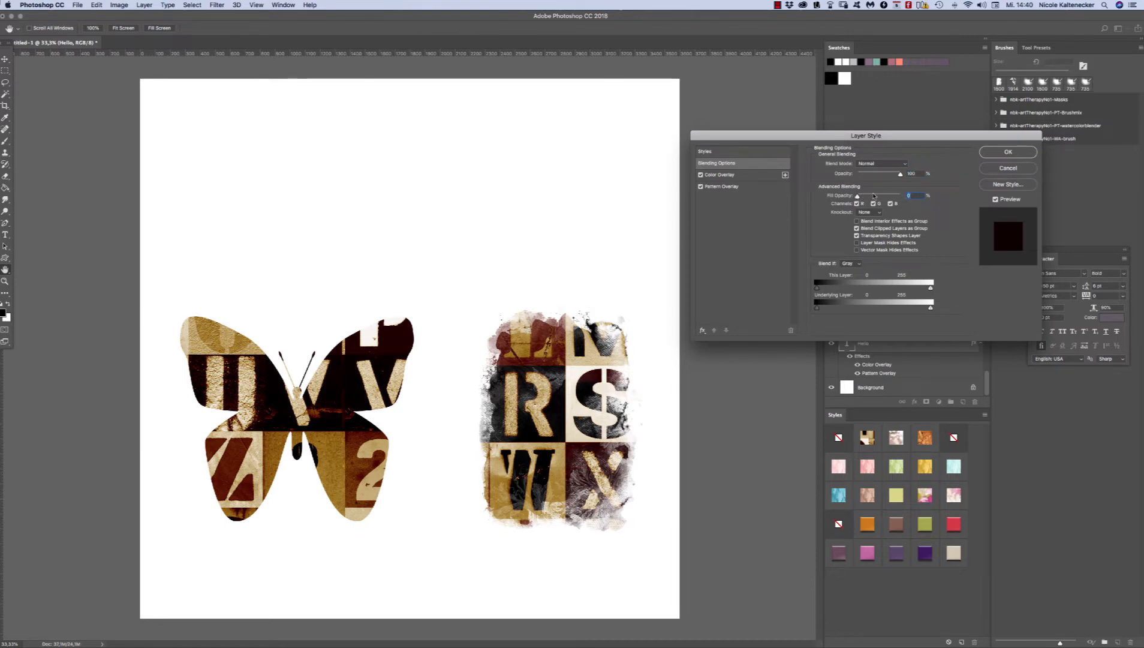
{"action": "left_click_drag", "start_coordinate": [941, 136], "coordinate": [879, 90]}
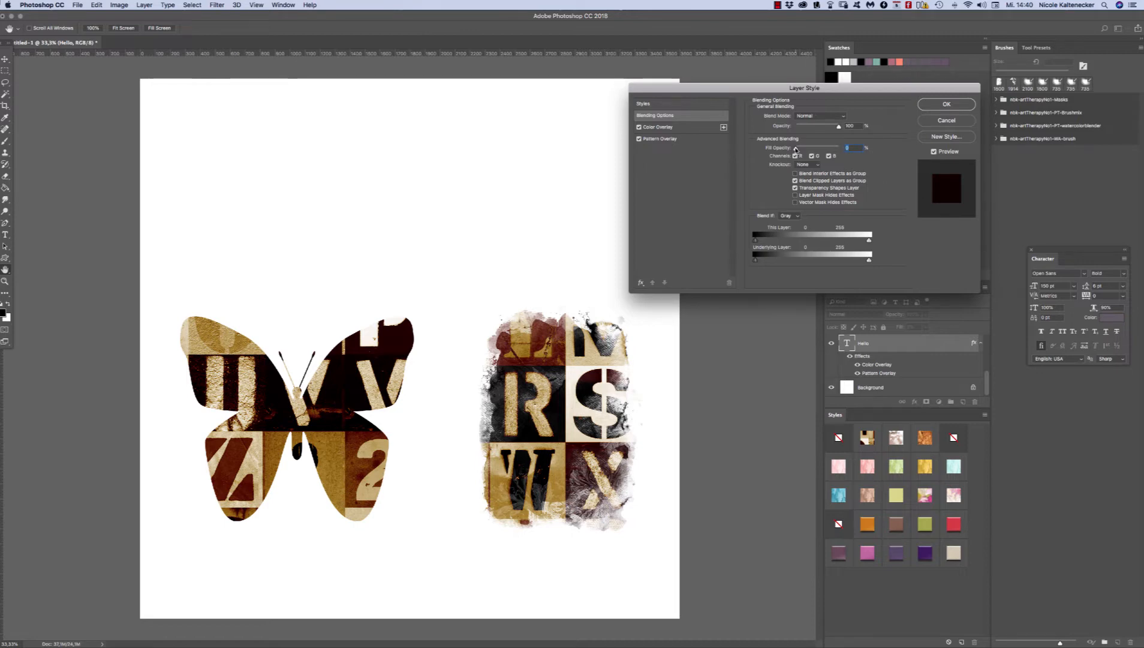
{"action": "left_click_drag", "start_coordinate": [795, 149], "coordinate": [866, 141]}
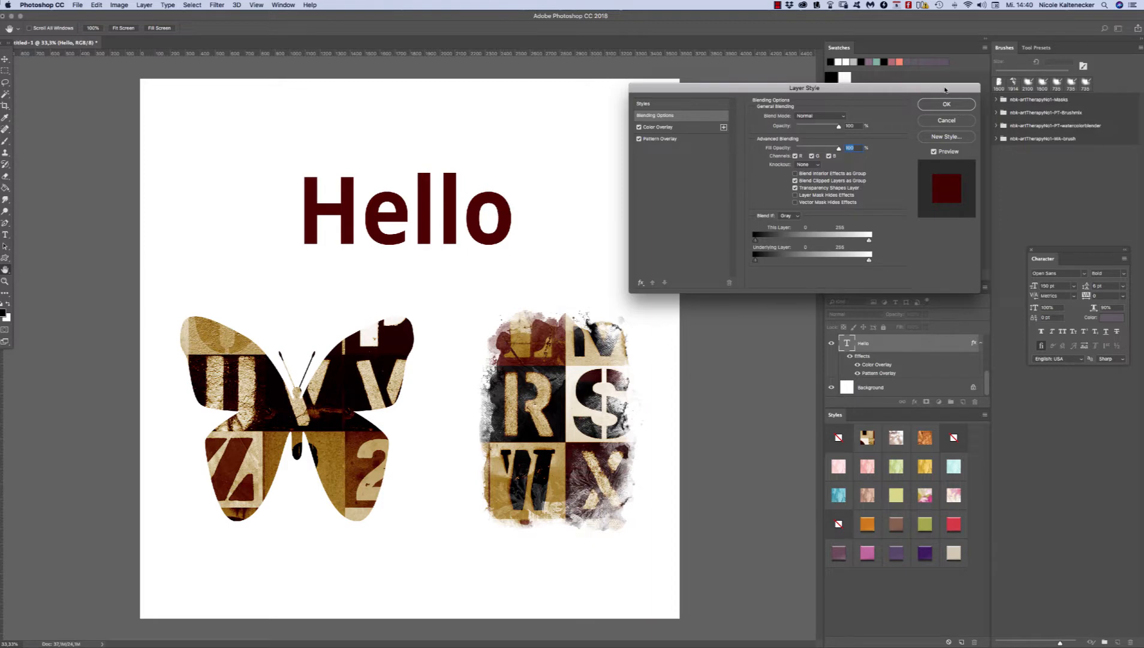
{"action": "left_click_drag", "start_coordinate": [945, 89], "coordinate": [906, 104]}
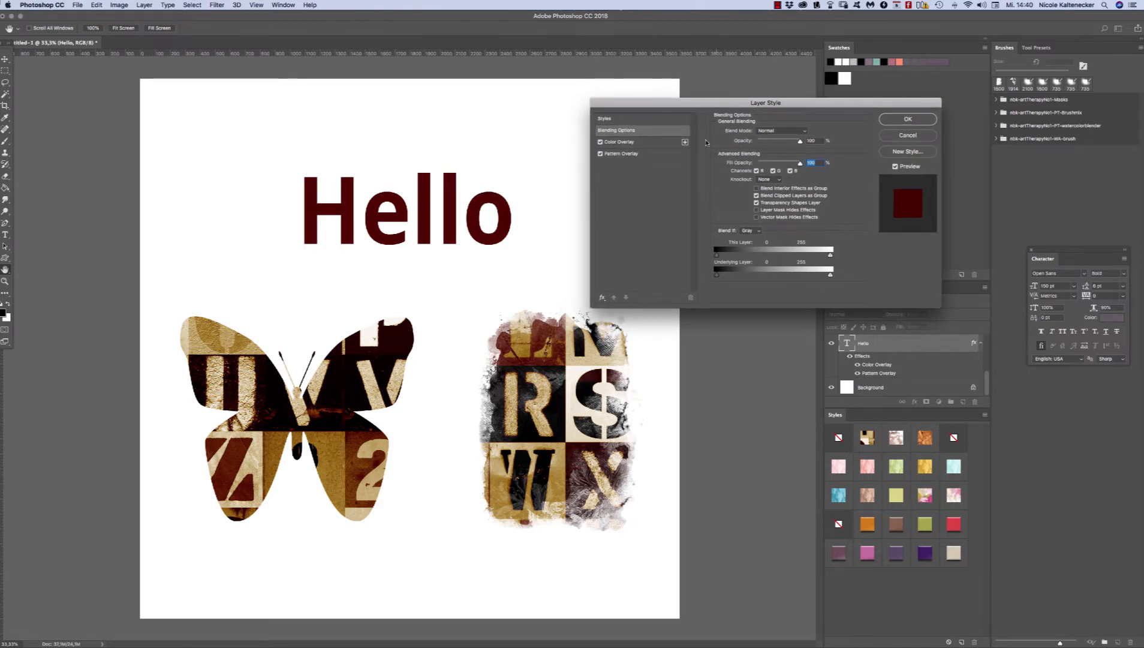
Step: Check the Color Overlay settings of the "Hello" layer and set its Pattern Overlay opacity back to 100%
{"action": "left_click", "coordinate": [662, 144]}
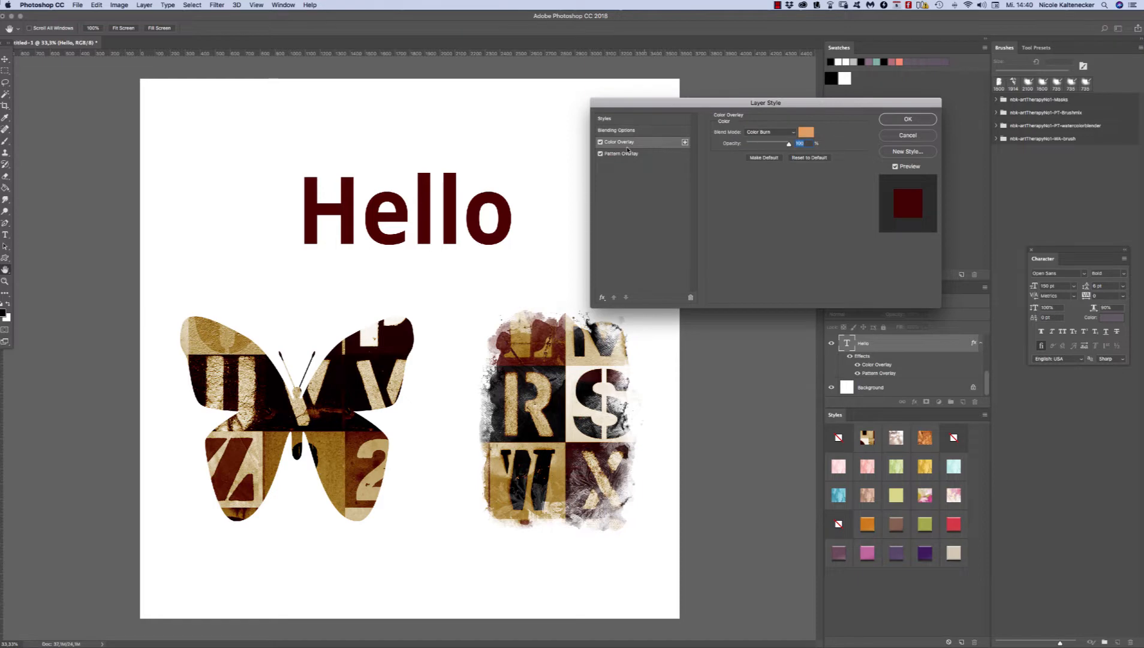
{"action": "left_click", "coordinate": [675, 155]}
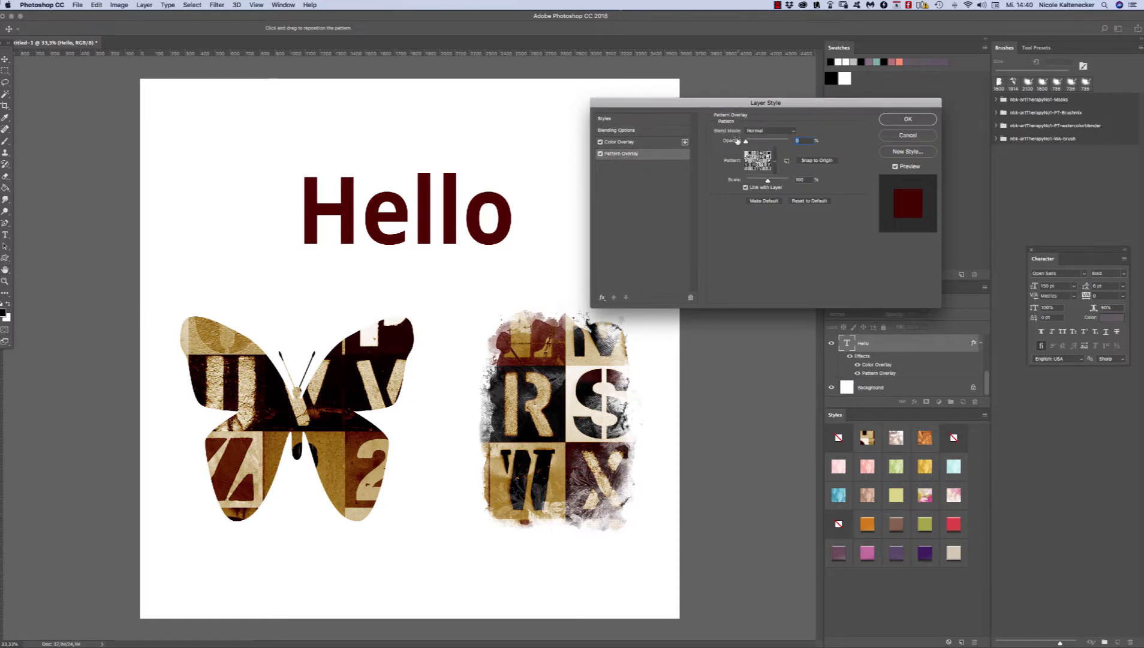
{"action": "mouse_move", "coordinate": [738, 142]}
{"action": "left_mouse_down"}
{"action": "mouse_move", "coordinate": [797, 143]}
{"action": "mouse_move", "coordinate": [725, 136]}
{"action": "left_mouse_up"}
{"action": "left_click_drag", "start_coordinate": [734, 134], "coordinate": [810, 126]}
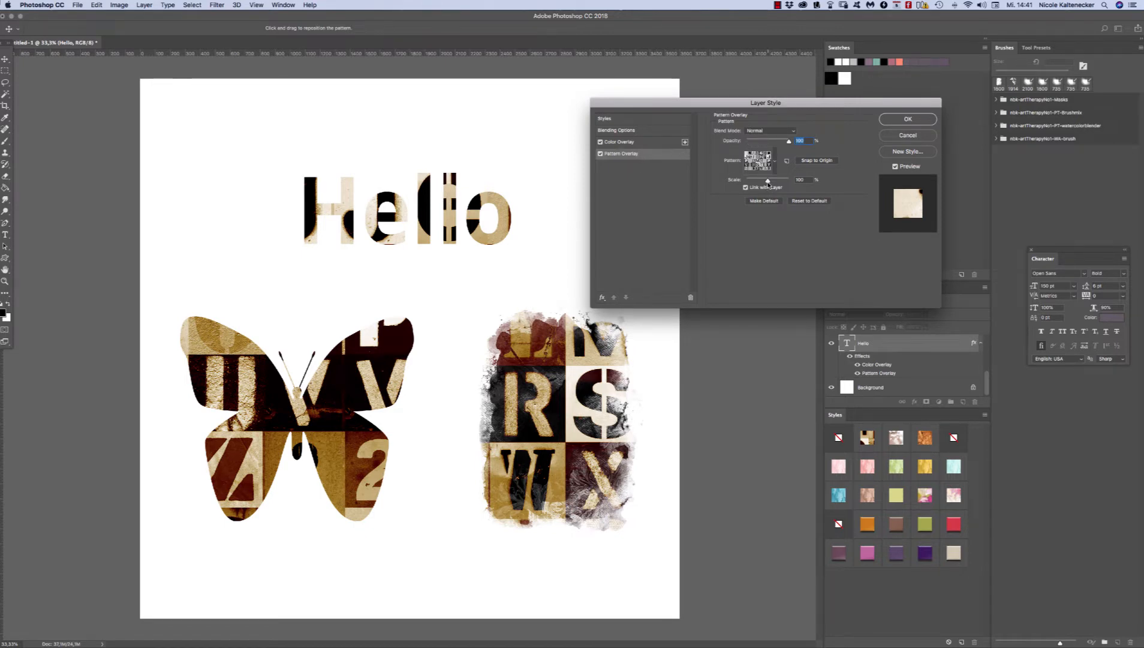
Step: Scale the letter pattern down to about 13% and reposition it slightly within the "Hello" text
{"action": "left_click_drag", "start_coordinate": [768, 181], "coordinate": [748, 174]}
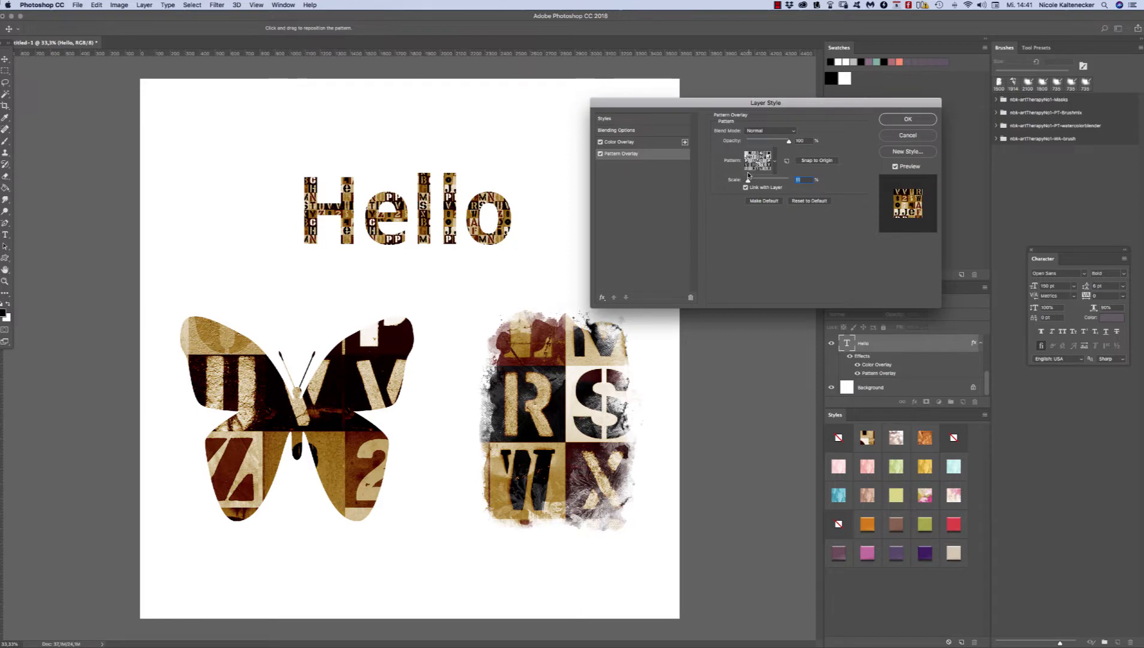
{"action": "left_click_drag", "start_coordinate": [749, 175], "coordinate": [749, 175]}
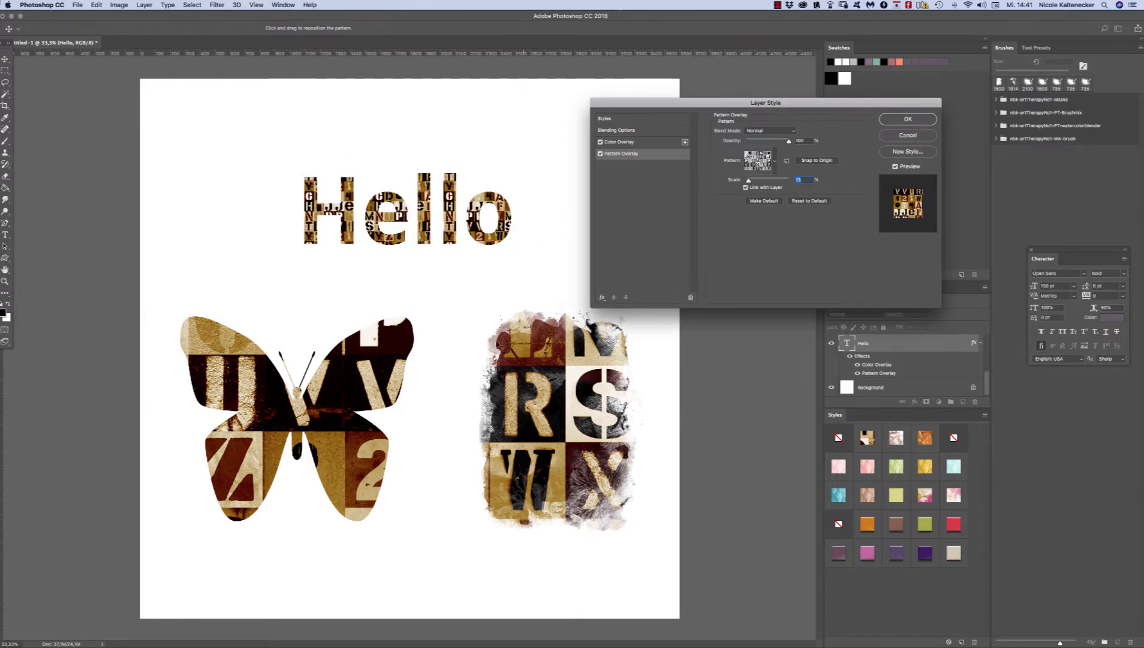
{"action": "left_click_drag", "start_coordinate": [449, 223], "coordinate": [456, 219]}
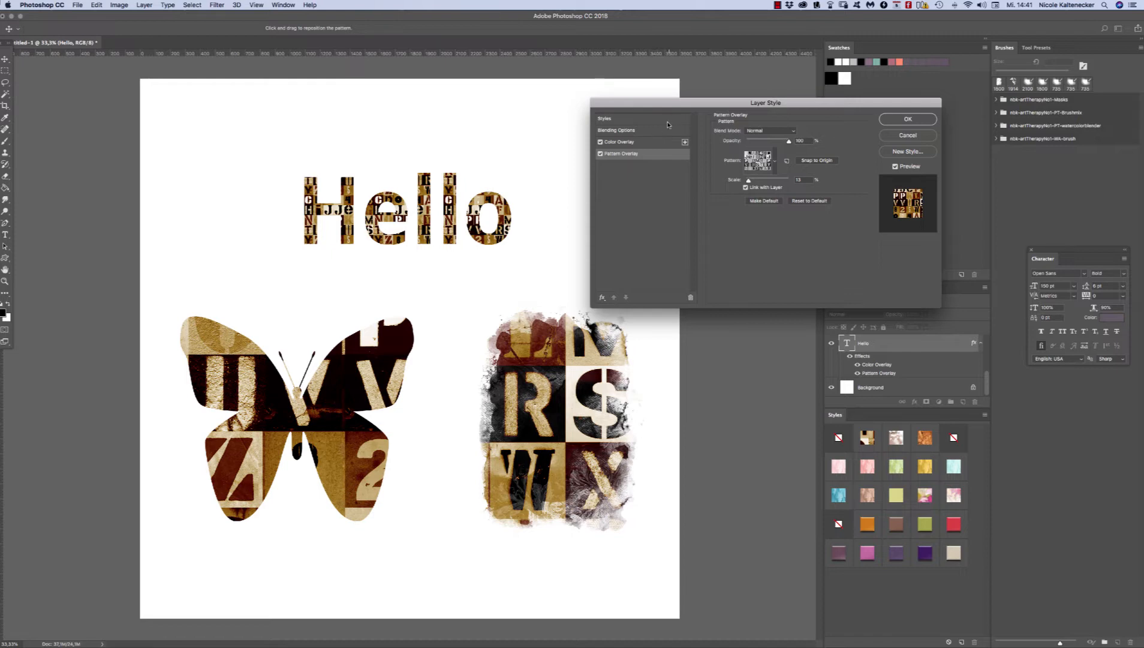
Step: Review the Color Overlay and Pattern Overlay settings of the "Hello" layer
{"action": "left_click", "coordinate": [651, 144]}
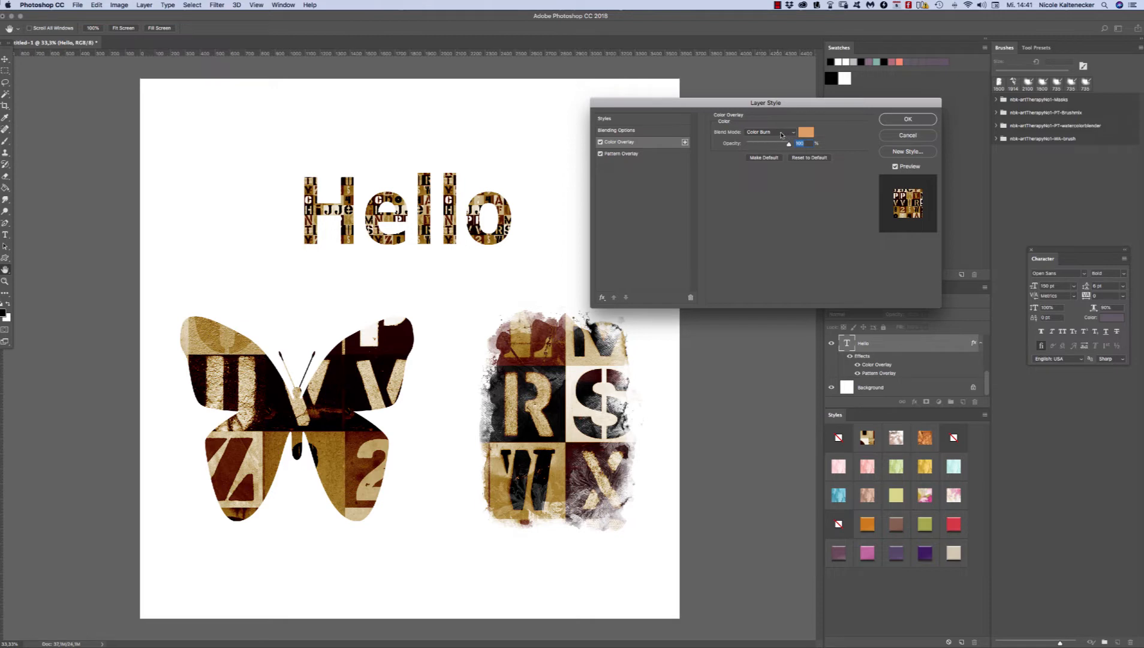
{"action": "left_click", "coordinate": [361, 146]}
{"action": "left_click", "coordinate": [646, 154]}
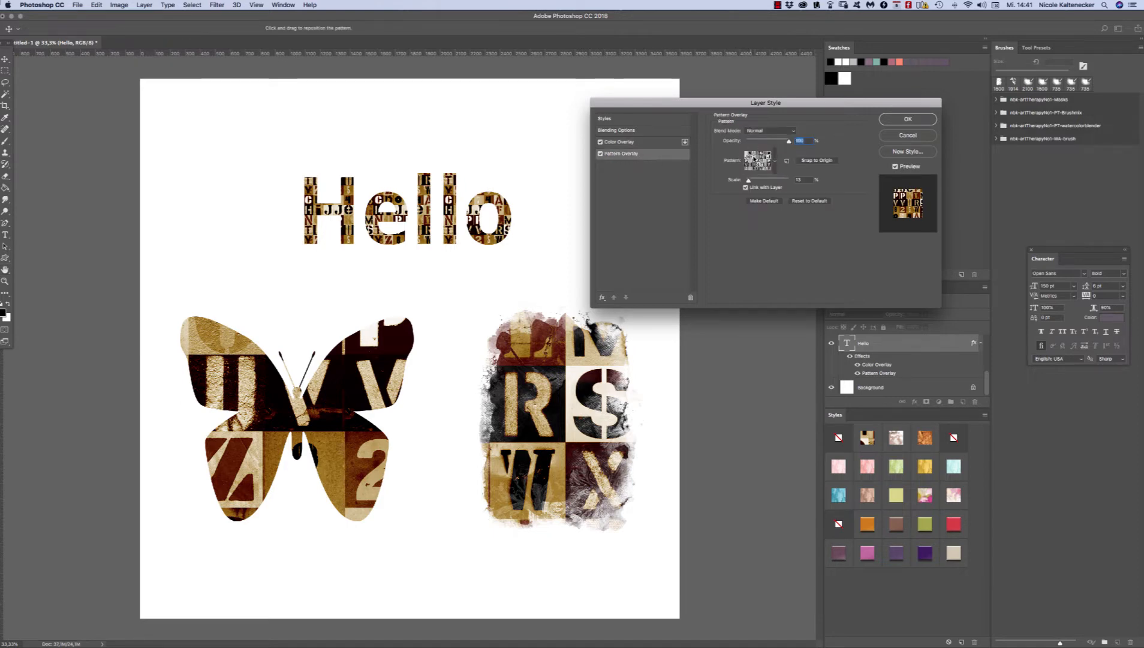
{"action": "left_click", "coordinate": [624, 141]}
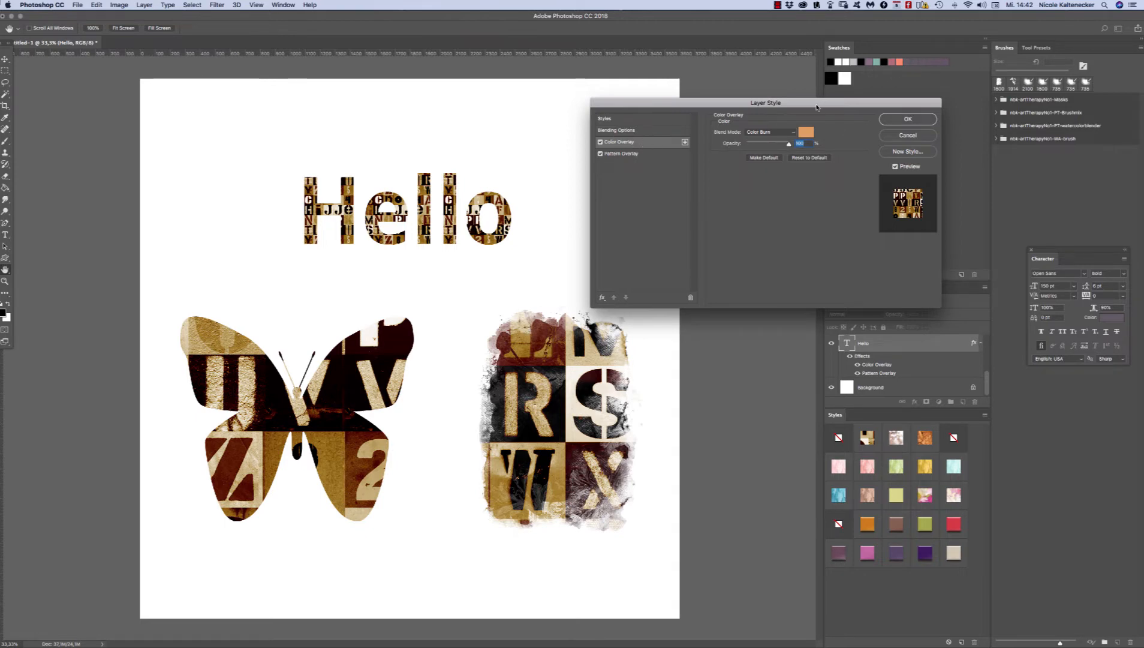
{"action": "left_click_drag", "start_coordinate": [817, 107], "coordinate": [810, 118]}
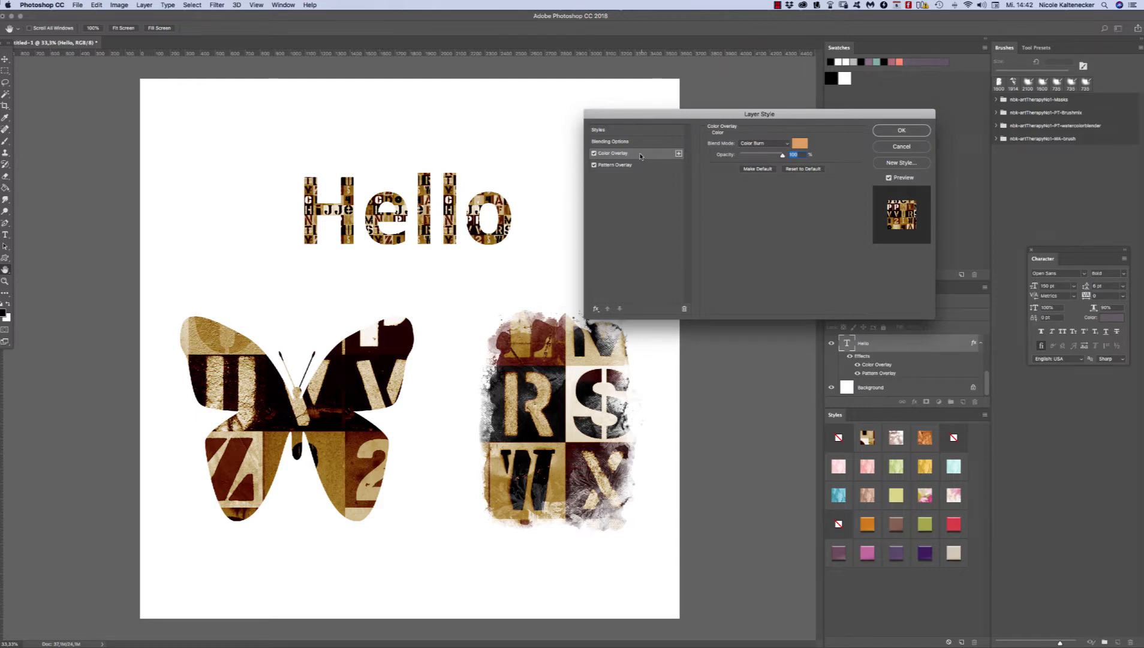
{"action": "left_click_drag", "start_coordinate": [731, 116], "coordinate": [727, 132]}
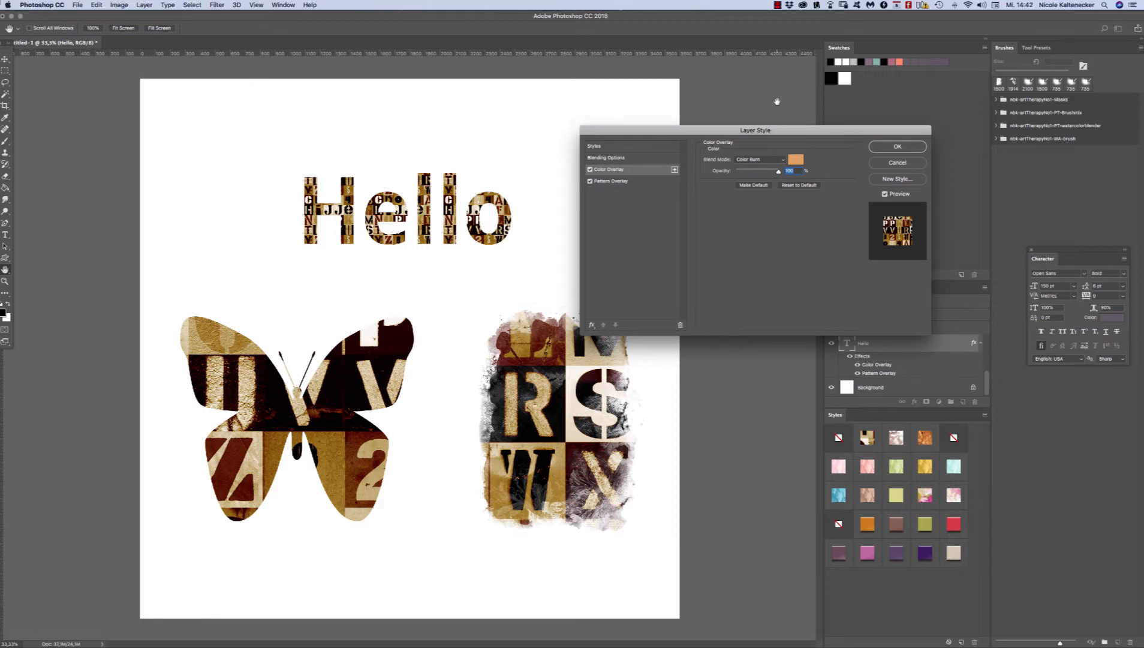
{"action": "left_click_drag", "start_coordinate": [792, 138], "coordinate": [802, 138]}
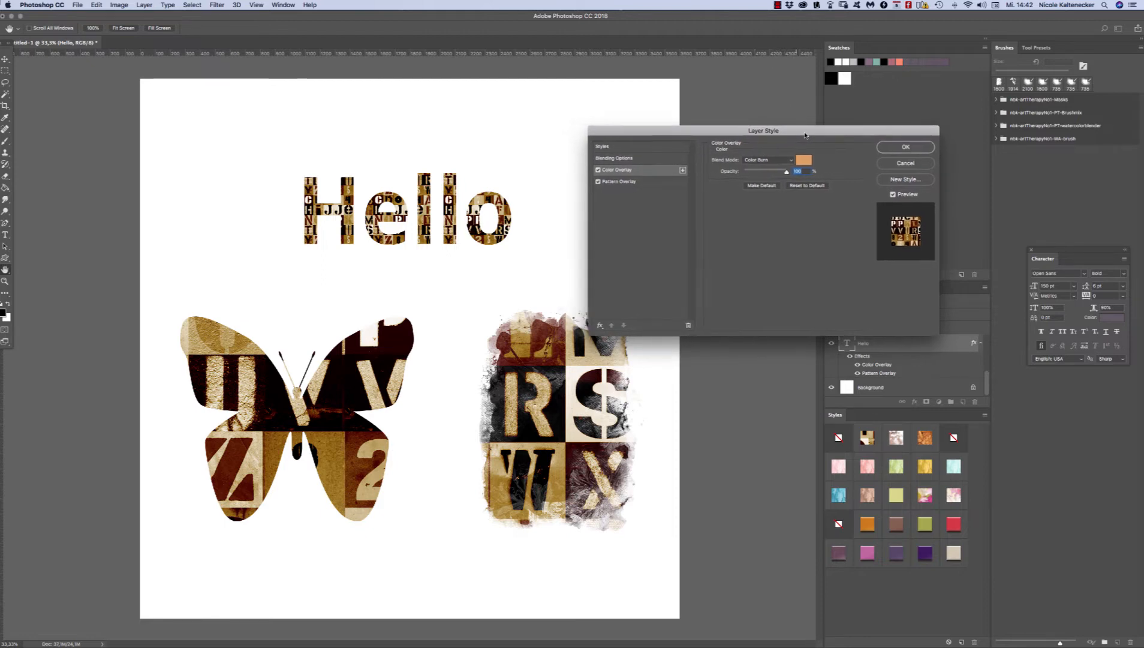
Step: Try a pink Color Overlay on the "Hello" text, then apply a muted blue (#5e73a1)
{"action": "left_click", "coordinate": [805, 160]}
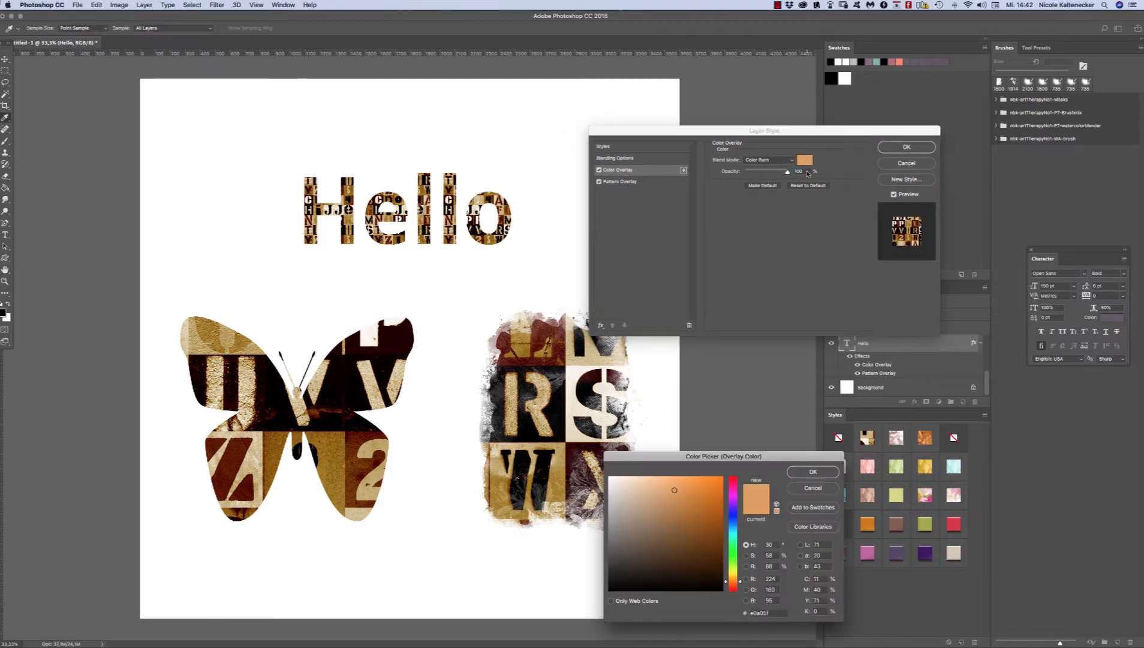
{"action": "left_click", "coordinate": [732, 487]}
{"action": "left_click", "coordinate": [709, 496]}
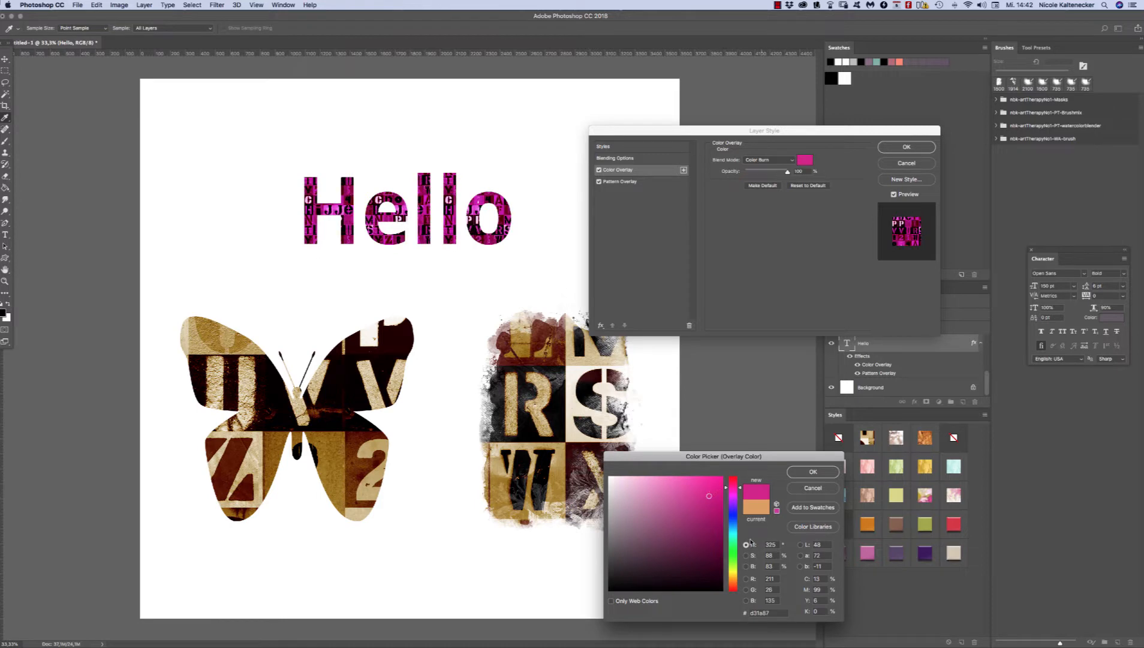
{"action": "left_click", "coordinate": [732, 520]}
{"action": "left_click", "coordinate": [656, 518]}
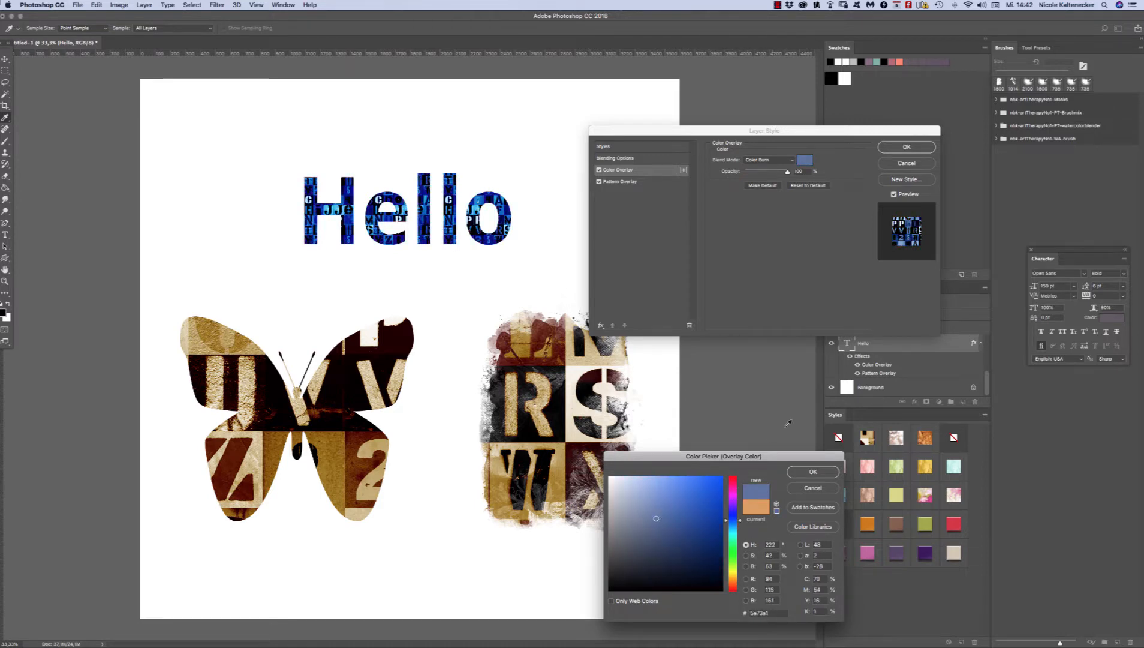
{"action": "left_click", "coordinate": [813, 471]}
{"action": "left_click", "coordinate": [906, 147]}
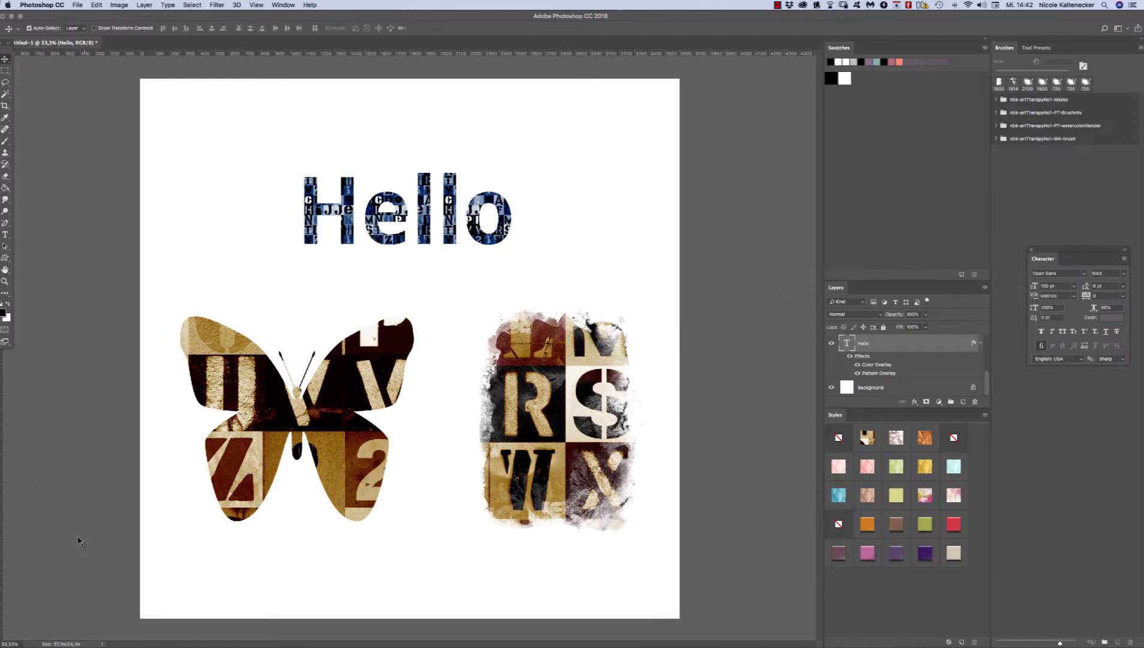
Step: Switch to Finder, go up to the downloads' parent folder, collapse Styles and expand the Swatches folder
{"action": "mouse_move", "coordinate": [9, 644]}
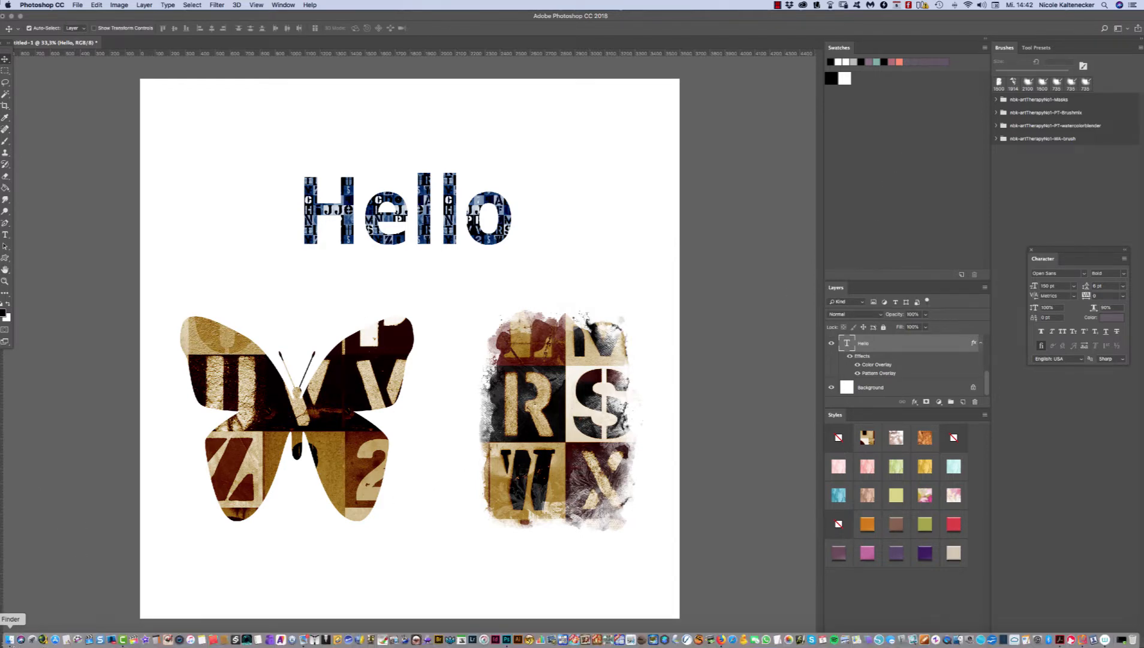
{"action": "left_click", "coordinate": [13, 641]}
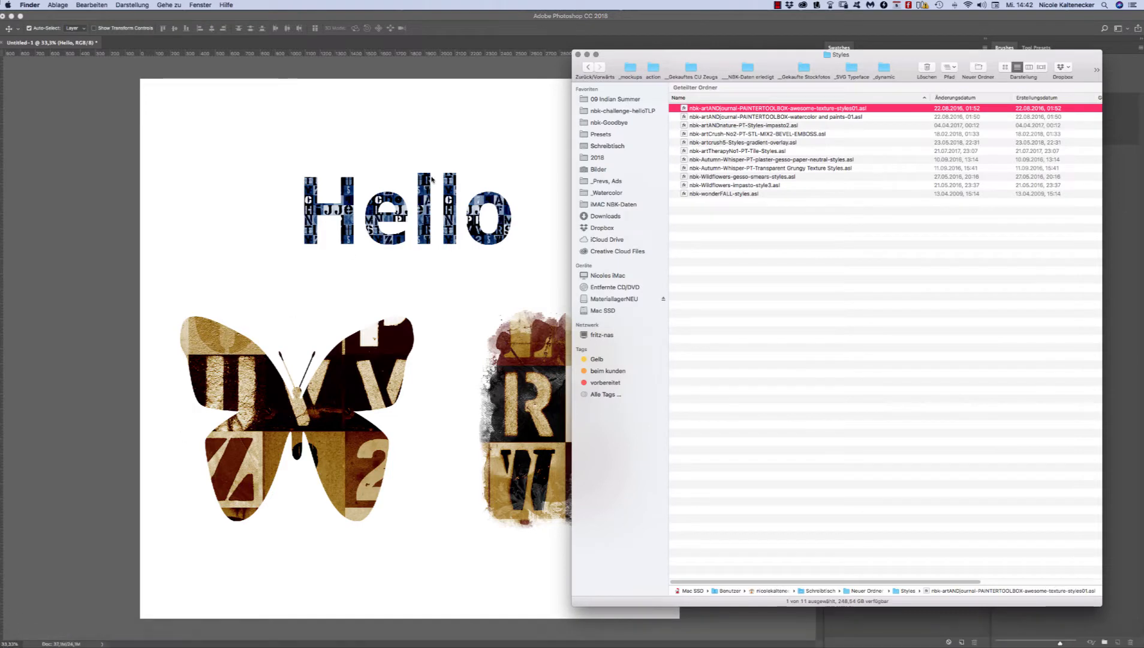
{"action": "key", "text": "super+Up"}
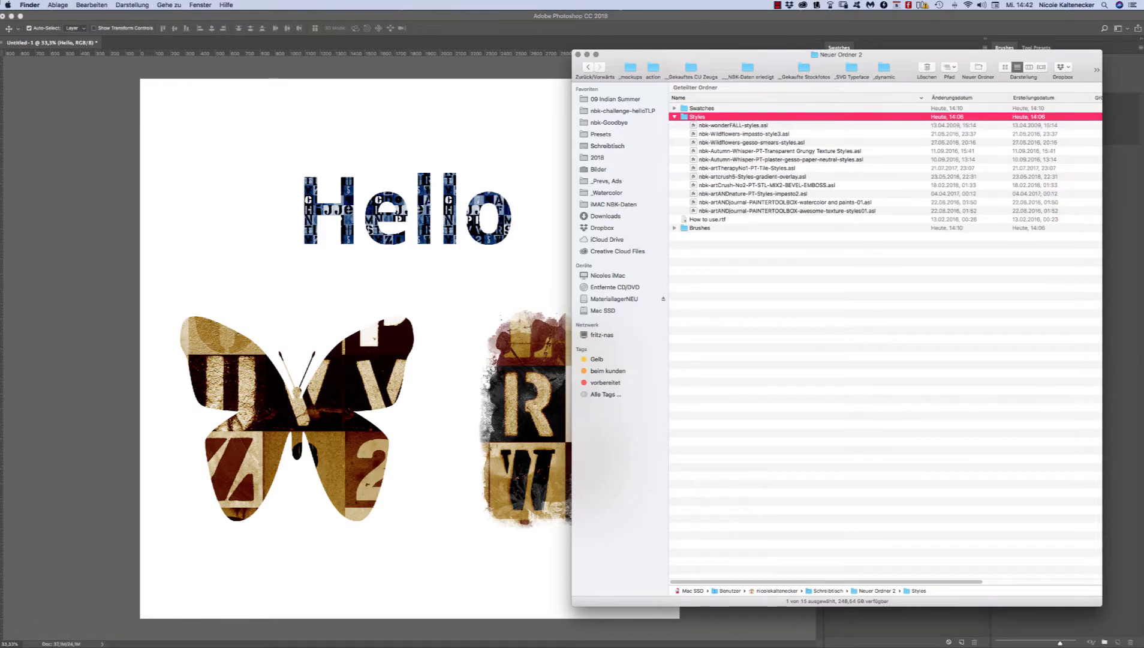
{"action": "left_click", "coordinate": [674, 117]}
{"action": "left_click", "coordinate": [674, 107]}
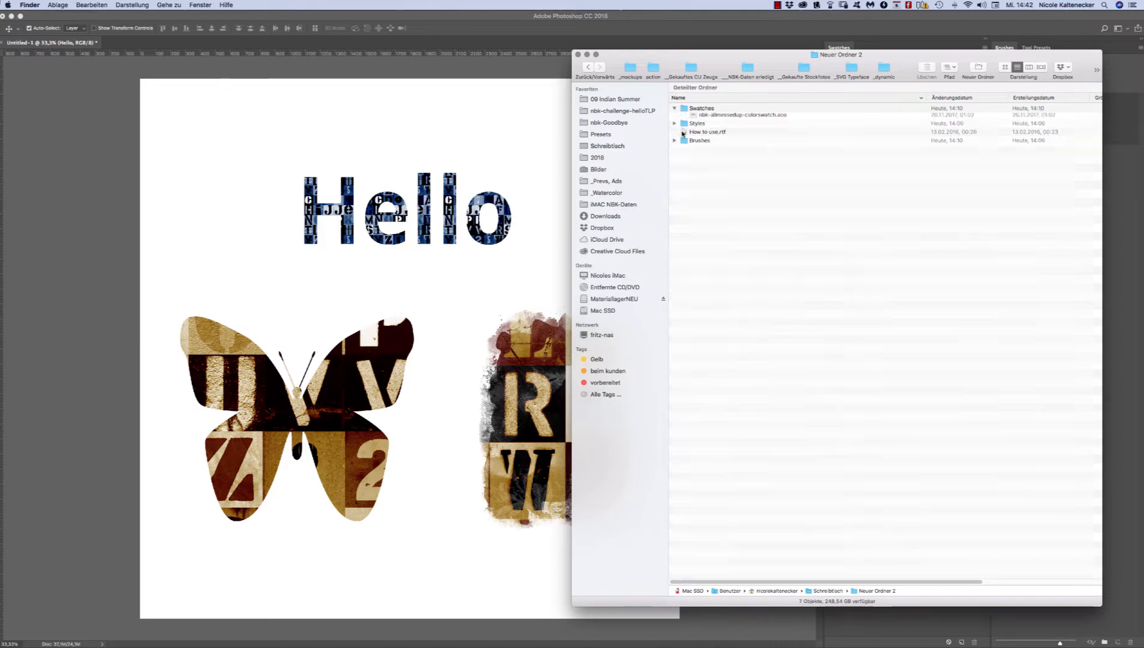
Step: Load the swatch file nbk-AT3-PT-color.aco from the Swatches folder into Photoshop
{"action": "left_click", "coordinate": [766, 116]}
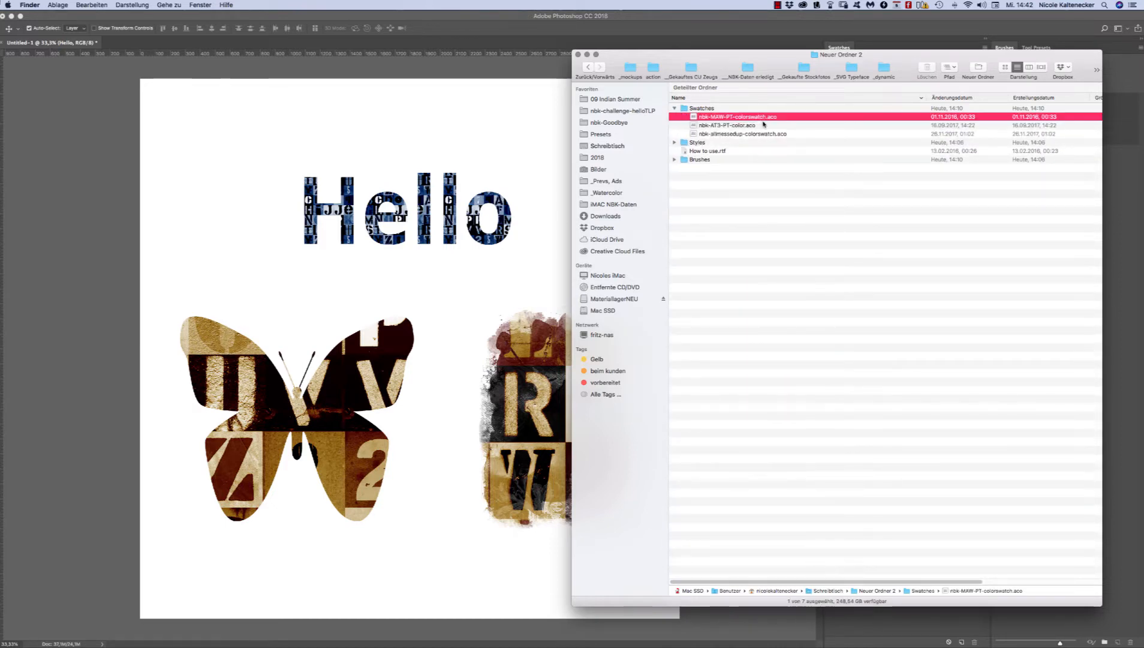
{"action": "left_click", "coordinate": [703, 127]}
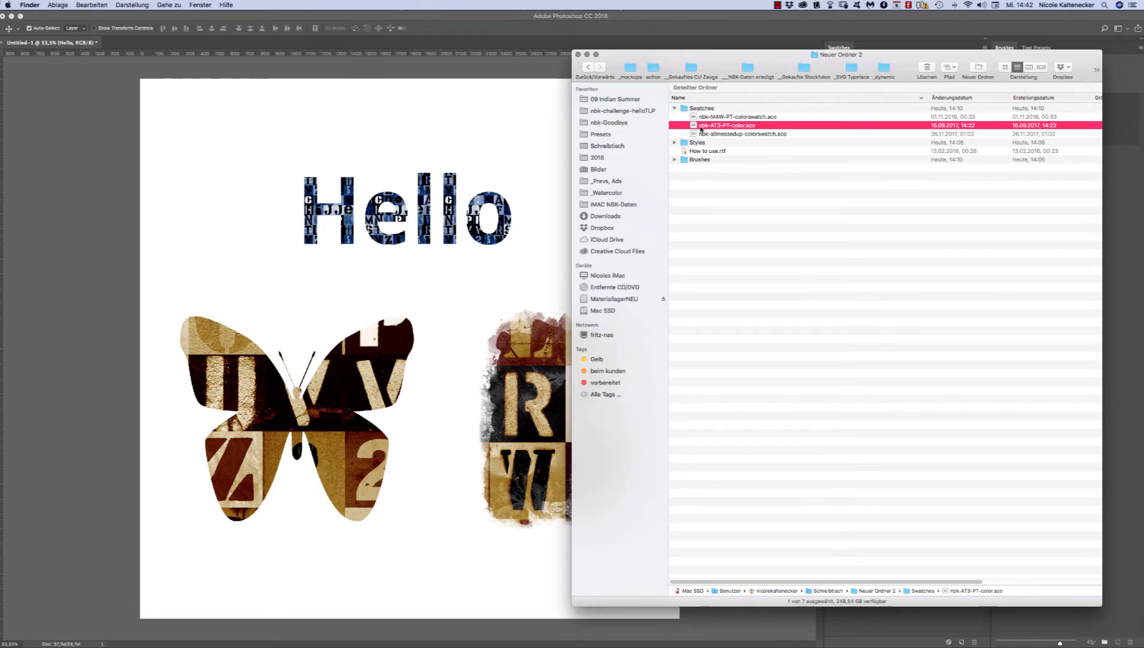
{"action": "left_click", "coordinate": [741, 126]}
{"action": "left_click", "coordinate": [772, 127]}
{"action": "double_click", "coordinate": [772, 126]}
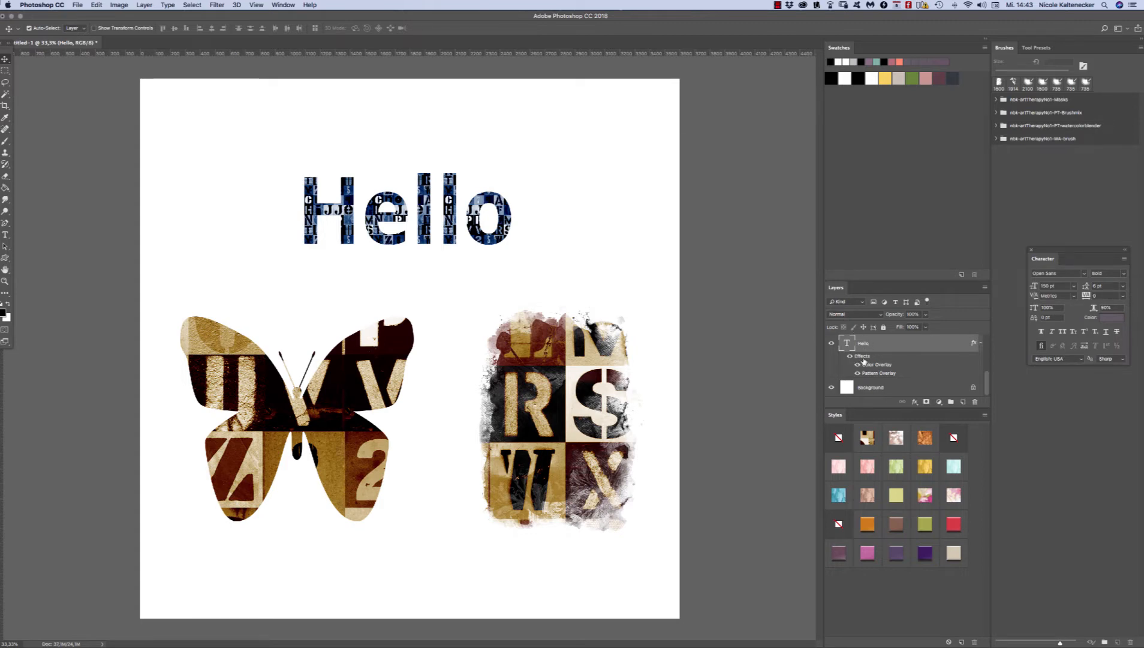
Step: Recolor the "Hello" layer's Color Overlay with the green swatch (#678636) after trying yellow, and move the text slightly right and down
{"action": "double_click", "coordinate": [881, 364]}
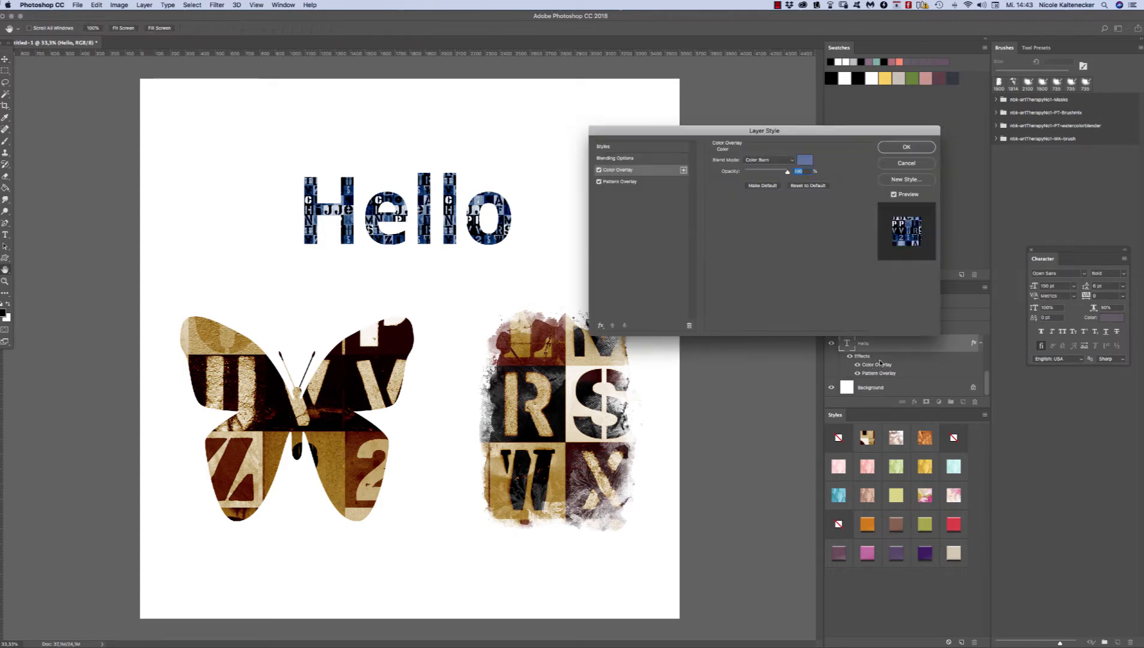
{"action": "left_click", "coordinate": [805, 159]}
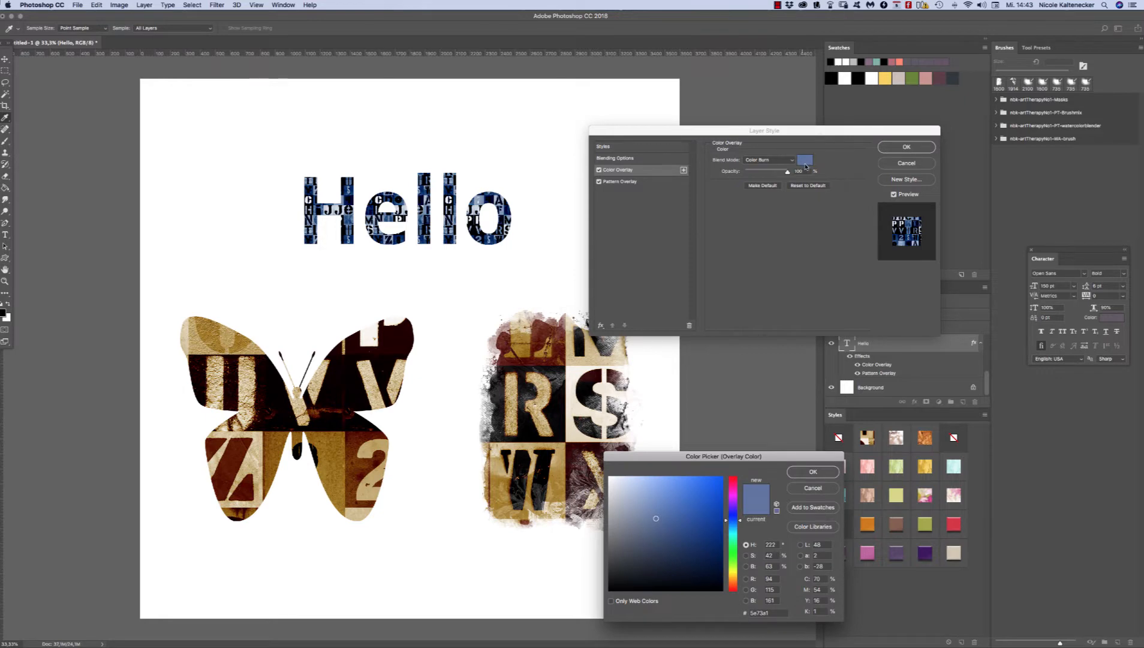
{"action": "left_click", "coordinate": [885, 79]}
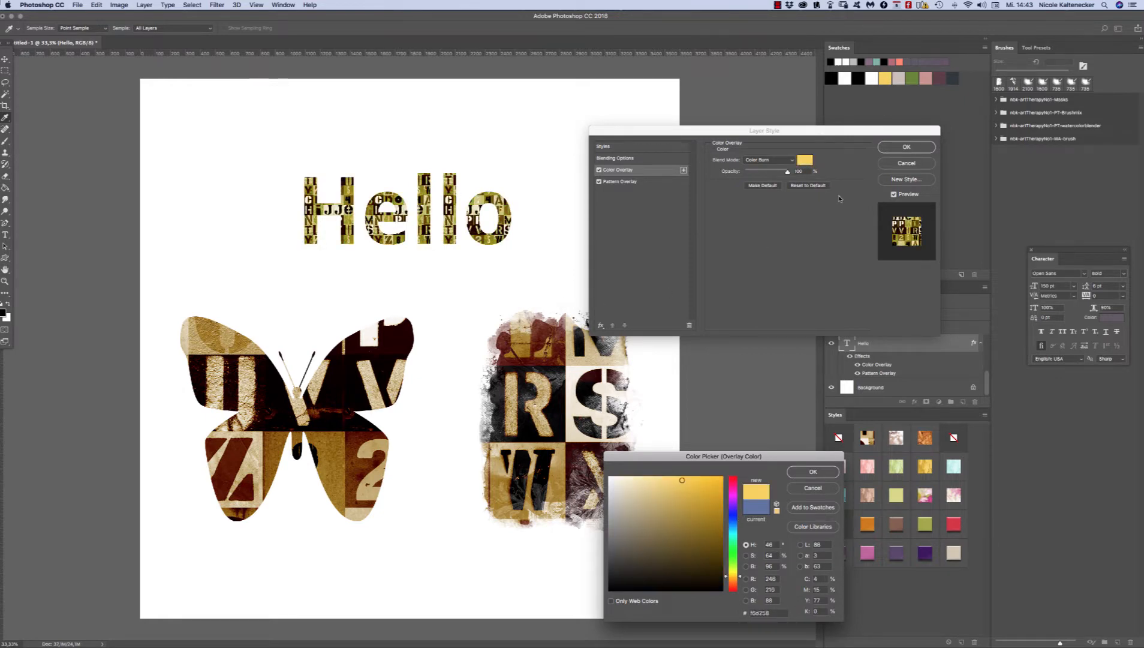
{"action": "left_click", "coordinate": [912, 78]}
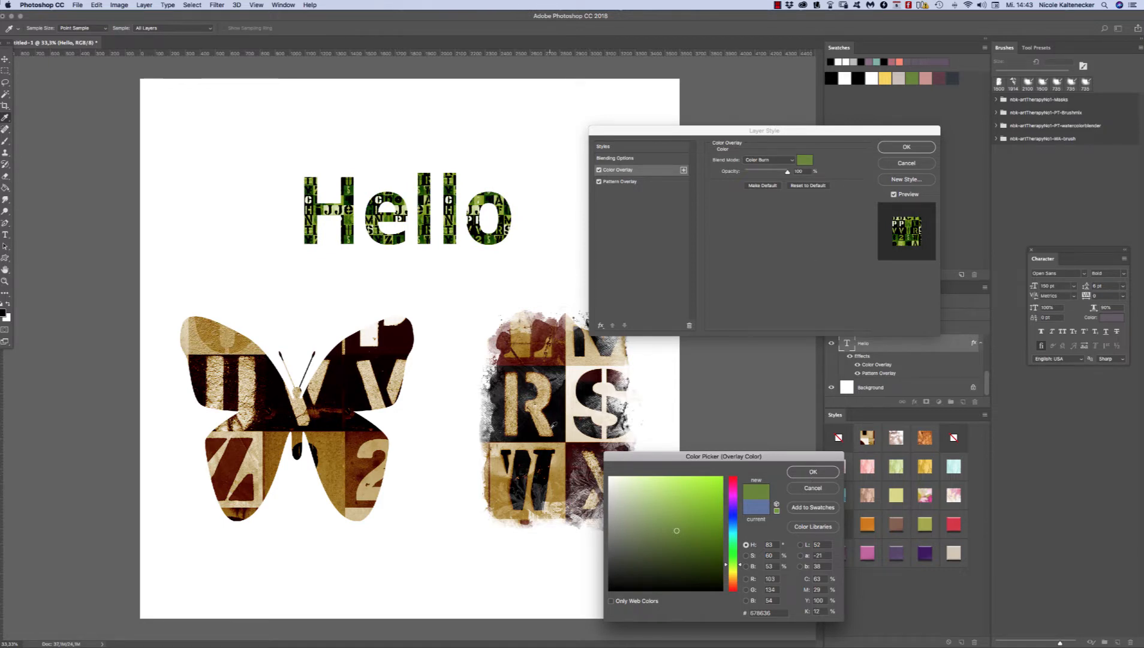
{"action": "left_click", "coordinate": [815, 474]}
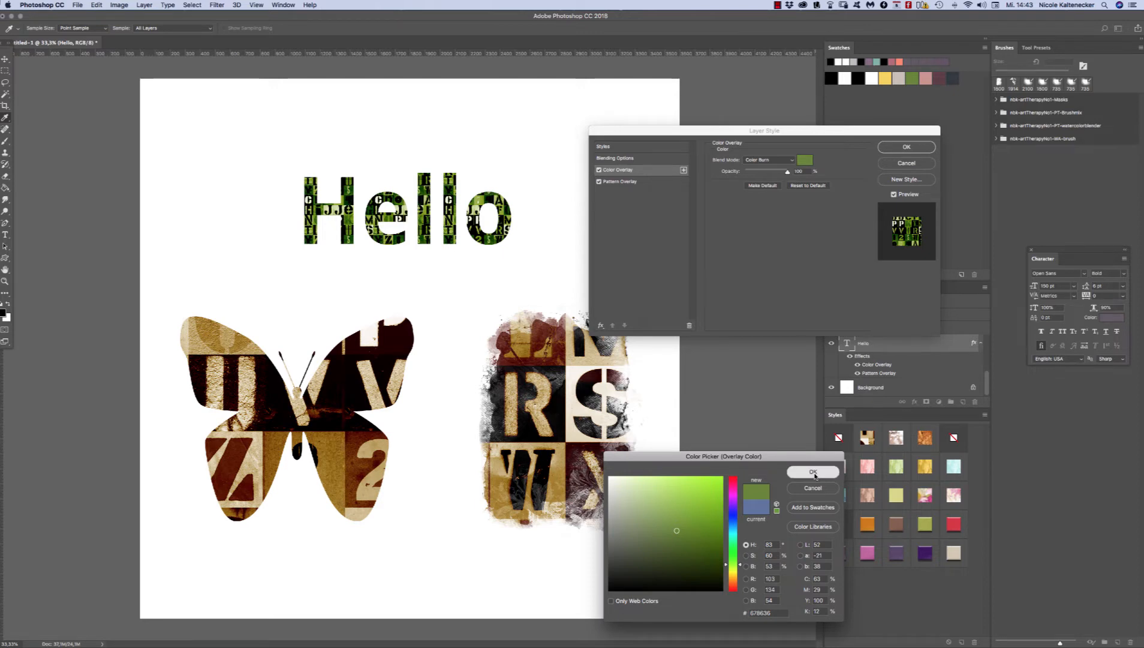
{"action": "left_click_drag", "start_coordinate": [878, 134], "coordinate": [874, 149]}
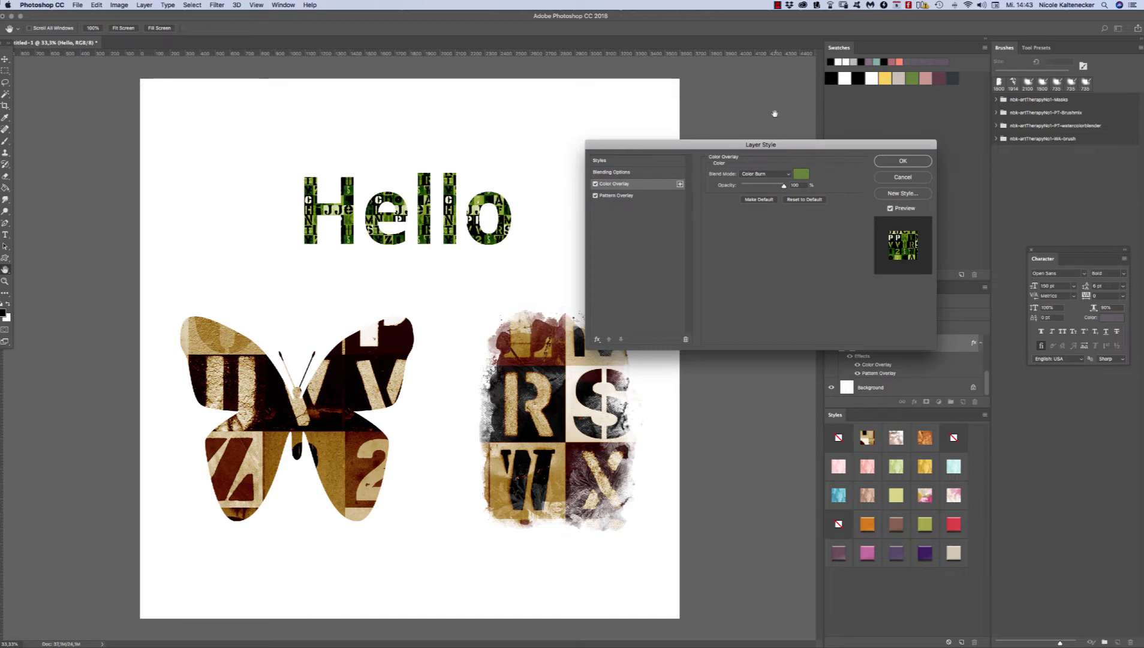
{"action": "left_click", "coordinate": [903, 162]}
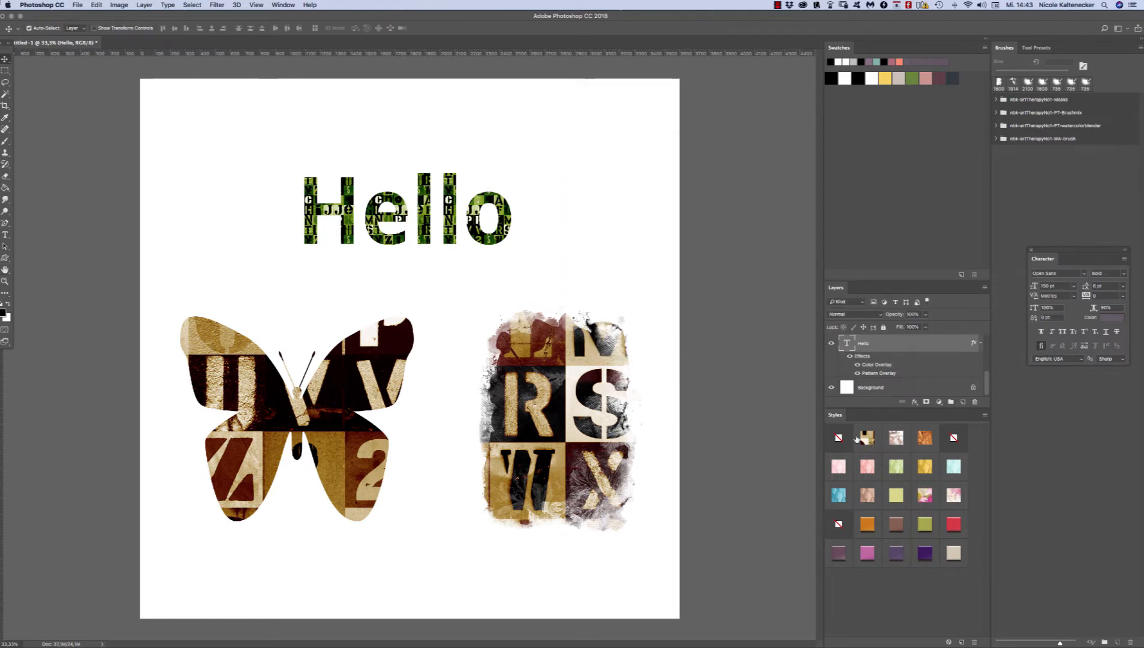
{"action": "mouse_move", "coordinate": [452, 199]}
{"action": "left_mouse_down"}
{"action": "mouse_move", "coordinate": [471, 218]}
{"action": "mouse_move", "coordinate": [474, 194]}
{"action": "left_mouse_up"}
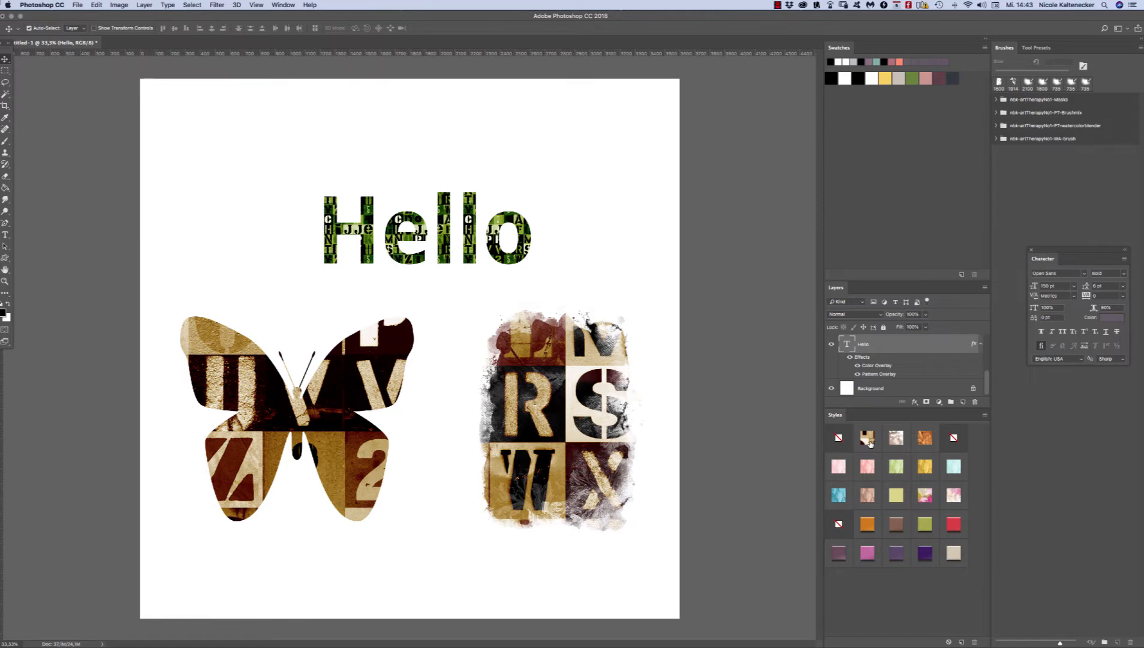
Step: Try the brown stencil-letter collage style on the "Hello" text
{"action": "left_click", "coordinate": [867, 438]}
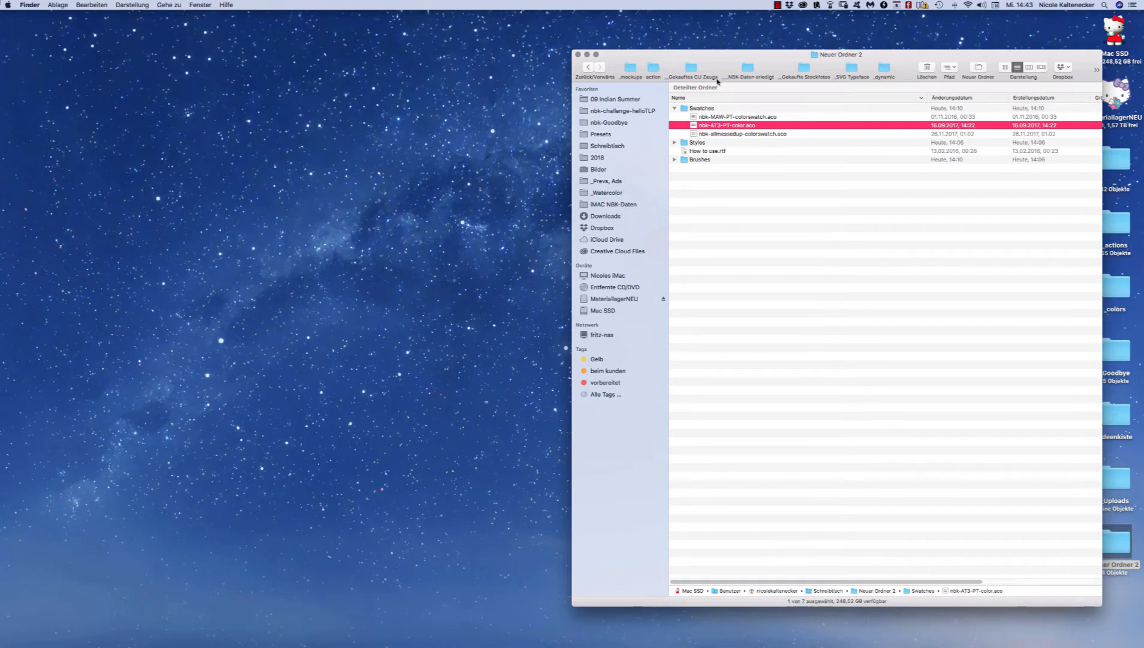
Step: Switch to Finder, expand the Styles folder to view the available style files, and return to Photoshop
{"action": "left_click", "coordinate": [675, 143]}
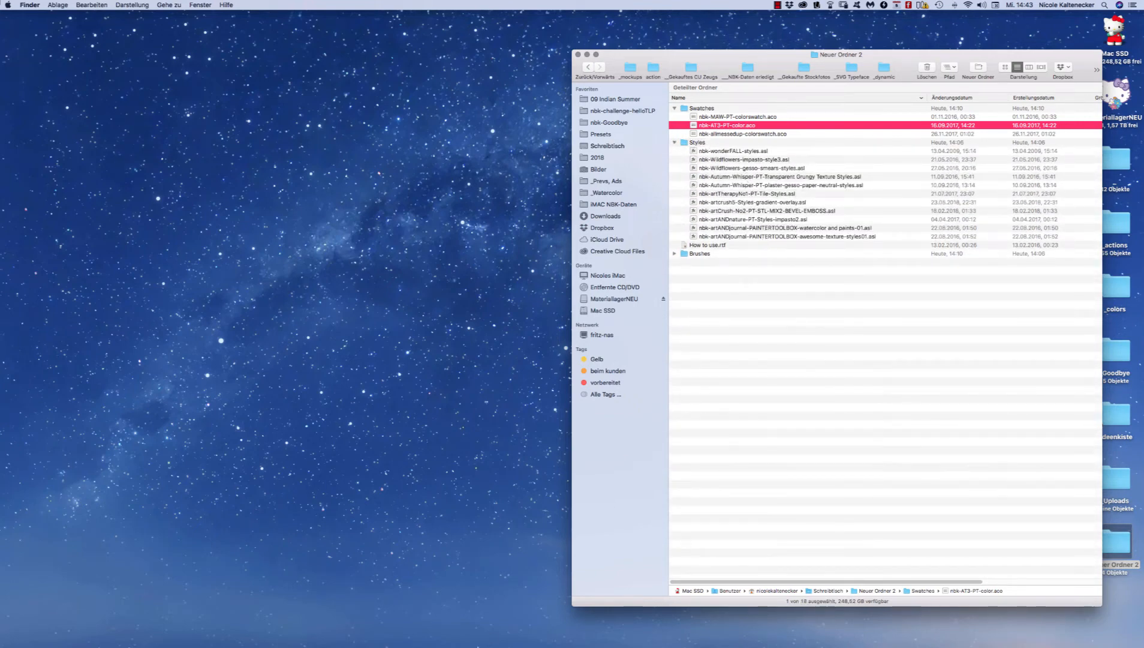
{"action": "mouse_move", "coordinate": [472, 639]}
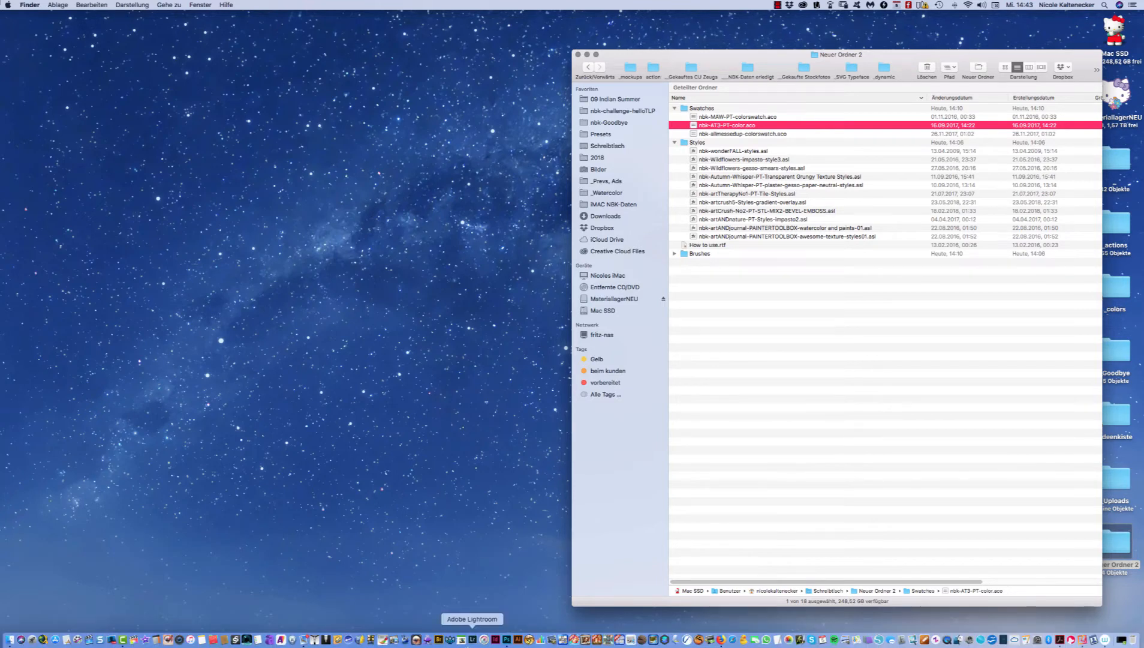
{"action": "left_click", "coordinate": [506, 639]}
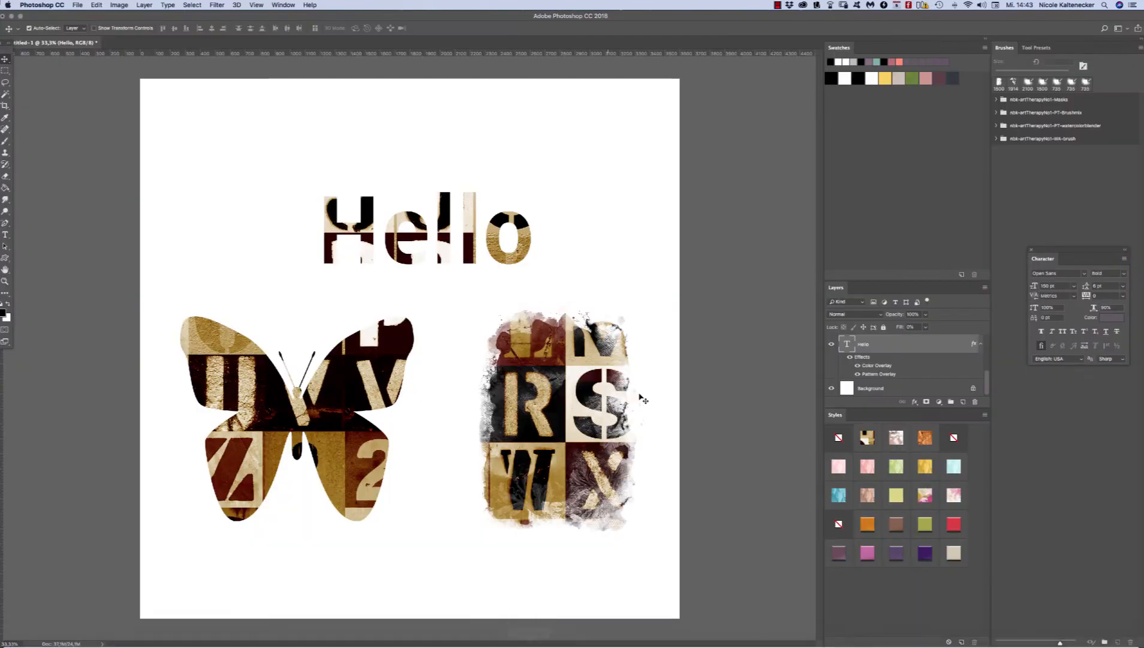
Step: Try the pink-and-beige collage style on the text, butterfly and brush layers together, and deselect them
{"action": "left_click_drag", "start_coordinate": [666, 123], "coordinate": [163, 598]}
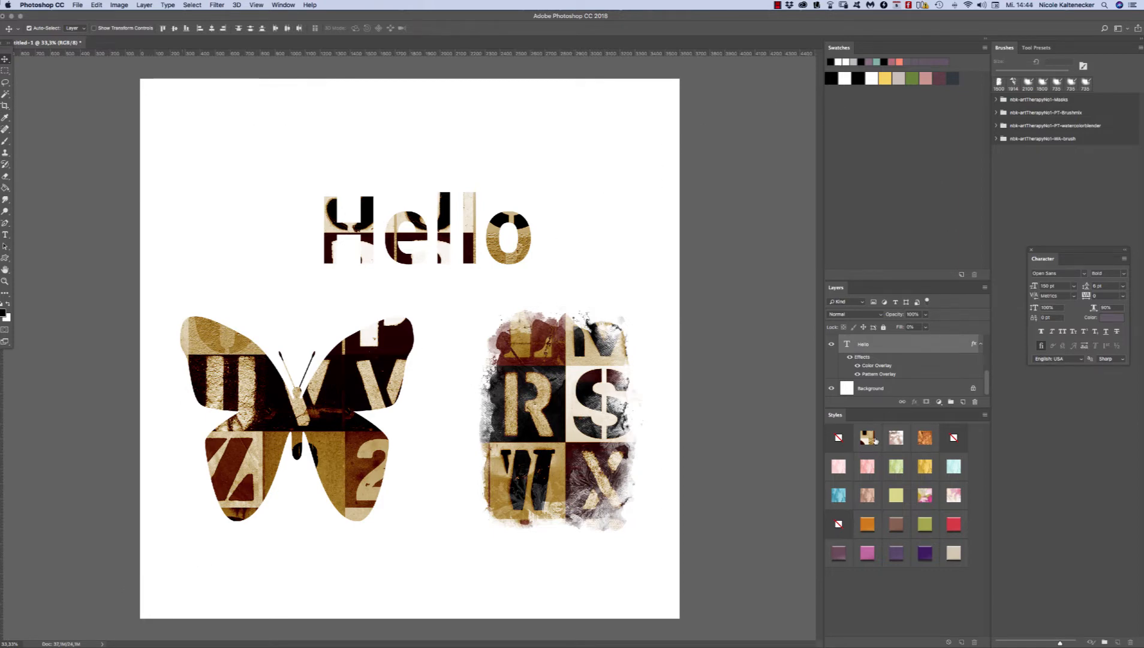
{"action": "left_click", "coordinate": [897, 441]}
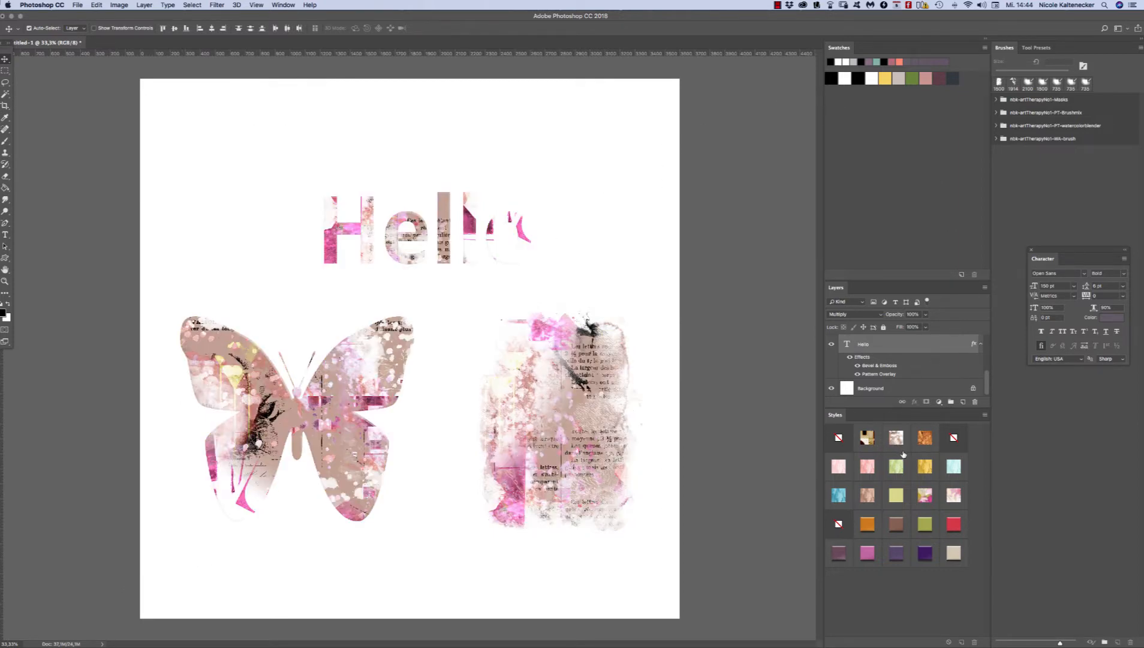
{"action": "left_click", "coordinate": [711, 472]}
Step: Move the "Hello" text up and left, the butterfly slightly right, and the brush shape up
{"action": "left_click_drag", "start_coordinate": [484, 256], "coordinate": [456, 238]}
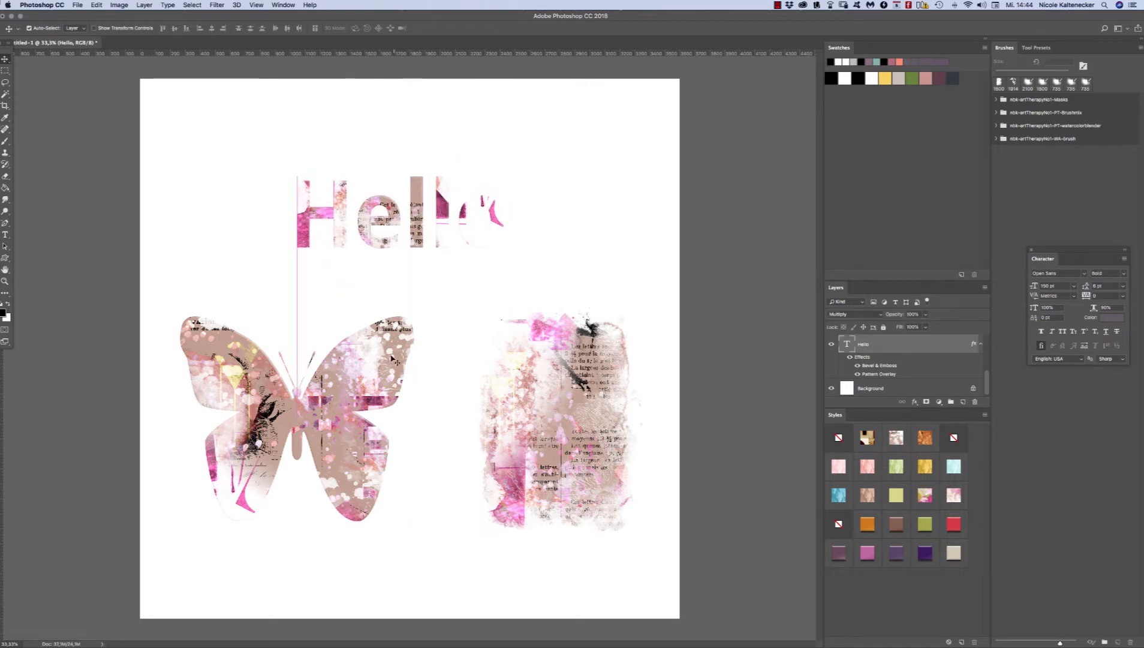
{"action": "left_click_drag", "start_coordinate": [392, 356], "coordinate": [426, 355]}
{"action": "left_click", "coordinate": [595, 205]}
{"action": "left_click_drag", "start_coordinate": [580, 384], "coordinate": [573, 337]}
{"action": "left_click_drag", "start_coordinate": [423, 376], "coordinate": [400, 376]}
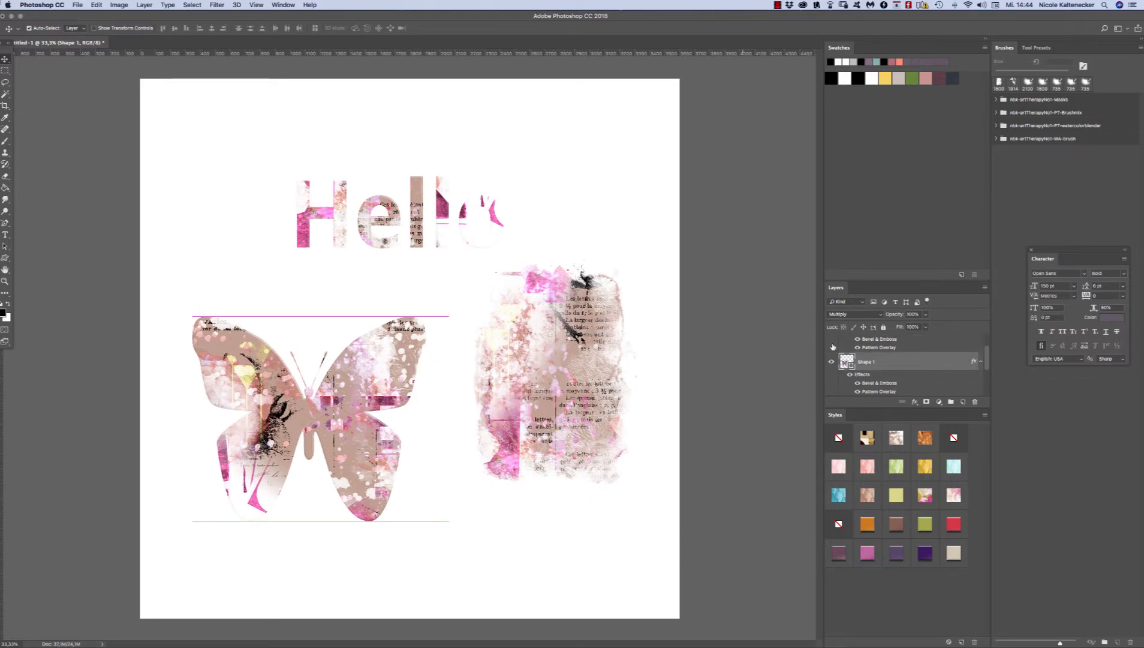
Step: Try the dark, rusty texture style on the text, butterfly and brush layers together, and deselect them
{"action": "left_click_drag", "start_coordinate": [622, 112], "coordinate": [243, 569]}
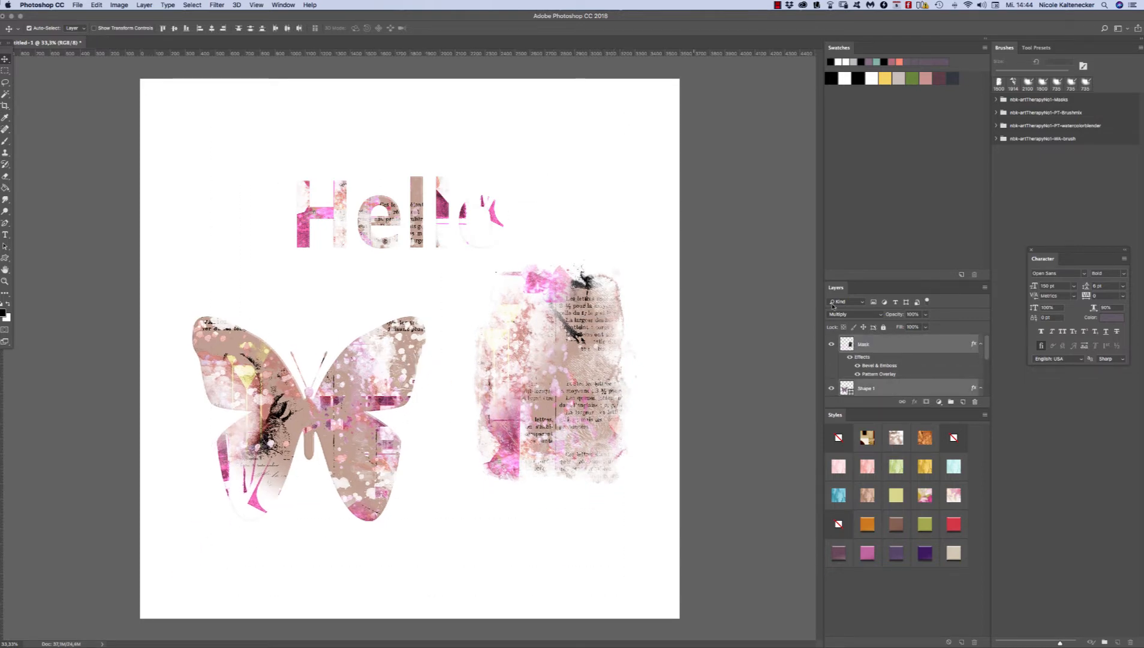
{"action": "left_click", "coordinate": [940, 451]}
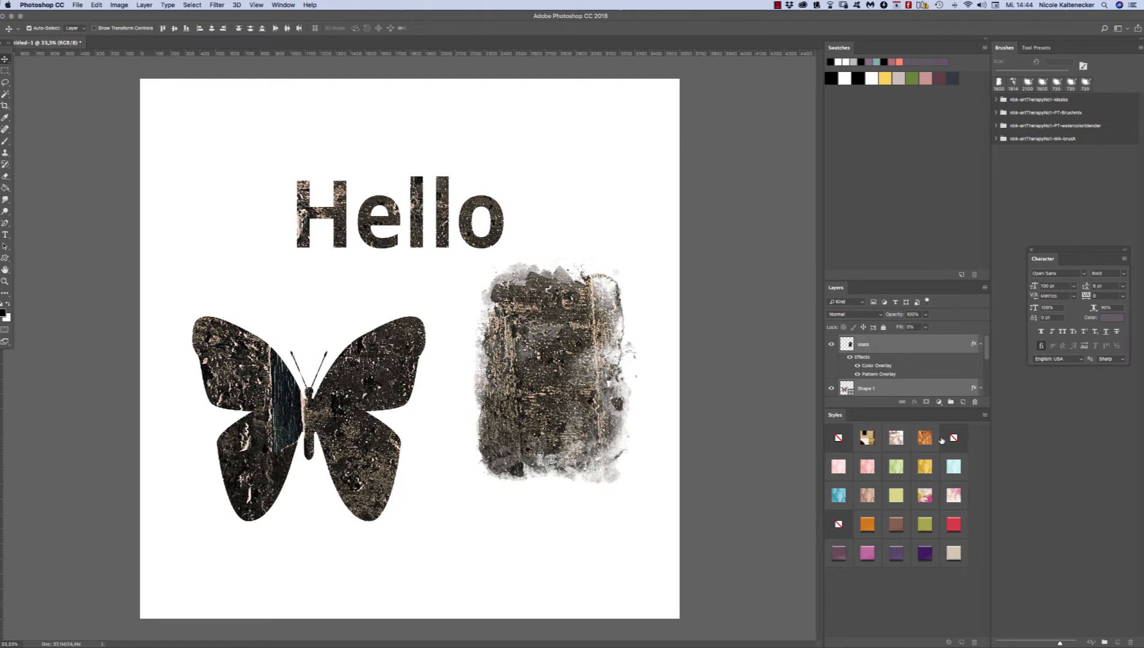
{"action": "left_click", "coordinate": [602, 222]}
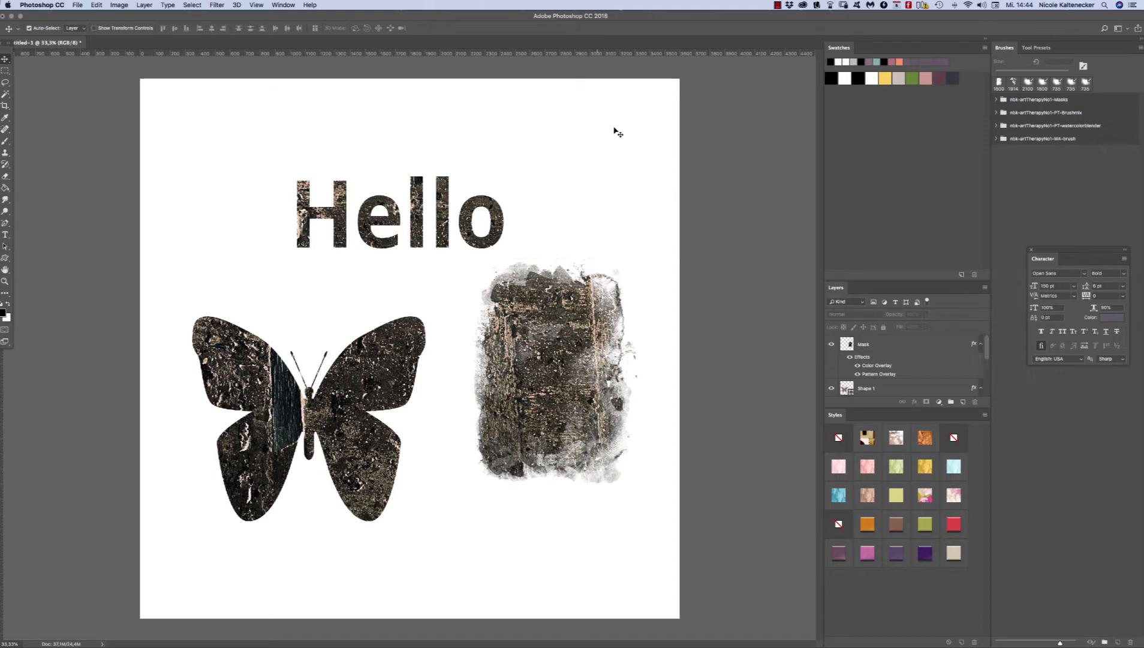
Step: Select all three artwork layers and try the pink, coral, green, gold, aqua, blue and brown impasto paint styles
{"action": "left_click_drag", "start_coordinate": [618, 132], "coordinate": [279, 588]}
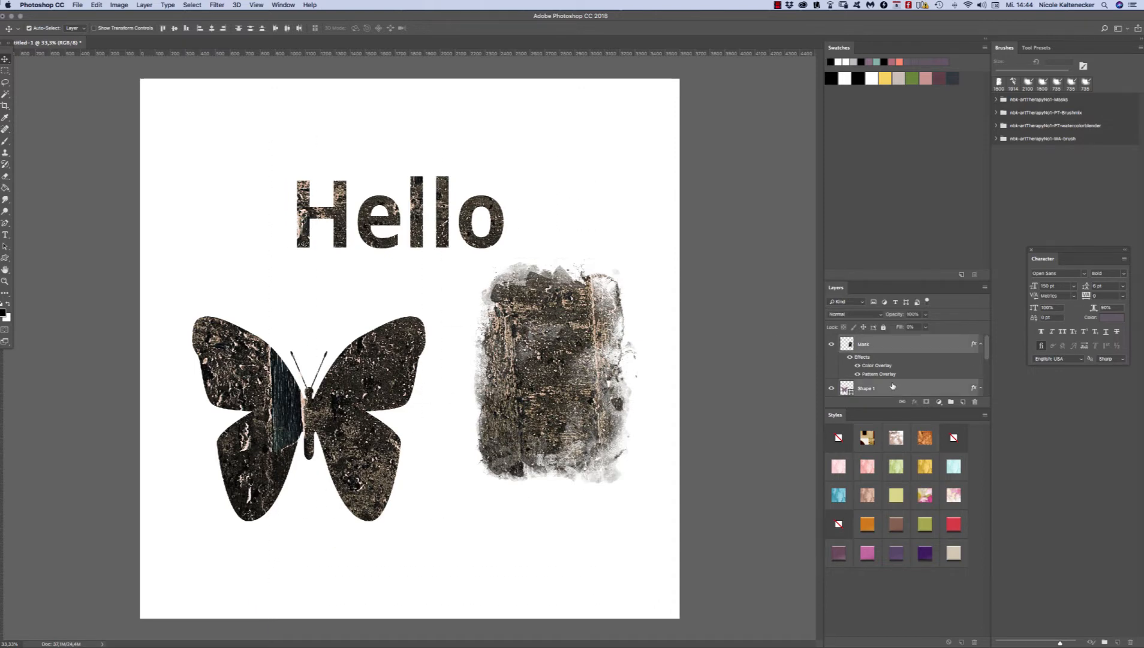
{"action": "left_click", "coordinate": [839, 467]}
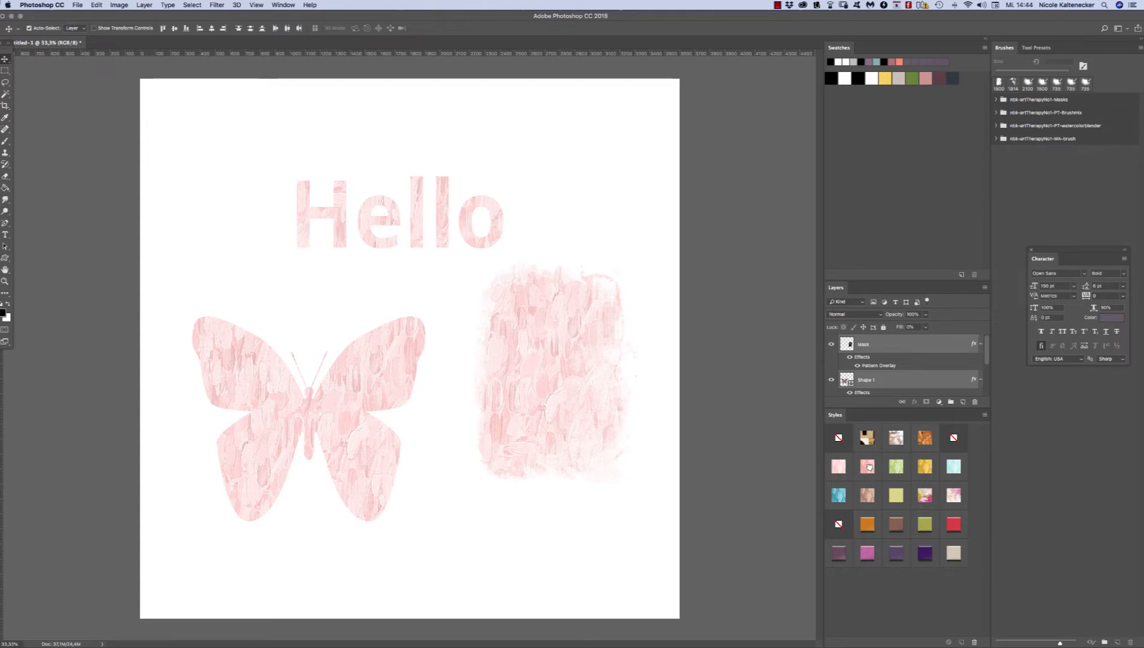
{"action": "left_click", "coordinate": [868, 467]}
{"action": "left_click", "coordinate": [894, 468]}
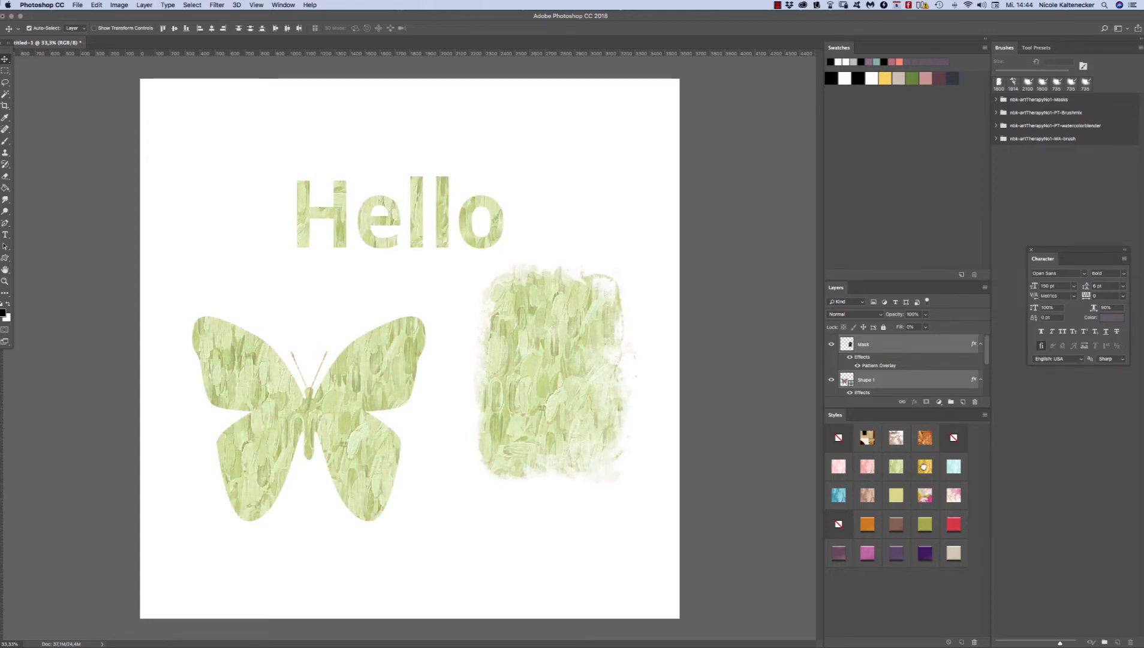
{"action": "left_click", "coordinate": [924, 467]}
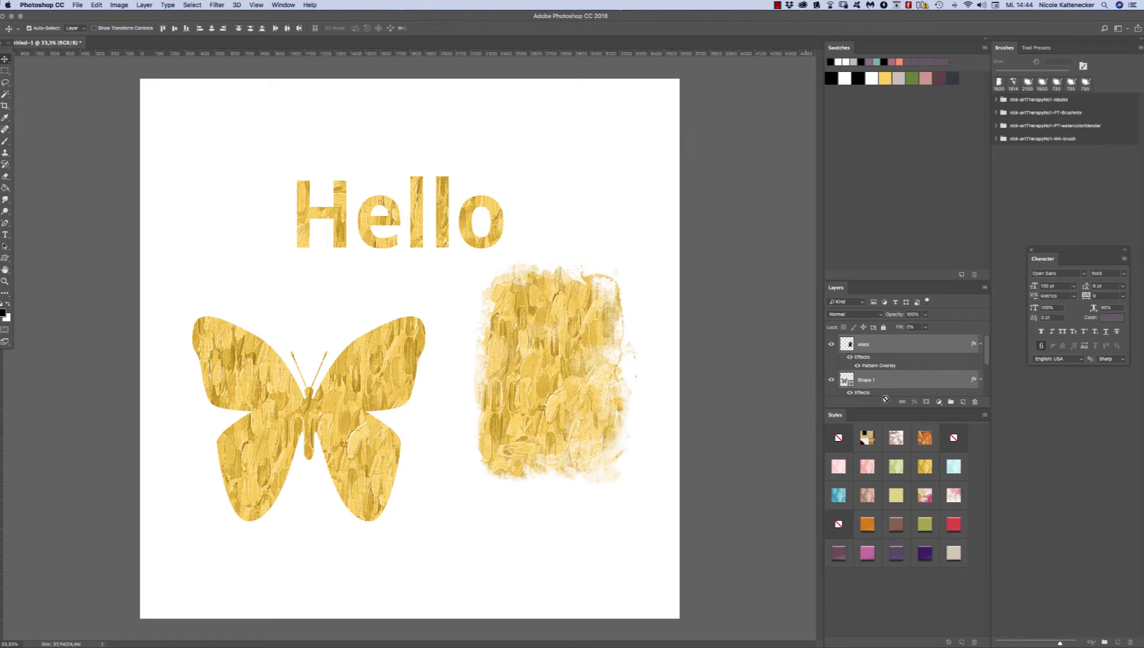
{"action": "left_click", "coordinate": [952, 467]}
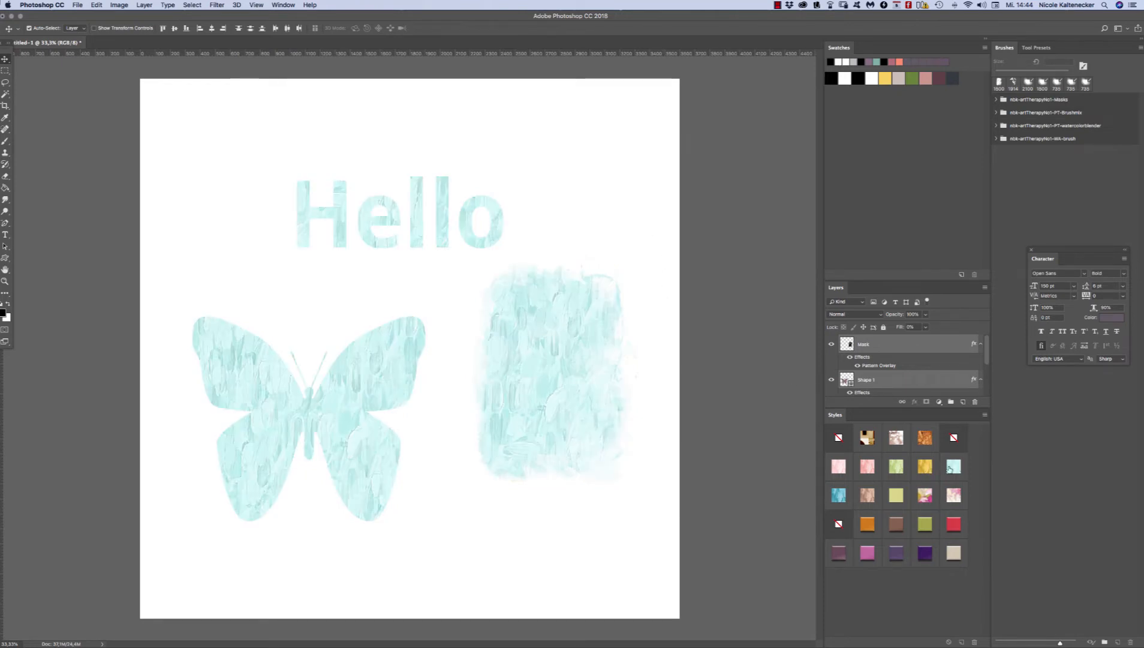
{"action": "left_click", "coordinate": [838, 494]}
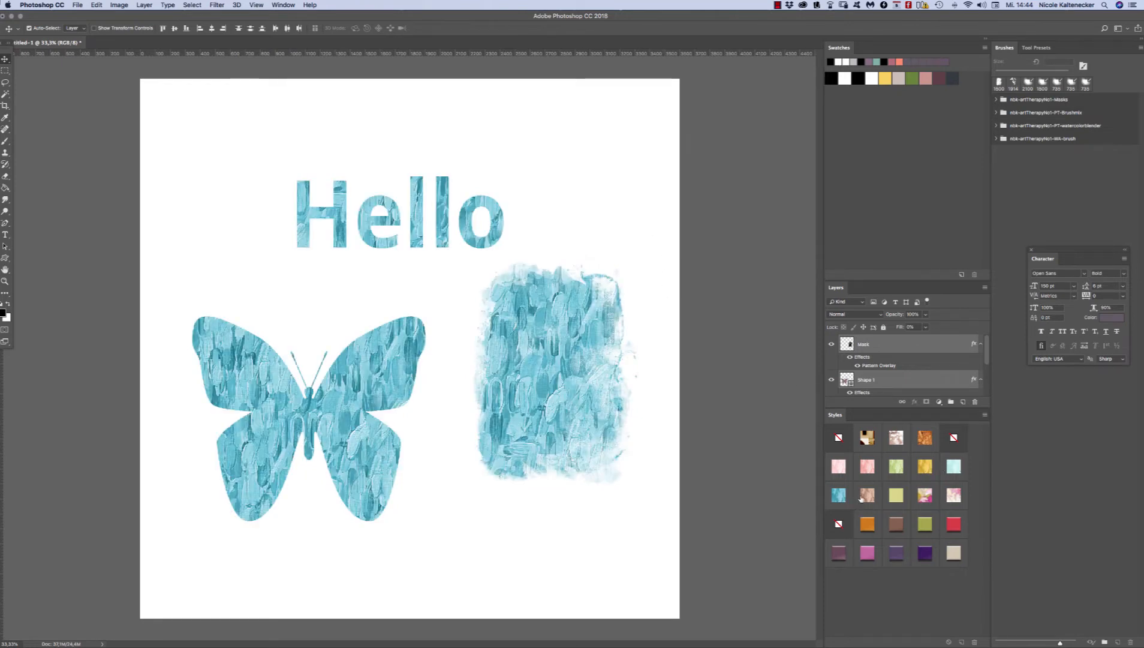
Step: Try the three painted flower styles in turn on the selected text, butterfly and brush layers, ending with the pink blossom style
{"action": "left_click", "coordinate": [895, 494]}
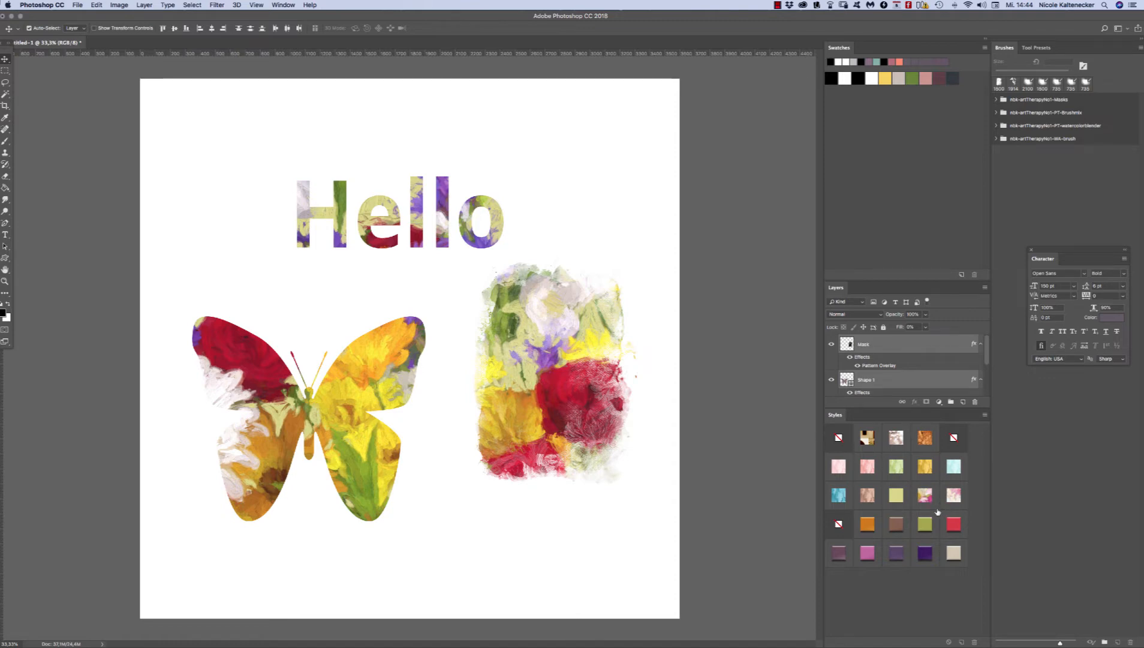
{"action": "left_click", "coordinate": [926, 495]}
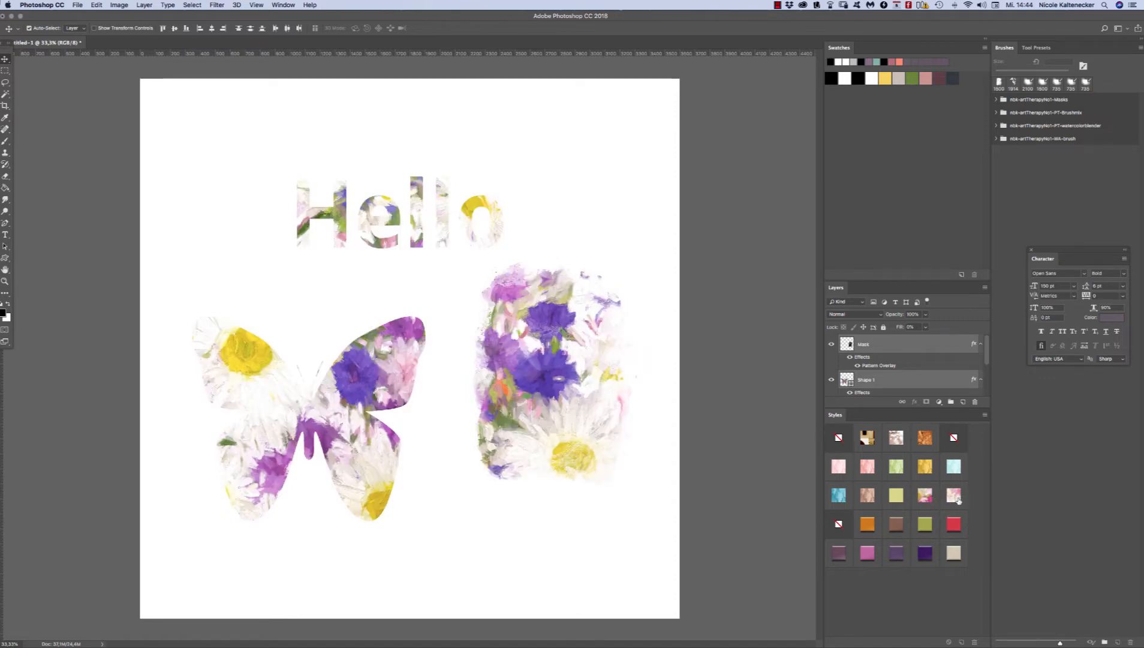
{"action": "left_click", "coordinate": [954, 496]}
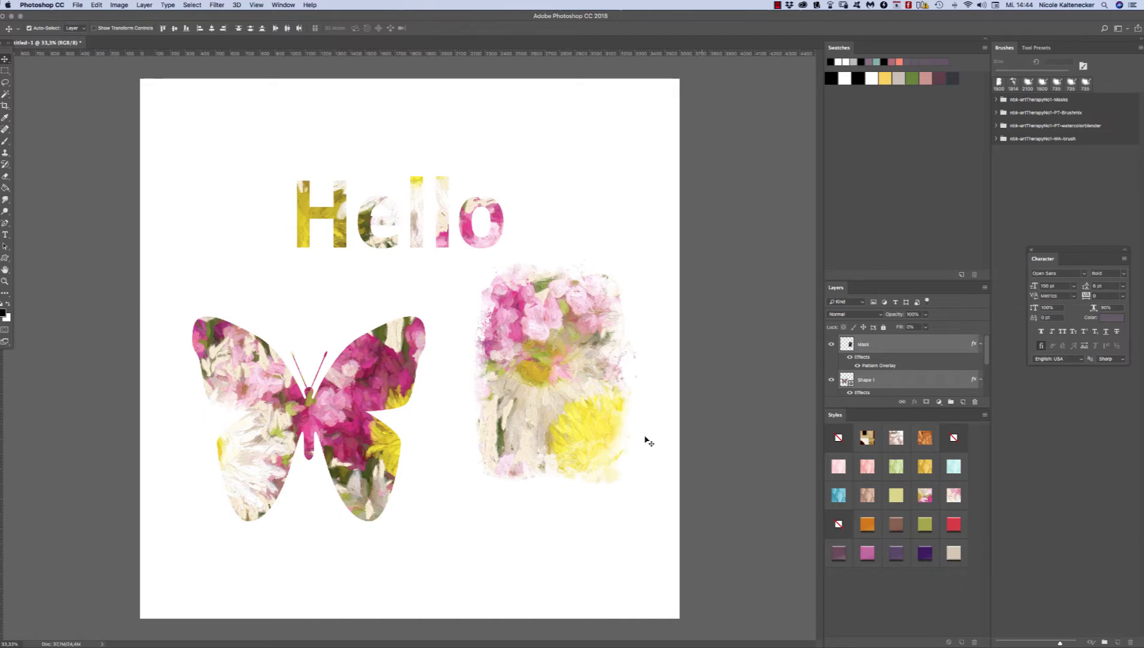
Step: Move the brush shape slightly down, the butterfly slightly right and up, and the "Hello" text right and down
{"action": "mouse_move", "coordinate": [573, 381]}
{"action": "left_mouse_down"}
{"action": "mouse_move", "coordinate": [463, 341]}
{"action": "mouse_move", "coordinate": [440, 364]}
{"action": "mouse_move", "coordinate": [574, 399]}
{"action": "left_mouse_up"}
{"action": "mouse_move", "coordinate": [386, 383]}
{"action": "left_mouse_down"}
{"action": "mouse_move", "coordinate": [468, 402]}
{"action": "mouse_move", "coordinate": [381, 405]}
{"action": "mouse_move", "coordinate": [395, 378]}
{"action": "left_mouse_up"}
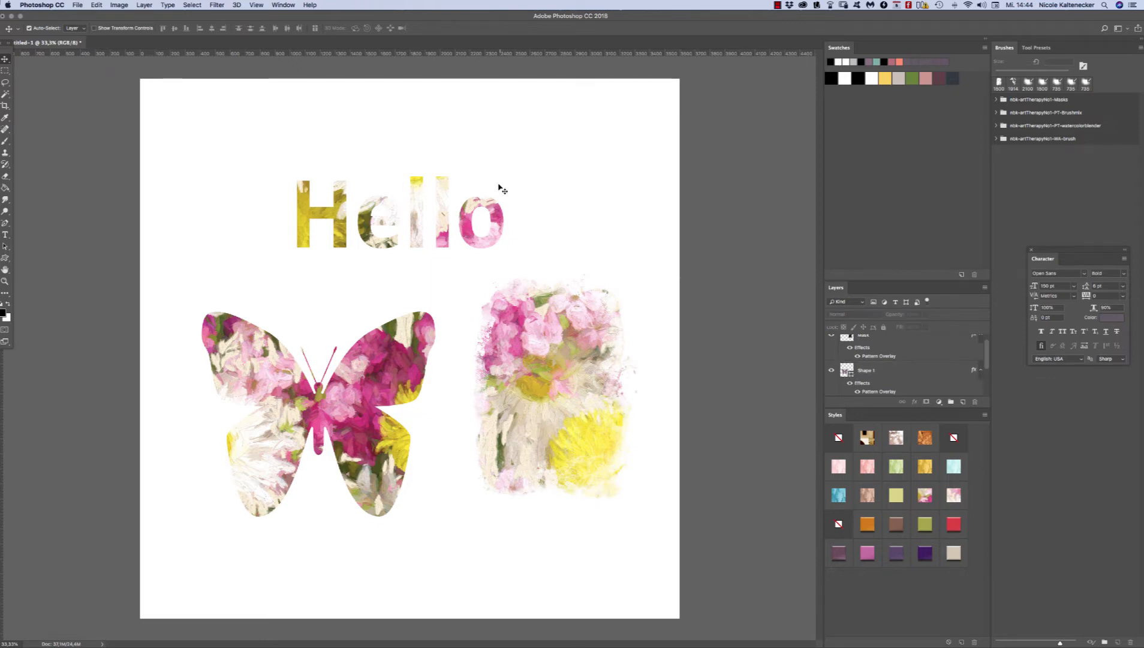
{"action": "left_click_drag", "start_coordinate": [499, 217], "coordinate": [521, 226]}
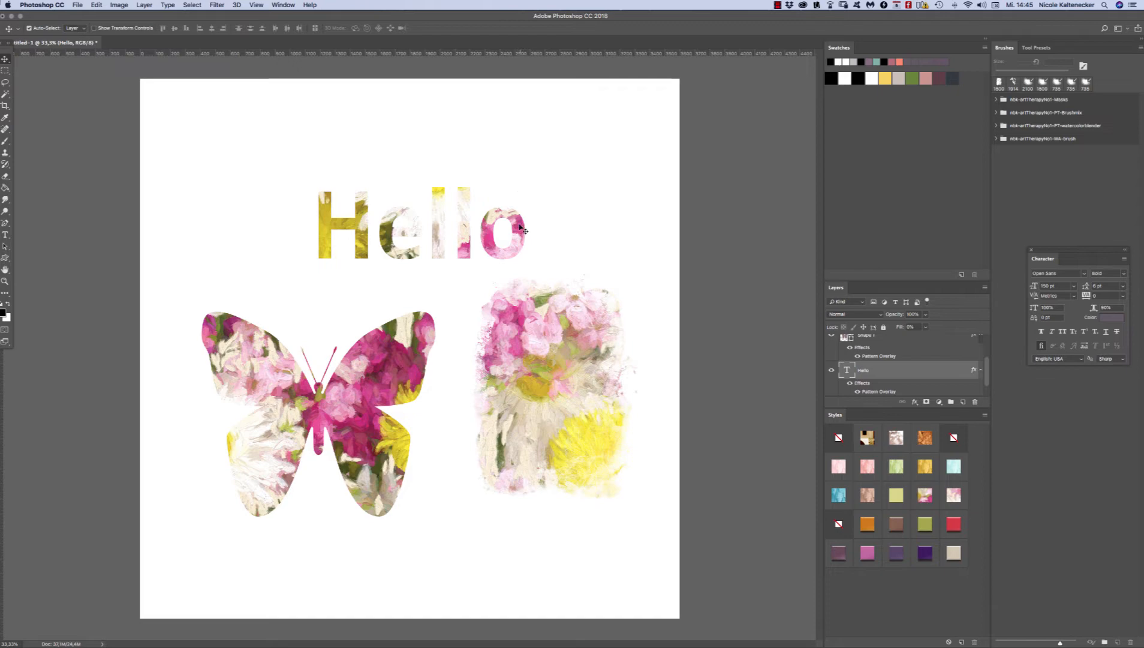
{"action": "left_click_drag", "start_coordinate": [520, 228], "coordinate": [519, 218]}
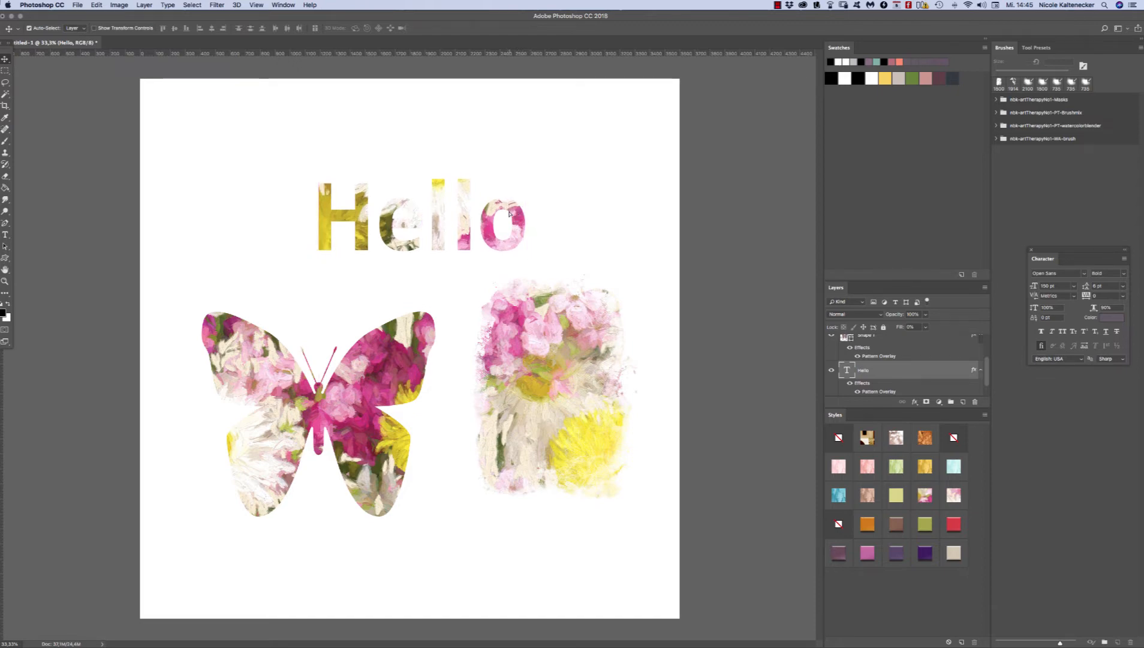
{"action": "key", "text": "ctrl+z"}
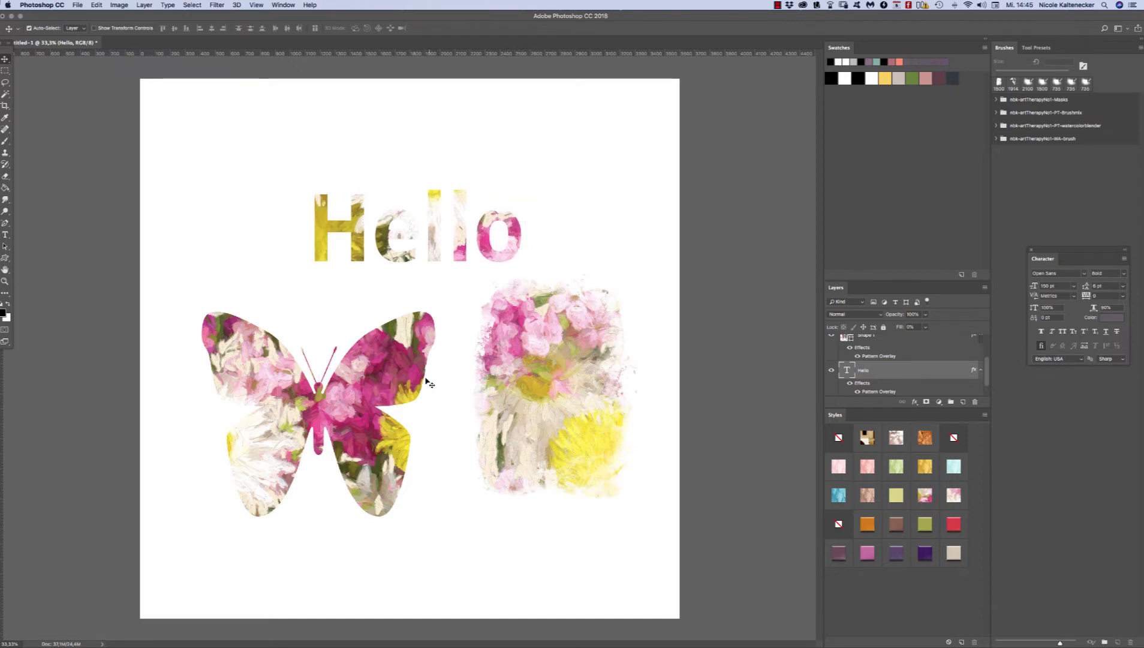
{"action": "left_click_drag", "start_coordinate": [423, 375], "coordinate": [420, 364]}
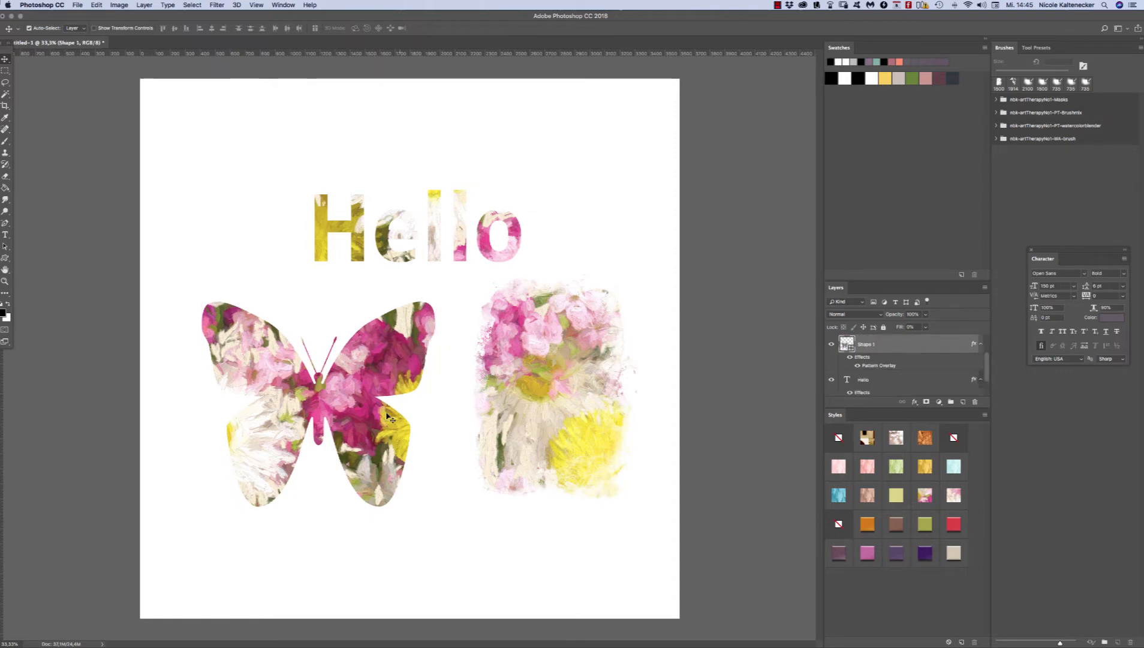
Step: Apply the glossy orange bevel style to the text, butterfly and brush layers together
{"action": "left_click_drag", "start_coordinate": [601, 134], "coordinate": [156, 597]}
{"action": "left_click", "coordinate": [868, 522]}
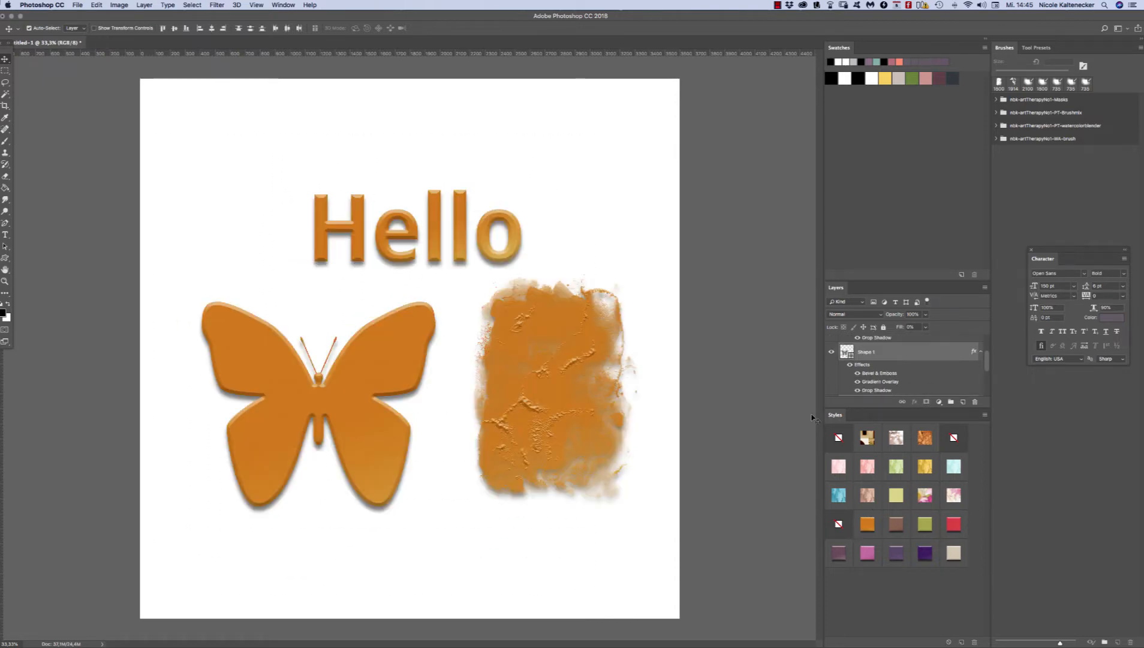
Step: Shift the brush shape slightly down, and move the "Hello" text up and slightly left
{"action": "mouse_move", "coordinate": [577, 409]}
{"action": "left_mouse_down"}
{"action": "mouse_move", "coordinate": [580, 399]}
{"action": "mouse_move", "coordinate": [582, 409]}
{"action": "left_mouse_up"}
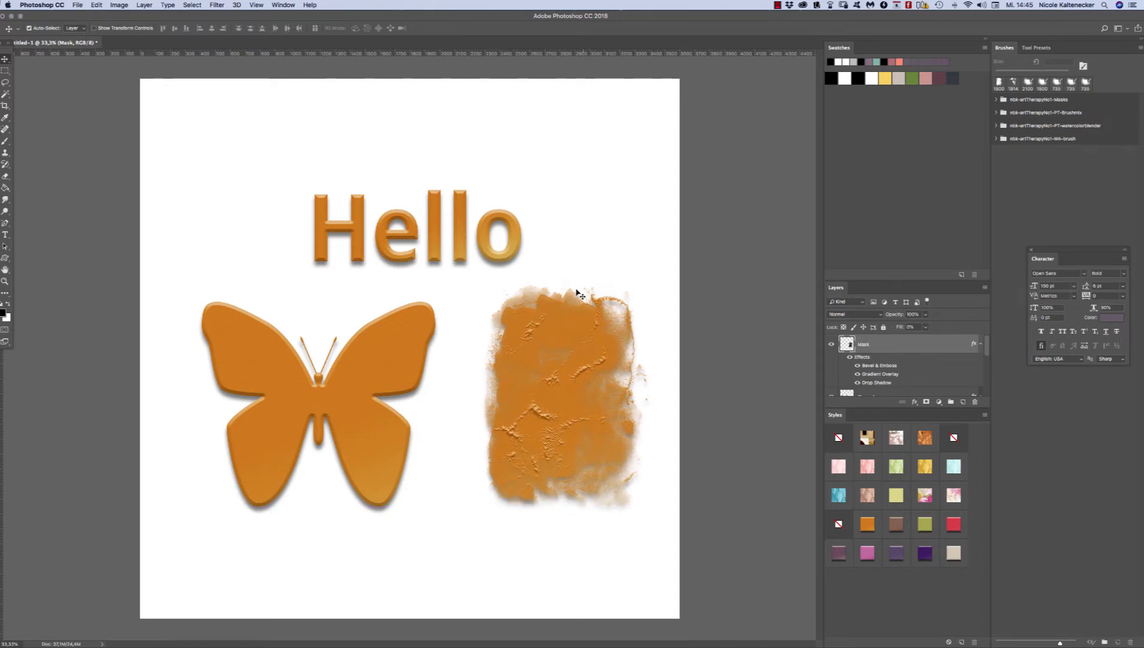
{"action": "left_click_drag", "start_coordinate": [583, 335], "coordinate": [571, 354]}
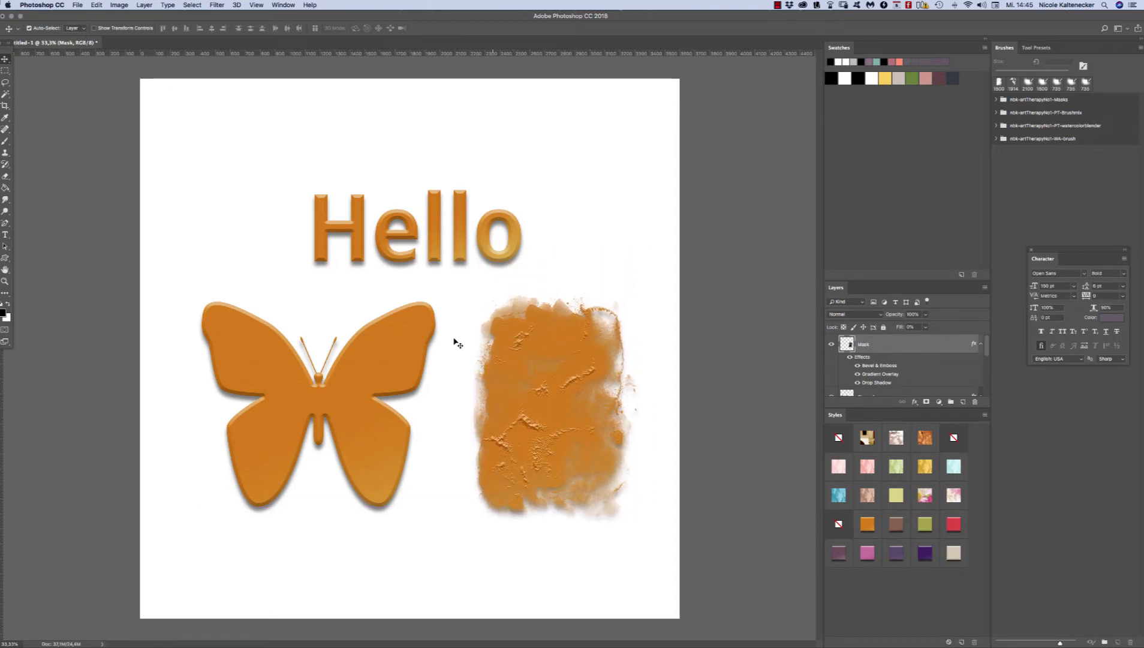
{"action": "left_click", "coordinate": [442, 236]}
{"action": "left_click_drag", "start_coordinate": [433, 219], "coordinate": [457, 193]}
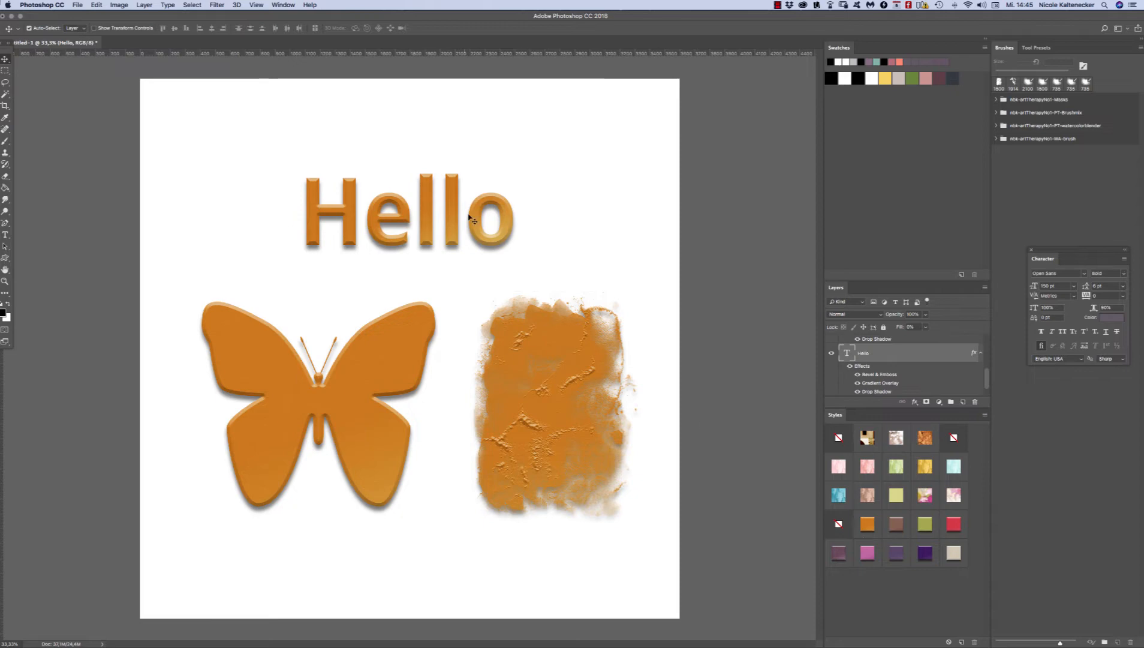
Step: Duplicate the "Hello" text to the canvas's upper right and set the copy in a thin handwritten script font
{"action": "left_click_drag", "start_coordinate": [509, 226], "coordinate": [618, 119]}
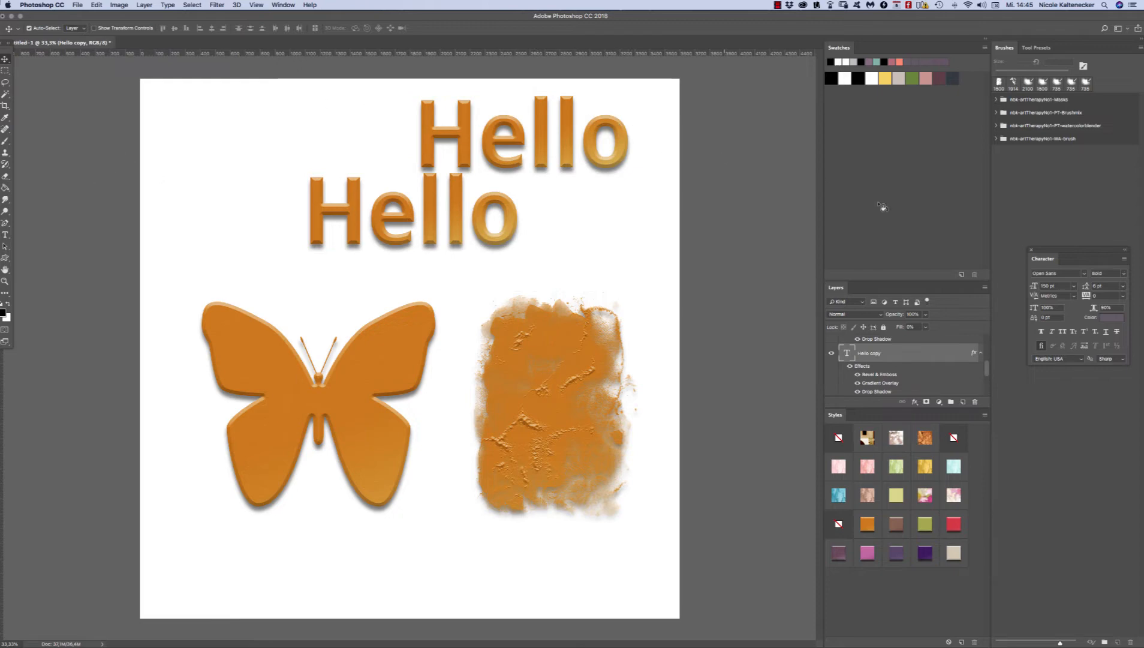
{"action": "double_click", "coordinate": [845, 351]}
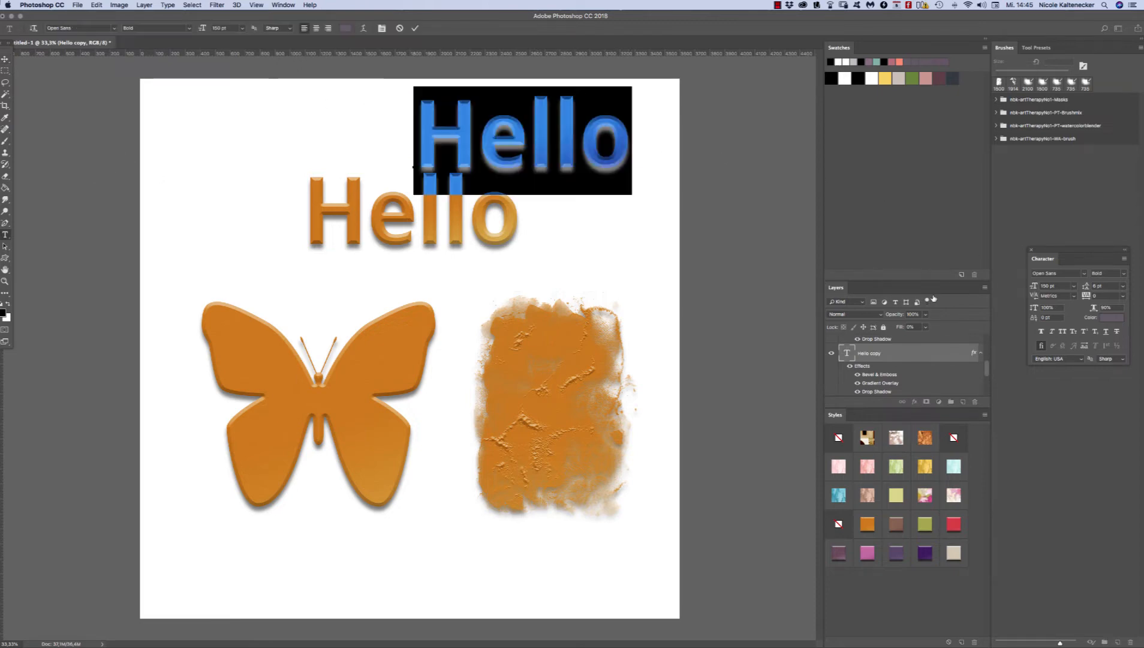
{"action": "left_click", "coordinate": [1084, 274]}
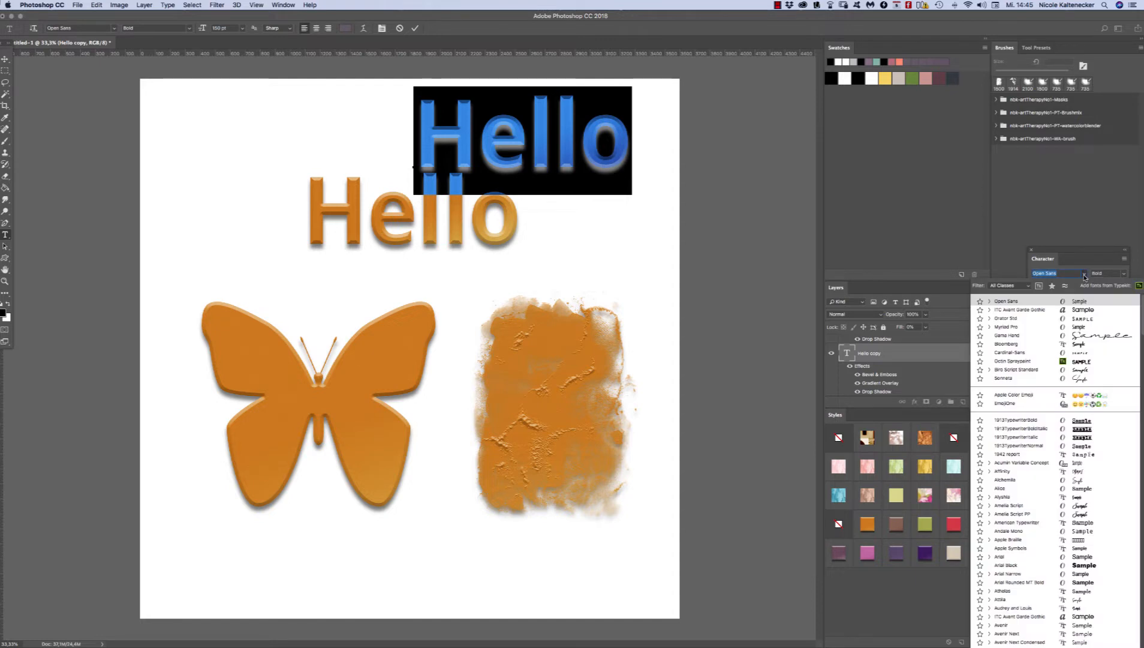
{"action": "left_click", "coordinate": [1087, 333]}
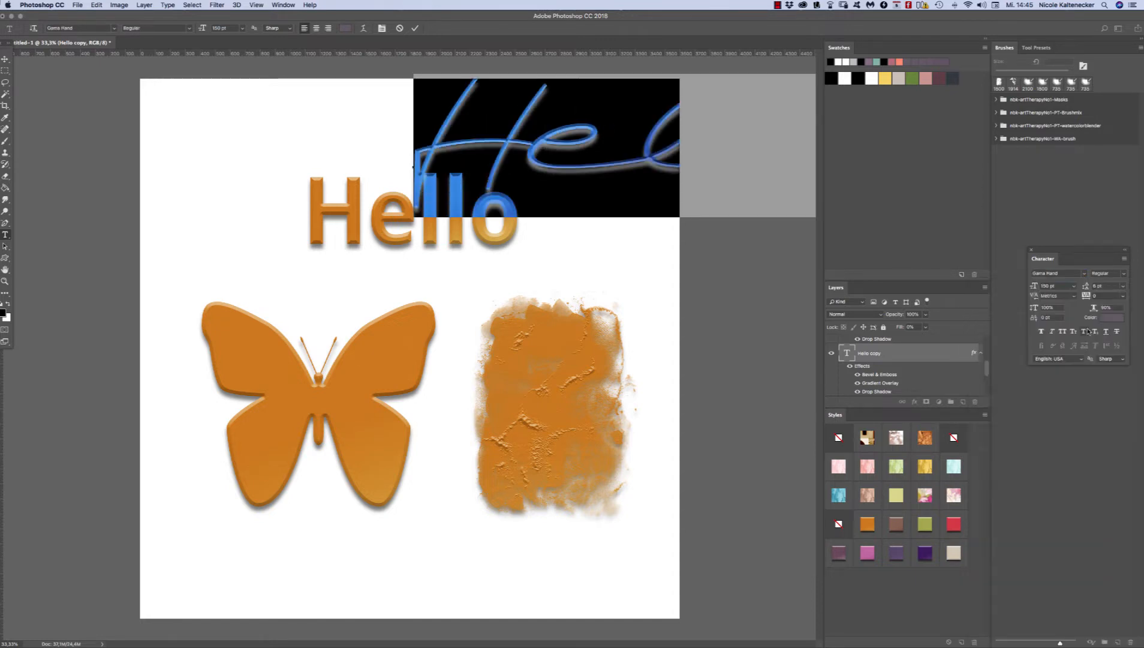
Step: Commit the font change and move the script "Hello" left so it spans the area above the bold text
{"action": "left_click", "coordinate": [4, 59]}
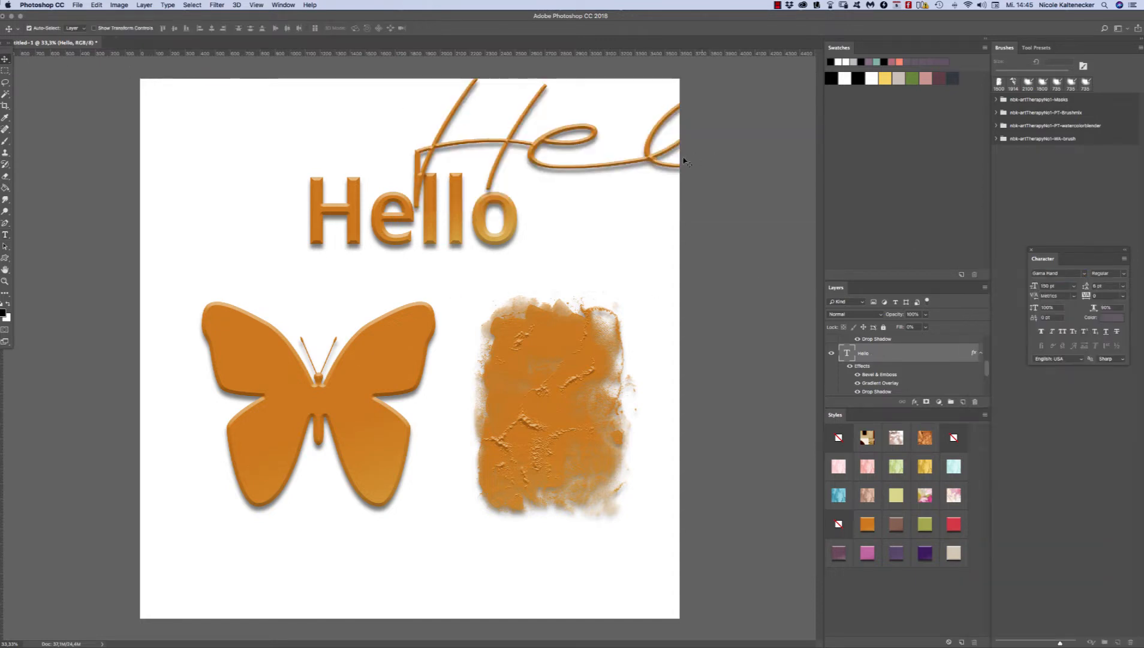
{"action": "left_click_drag", "start_coordinate": [614, 170], "coordinate": [421, 181]}
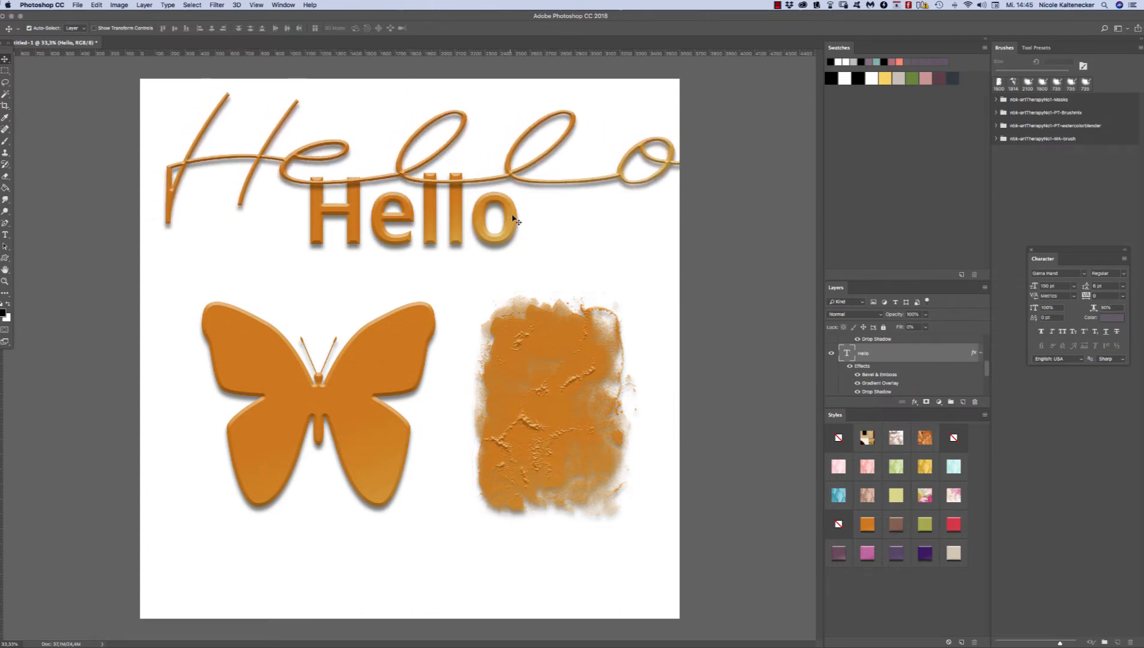
Step: Duplicate the bold "Hello" text beside the original and set the copy in the thin script font Attila
{"action": "left_click_drag", "start_coordinate": [514, 220], "coordinate": [651, 254]}
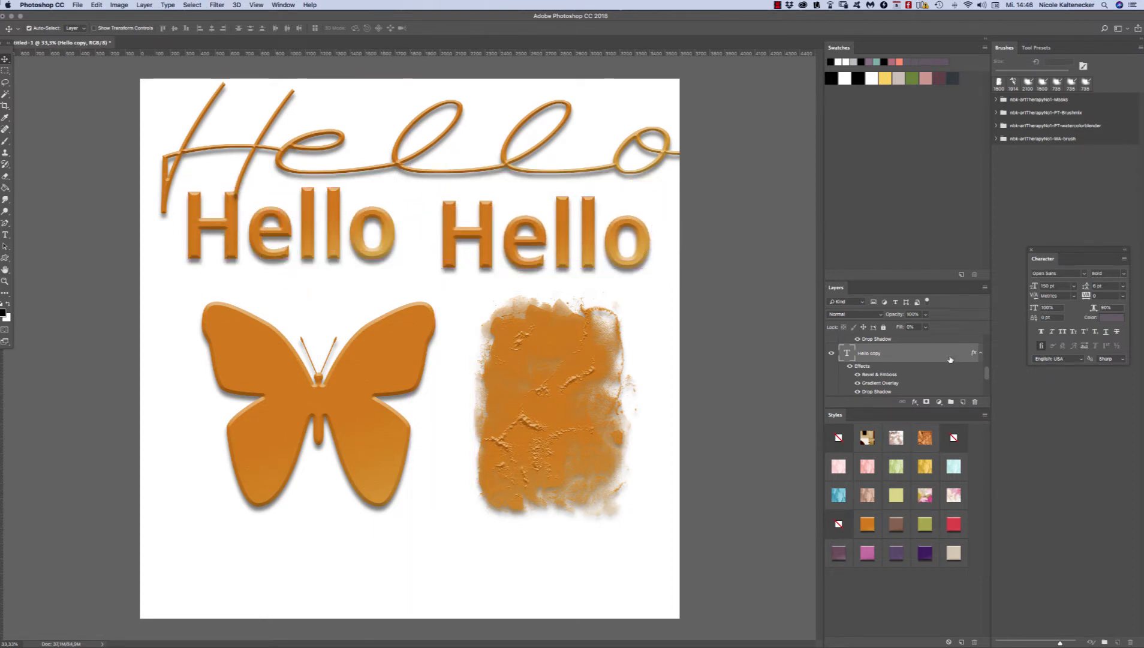
{"action": "left_click", "coordinate": [1085, 274]}
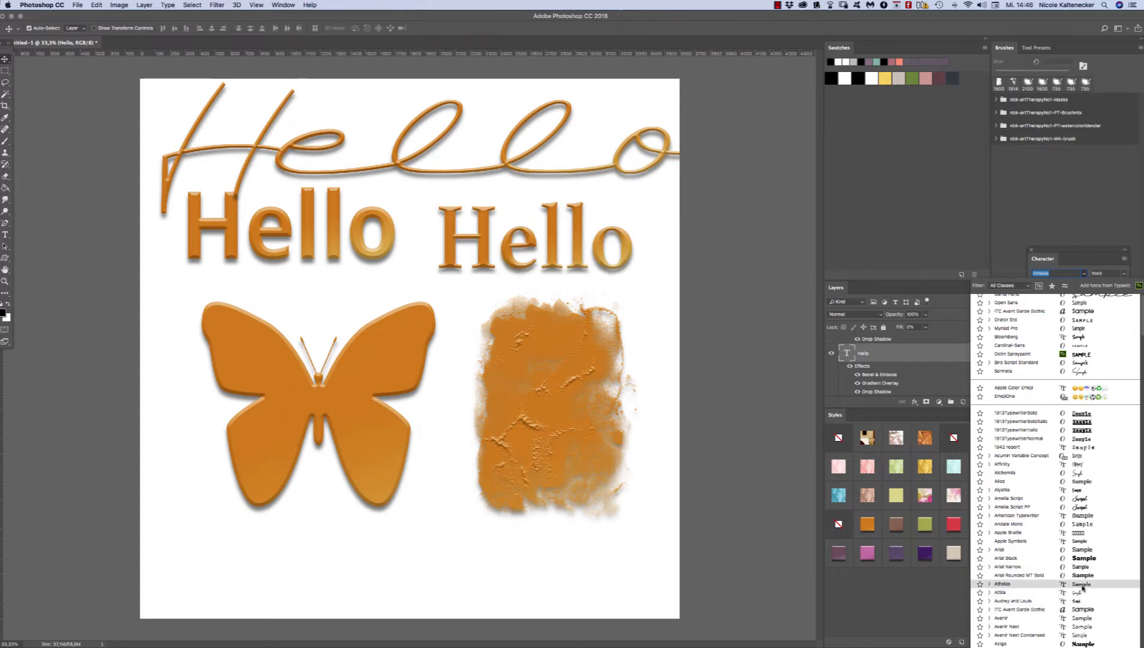
{"action": "left_click", "coordinate": [1083, 593]}
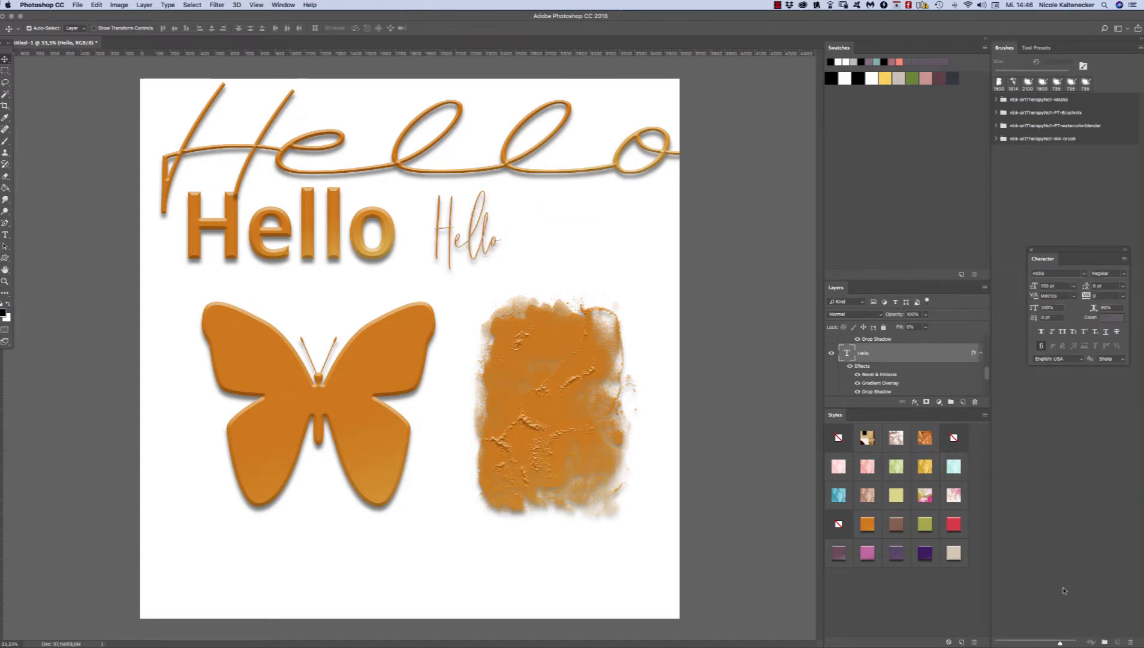
Step: Enlarge the thin script "Hello" copy with Free Transform and place it beside the bold text
{"action": "left_click_drag", "start_coordinate": [480, 252], "coordinate": [485, 275]}
{"action": "key", "text": "super+t"}
{"action": "left_click_drag", "start_coordinate": [505, 210], "coordinate": [588, 81]}
{"action": "key", "text": "Return"}
{"action": "left_click_drag", "start_coordinate": [562, 213], "coordinate": [561, 241]}
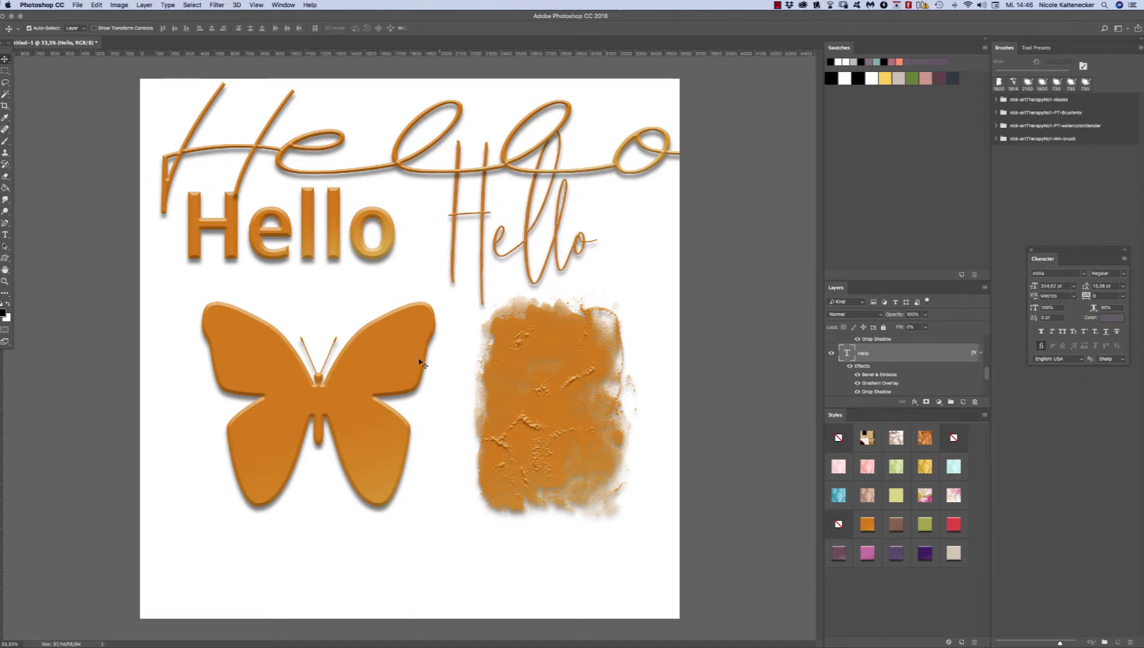
Step: Shift the butterfly up-left and the brush shape up-right, and draw an ellipse about 194 px wide below the butterfly
{"action": "left_click_drag", "start_coordinate": [410, 353], "coordinate": [372, 334]}
{"action": "left_click_drag", "start_coordinate": [514, 362], "coordinate": [530, 333]}
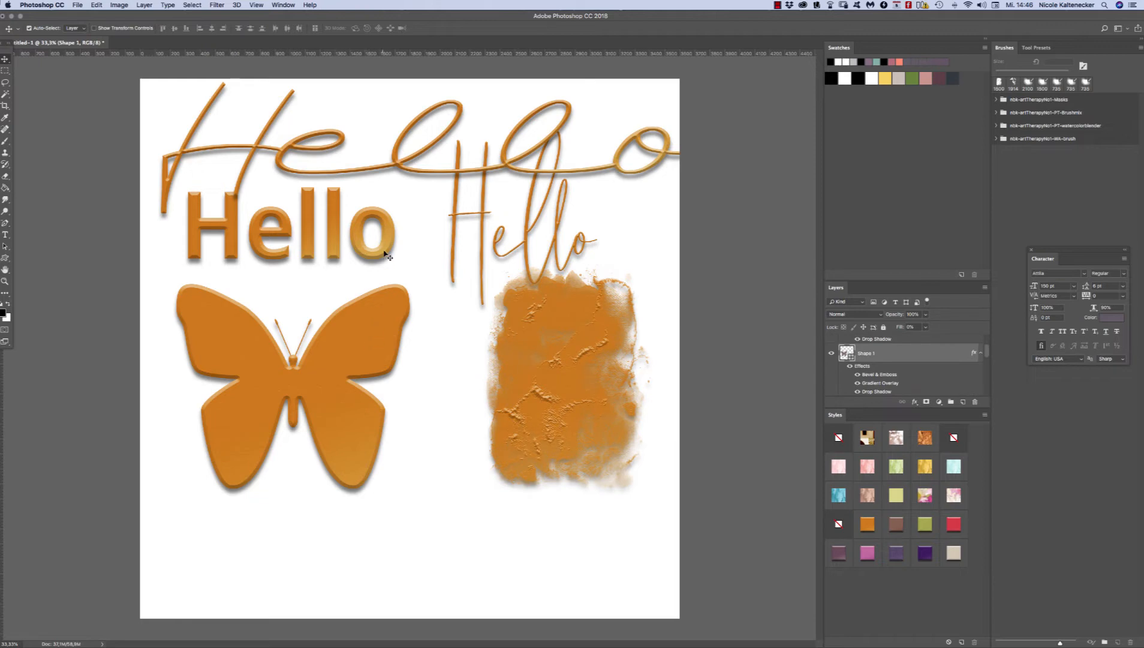
{"action": "left_click", "coordinate": [5, 258]}
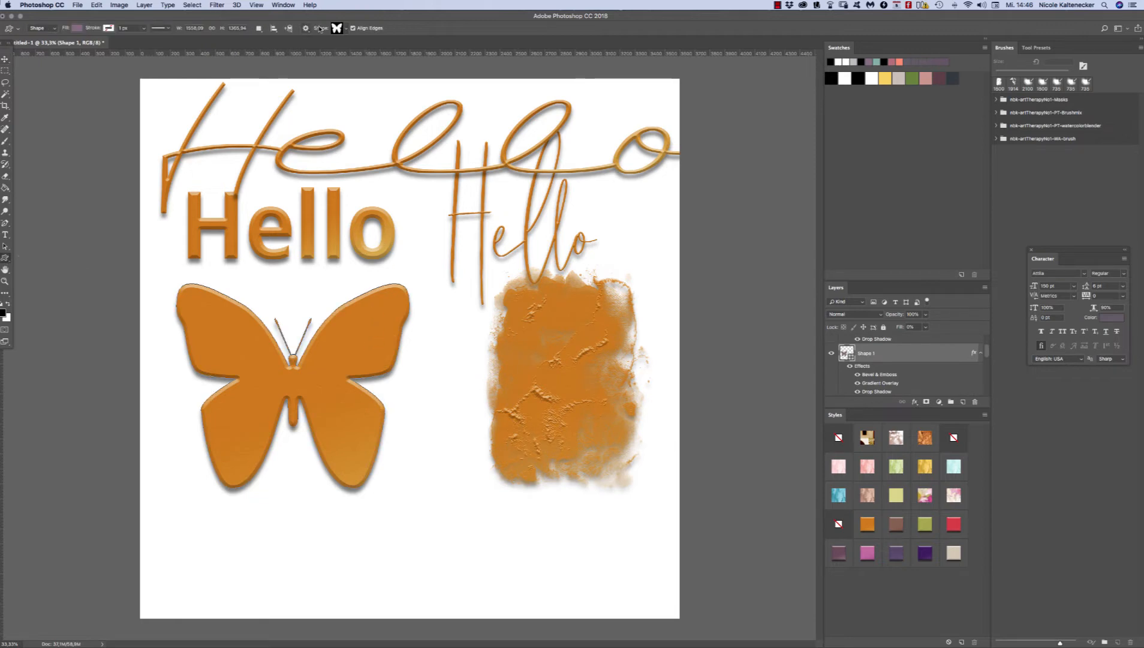
{"action": "right_click", "coordinate": [6, 258]}
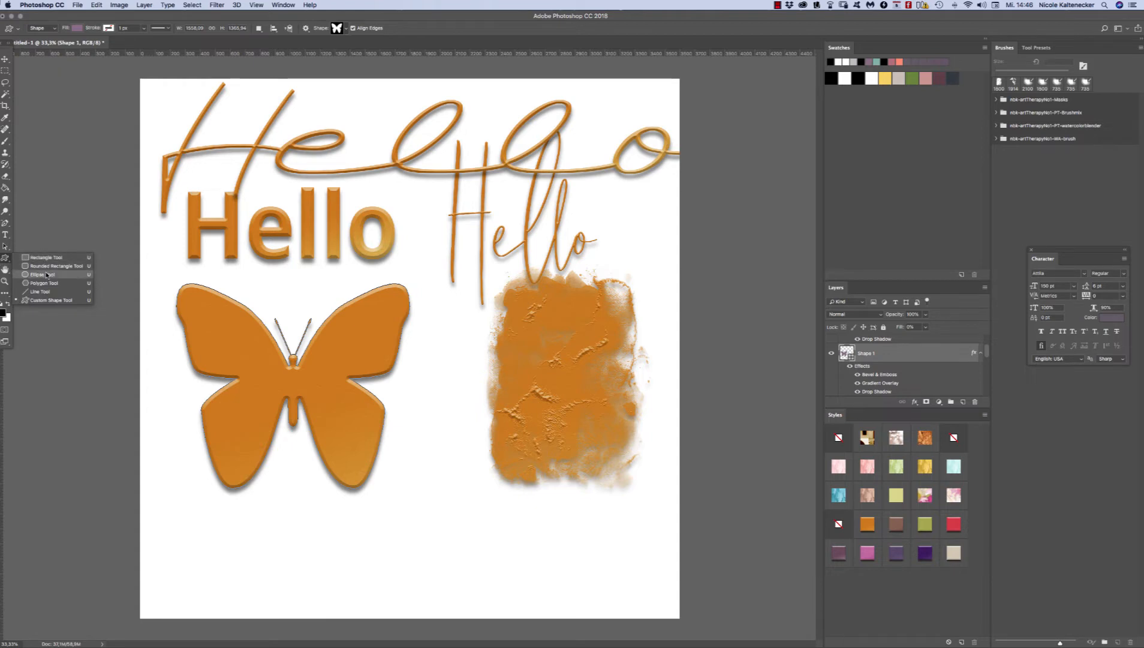
{"action": "left_click", "coordinate": [48, 274]}
{"action": "left_click_drag", "start_coordinate": [377, 511], "coordinate": [408, 544]}
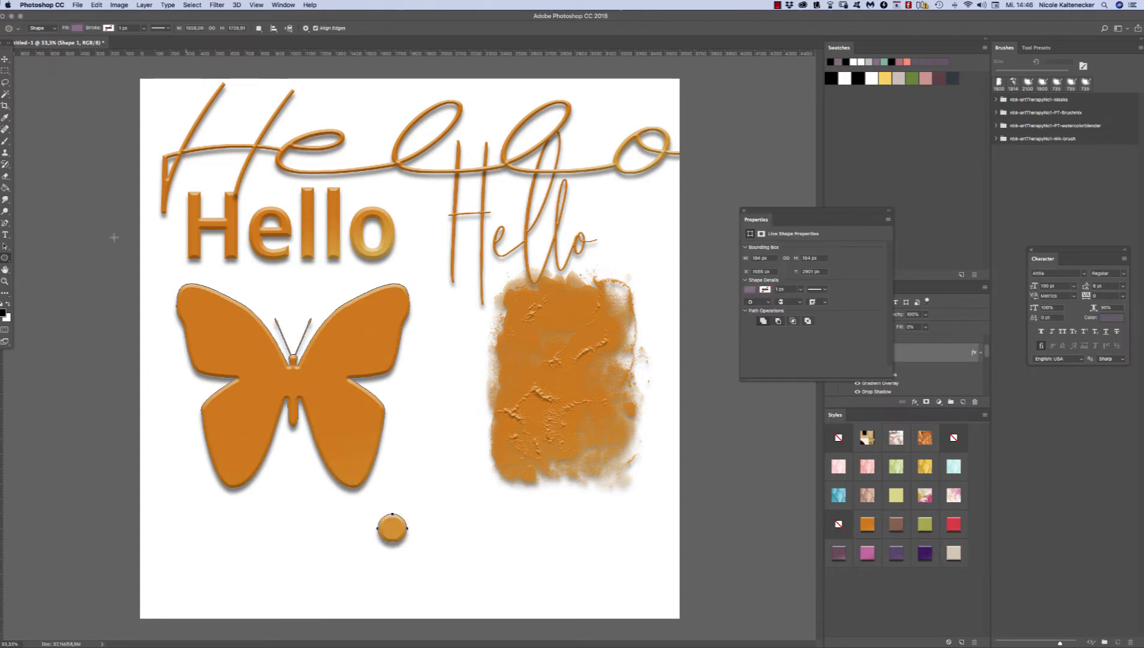
Step: Move the butterfly and its small circle slightly down and left, and close the shape properties
{"action": "left_click", "coordinate": [6, 58]}
{"action": "left_click", "coordinate": [434, 551]}
{"action": "mouse_move", "coordinate": [392, 529]}
{"action": "left_mouse_down"}
{"action": "mouse_move", "coordinate": [417, 537]}
{"action": "mouse_move", "coordinate": [373, 540]}
{"action": "mouse_move", "coordinate": [390, 536]}
{"action": "left_mouse_up"}
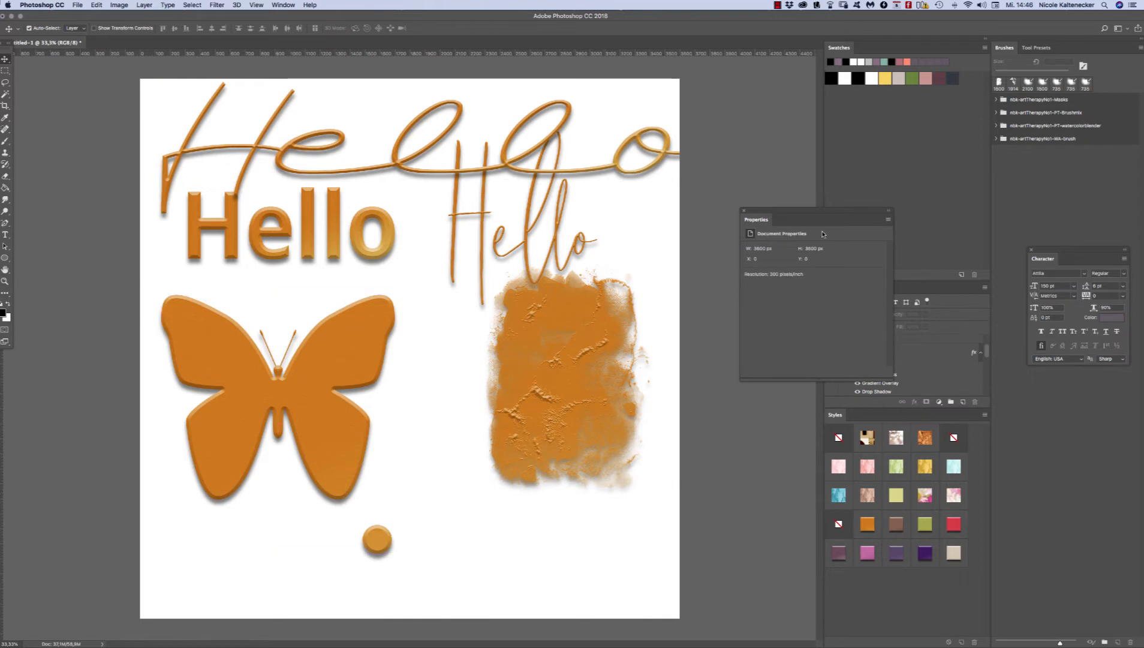
{"action": "left_click", "coordinate": [746, 210]}
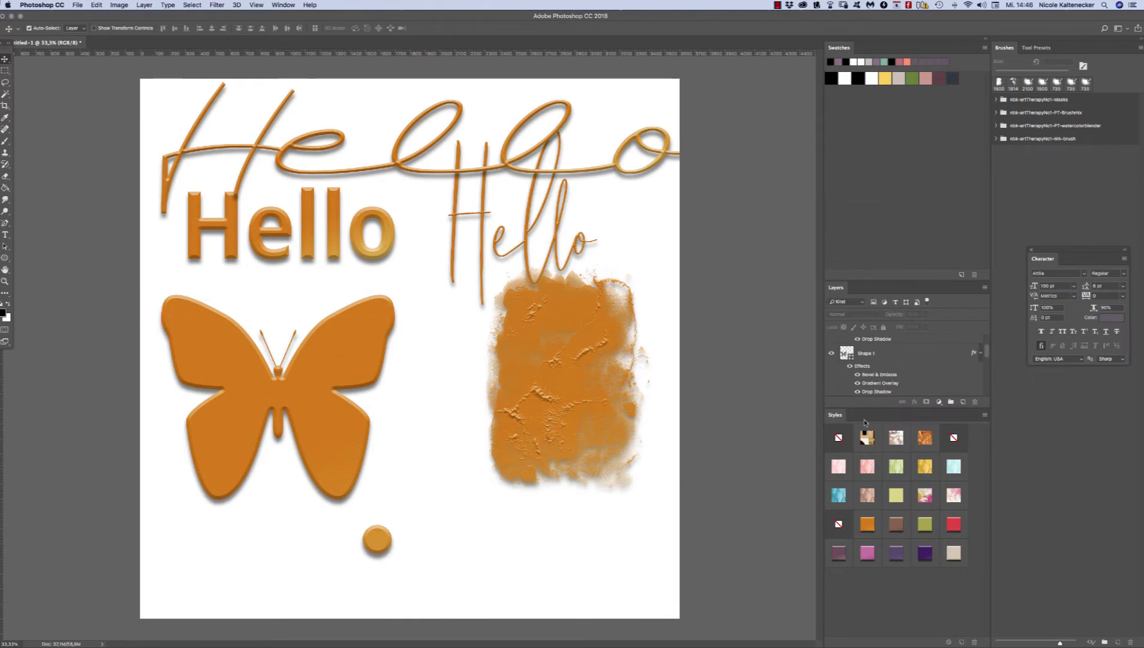
Step: Move the brush shape down and left, and turn off its Drop Shadow effect
{"action": "left_click_drag", "start_coordinate": [633, 423], "coordinate": [612, 450]}
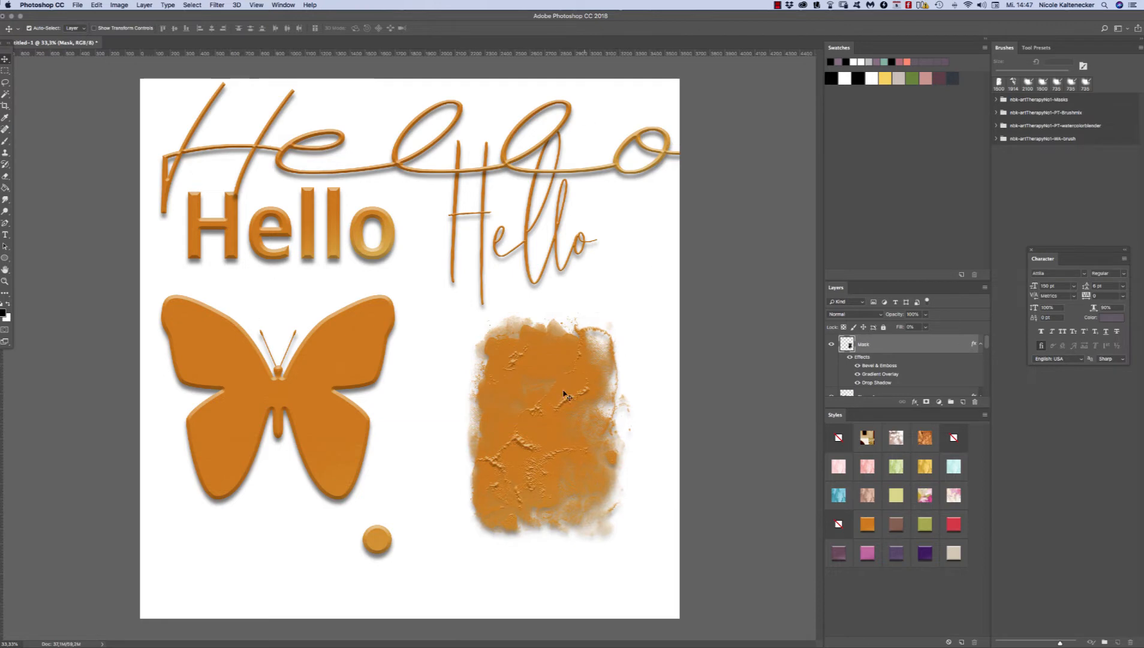
{"action": "left_click_drag", "start_coordinate": [563, 389], "coordinate": [563, 393]}
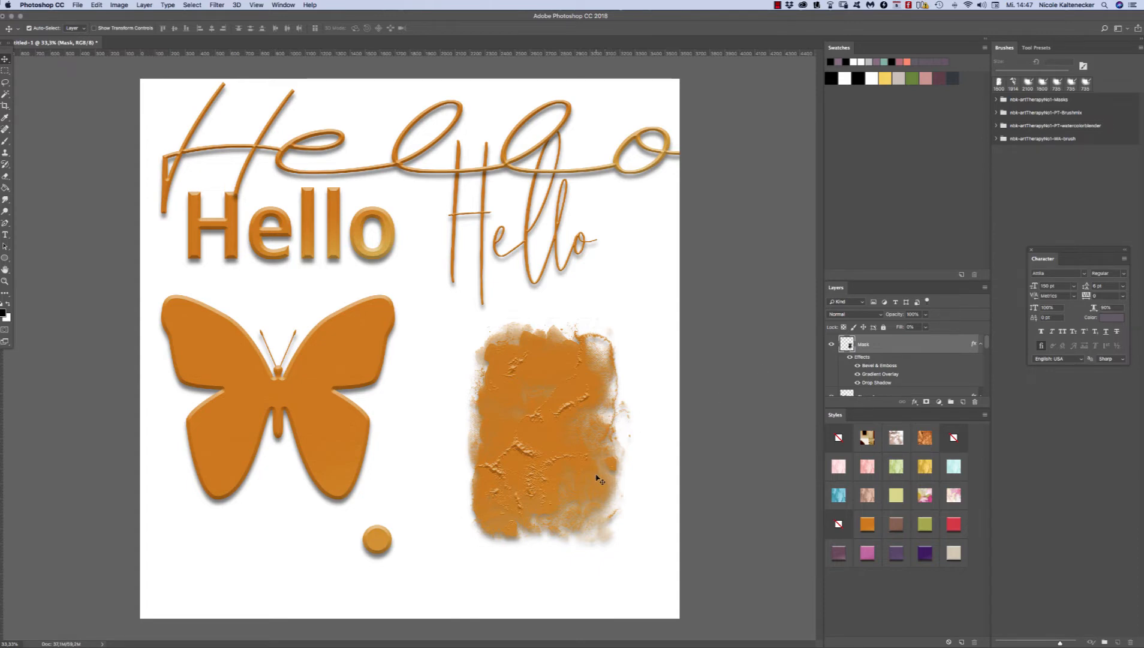
{"action": "left_click_drag", "start_coordinate": [599, 477], "coordinate": [604, 461]}
{"action": "left_click", "coordinate": [858, 382]}
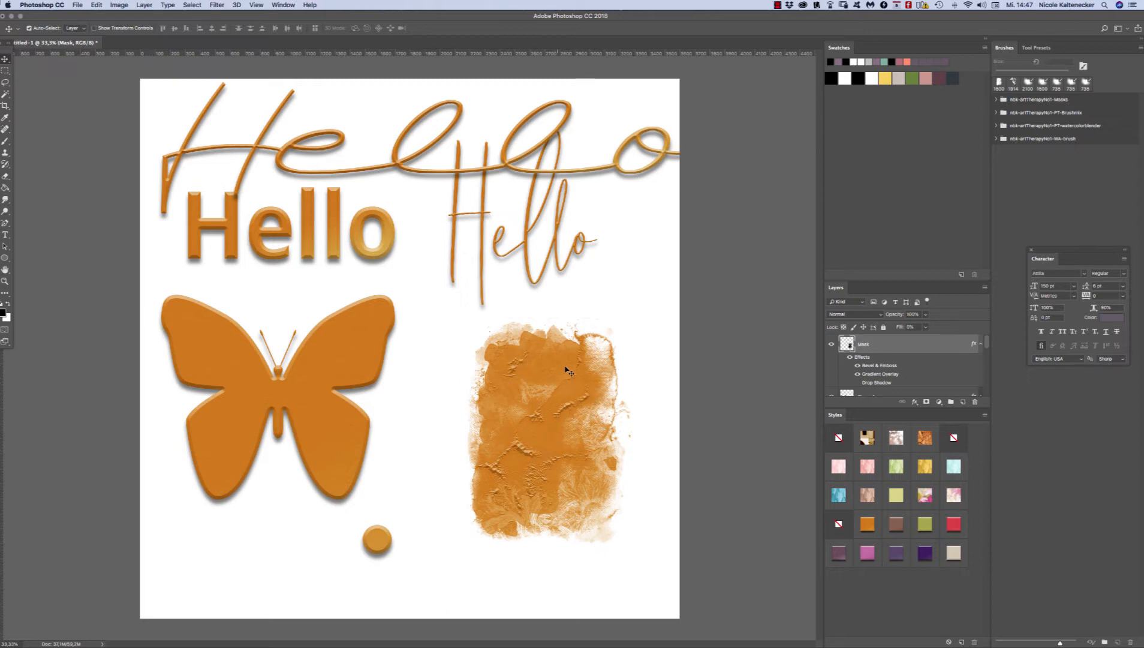
{"action": "left_click_drag", "start_coordinate": [537, 449], "coordinate": [590, 416]}
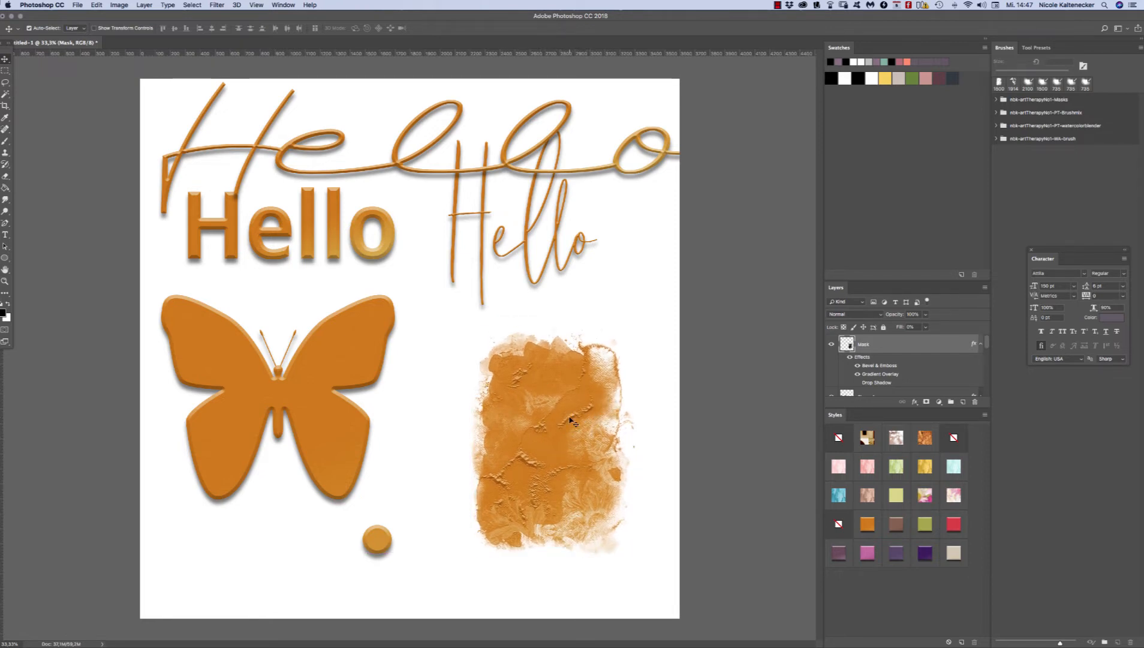
Step: Examine the brush shape's embossed texture and edges up close
{"action": "left_click_drag", "start_coordinate": [571, 417], "coordinate": [612, 358]}
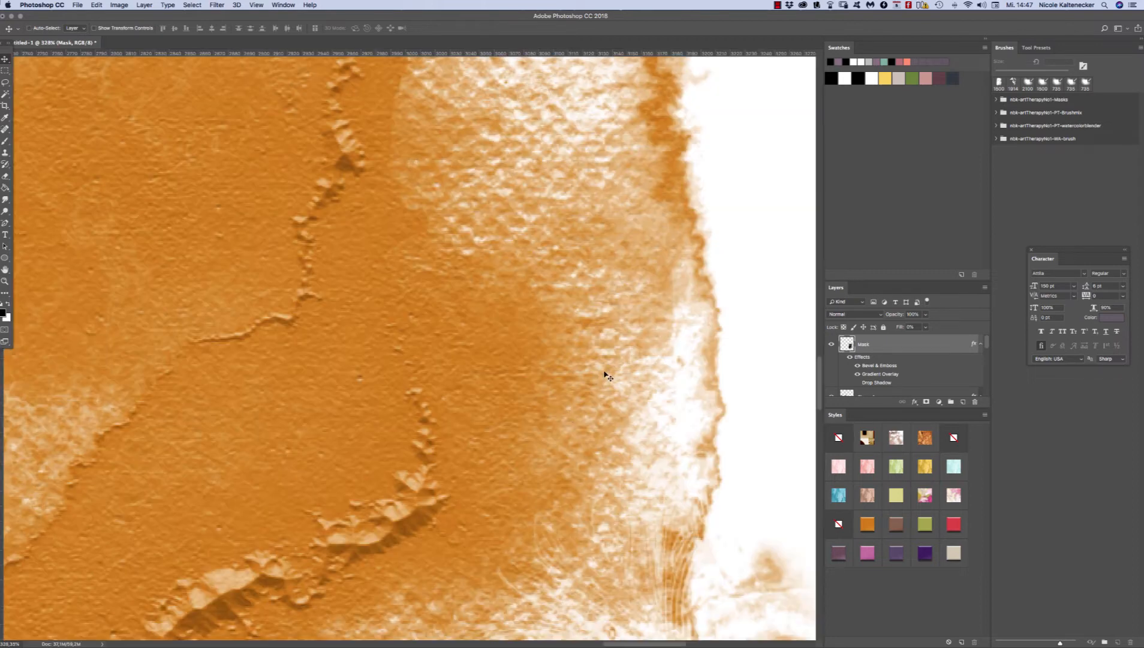
{"action": "left_click", "coordinate": [374, 523], "text": "alt"}
{"action": "left_click", "coordinate": [373, 523], "text": "alt"}
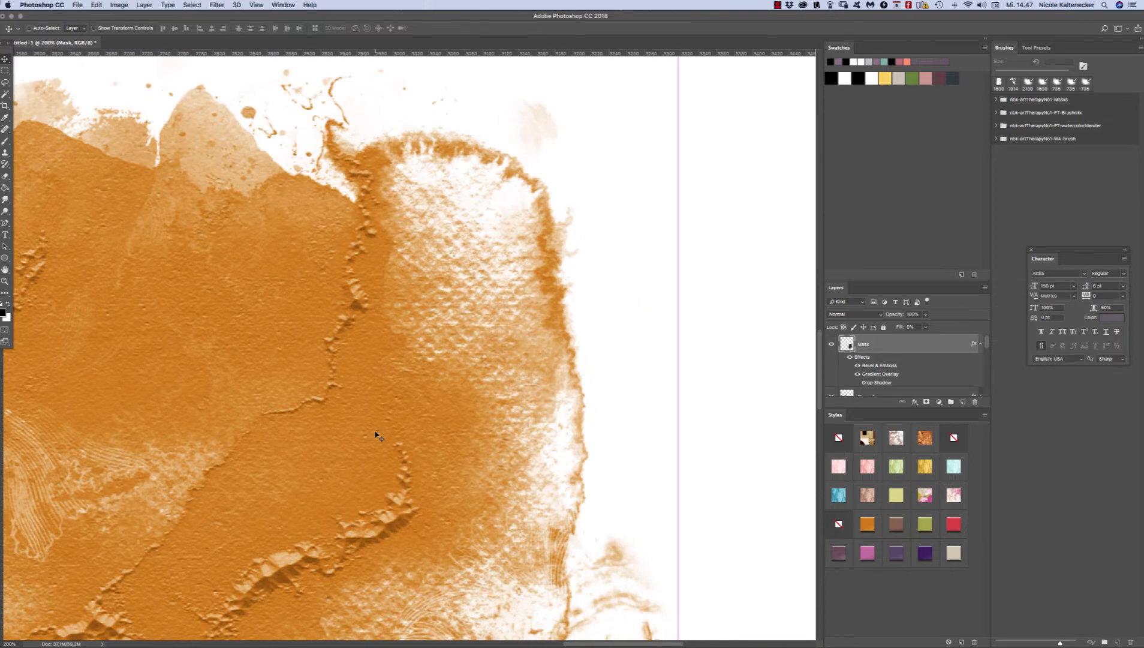
{"action": "key", "text": "super+minus"}
{"action": "key", "text": "super+minus"}
{"action": "key", "text": "super+minus"}
{"action": "key", "text": "super+minus"}
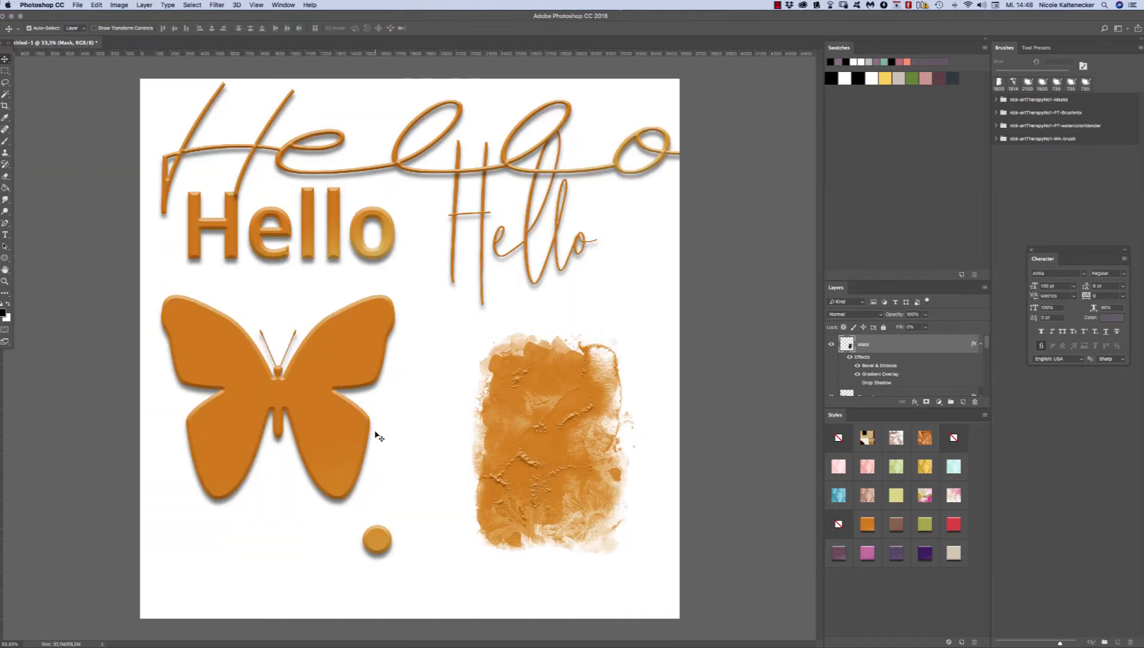
Step: Shift the brush shape down-left, and move the butterfly and the bold "Hello" slightly down
{"action": "left_click_drag", "start_coordinate": [597, 385], "coordinate": [577, 401]}
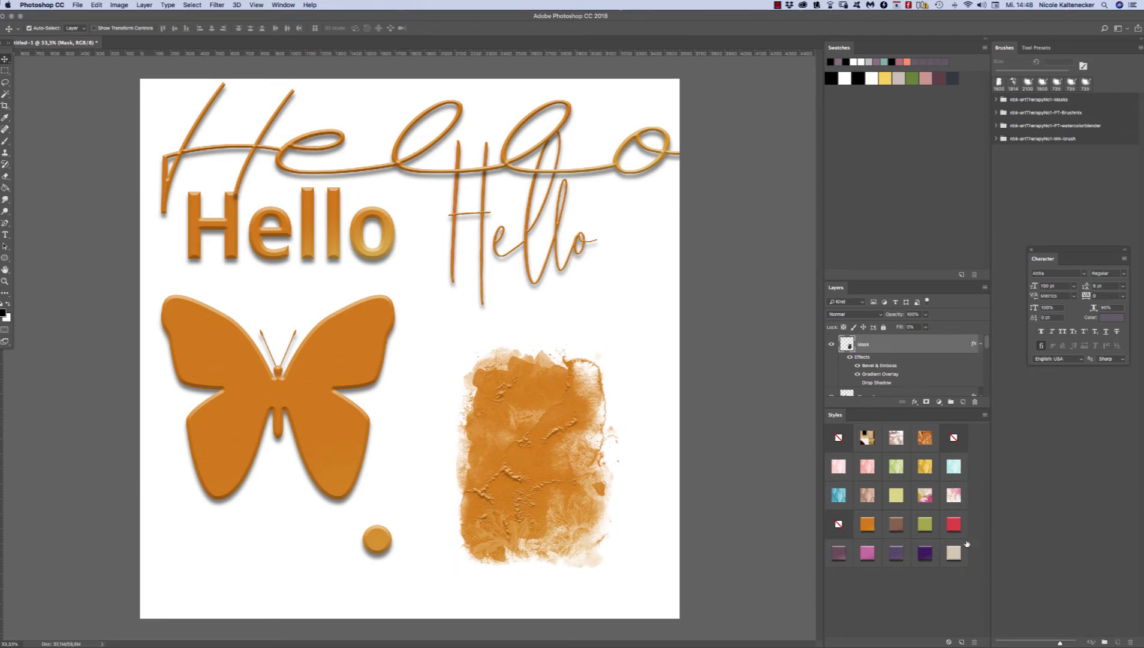
{"action": "left_click_drag", "start_coordinate": [355, 352], "coordinate": [358, 378]}
{"action": "left_click_drag", "start_coordinate": [396, 247], "coordinate": [401, 257]}
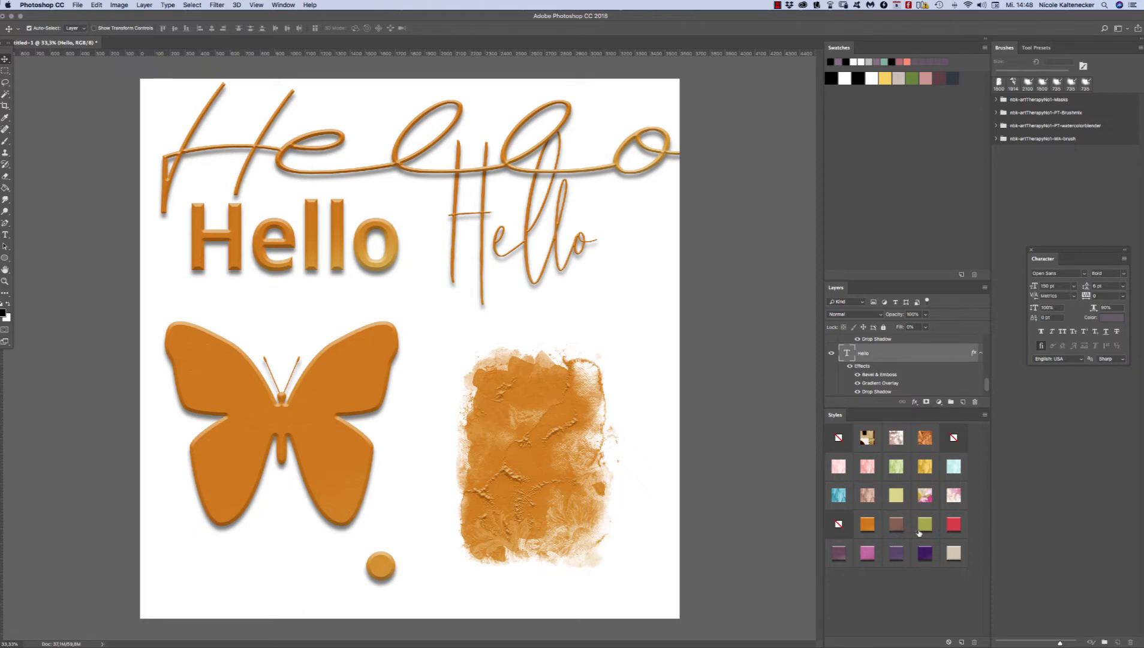
Step: Hide the butterfly shape layer
{"action": "left_click", "coordinate": [355, 370]}
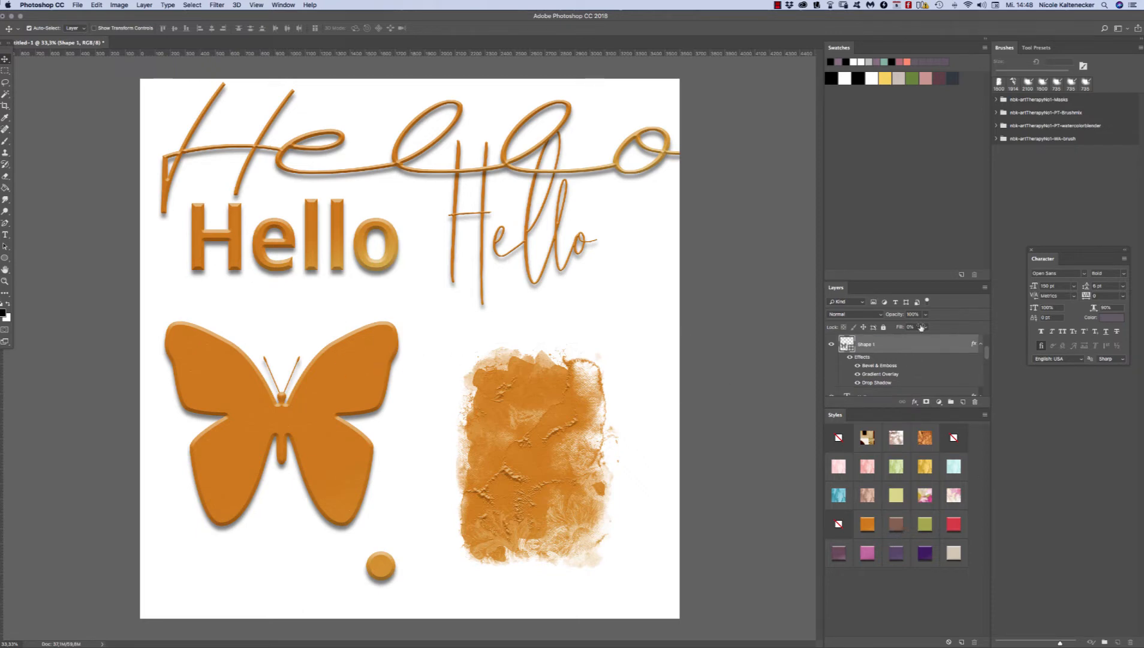
{"action": "left_click", "coordinate": [831, 344]}
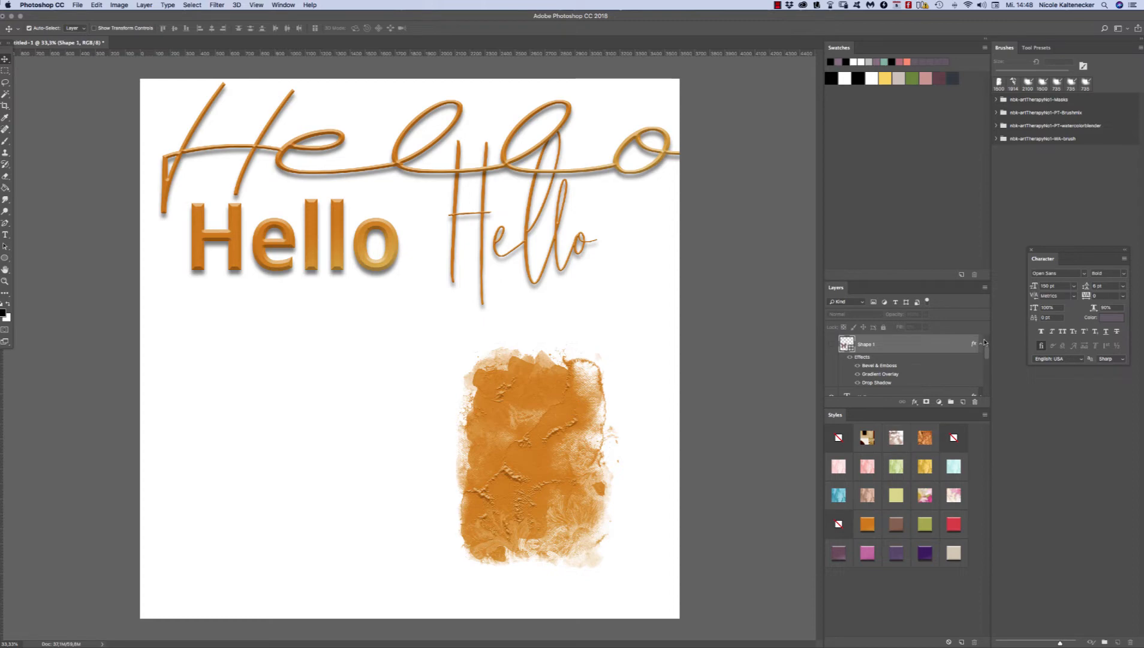
{"action": "left_click_drag", "start_coordinate": [985, 343], "coordinate": [974, 315]}
{"action": "double_click", "coordinate": [846, 346]}
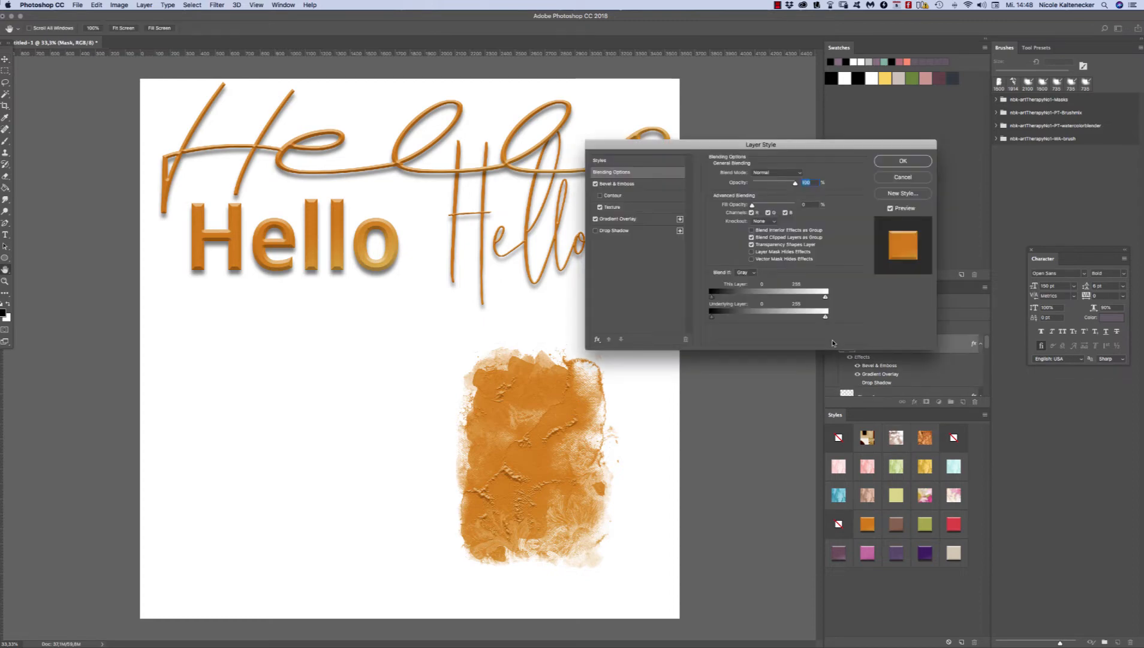
{"action": "left_click", "coordinate": [877, 162]}
Step: Enlarge the layer list and hide all three "Hello" text layers
{"action": "left_click_drag", "start_coordinate": [629, 77], "coordinate": [200, 276]}
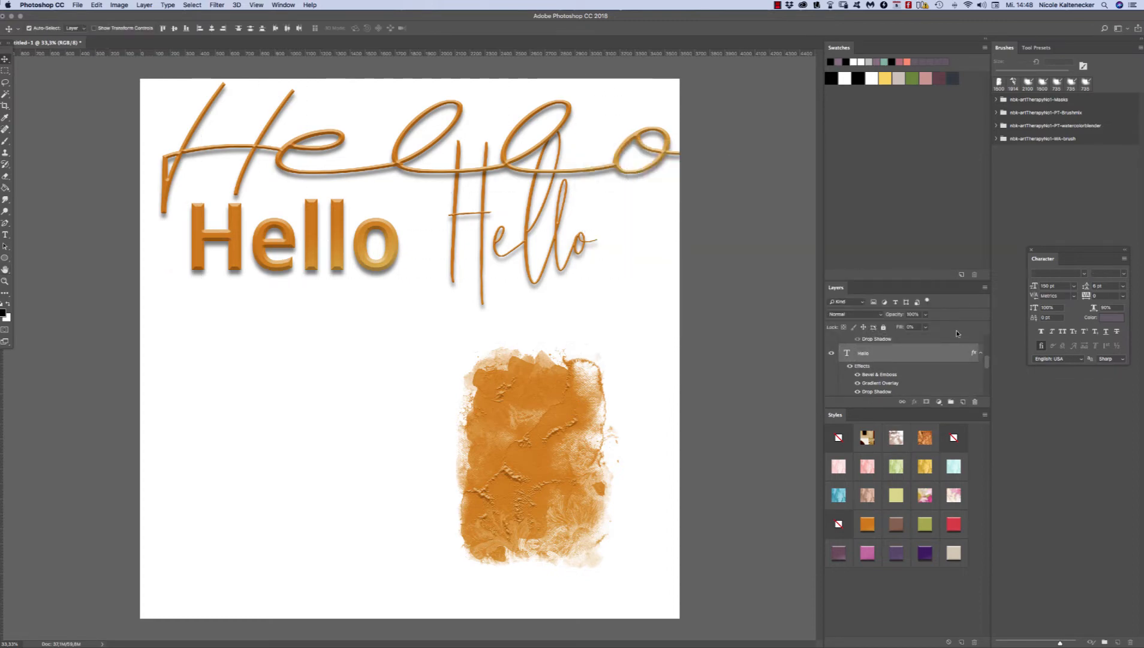
{"action": "left_click", "coordinate": [832, 355]}
{"action": "scroll", "coordinate": [969, 376], "scroll_direction": "up", "scroll_amount": 2}
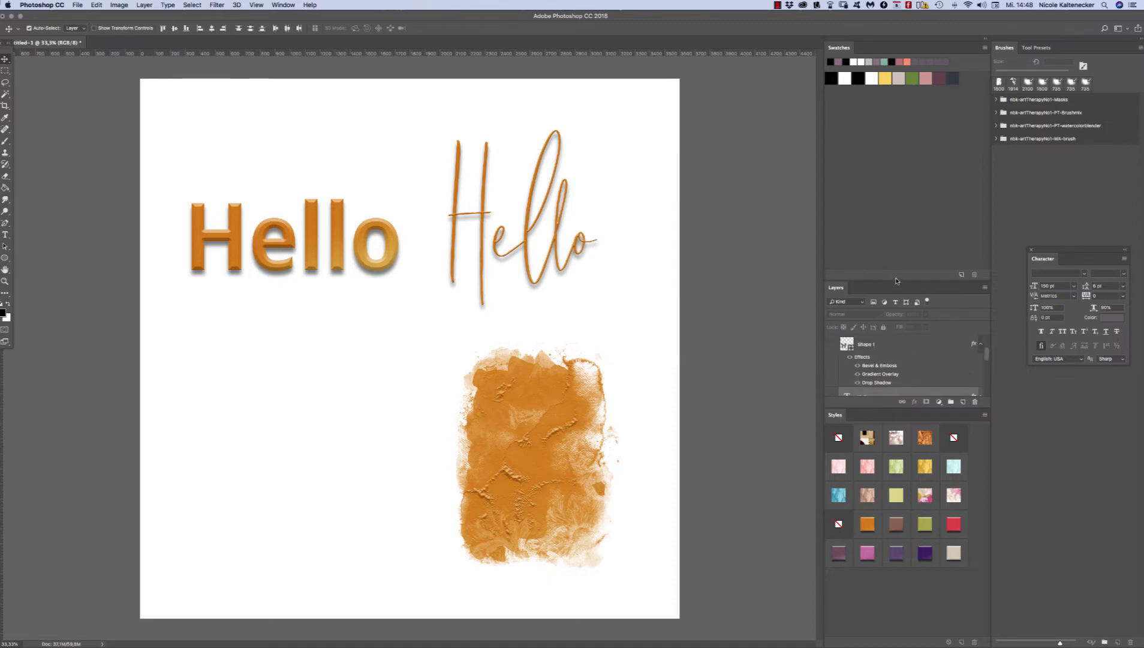
{"action": "left_click_drag", "start_coordinate": [895, 279], "coordinate": [899, 125]}
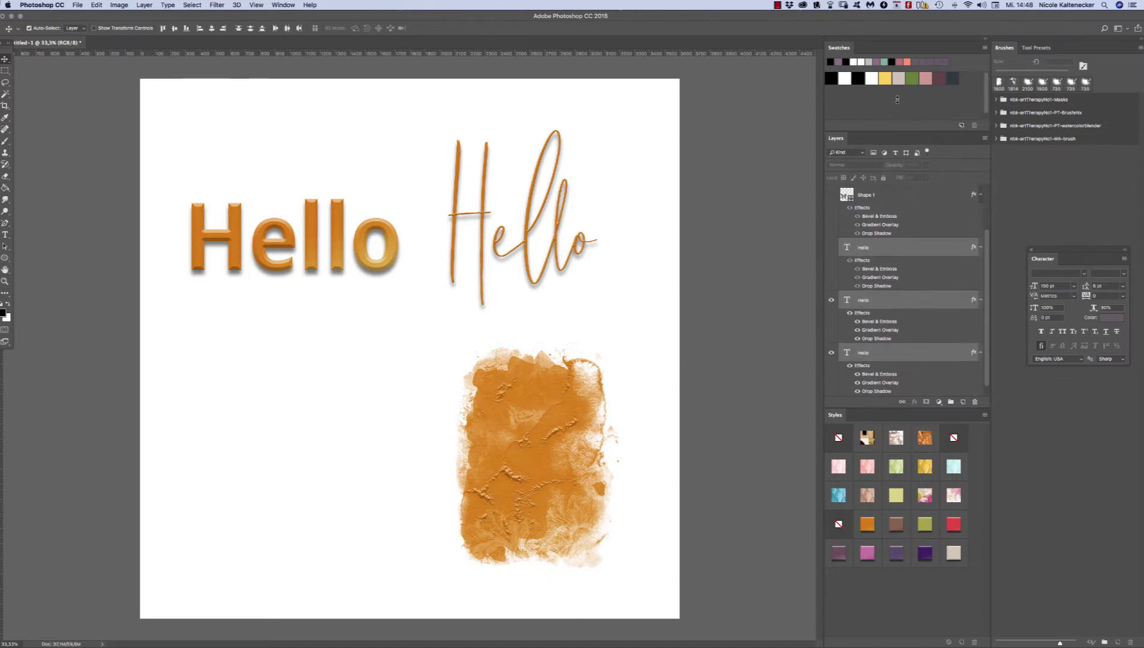
{"action": "left_click", "coordinate": [830, 350]}
{"action": "left_click", "coordinate": [832, 299]}
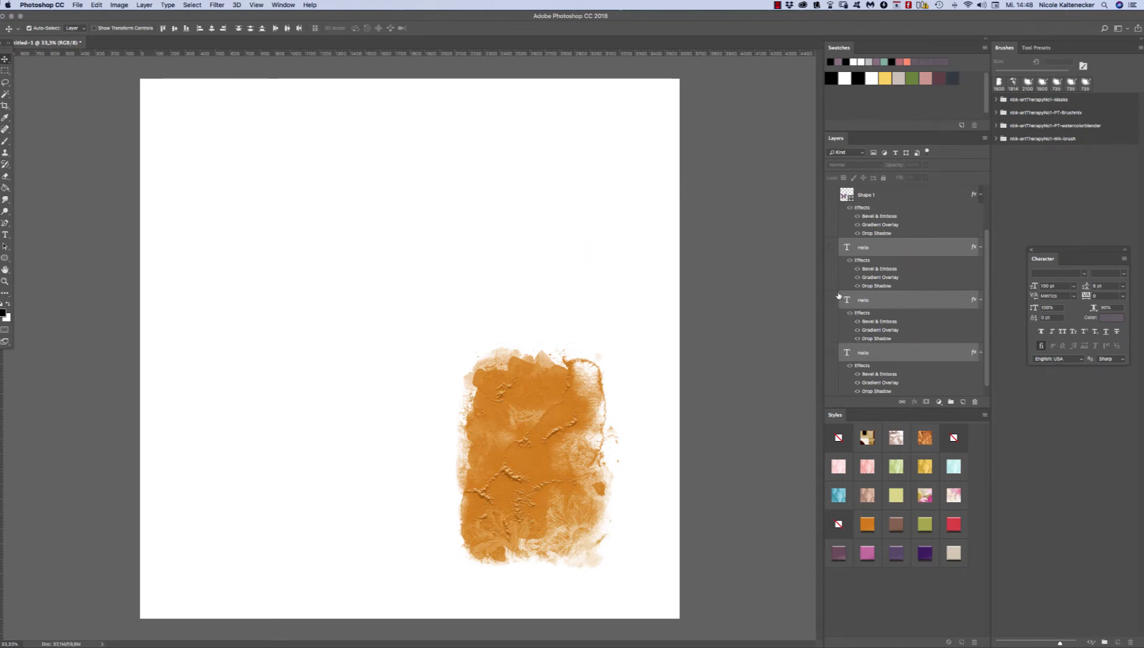
Step: Move the orange brush shape up toward the middle of the canvas and hide its layer
{"action": "left_click", "coordinate": [567, 401]}
{"action": "left_click_drag", "start_coordinate": [590, 391], "coordinate": [470, 259]}
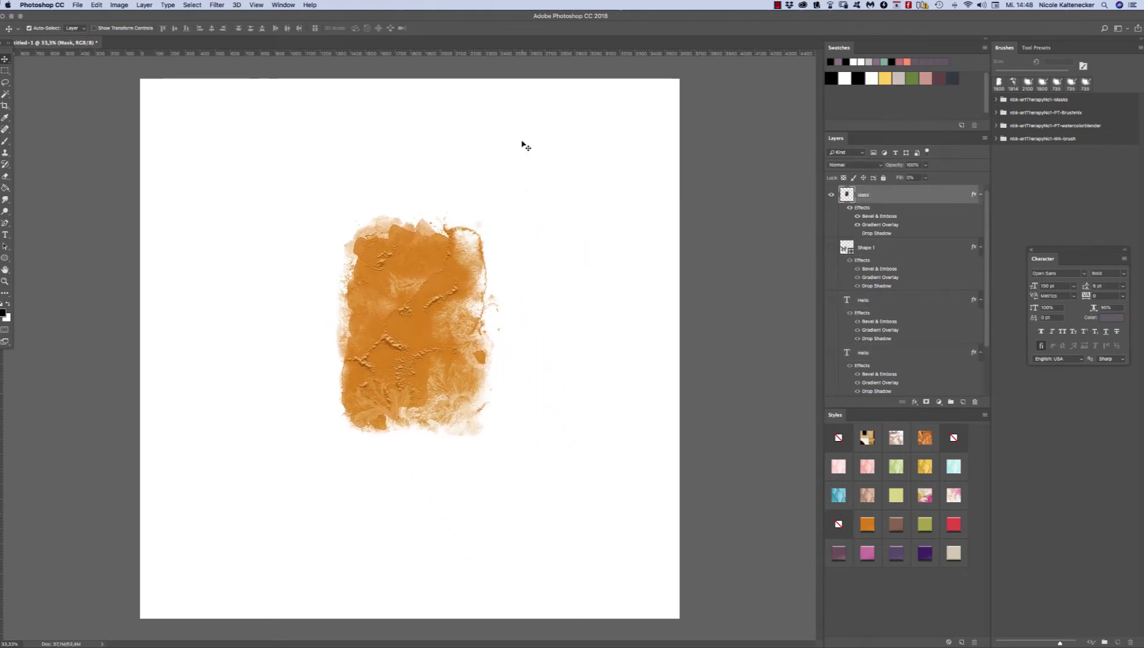
{"action": "left_click", "coordinate": [831, 195]}
Step: Add a new layer and stamp the flower bouquet brush nbk-artTherapyNo1-PT-Brushmix12 once in black near the canvas center
{"action": "left_click", "coordinate": [963, 402]}
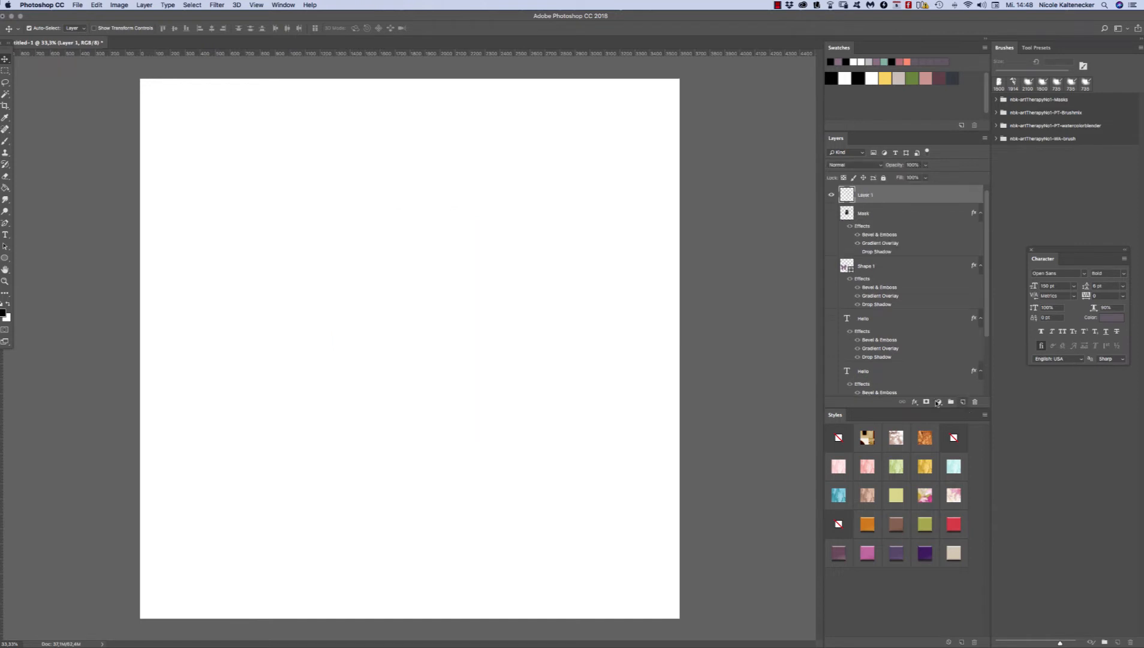
{"action": "left_click", "coordinate": [5, 140]}
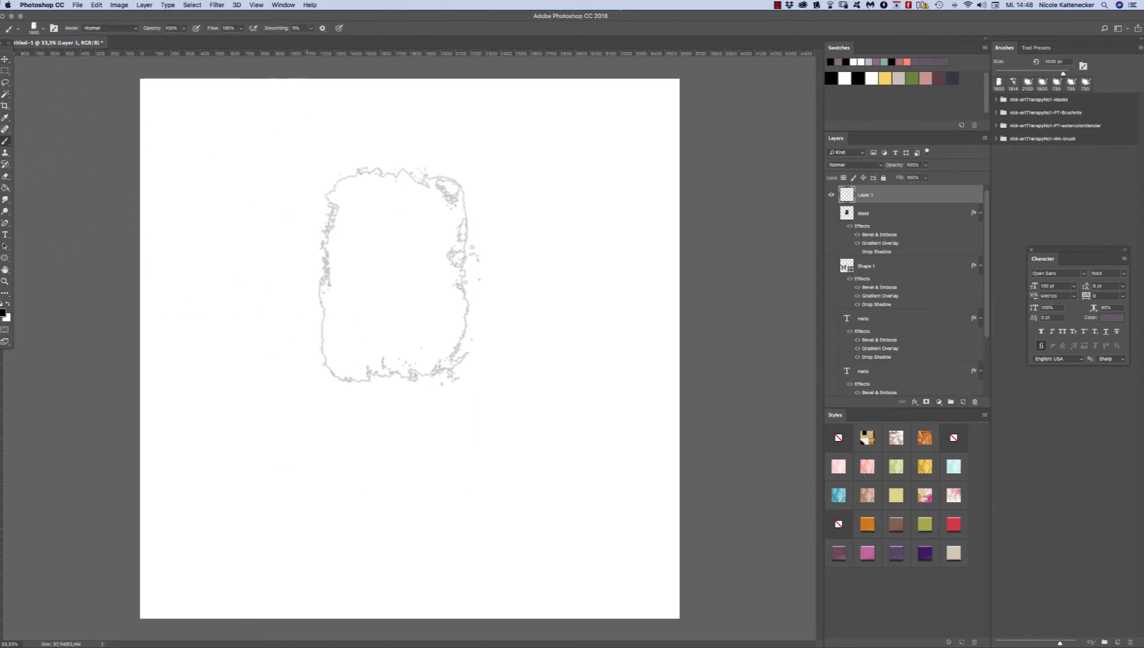
{"action": "right_click", "coordinate": [460, 315]}
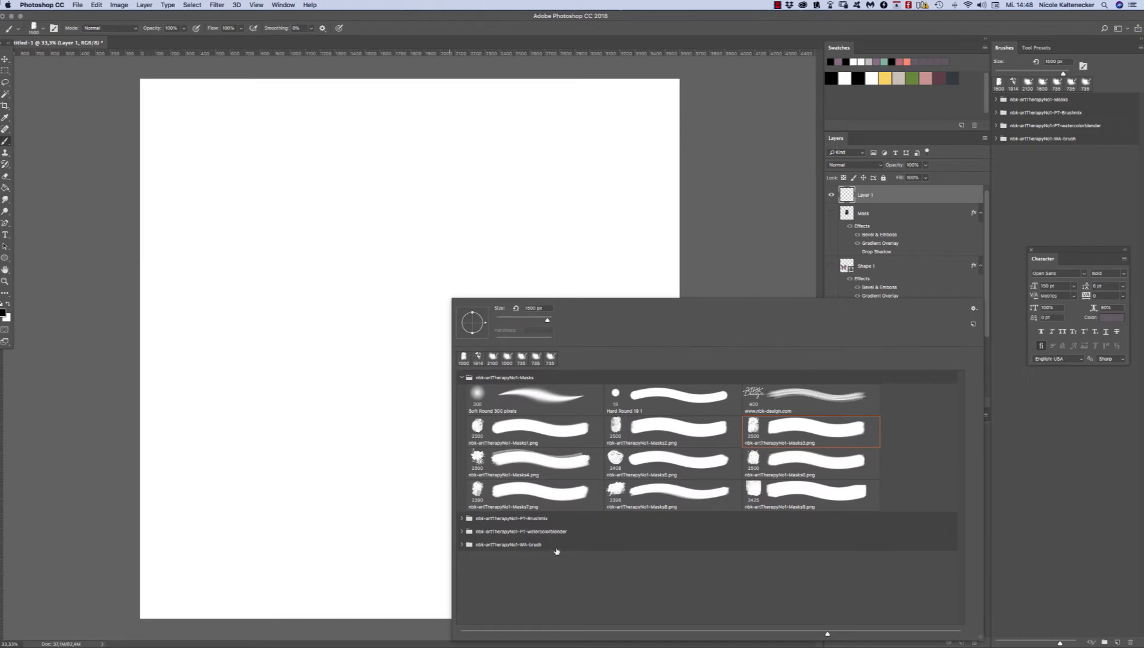
{"action": "left_click", "coordinate": [462, 518]}
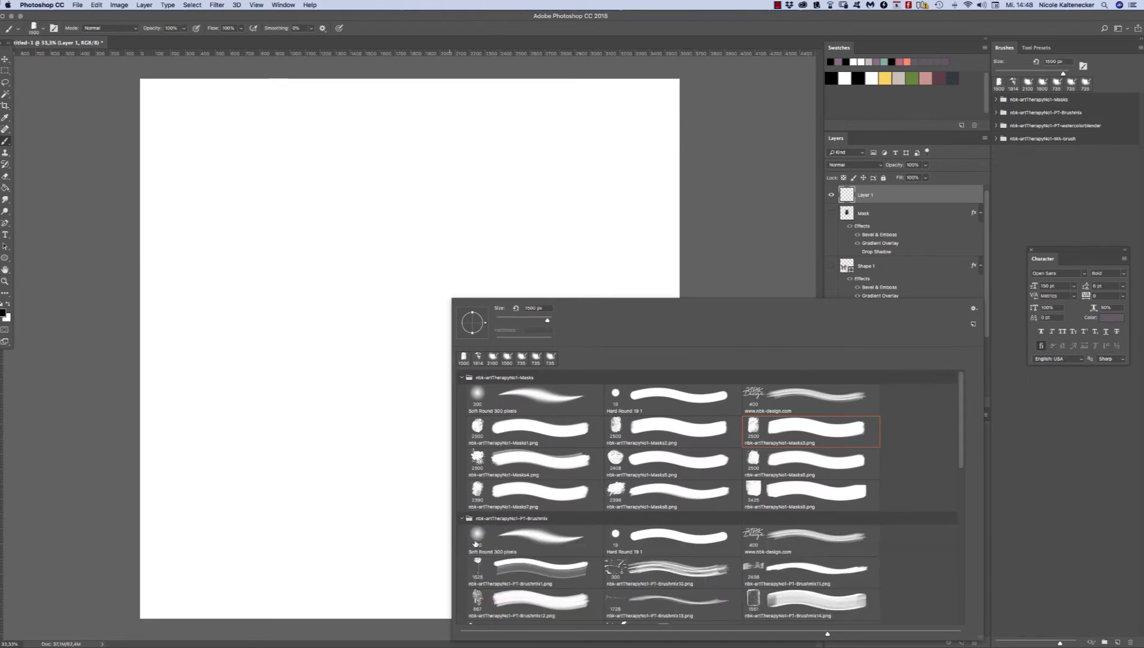
{"action": "left_click", "coordinate": [478, 600]}
{"action": "key", "text": "Return"}
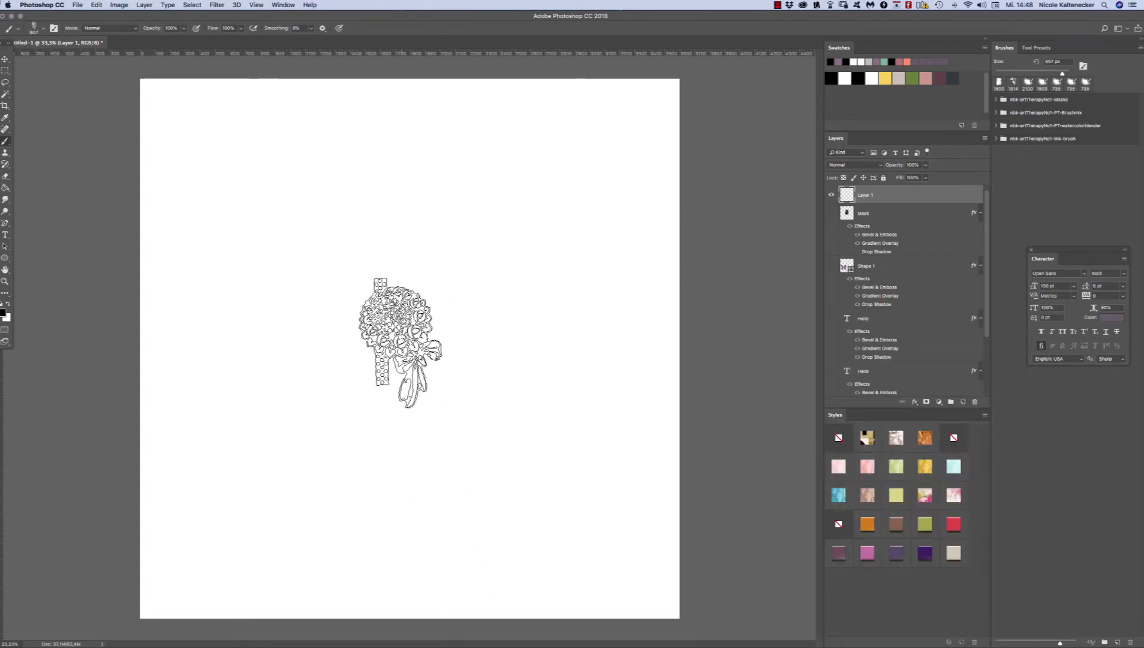
{"action": "left_click", "coordinate": [411, 320]}
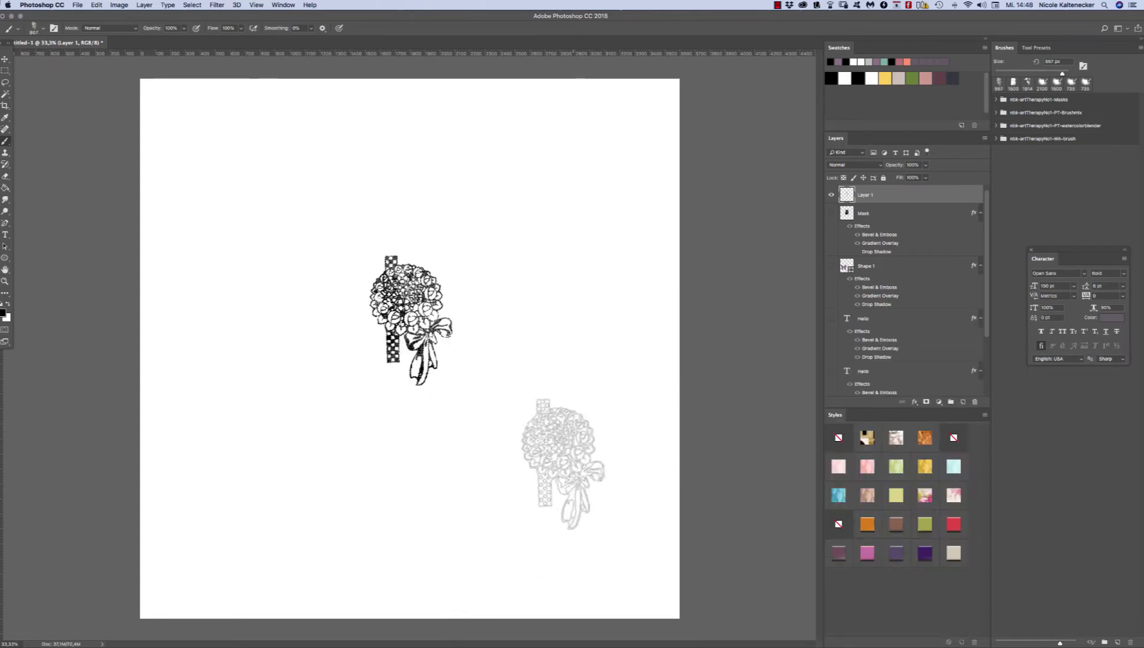
Step: Add a new layer and stamp the poppy brush nbk-artTherapyNo1-PT-Brushmix1 once in black, with its stem overlapping the bouquet
{"action": "right_click", "coordinate": [563, 463]}
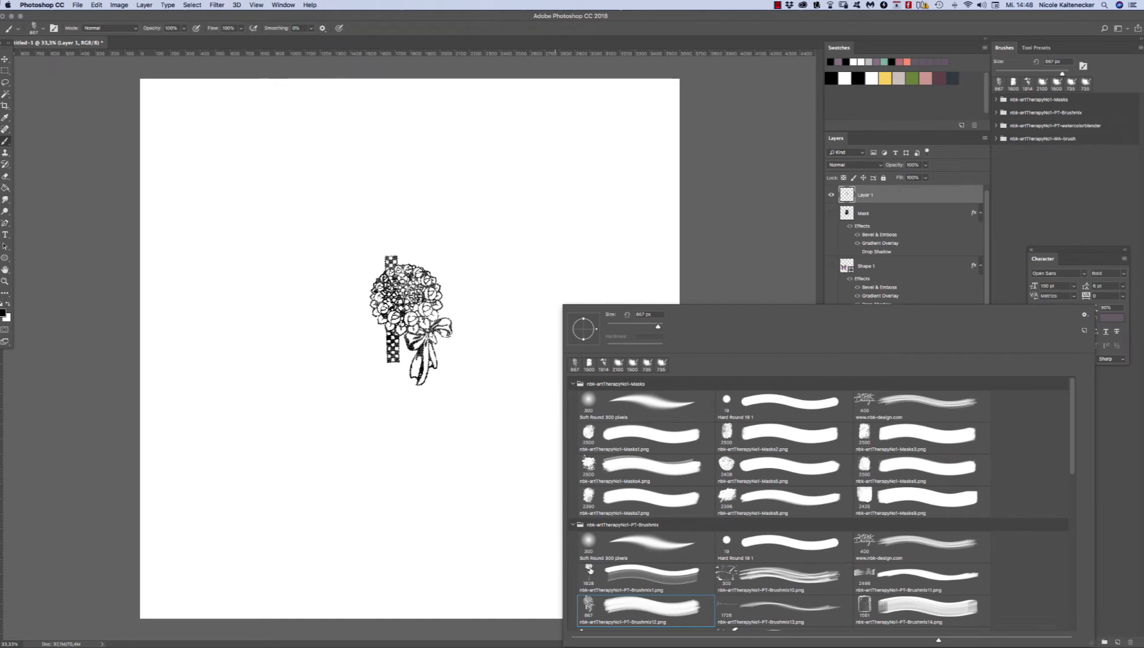
{"action": "left_click", "coordinate": [590, 570]}
{"action": "key", "text": "Return"}
{"action": "key", "text": "super+shift+n"}
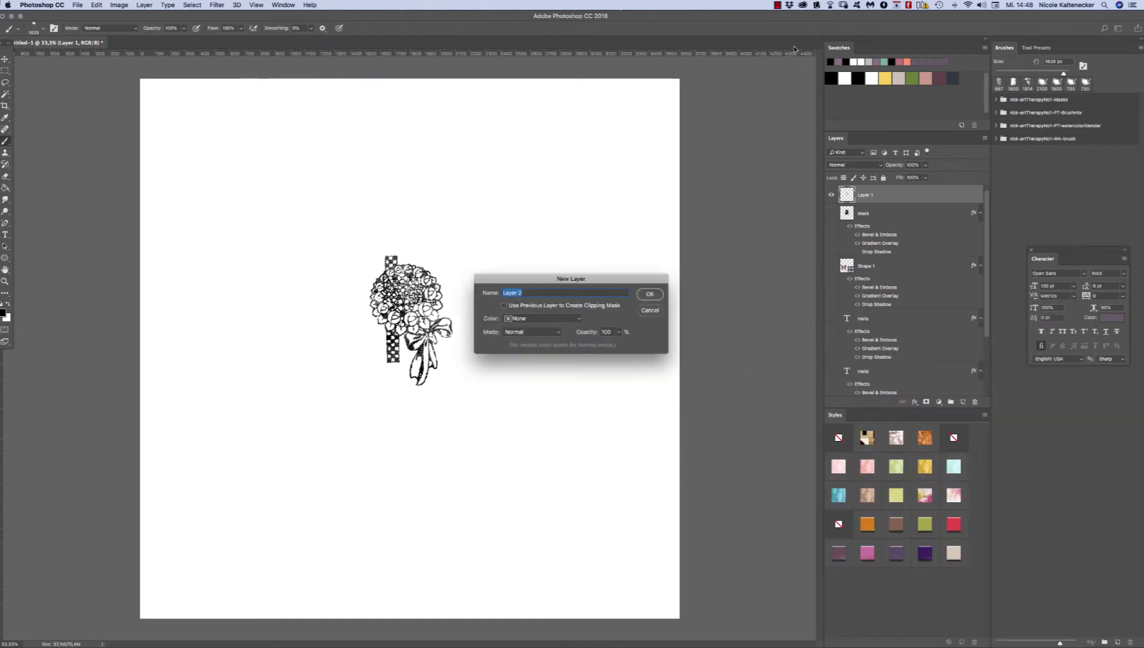
{"action": "key", "text": "Return"}
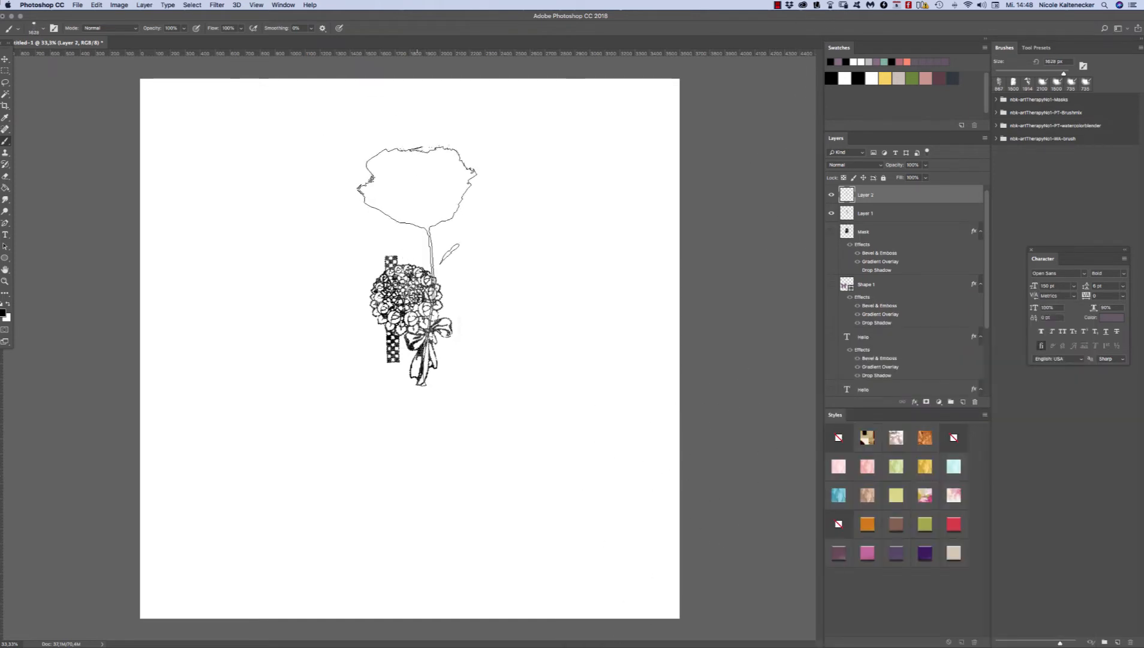
{"action": "left_click", "coordinate": [420, 261]}
Step: Add another new layer and stamp the leafy rose brush nbk-artTherapyNo1-PT-Brushmix21 once over the flower bouquet
{"action": "right_click", "coordinate": [618, 474]}
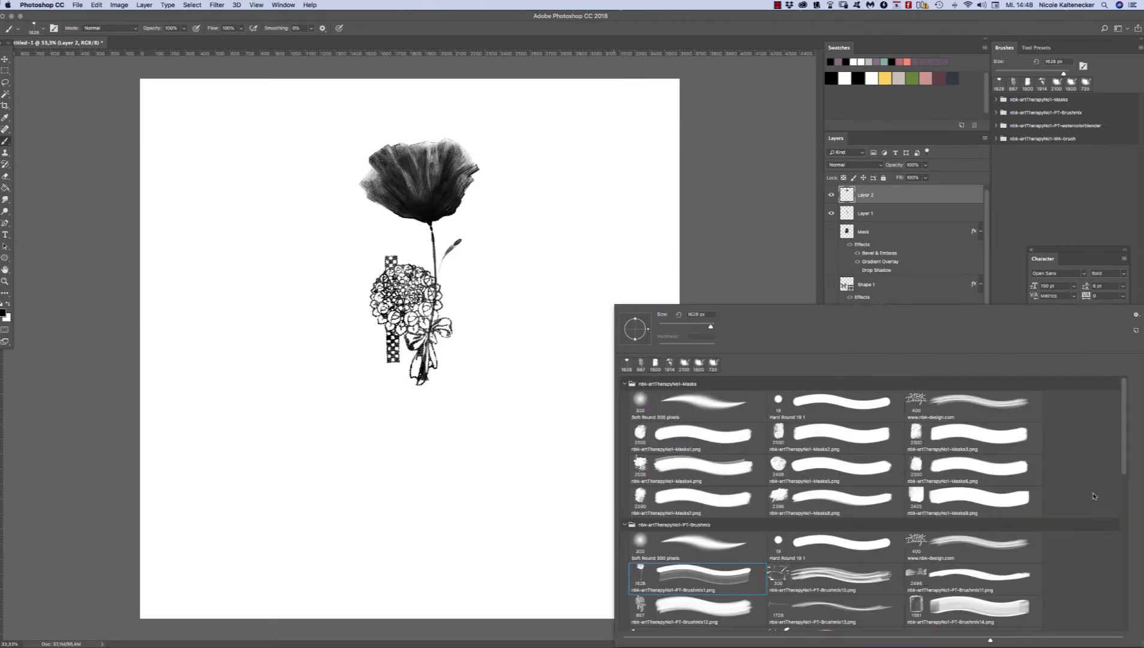
{"action": "left_click_drag", "start_coordinate": [1125, 457], "coordinate": [1072, 502]}
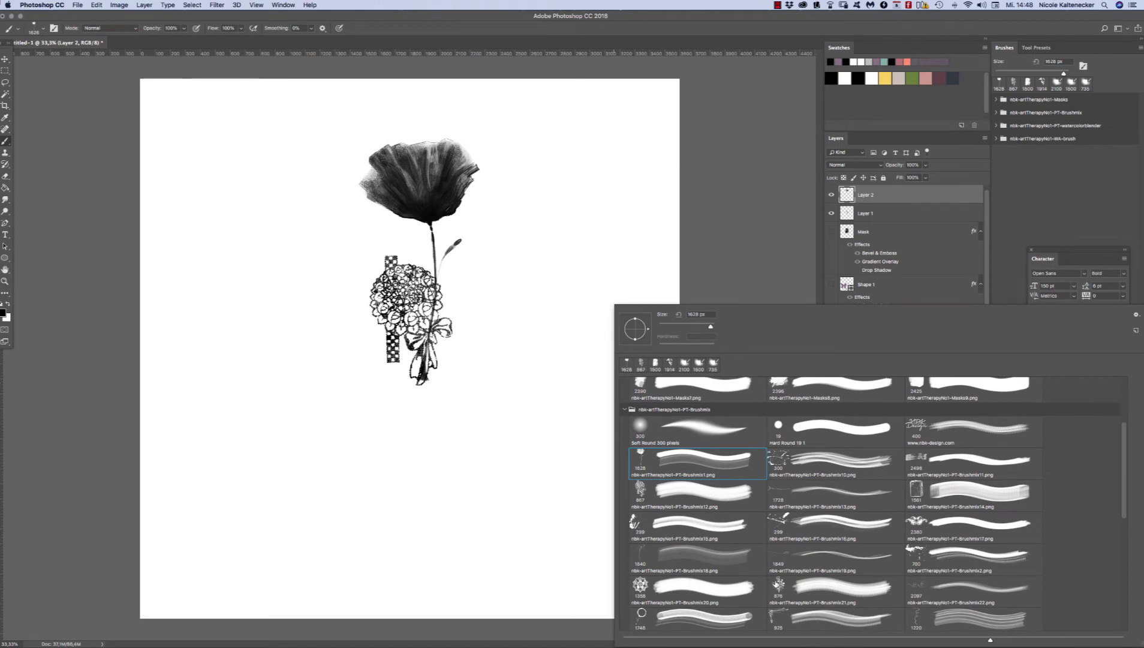
{"action": "double_click", "coordinate": [777, 585]}
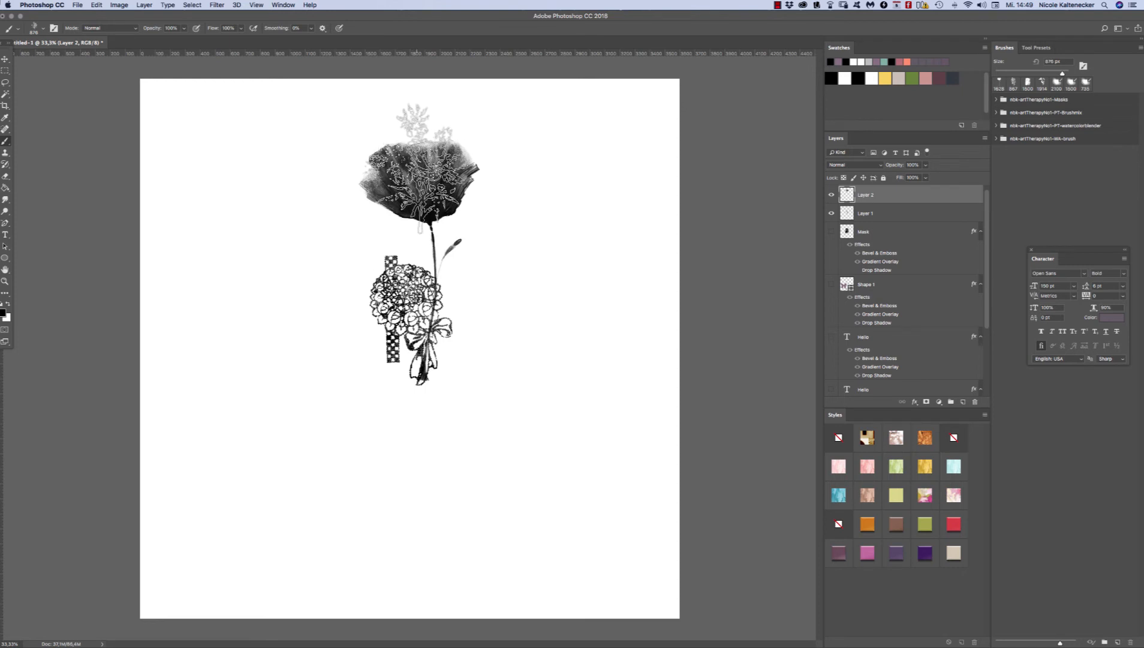
{"action": "key", "text": "super+shift+n"}
{"action": "key", "text": "Return"}
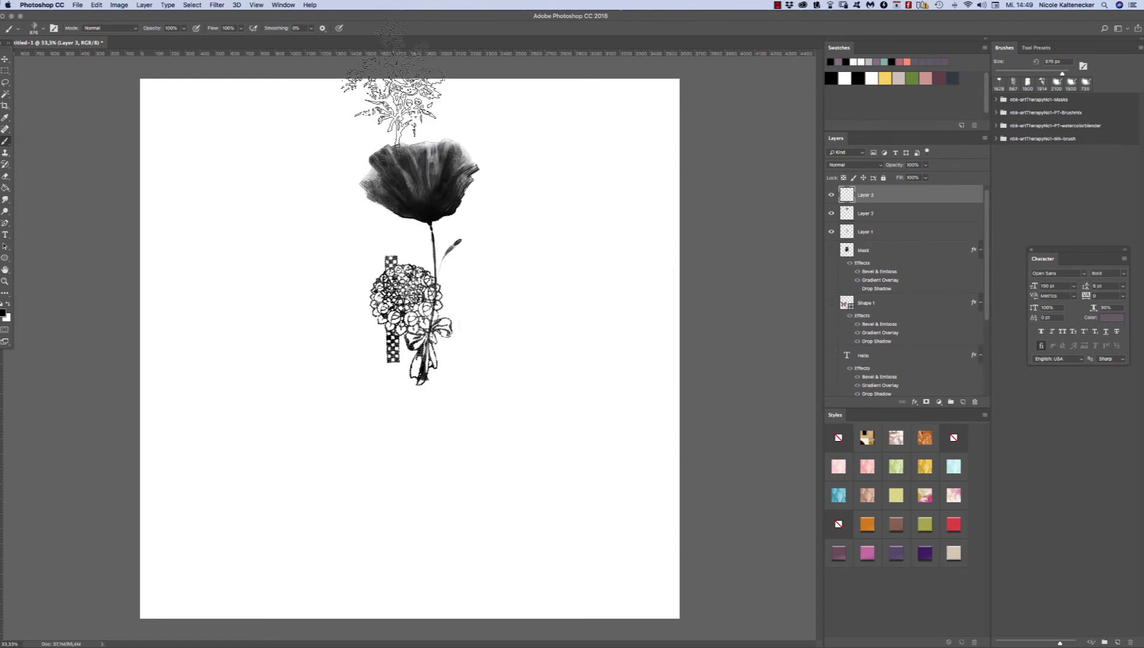
{"action": "left_click", "coordinate": [415, 291]}
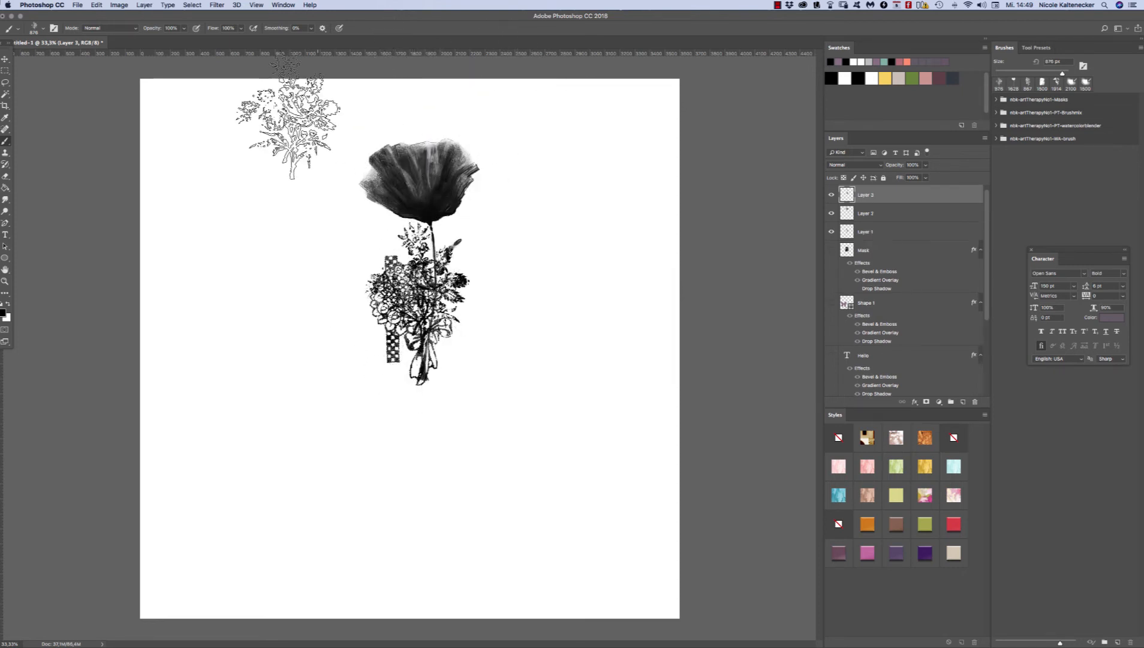
Step: Select the three stamped motif layers together and move them down to the middle of the canvas
{"action": "key", "text": "v"}
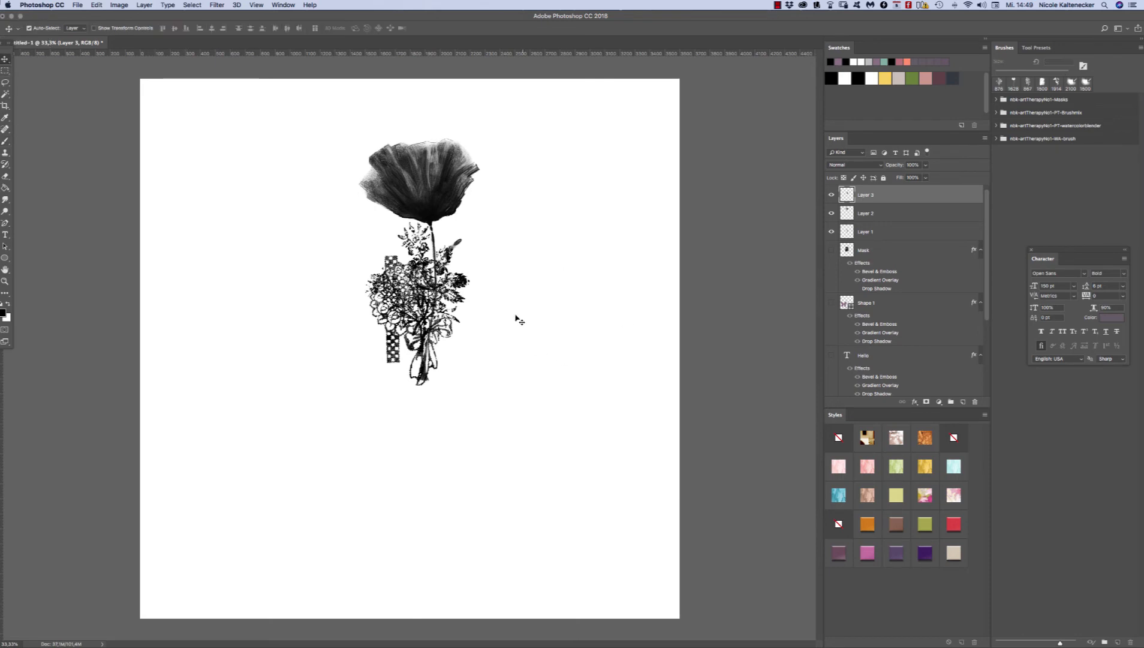
{"action": "left_click_drag", "start_coordinate": [543, 115], "coordinate": [422, 258]}
{"action": "left_click_drag", "start_coordinate": [426, 209], "coordinate": [417, 282]}
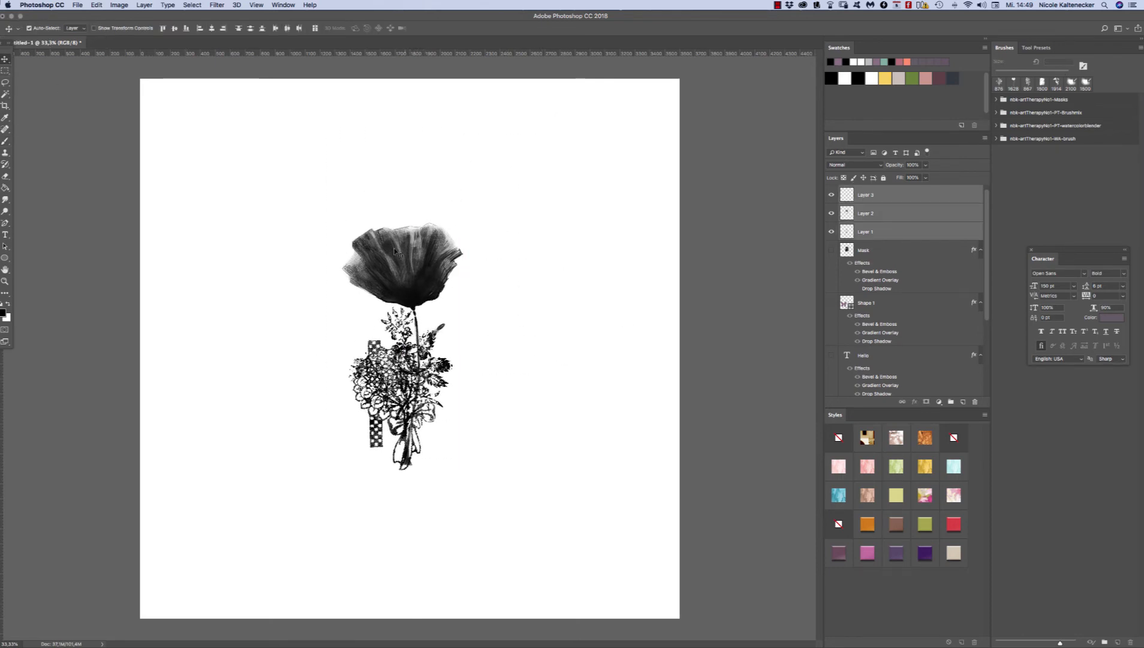
{"action": "scroll", "coordinate": [390, 228], "scroll_direction": "up", "scroll_amount": 5}
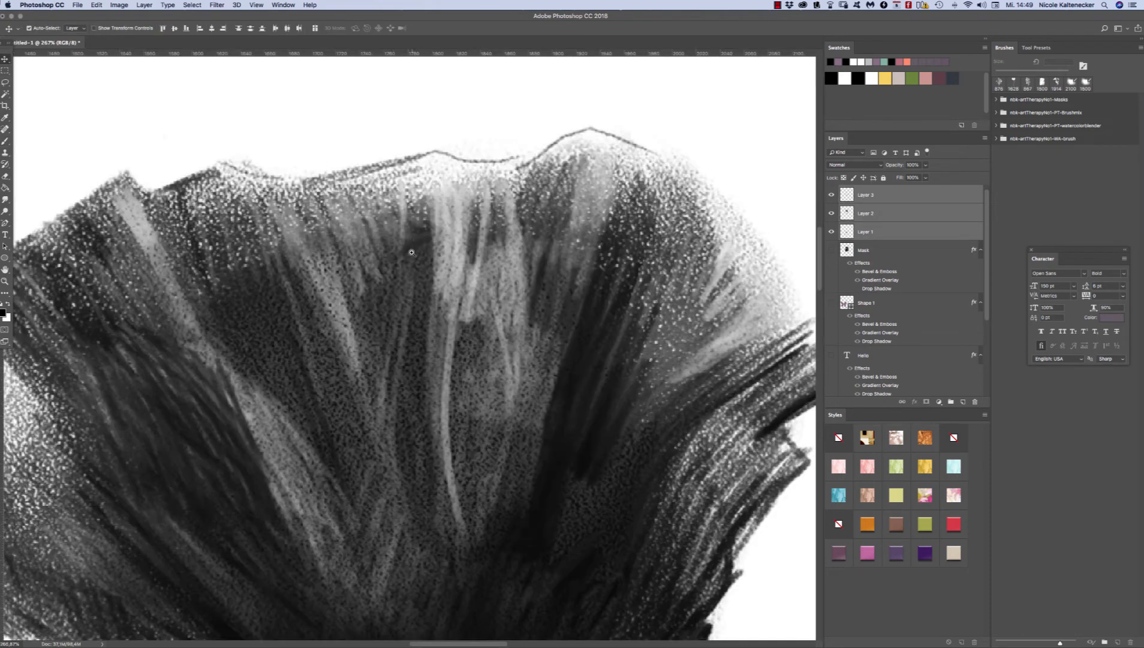
{"action": "scroll", "coordinate": [414, 286], "scroll_direction": "down", "scroll_amount": 5}
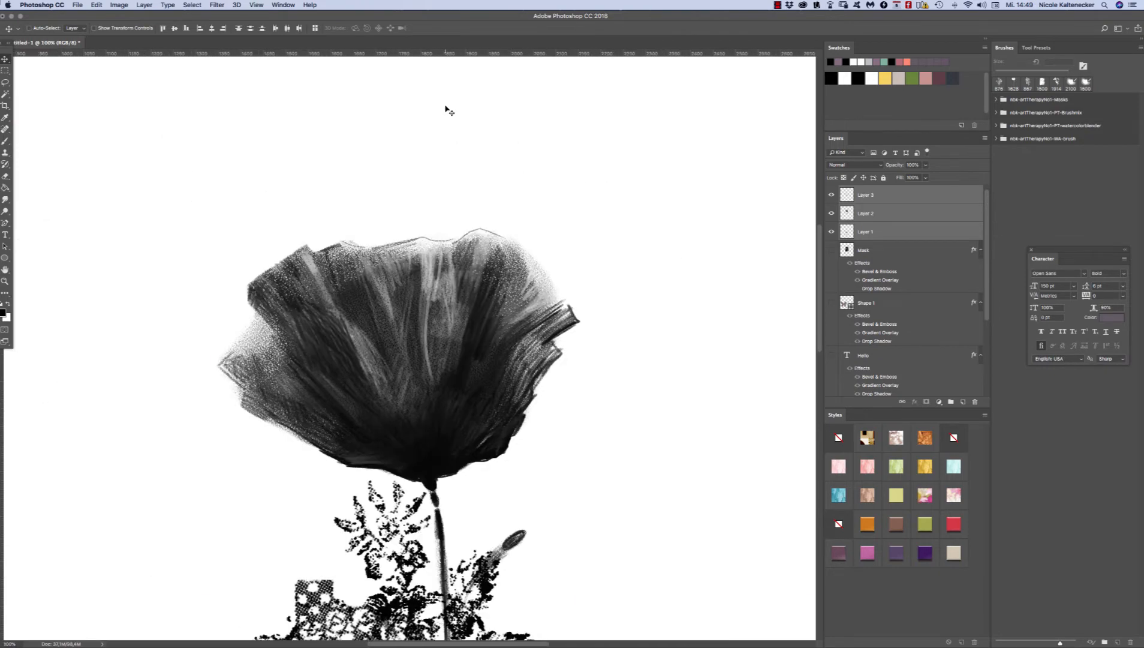
Step: Move the poppy alone to the right and slightly up, clear of the other two motifs
{"action": "key", "text": "super+0"}
{"action": "left_click_drag", "start_coordinate": [285, 189], "coordinate": [521, 527]}
{"action": "left_click_drag", "start_coordinate": [577, 243], "coordinate": [539, 299]}
{"action": "left_click_drag", "start_coordinate": [482, 221], "coordinate": [572, 197]}
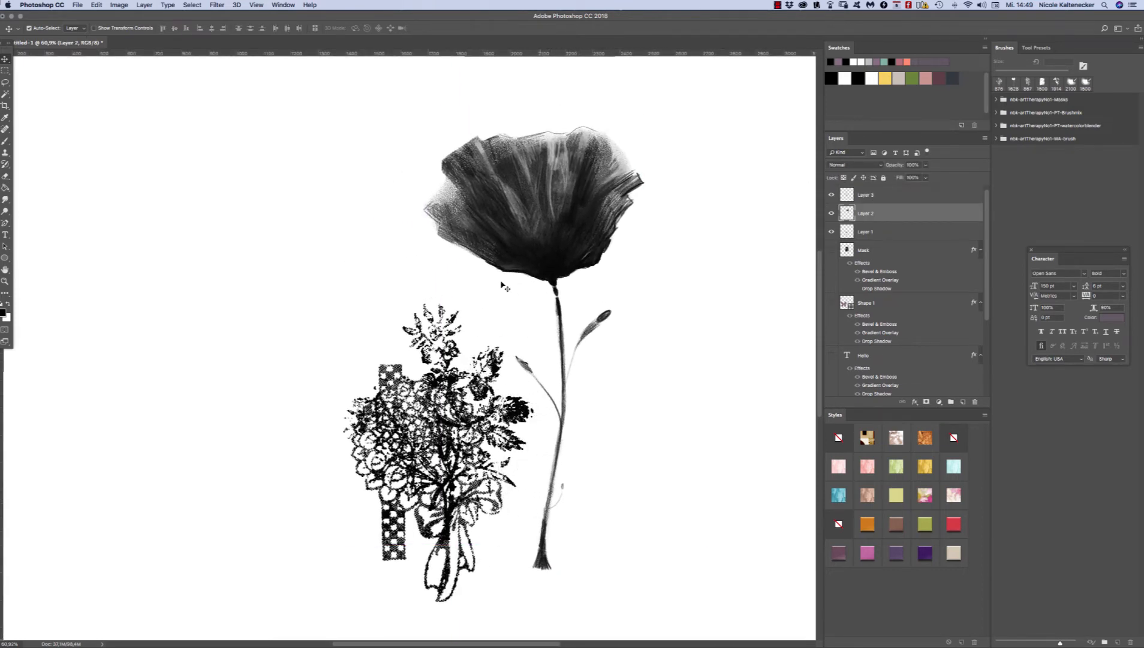
Step: Move the leafy rose motif up and left, and shift the ribboned bouquet slightly right and down so all three motifs stand apart
{"action": "left_click_drag", "start_coordinate": [478, 365], "coordinate": [341, 259]}
{"action": "left_click_drag", "start_coordinate": [414, 436], "coordinate": [443, 444]}
{"action": "left_click_drag", "start_coordinate": [373, 327], "coordinate": [410, 287]}
{"action": "left_click", "coordinate": [426, 312]}
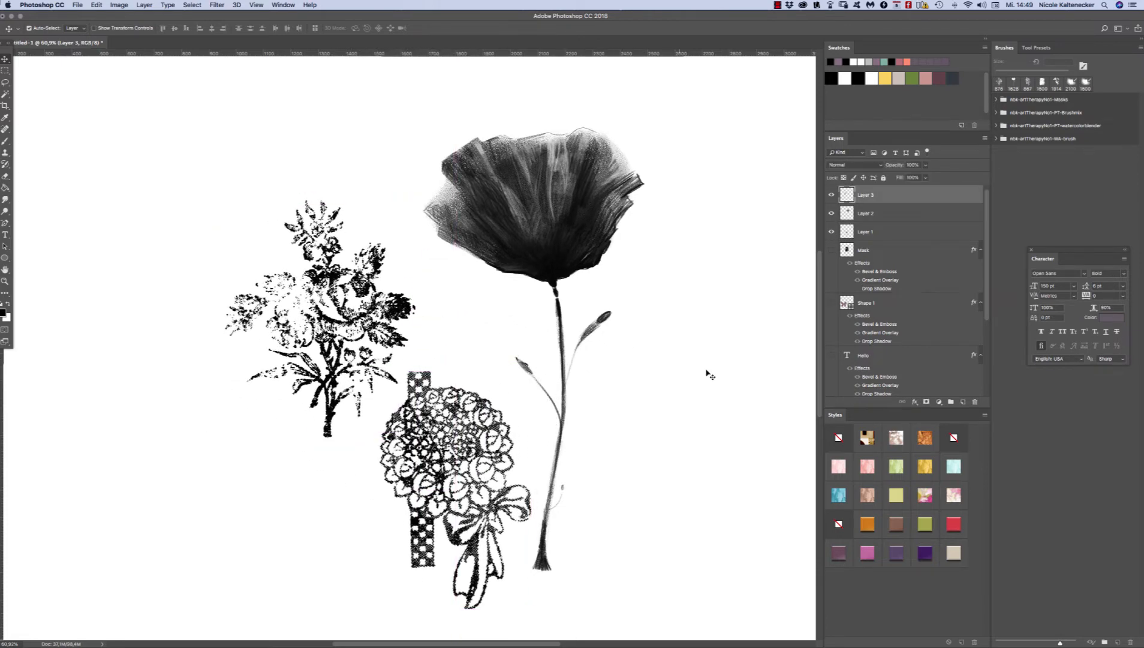
{"action": "mouse_move", "coordinate": [484, 526]}
{"action": "left_mouse_down"}
{"action": "mouse_move", "coordinate": [472, 527]}
{"action": "mouse_move", "coordinate": [482, 531]}
{"action": "left_mouse_up"}
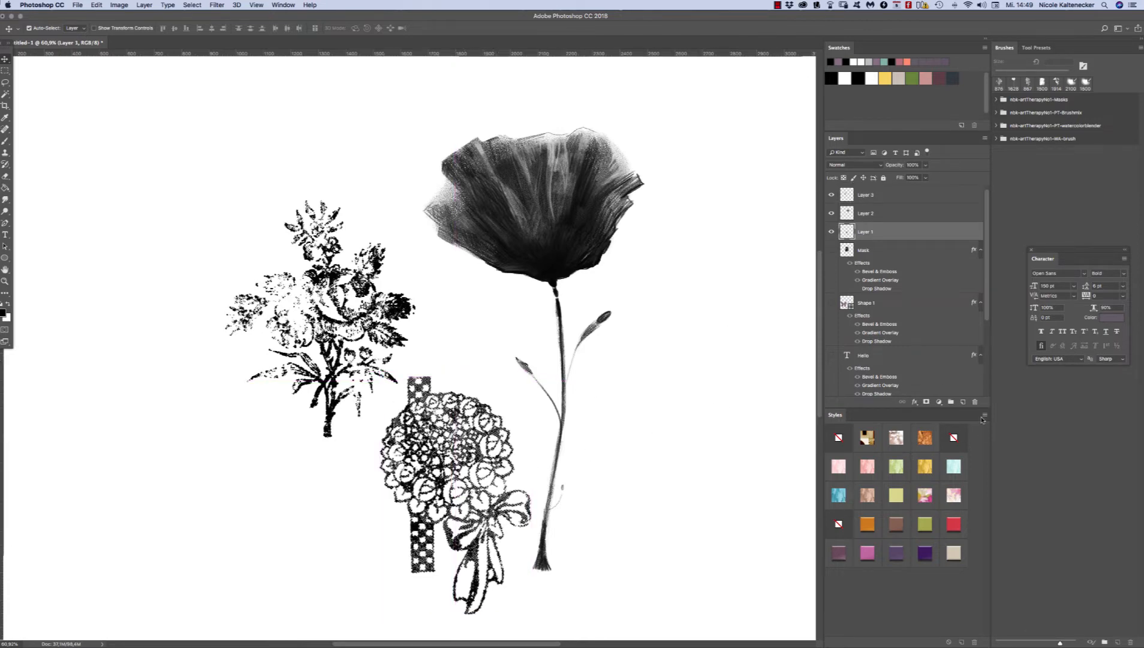
Step: Switch to Finder and, in the Styles folder, select the wonderFALL, Wildflowers gesso-smears and both Autumn-Whisper style files
{"action": "mouse_move", "coordinate": [663, 639]}
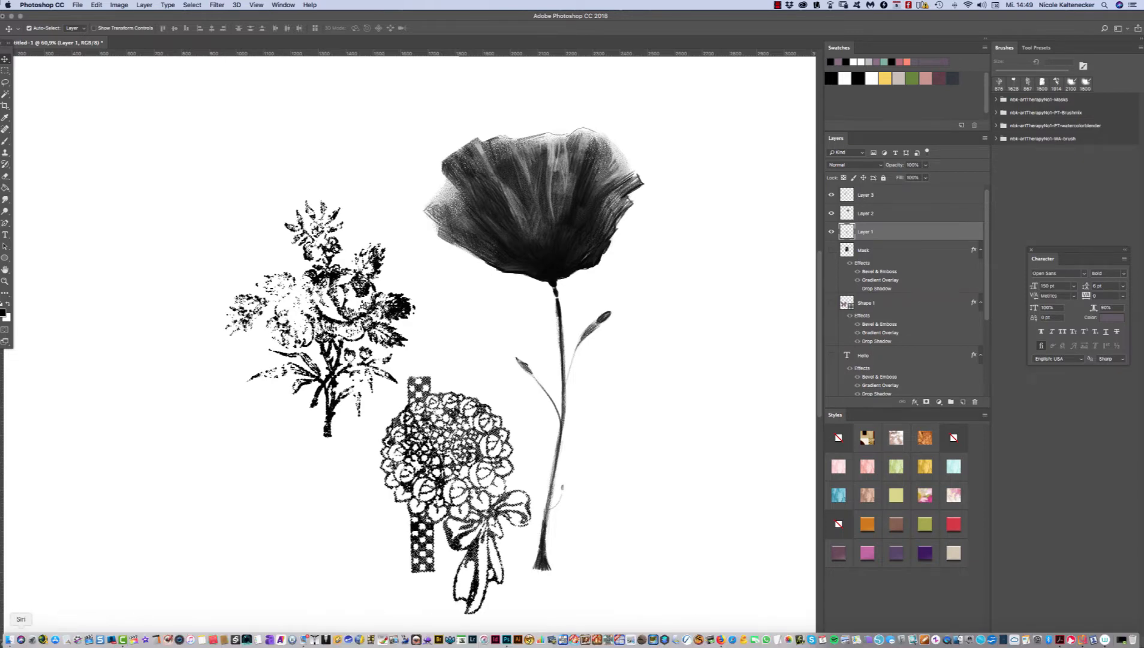
{"action": "left_click", "coordinate": [8, 639]}
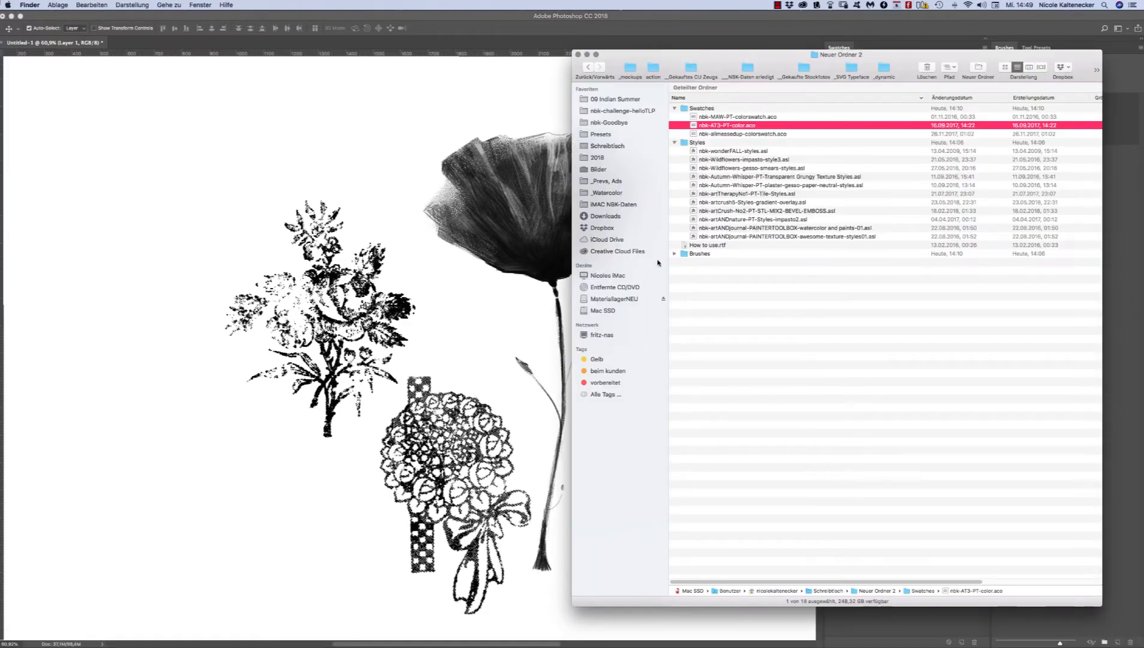
{"action": "left_click", "coordinate": [733, 143]}
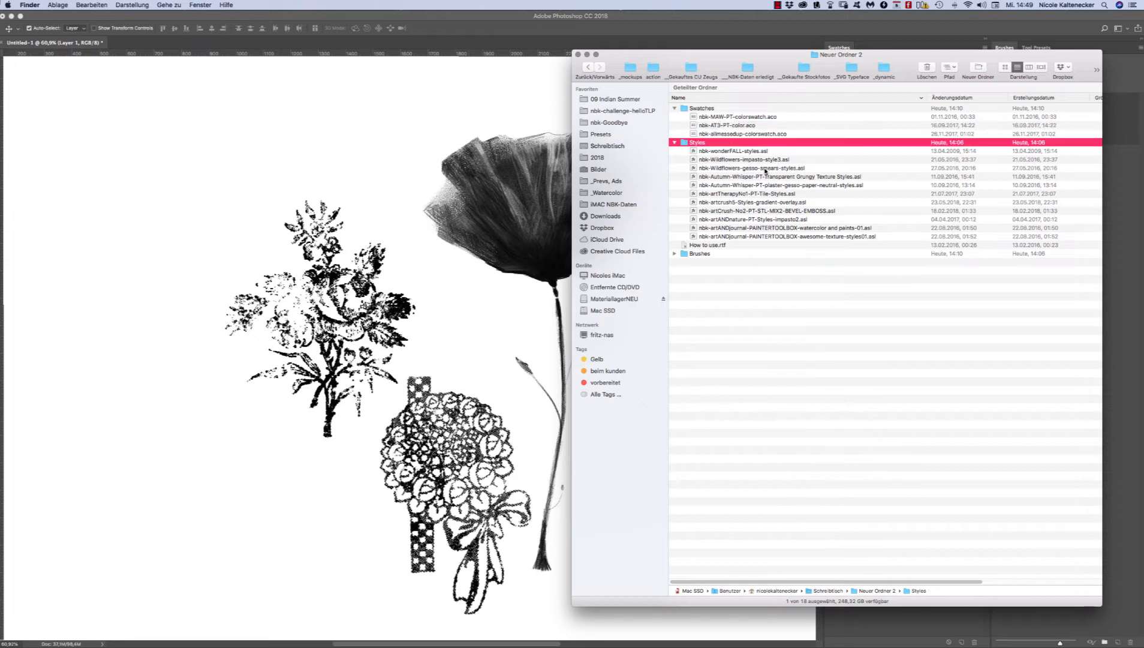
{"action": "left_click", "coordinate": [749, 151]}
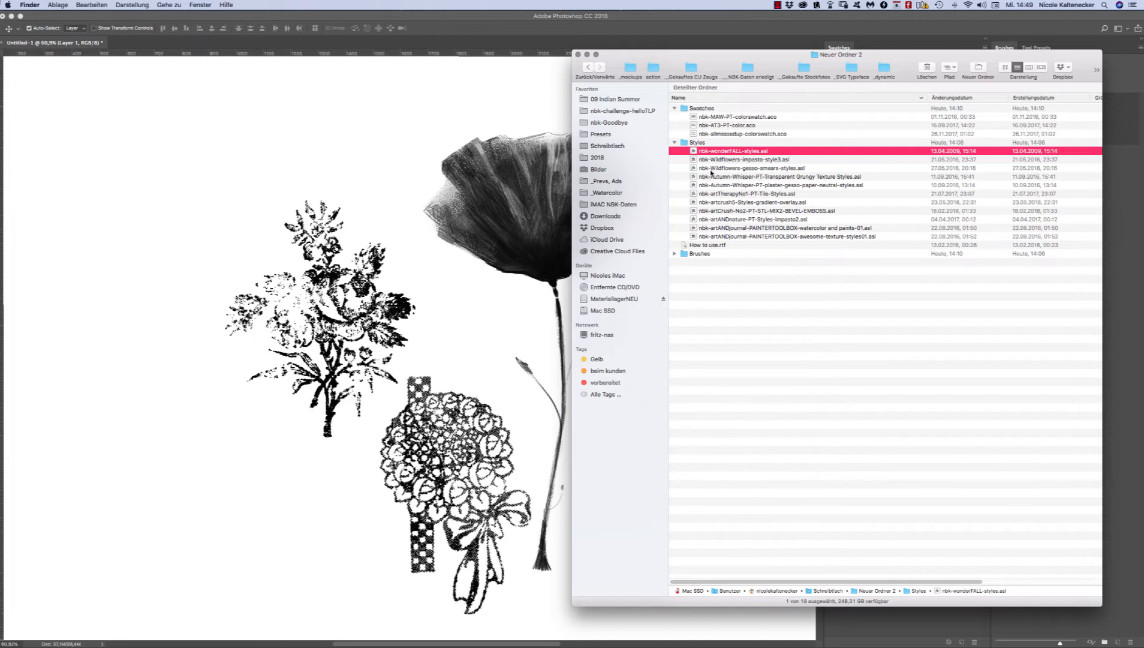
{"action": "left_click", "coordinate": [759, 168], "text": "super"}
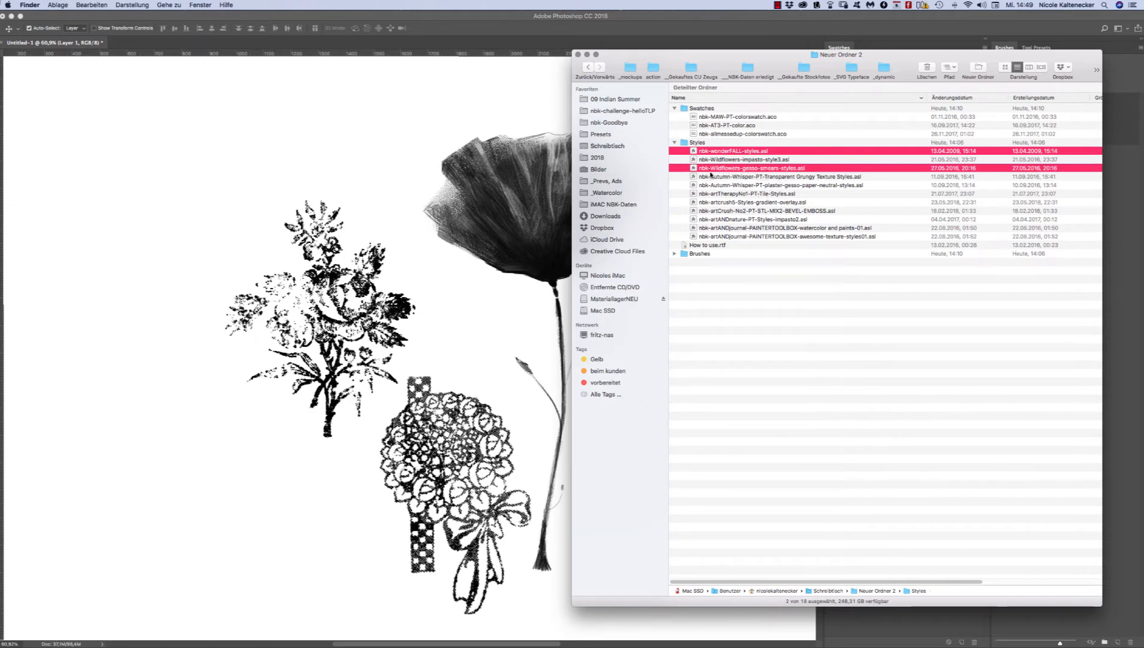
{"action": "left_click", "coordinate": [794, 177], "text": "super"}
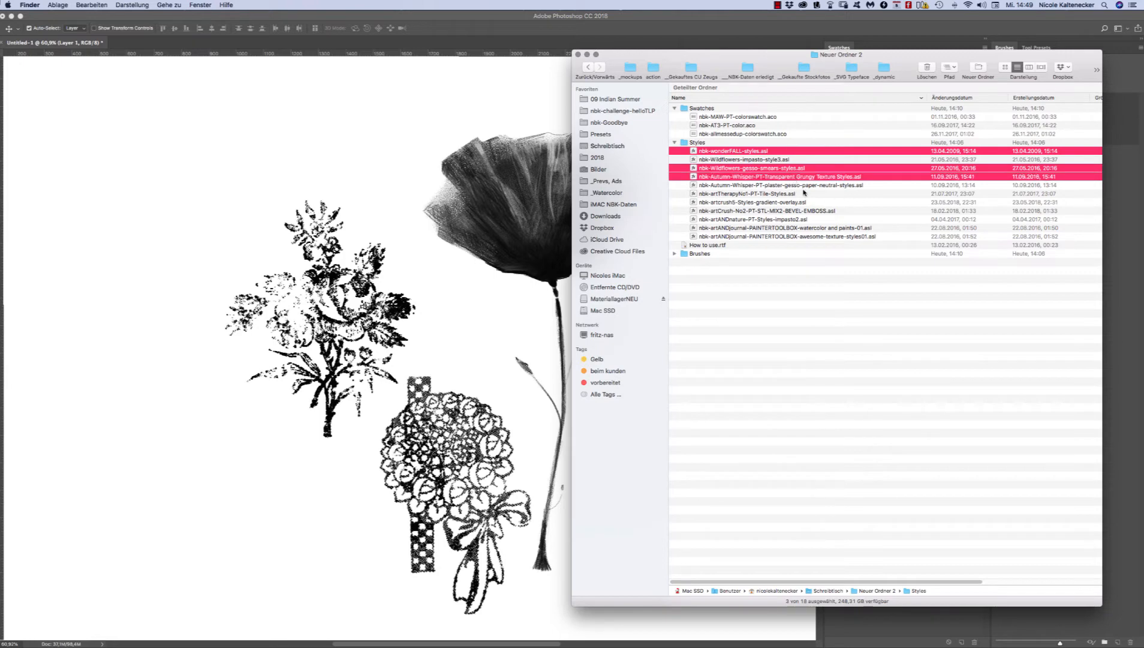
{"action": "left_click", "coordinate": [796, 185], "text": "super"}
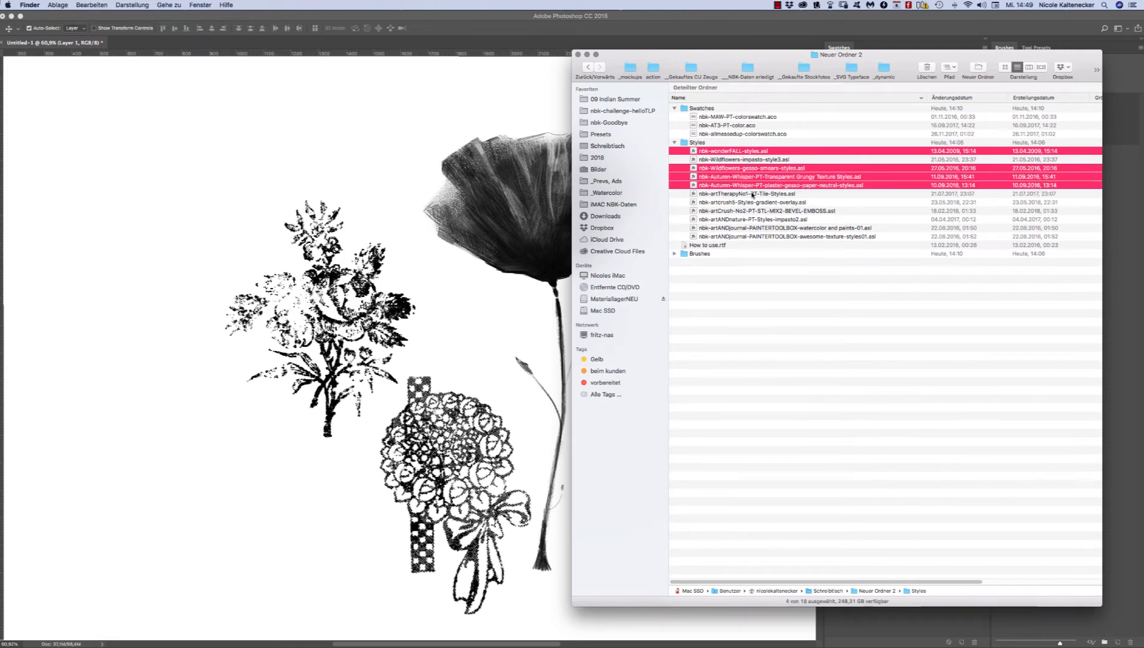
Step: Add the artTherapyNo1 Tile, artcrush5 gradient-overlay, artANDnature impasto2 and PAINTERTOOLBOX watercolor and paints-01 style files to the selection
{"action": "left_click", "coordinate": [774, 195], "text": "super"}
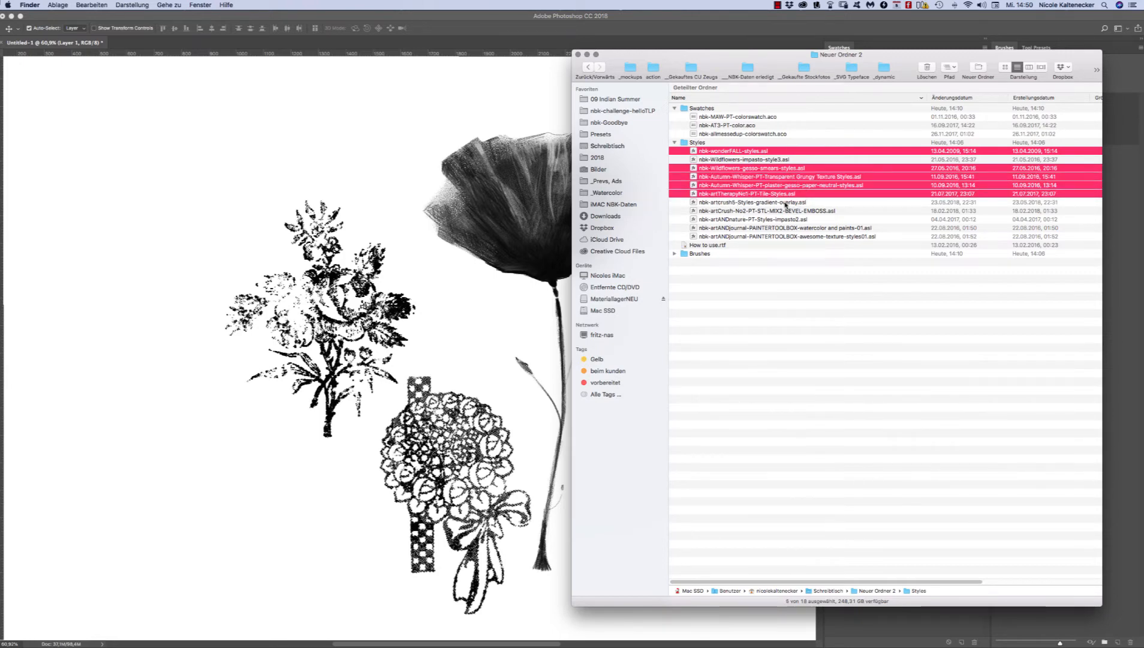
{"action": "left_click", "coordinate": [786, 202], "text": "super"}
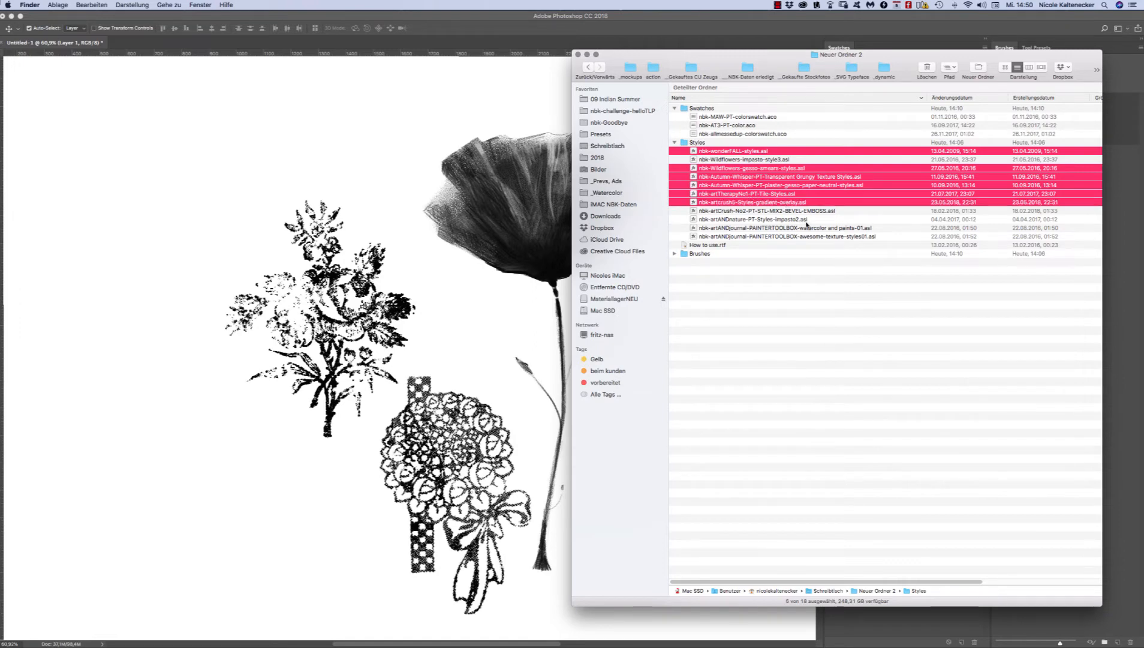
{"action": "left_click", "coordinate": [781, 219], "text": "super"}
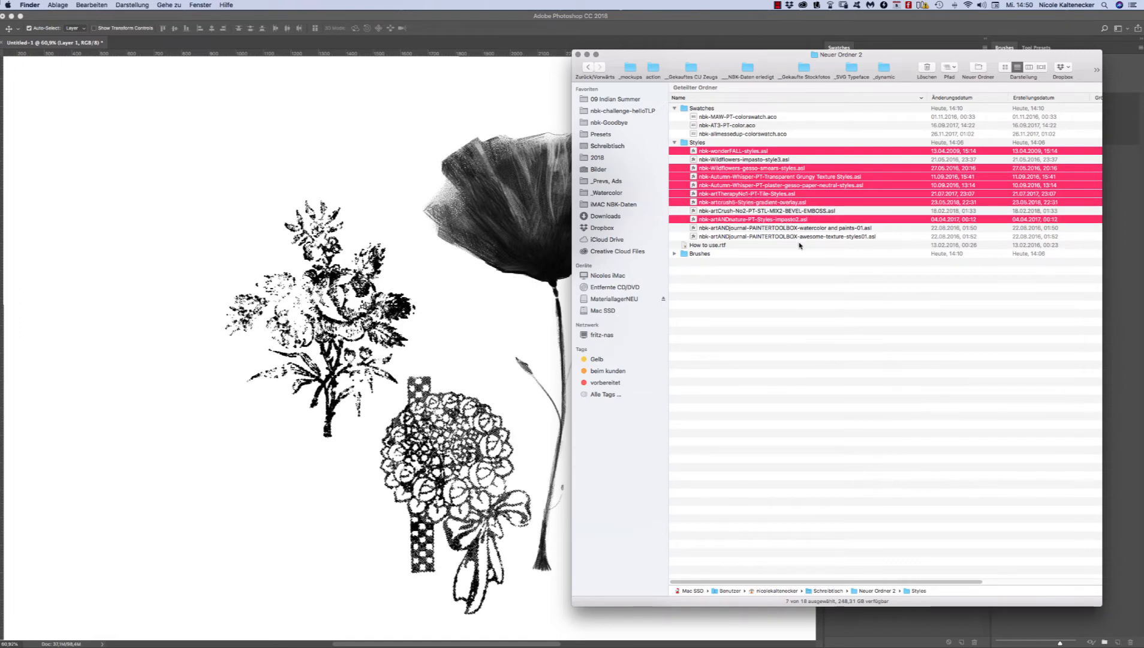
{"action": "left_click", "coordinate": [846, 228], "text": "super"}
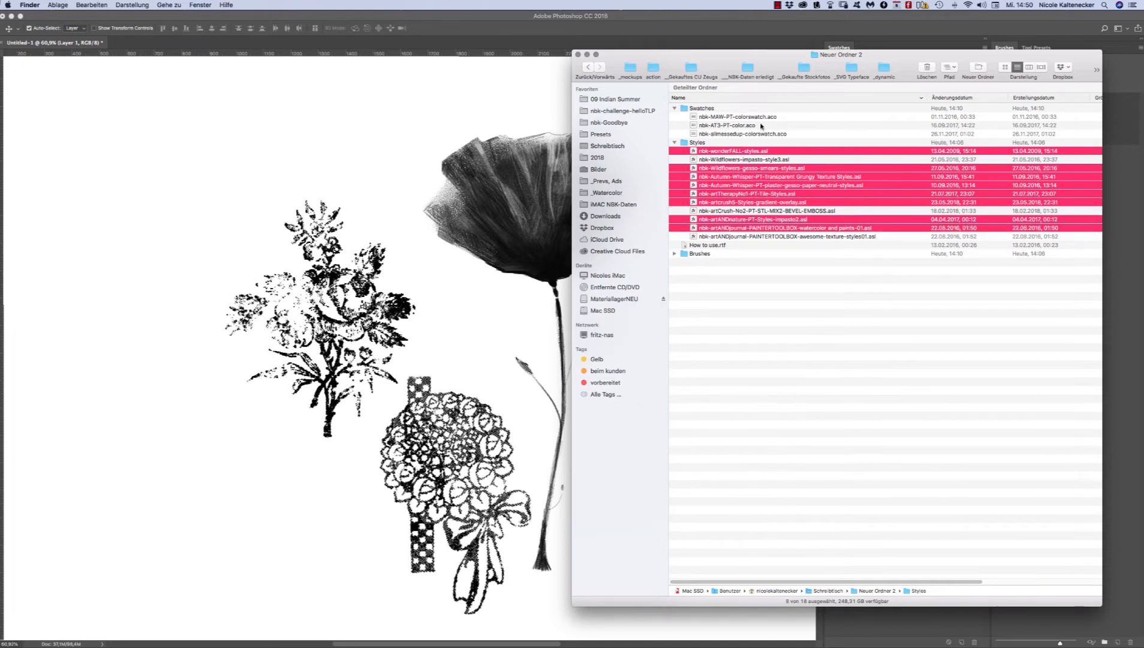
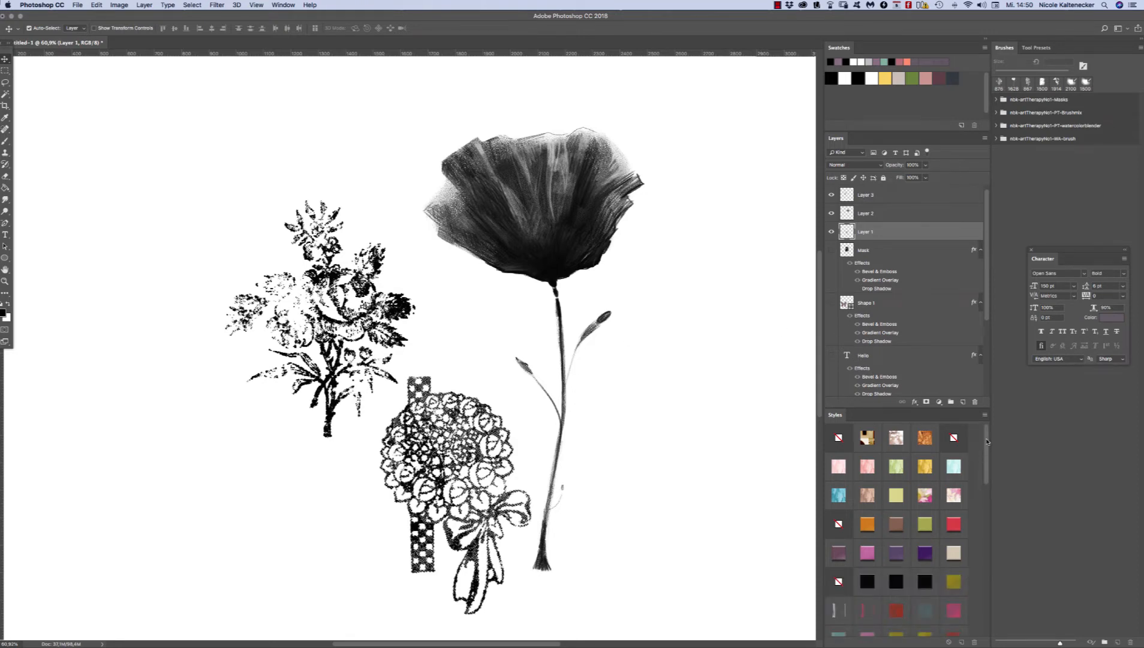
Step: Move the poppy slightly right and down, trying a magenta watercolor style and then a coral pink style on it
{"action": "left_click_drag", "start_coordinate": [986, 442], "coordinate": [976, 378]}
{"action": "left_click_drag", "start_coordinate": [987, 447], "coordinate": [988, 496]}
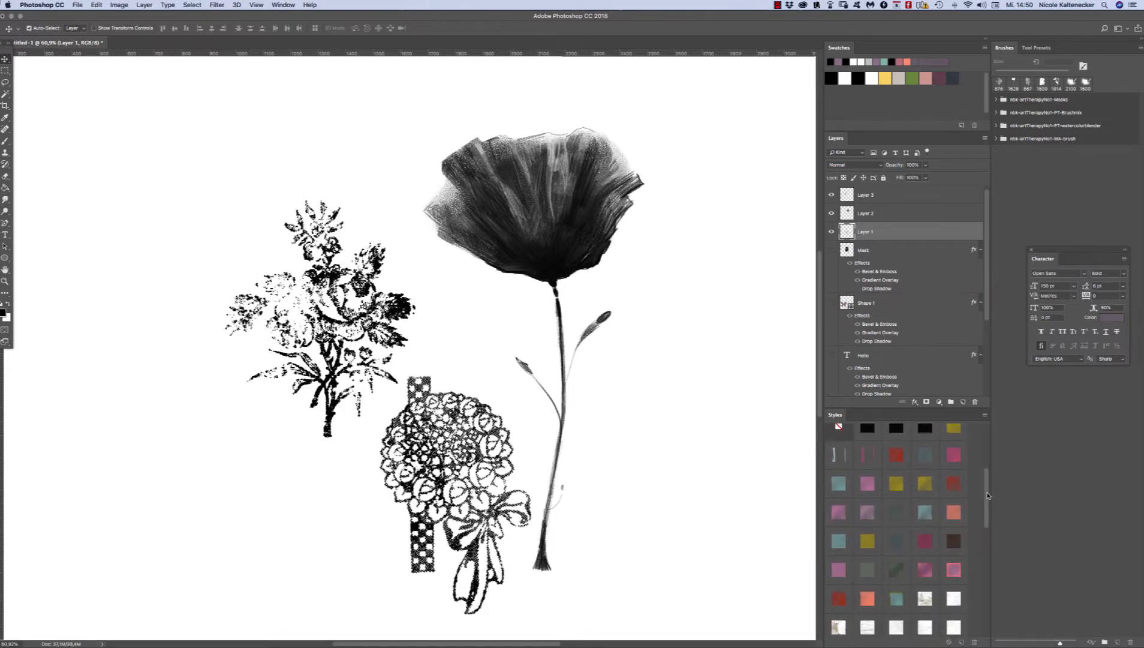
{"action": "left_click", "coordinate": [593, 237]}
{"action": "left_click_drag", "start_coordinate": [592, 237], "coordinate": [619, 236]}
{"action": "left_click", "coordinate": [839, 505]}
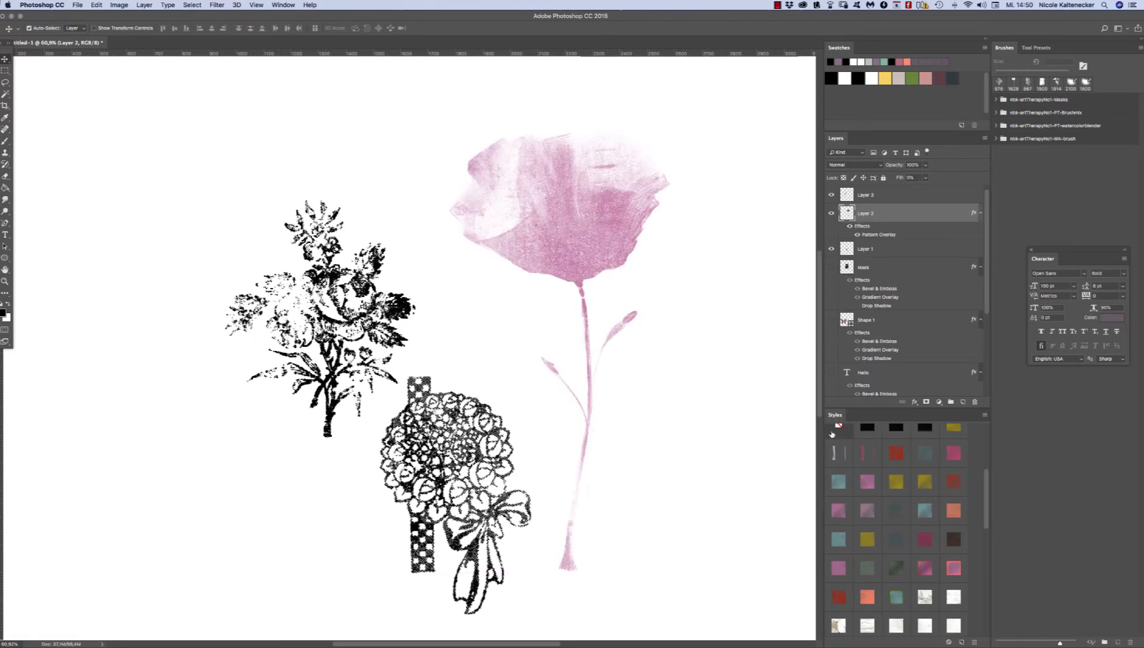
{"action": "left_click_drag", "start_coordinate": [572, 204], "coordinate": [593, 251]}
{"action": "left_click", "coordinate": [955, 564]}
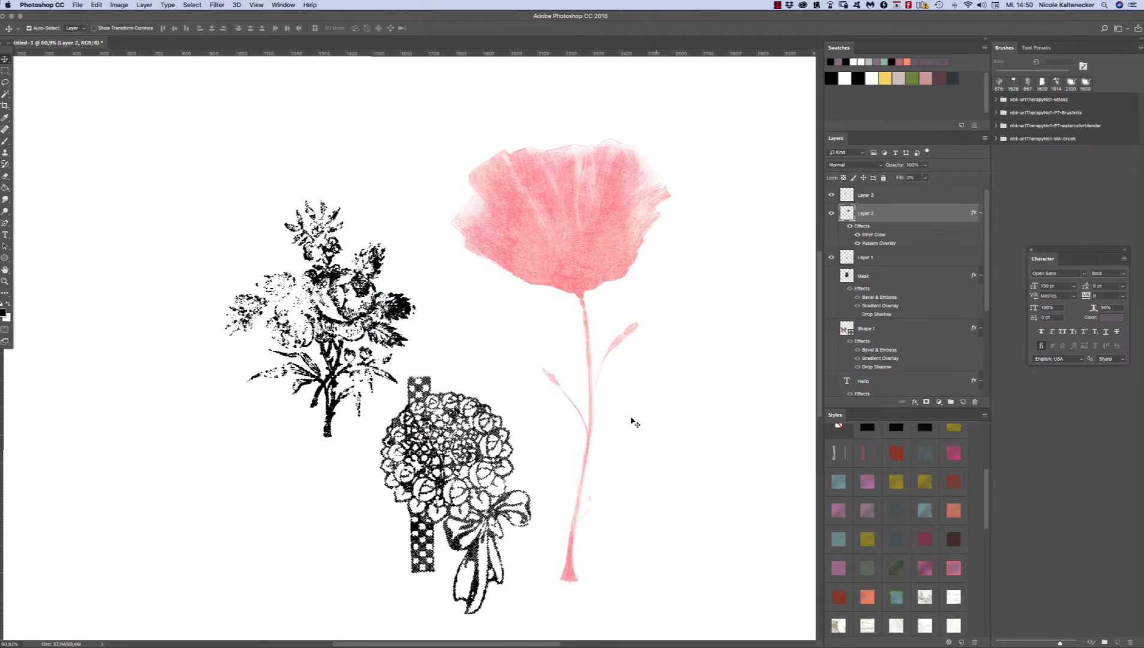
Step: Shift the ribboned bouquet slightly right and try a white texture style on it before applying the dark green gradient style
{"action": "left_click_drag", "start_coordinate": [486, 433], "coordinate": [502, 433]}
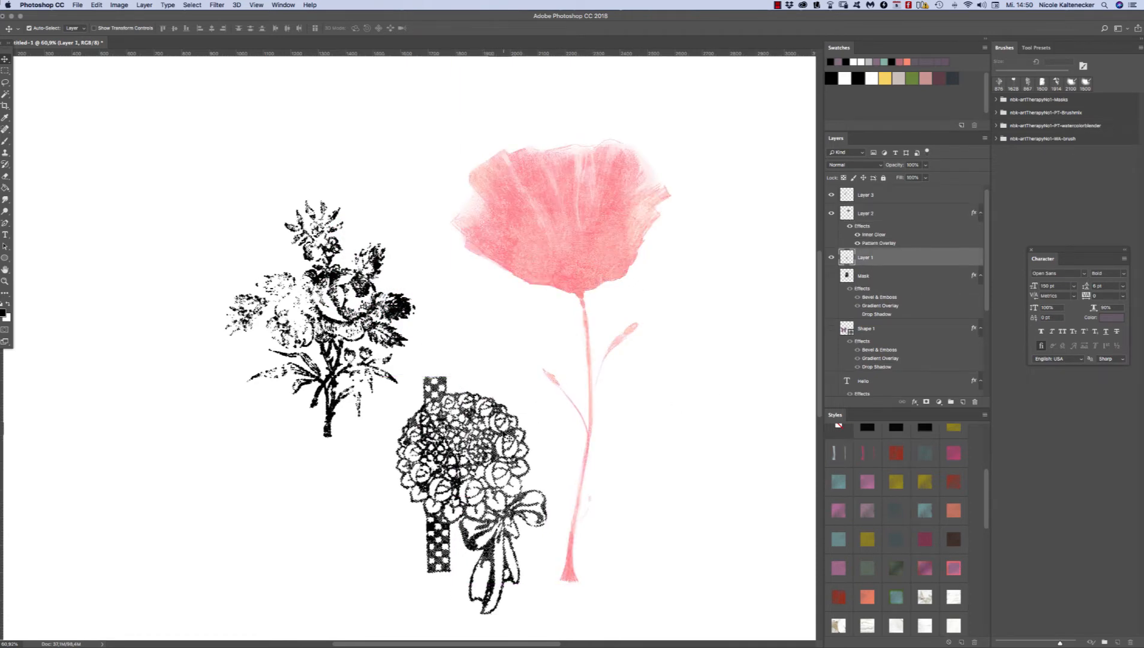
{"action": "left_click", "coordinate": [924, 597]}
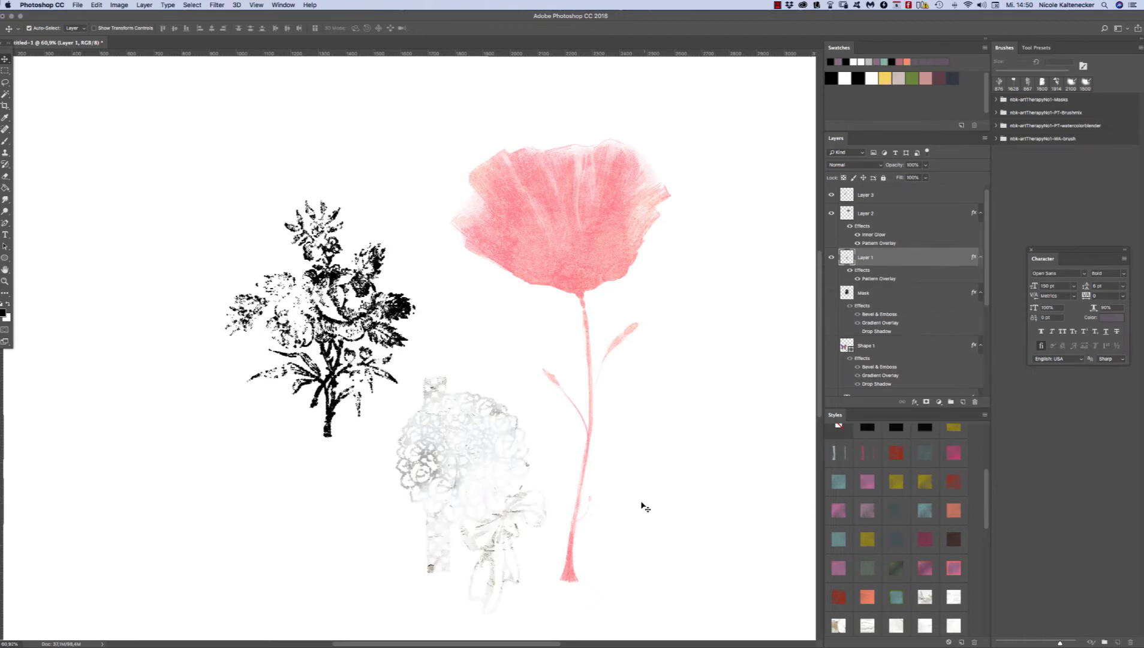
{"action": "left_click", "coordinate": [866, 568]}
{"action": "left_click", "coordinate": [895, 568]}
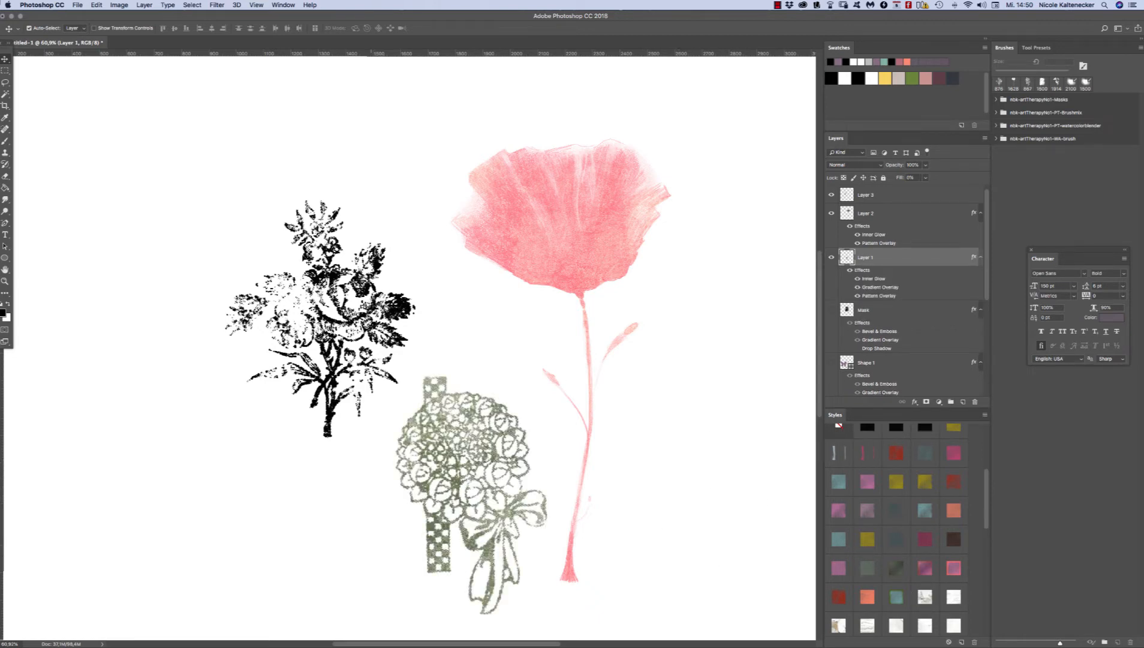
Step: Nudge the leafy rose motif up, try pale blue and olive-yellow styles, and finish with the beige, pink and orange pattern style
{"action": "left_click_drag", "start_coordinate": [381, 268], "coordinate": [388, 247]}
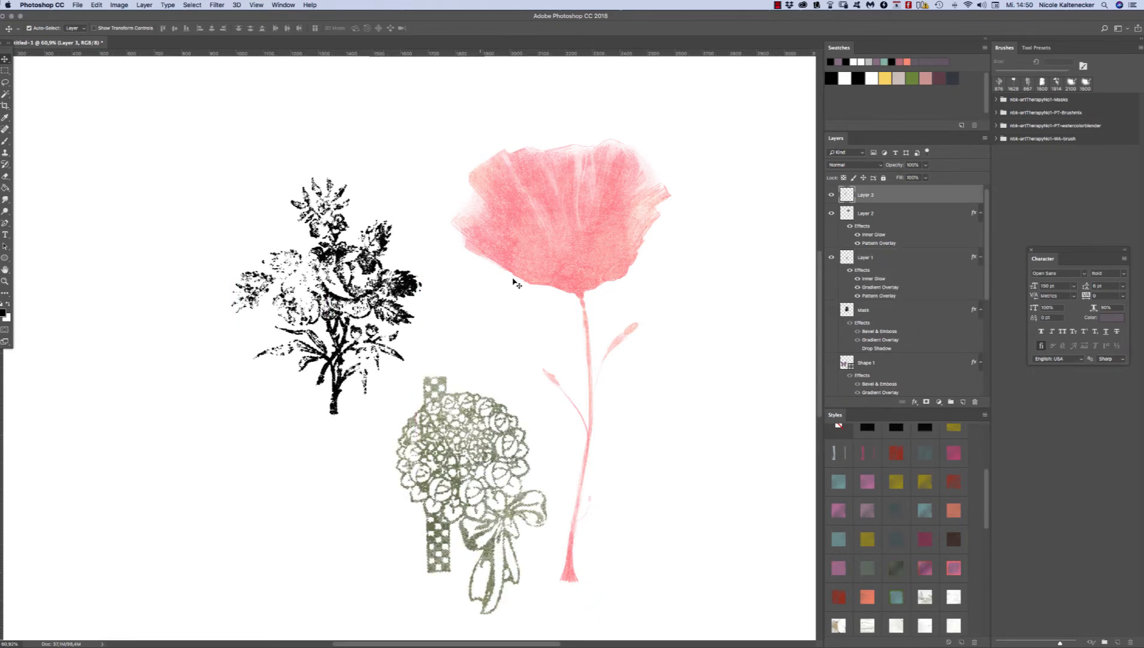
{"action": "left_click", "coordinate": [848, 450]}
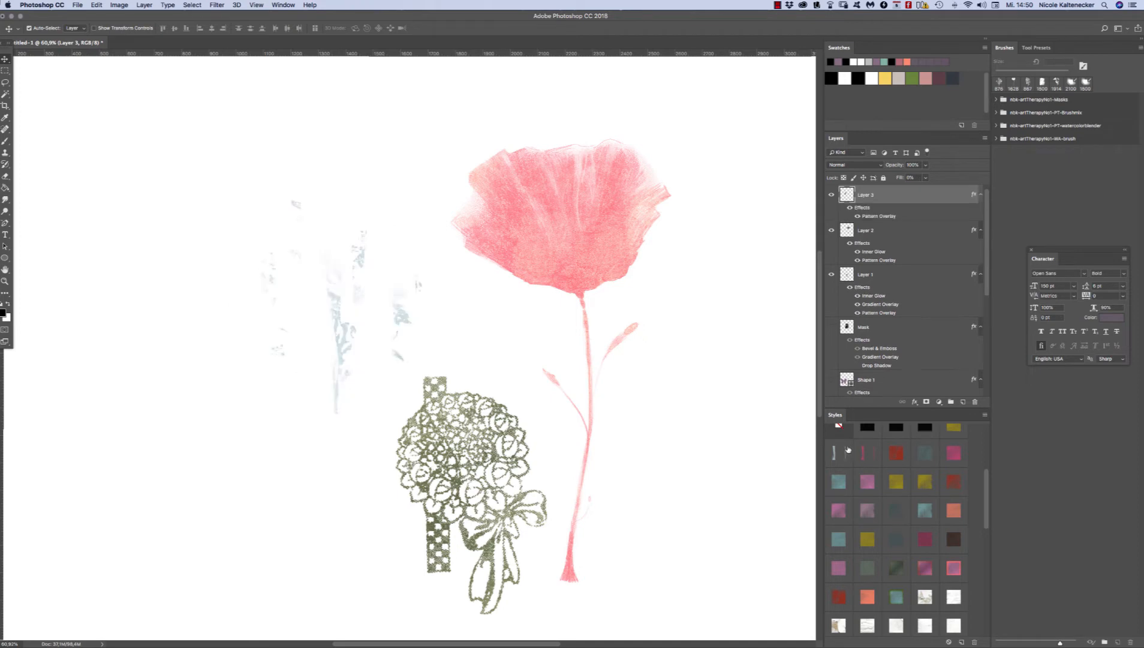
{"action": "left_click", "coordinate": [898, 485]}
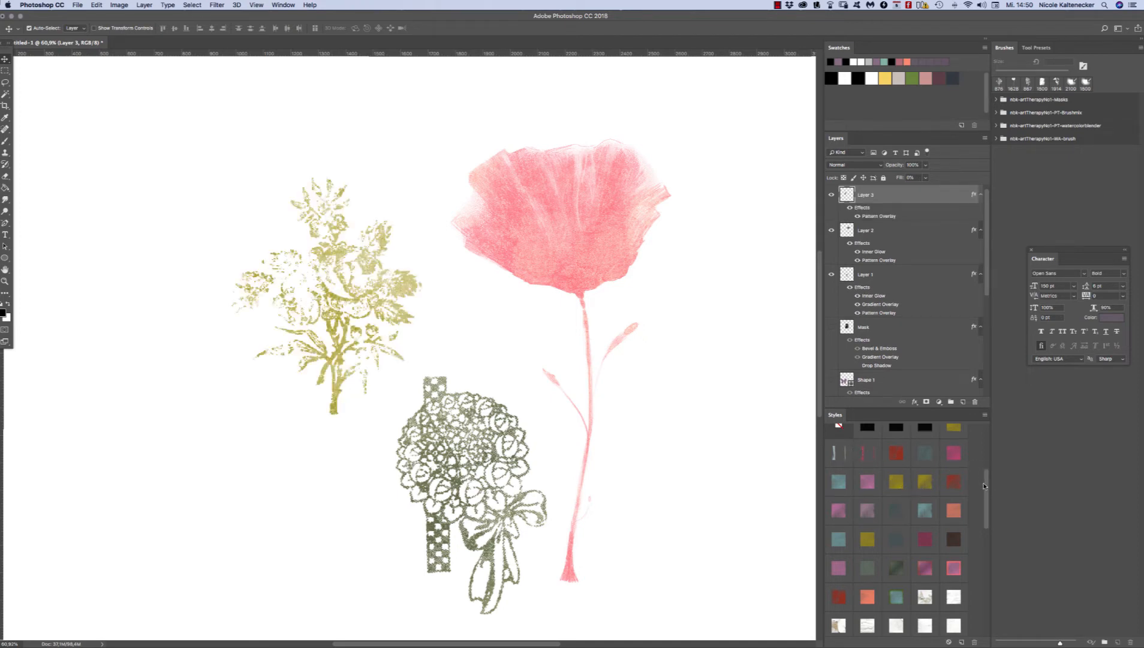
{"action": "left_click_drag", "start_coordinate": [983, 485], "coordinate": [984, 522]}
{"action": "scroll", "coordinate": [977, 526], "scroll_direction": "down", "scroll_amount": 3}
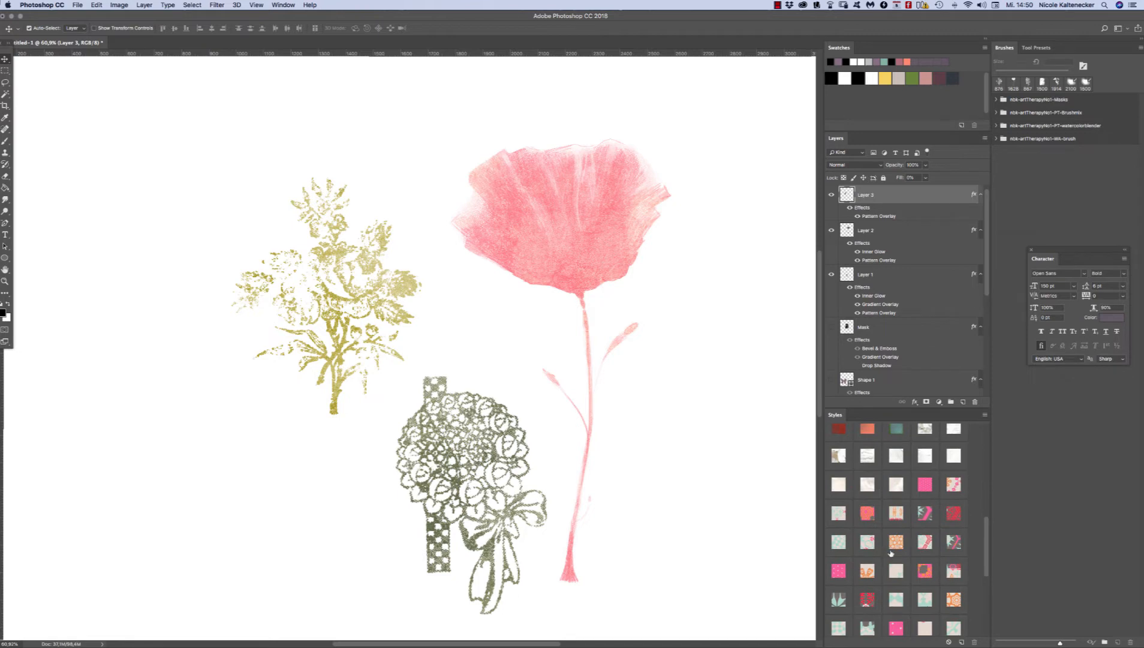
{"action": "left_click", "coordinate": [864, 571]}
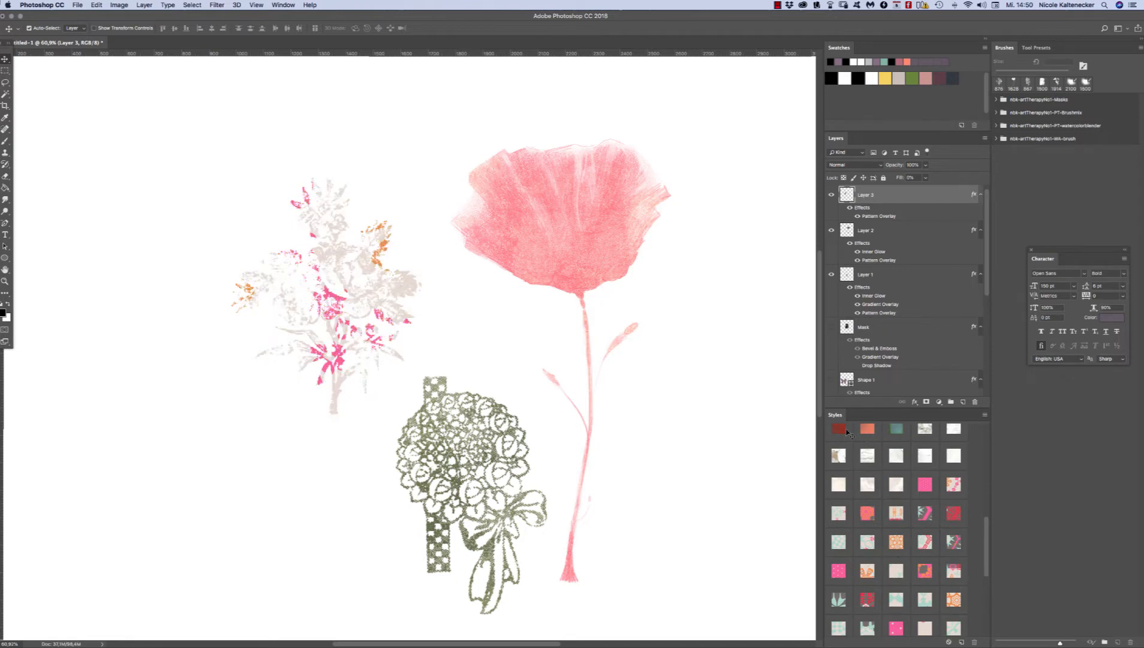
Step: Apply the pink polka-dot style and then the orange star pattern style to the poppy
{"action": "left_click", "coordinate": [597, 271]}
{"action": "left_click", "coordinate": [838, 570]}
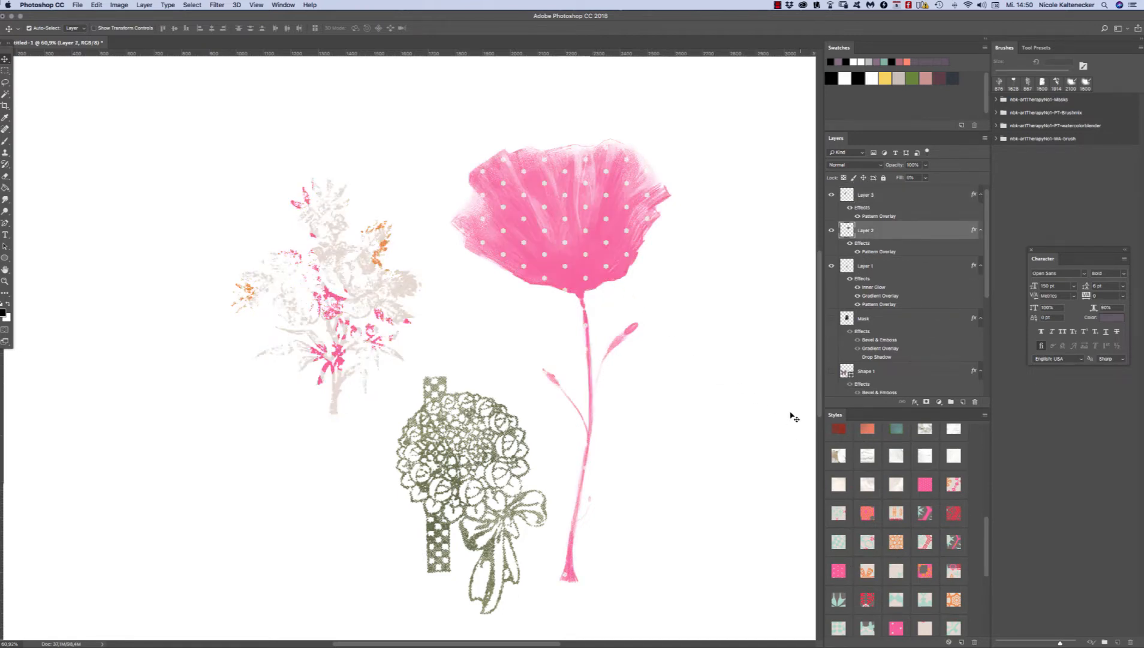
{"action": "left_click", "coordinate": [896, 541]}
{"action": "left_click", "coordinate": [949, 599]}
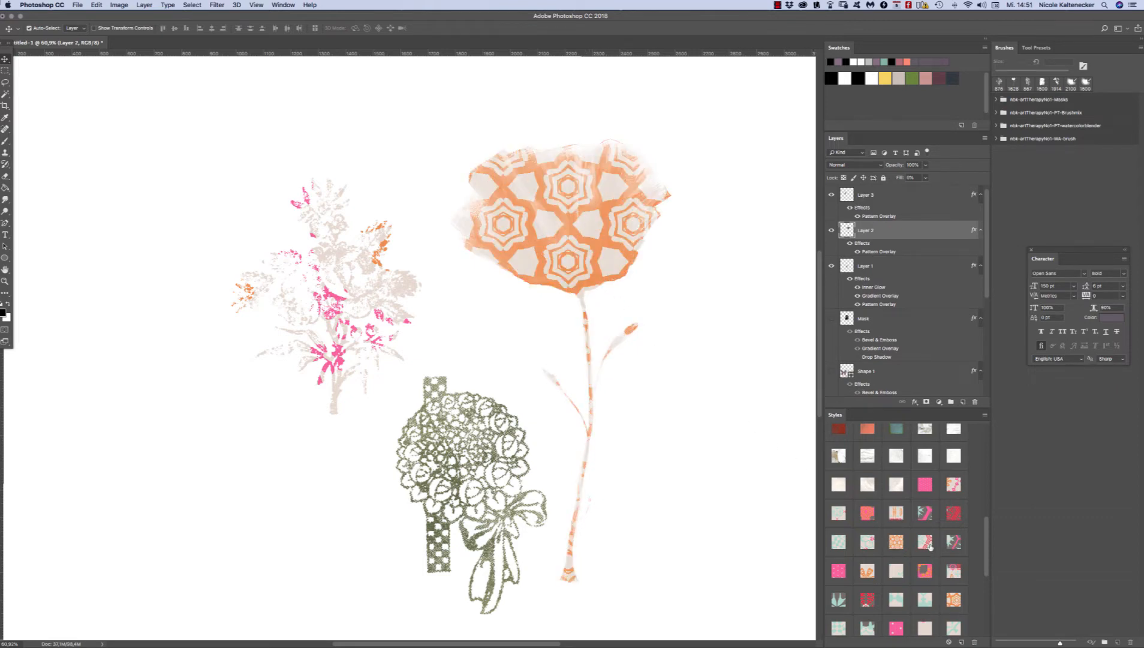
{"action": "left_click", "coordinate": [985, 536]}
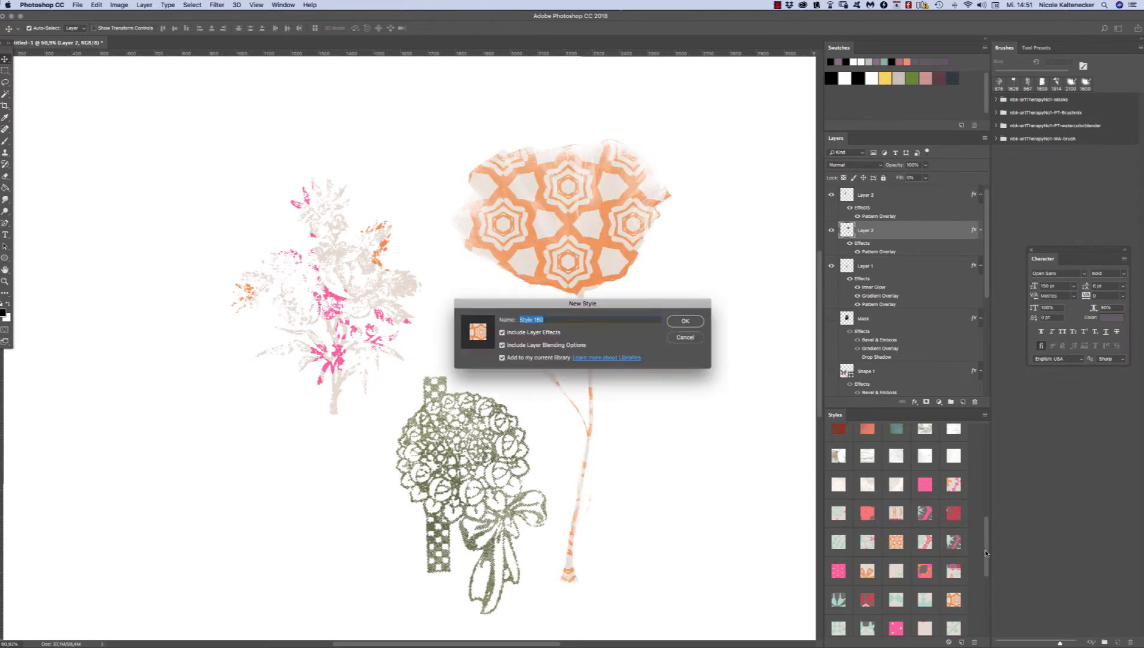
{"action": "left_click", "coordinate": [693, 338]}
Step: Try a white cracked texture and a dark gradient style on the poppy, then settle on the golden impasto paint style
{"action": "scroll", "coordinate": [980, 530], "scroll_direction": "down", "scroll_amount": 3}
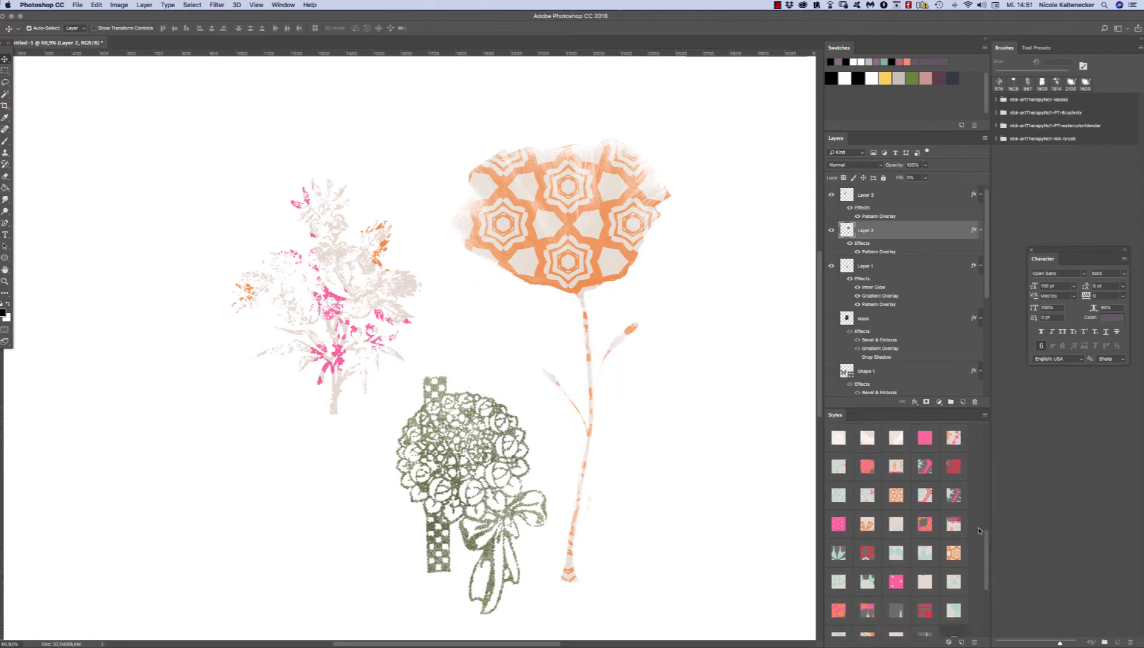
{"action": "scroll", "coordinate": [980, 531], "scroll_direction": "up", "scroll_amount": 2}
{"action": "left_click", "coordinate": [864, 460]}
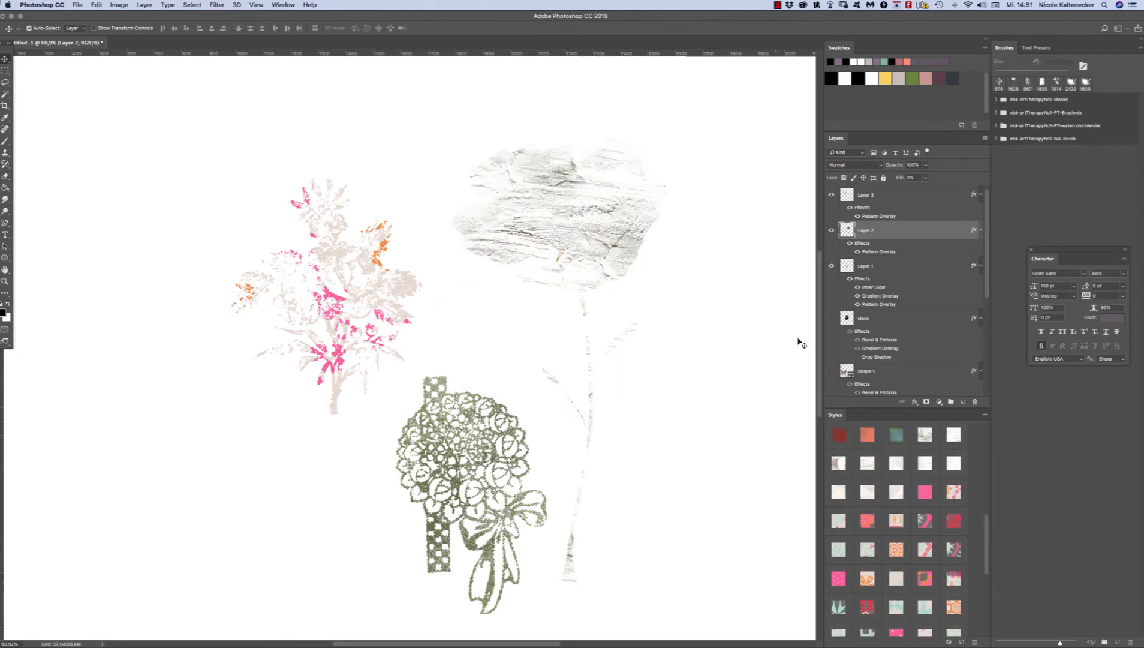
{"action": "scroll", "coordinate": [982, 540], "scroll_direction": "down", "scroll_amount": 5}
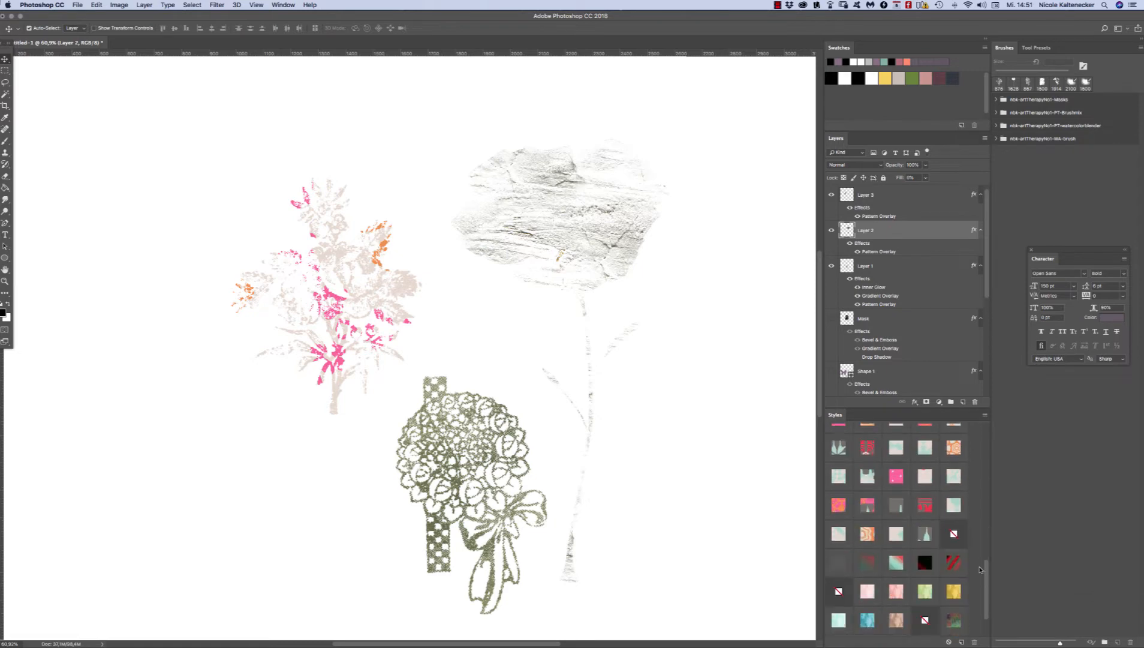
{"action": "left_click", "coordinate": [930, 552]}
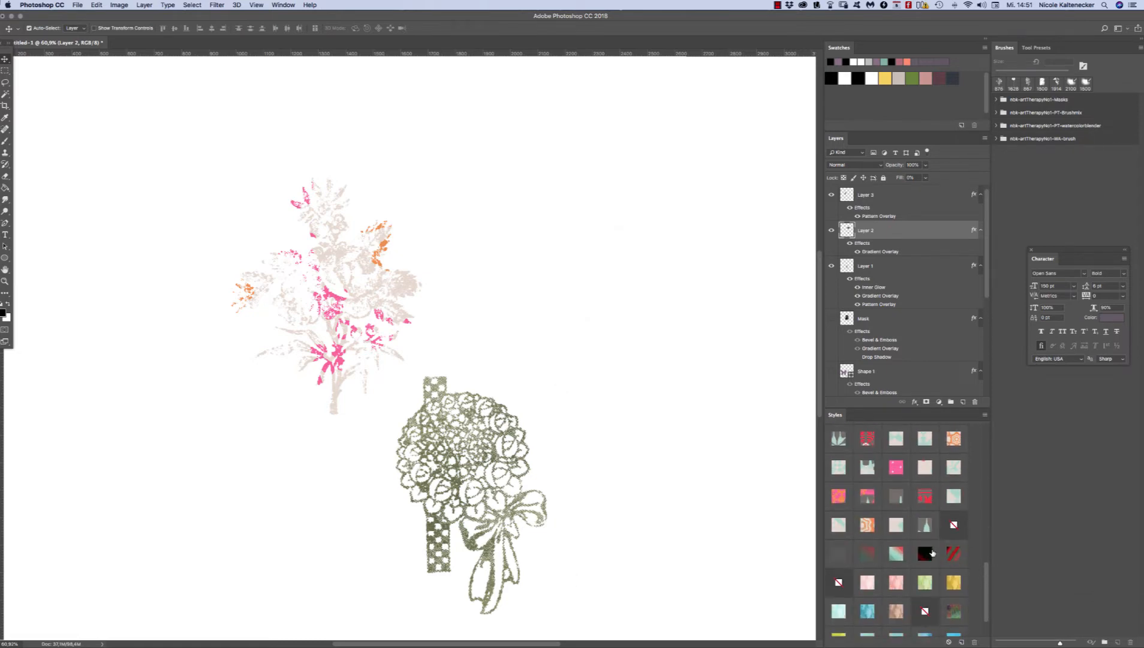
{"action": "left_click", "coordinate": [954, 582]}
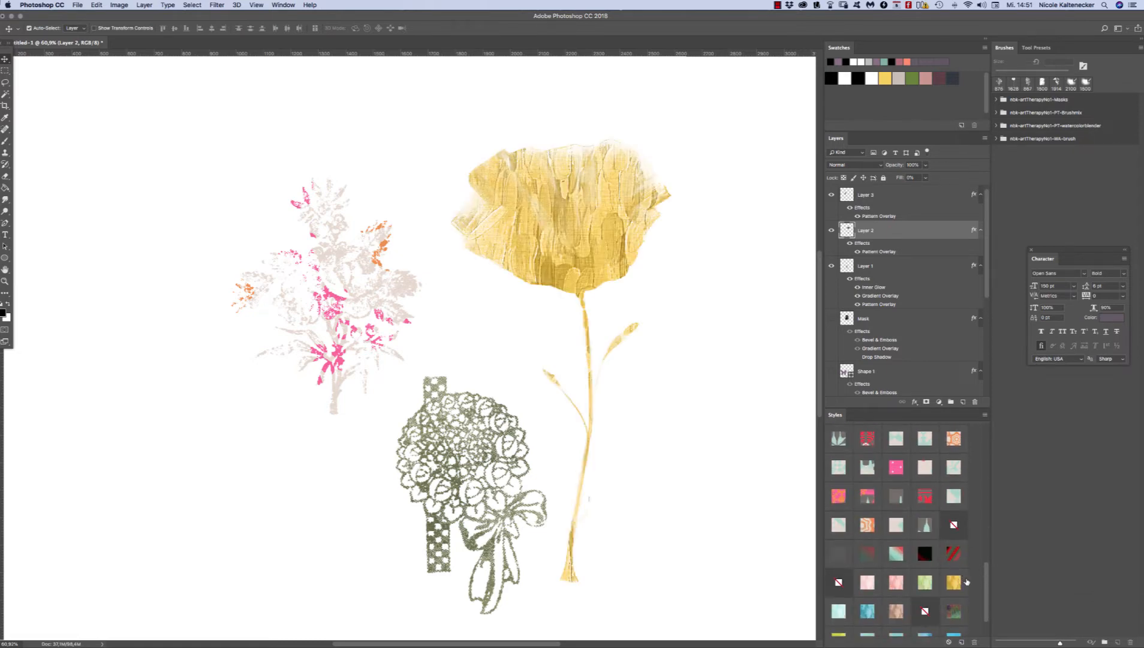
{"action": "left_click", "coordinate": [982, 584]}
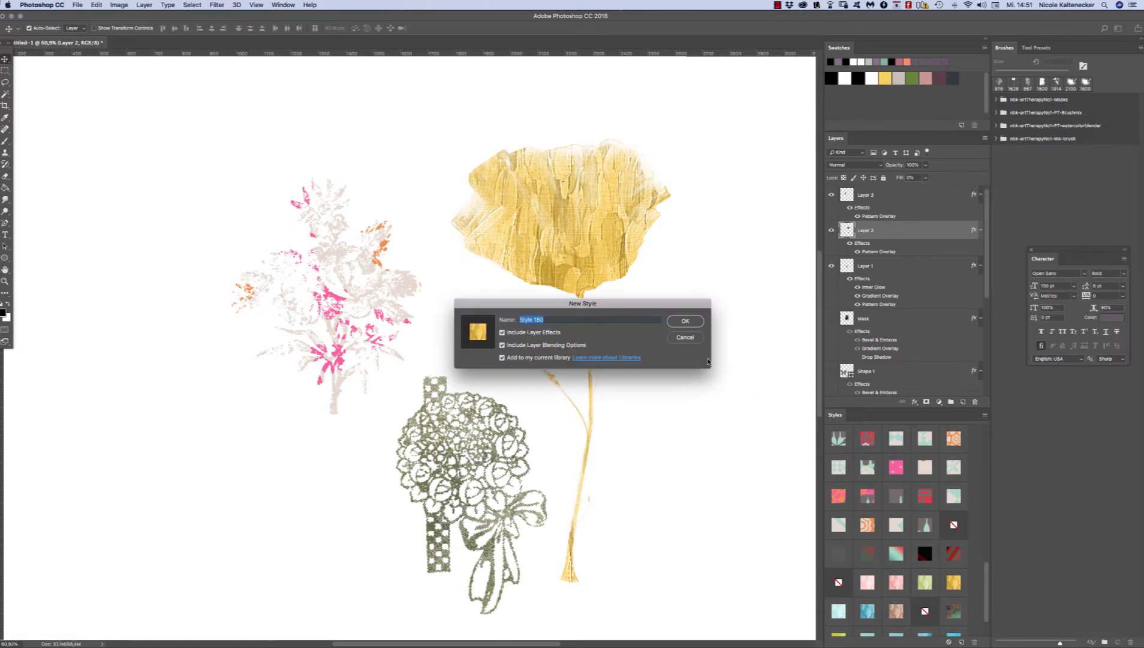
{"action": "left_click", "coordinate": [689, 340]}
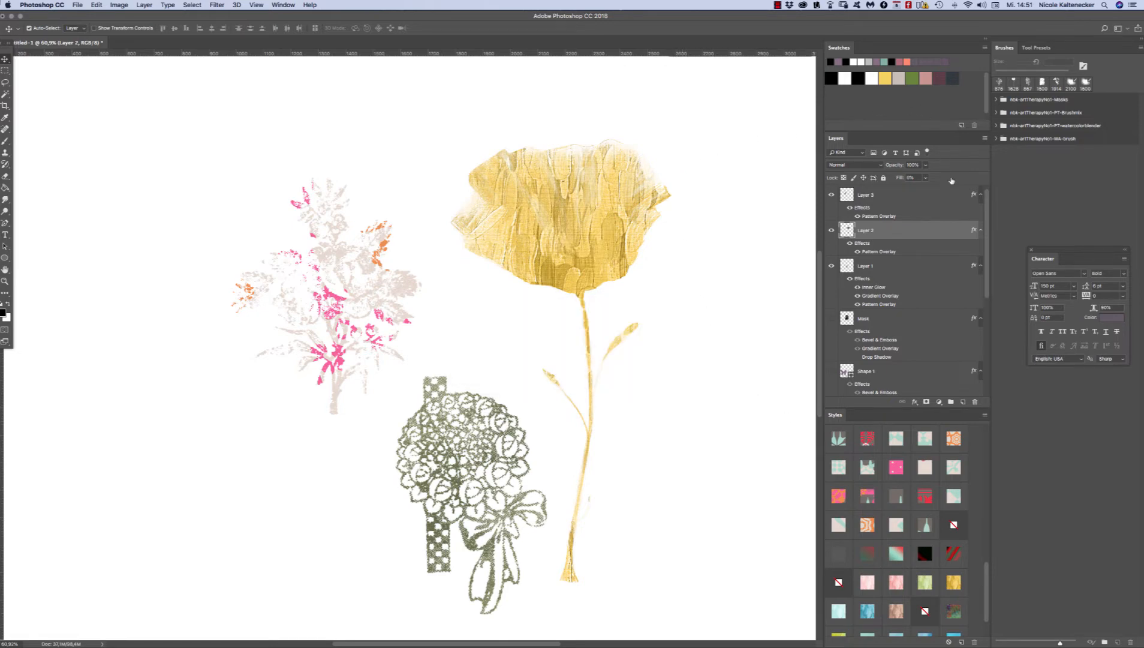
Step: Select all three flower motifs together and move them to the lower right part of the canvas
{"action": "key", "text": "super+minus"}
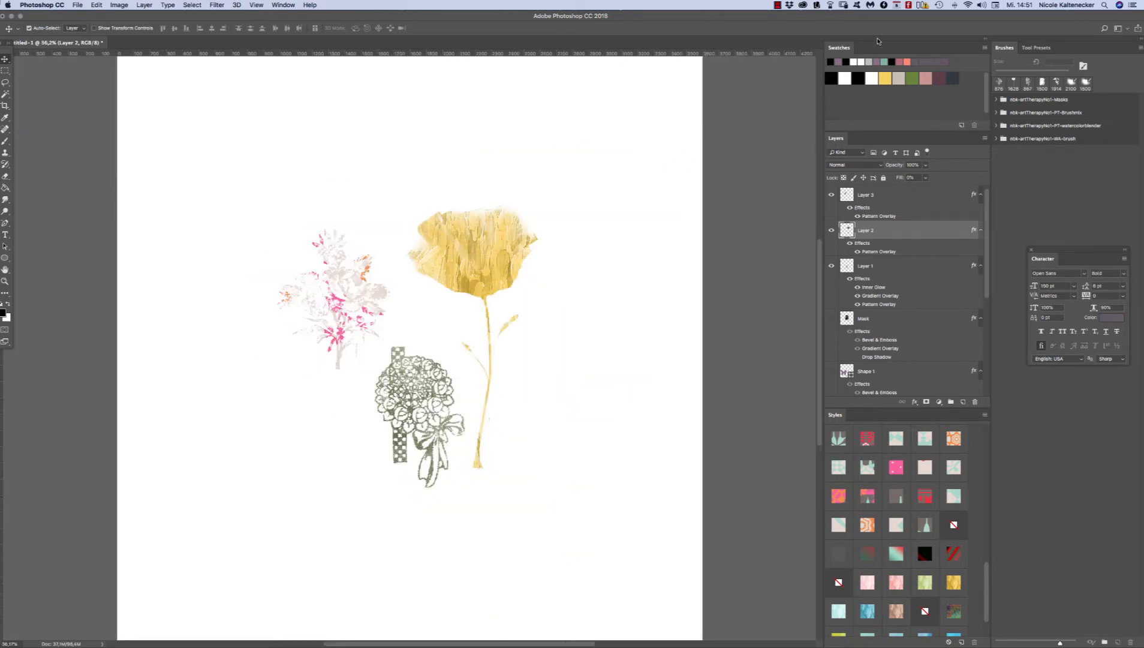
{"action": "left_click_drag", "start_coordinate": [549, 167], "coordinate": [352, 439]}
{"action": "left_click_drag", "start_coordinate": [510, 240], "coordinate": [641, 353]}
Step: Preview the hidden Hello text layers one at a time and leave only the one directly above the background shown
{"action": "left_click_drag", "start_coordinate": [989, 284], "coordinate": [989, 344]}
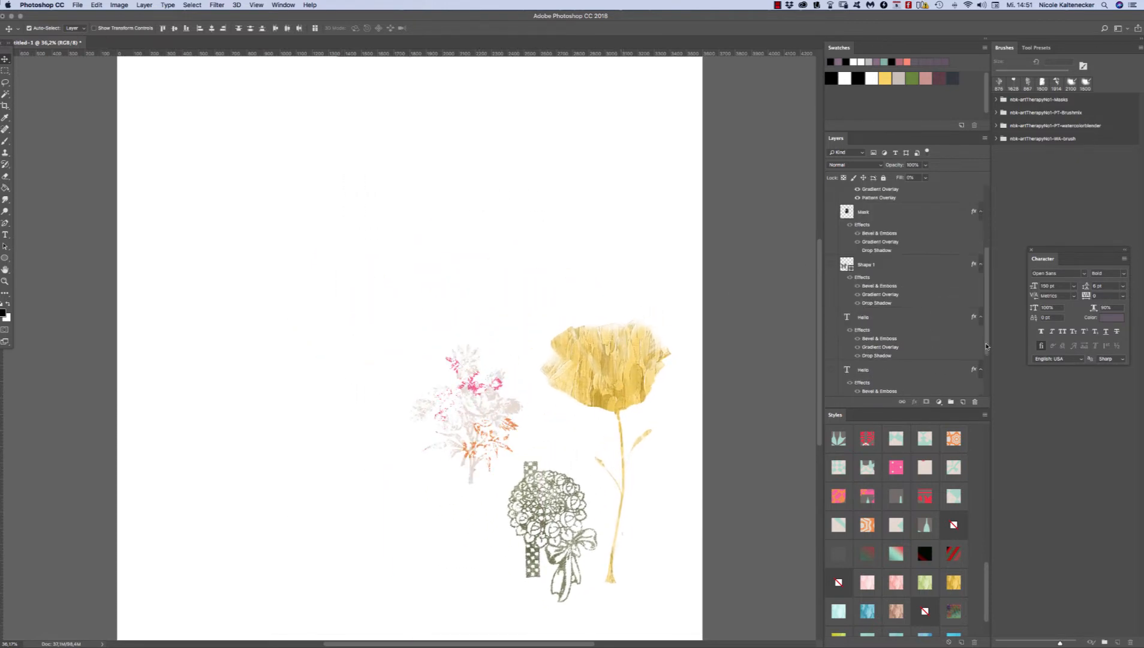
{"action": "left_click", "coordinate": [829, 370]}
{"action": "left_click", "coordinate": [829, 369]}
{"action": "left_click", "coordinate": [829, 317]}
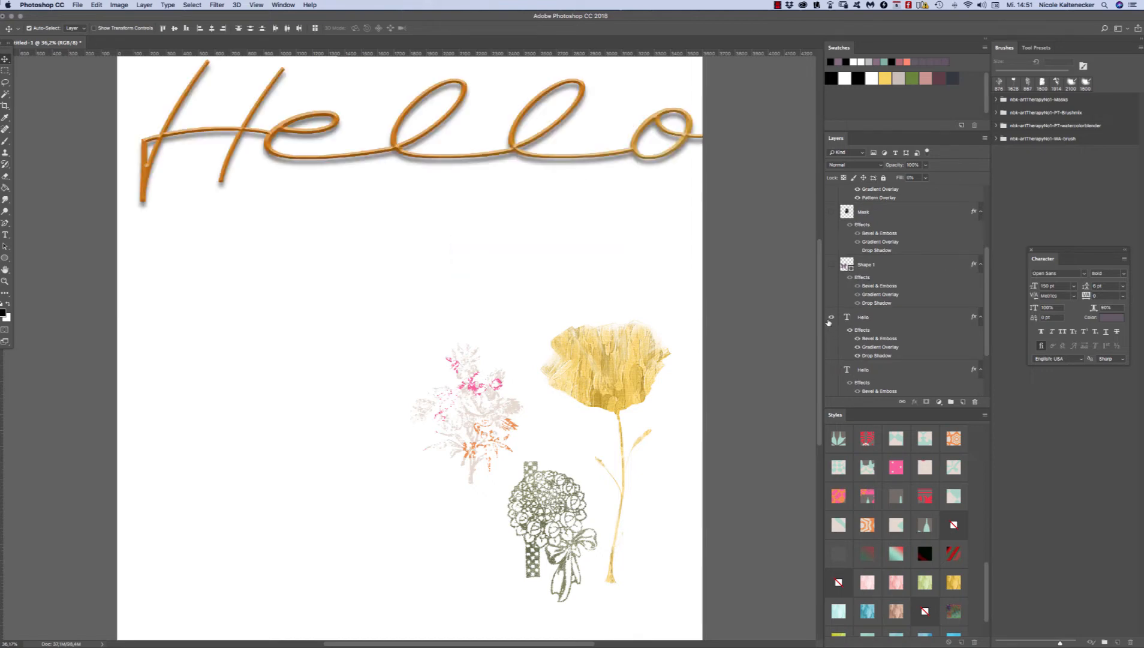
{"action": "left_click", "coordinate": [830, 318]}
{"action": "left_click_drag", "start_coordinate": [987, 312], "coordinate": [983, 358]}
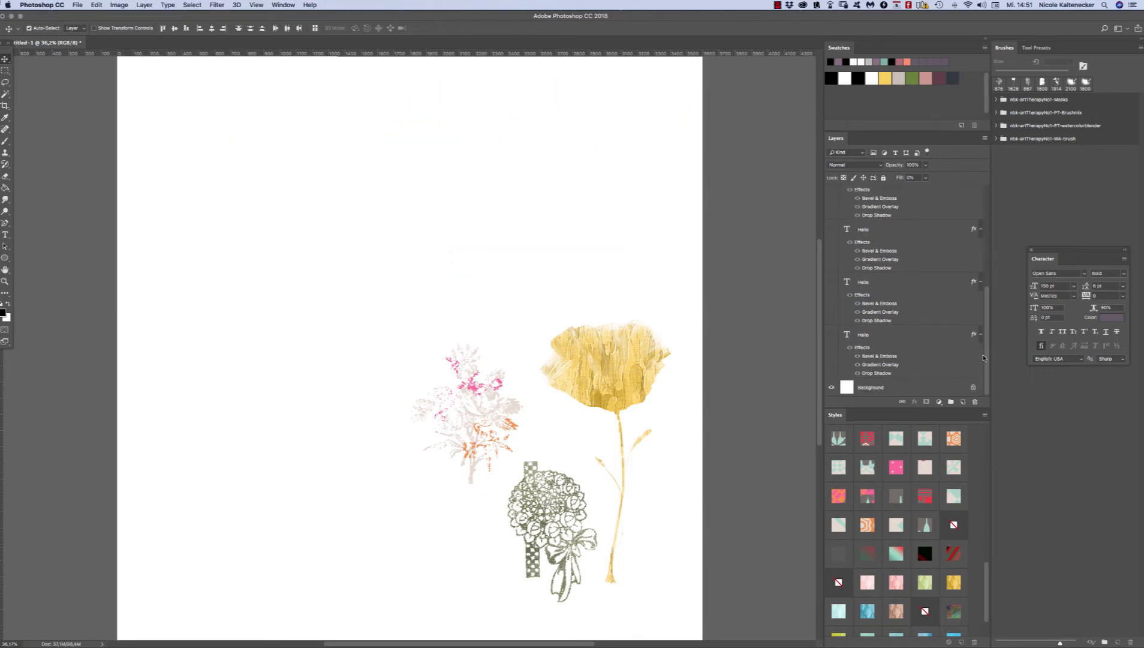
{"action": "left_click", "coordinate": [828, 336]}
Step: Reposition the bold Hello text and try several pattern styles on it, ending with the beige pattern with teal and pink motifs
{"action": "left_click_drag", "start_coordinate": [365, 230], "coordinate": [442, 271]}
{"action": "left_click", "coordinate": [898, 460]}
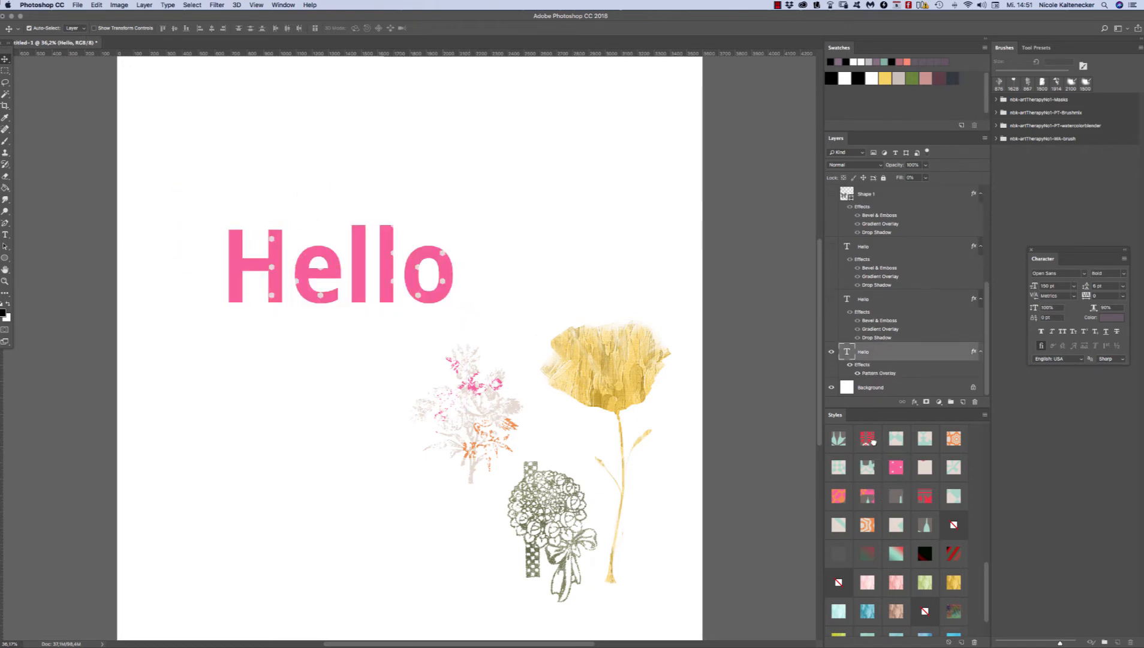
{"action": "left_click", "coordinate": [872, 441]}
{"action": "left_click", "coordinate": [839, 468]}
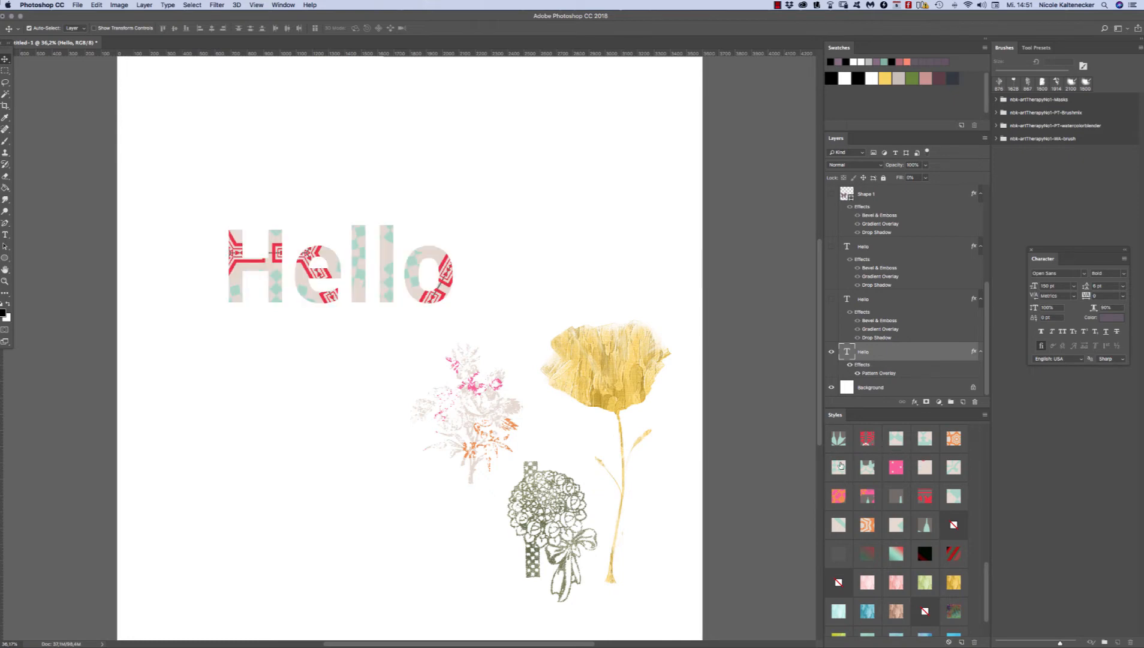
{"action": "left_click", "coordinate": [838, 438]}
{"action": "left_click", "coordinate": [951, 463]}
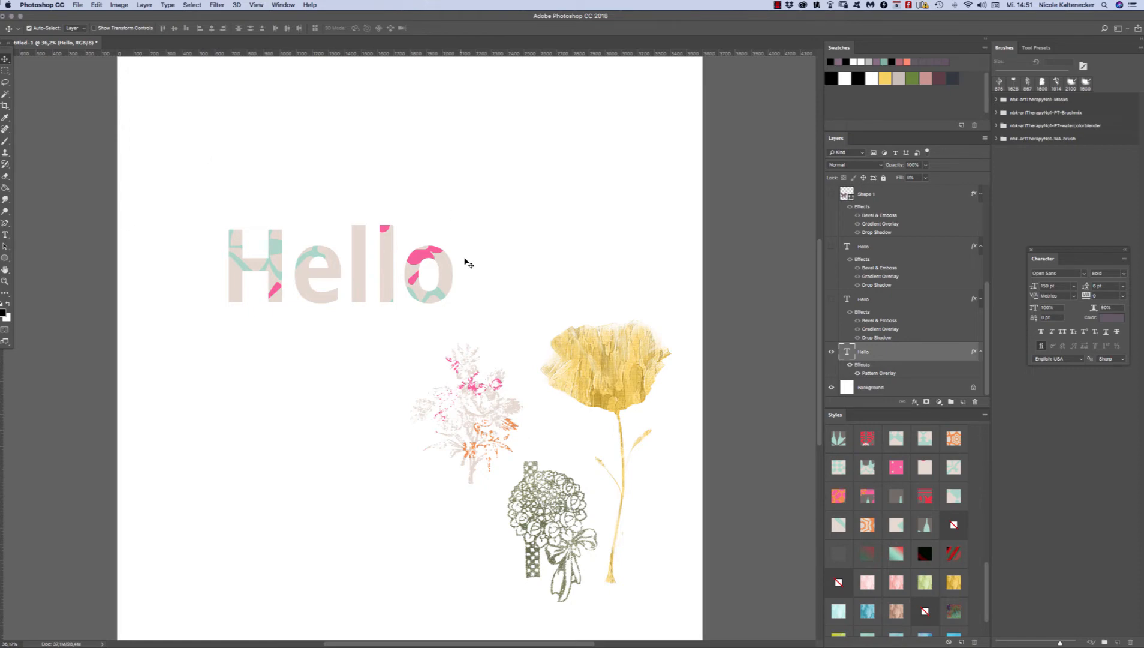
Step: Edit the Hello text's Pattern Overlay, reducing the scale to about 16% and the opacity to about 24%
{"action": "double_click", "coordinate": [879, 373]}
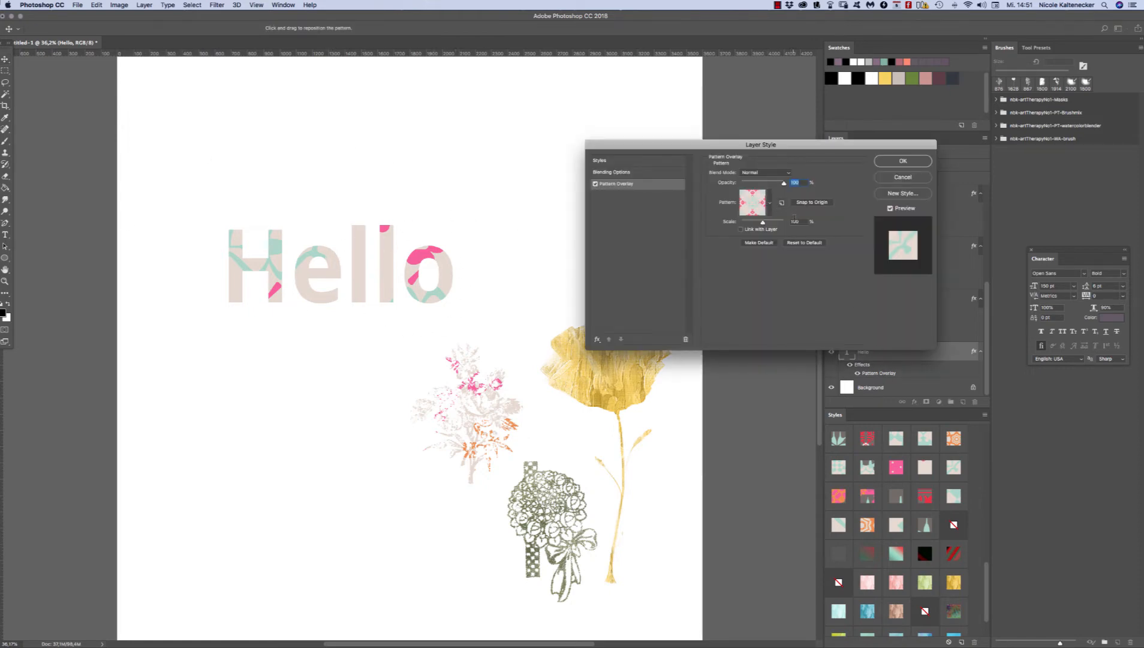
{"action": "left_click_drag", "start_coordinate": [763, 223], "coordinate": [745, 223]}
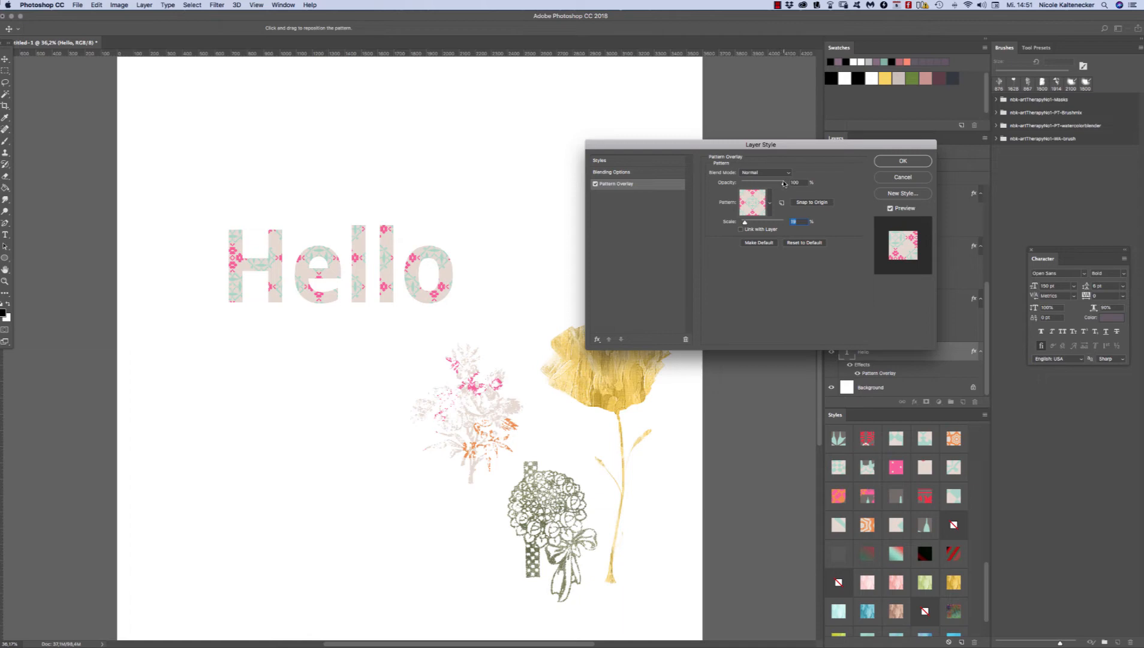
{"action": "left_click_drag", "start_coordinate": [785, 183], "coordinate": [753, 182]}
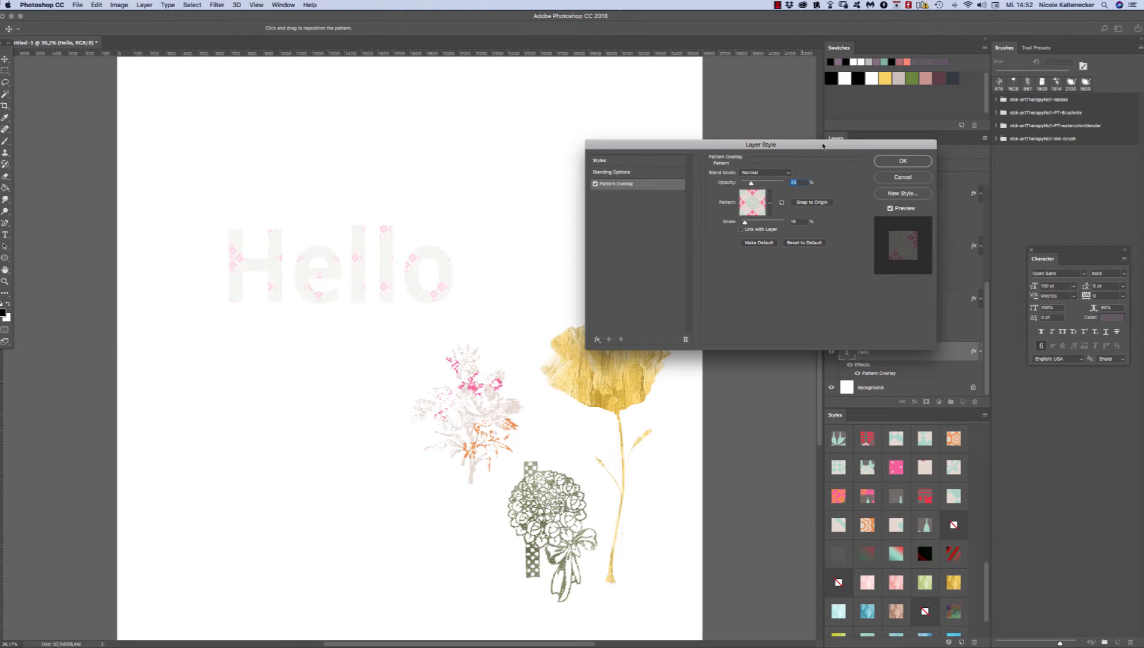
{"action": "left_click", "coordinate": [903, 161]}
Step: Move the Hello text over the rose and poppy motifs and bring its layer to the front
{"action": "left_click_drag", "start_coordinate": [444, 270], "coordinate": [637, 345]}
{"action": "key", "text": "super+shift+]"}
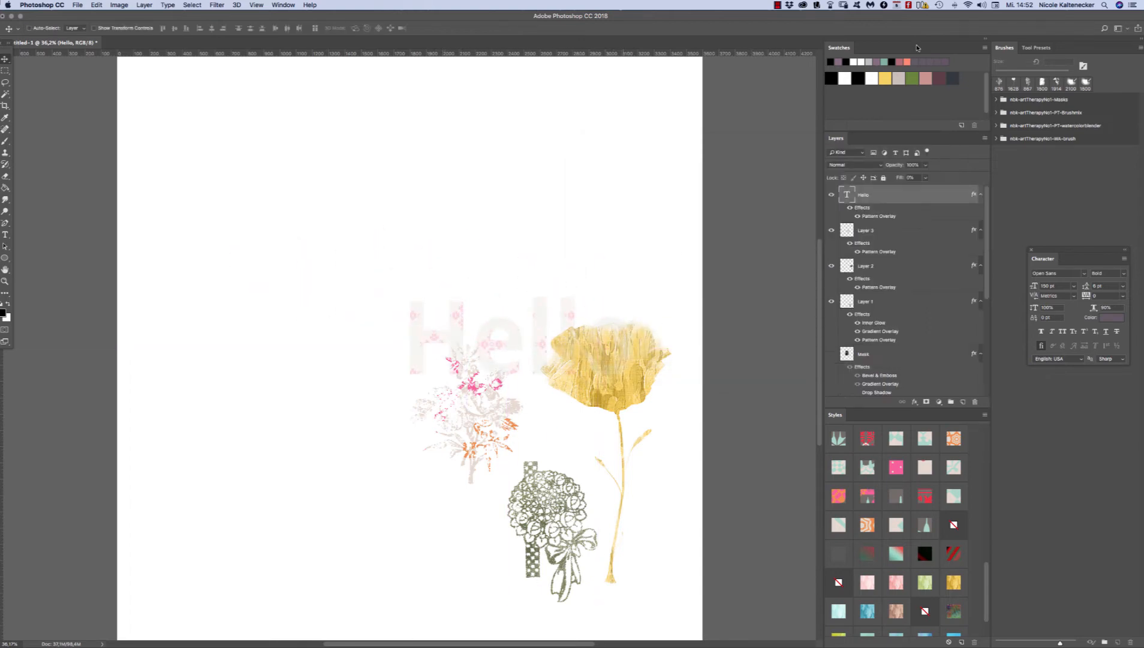
Step: Raise the Hello text's Pattern Overlay opacity to 100%
{"action": "double_click", "coordinate": [877, 216]}
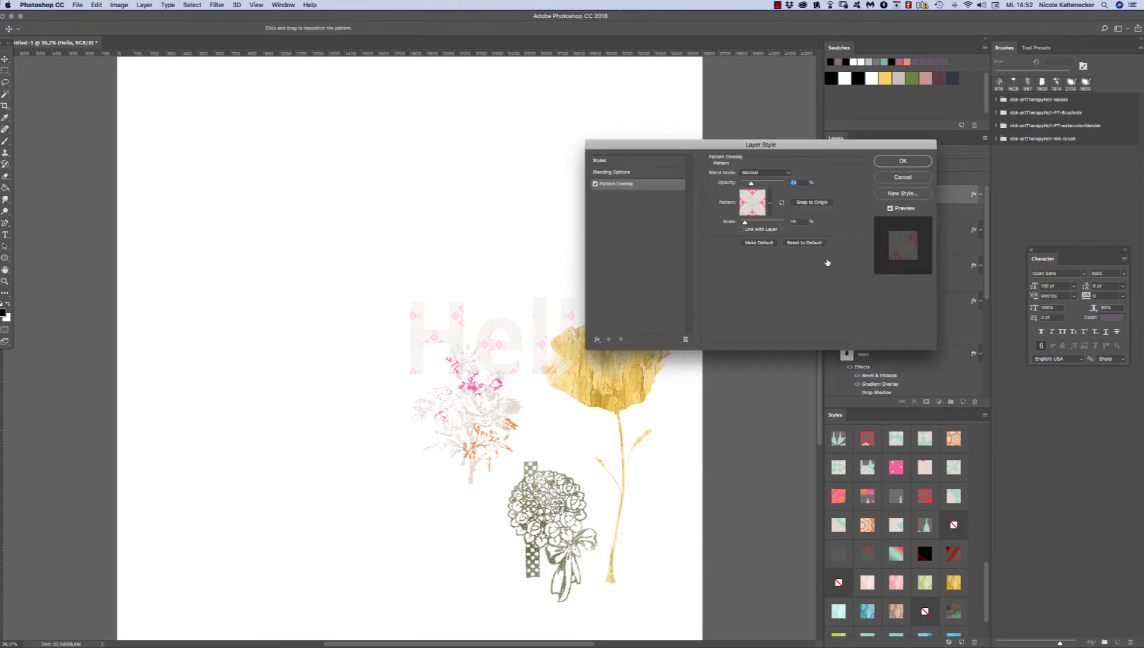
{"action": "left_click_drag", "start_coordinate": [759, 144], "coordinate": [774, 36]}
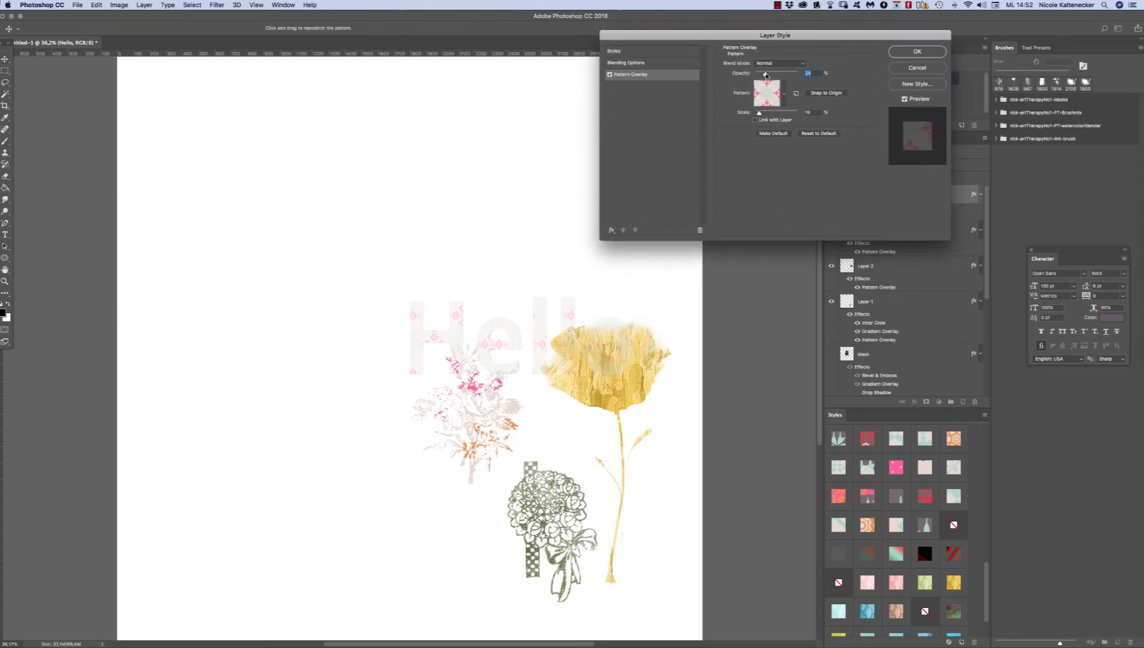
{"action": "left_click_drag", "start_coordinate": [766, 75], "coordinate": [819, 69]}
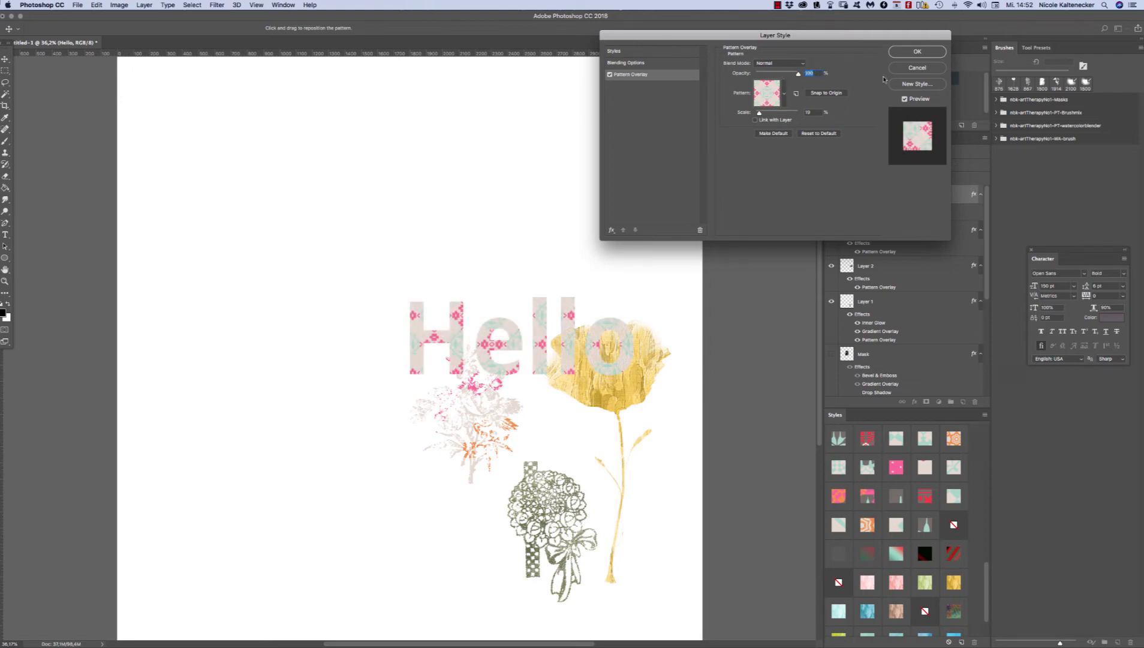
{"action": "left_click", "coordinate": [908, 51]}
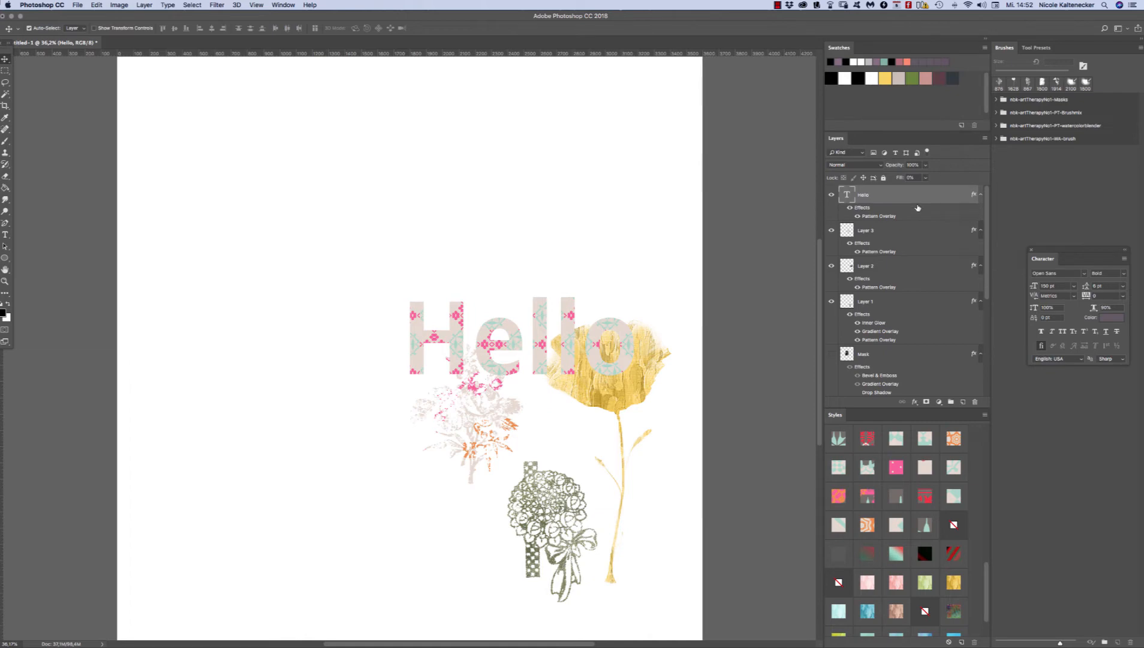
Step: Change the Hello text colour to the bright pink sampled from the pattern in its letter H (RGB 250, 94, 155)
{"action": "double_click", "coordinate": [848, 195]}
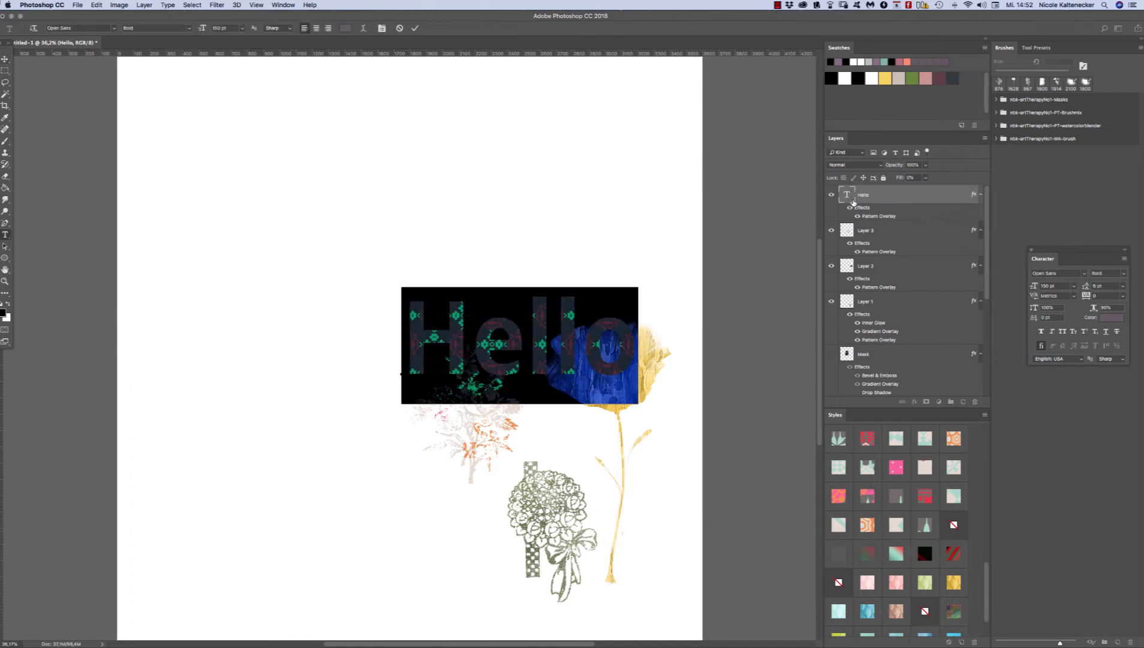
{"action": "left_click_drag", "start_coordinate": [1088, 251], "coordinate": [725, 76]}
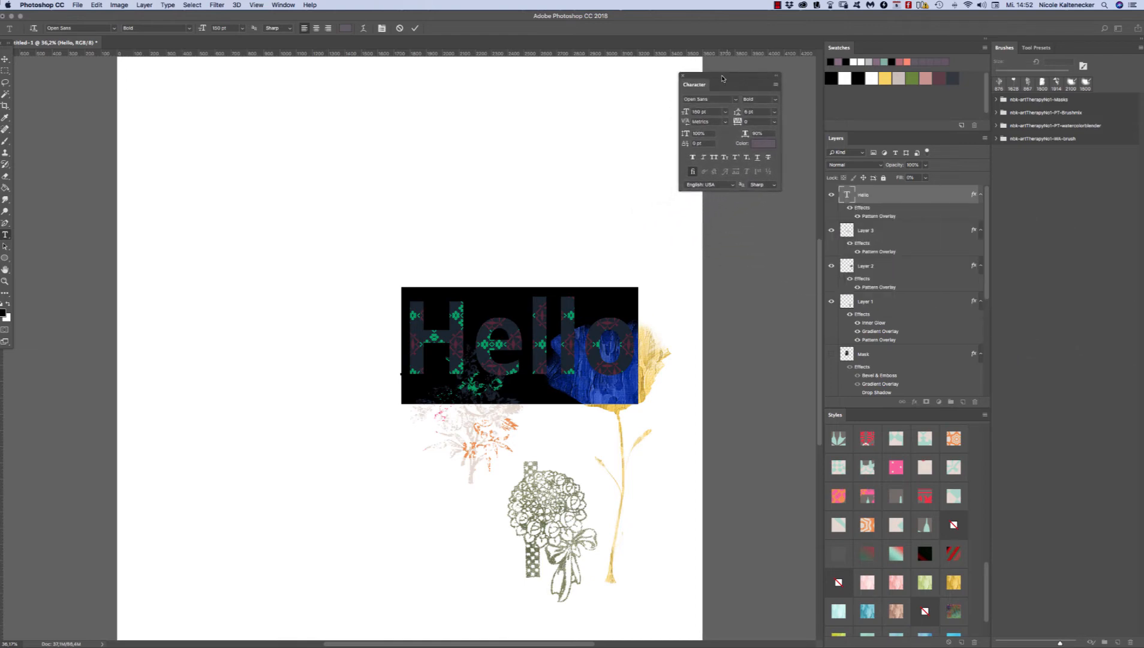
{"action": "left_click", "coordinate": [762, 145]}
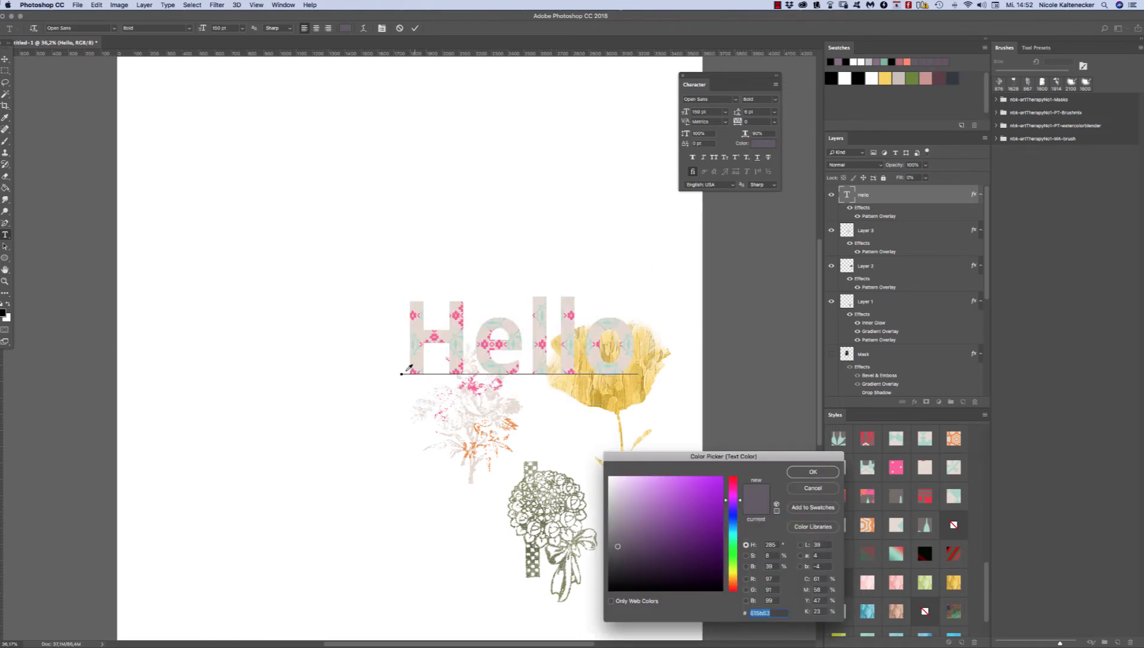
{"action": "left_click", "coordinate": [458, 310]}
{"action": "right_click", "coordinate": [456, 314]}
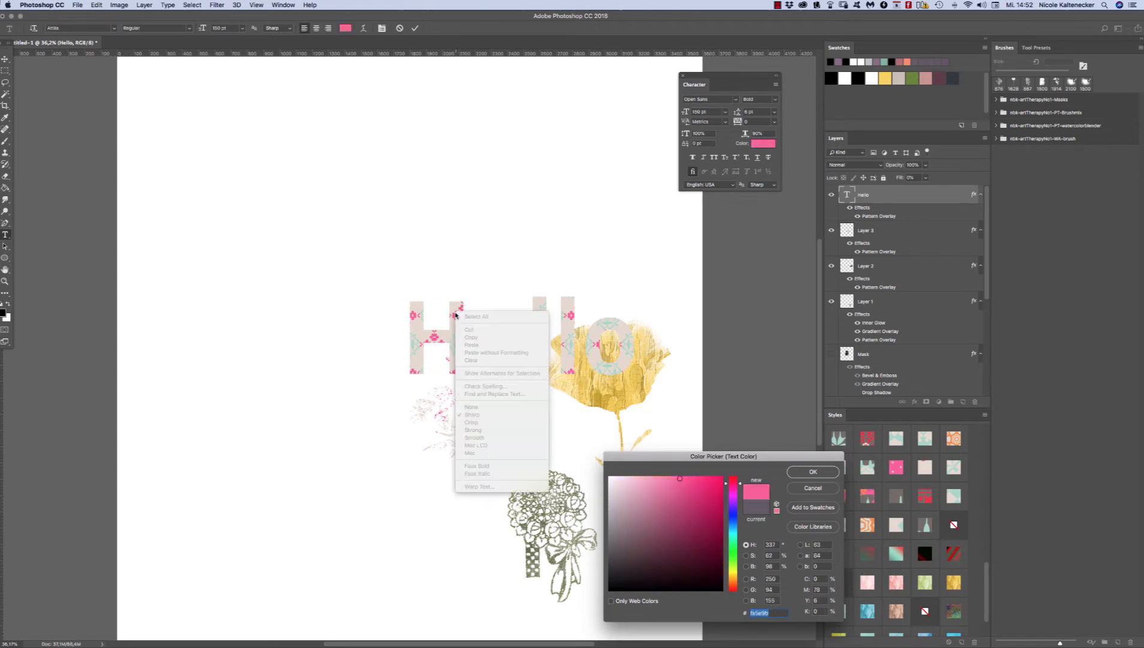
{"action": "left_click", "coordinate": [456, 302]}
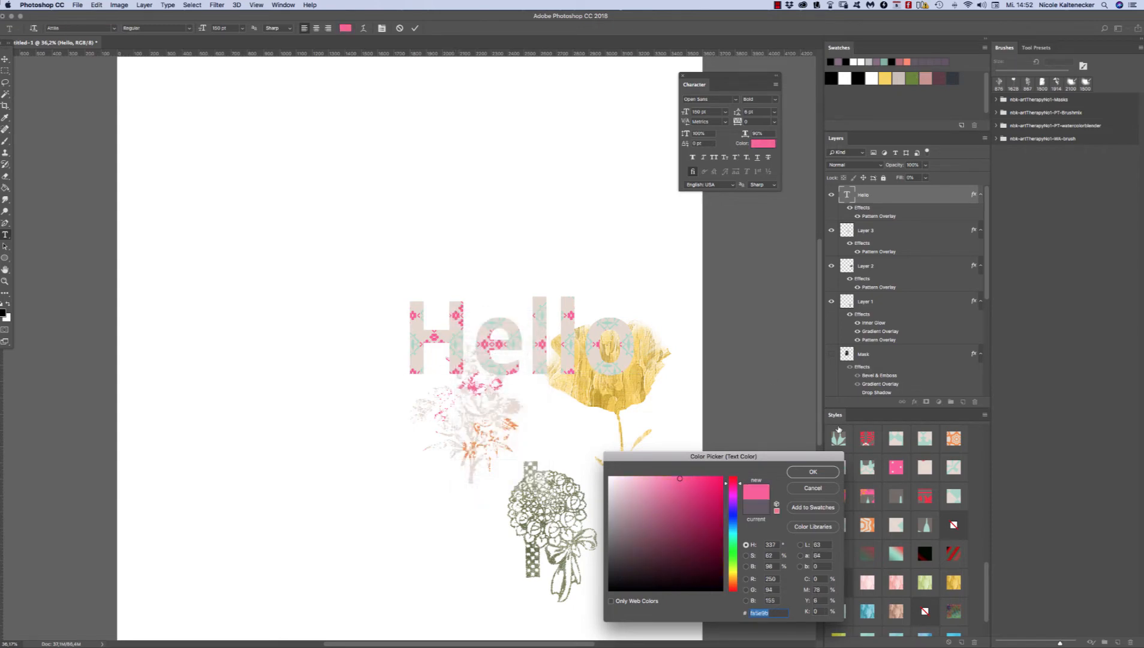
{"action": "left_click", "coordinate": [813, 472]}
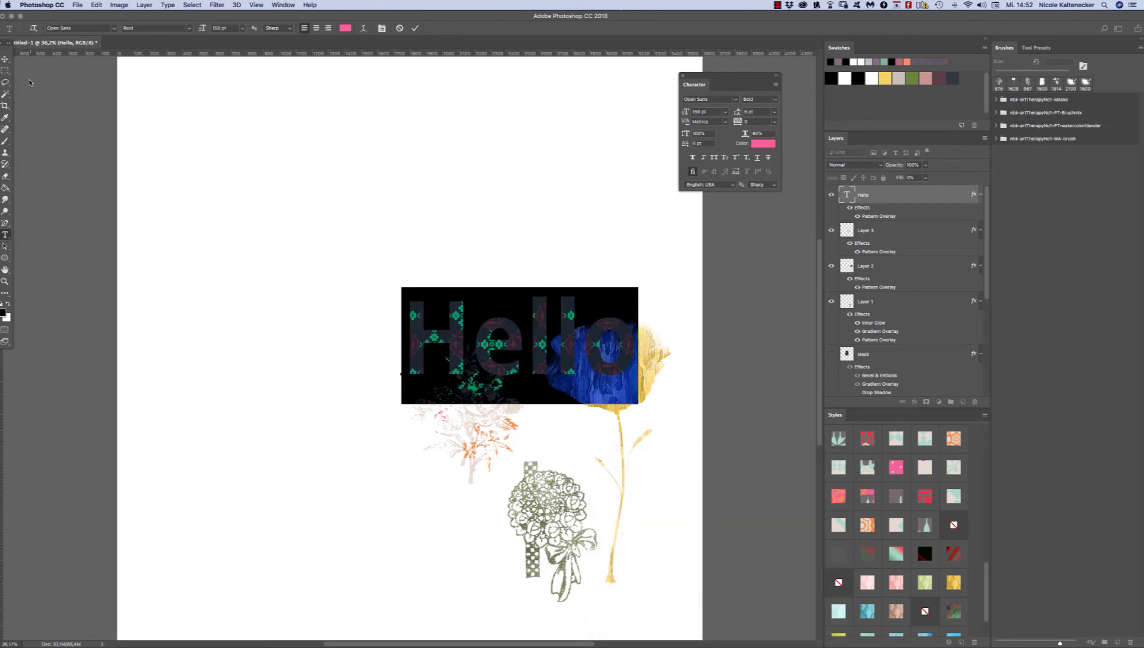
{"action": "left_click", "coordinate": [6, 60]}
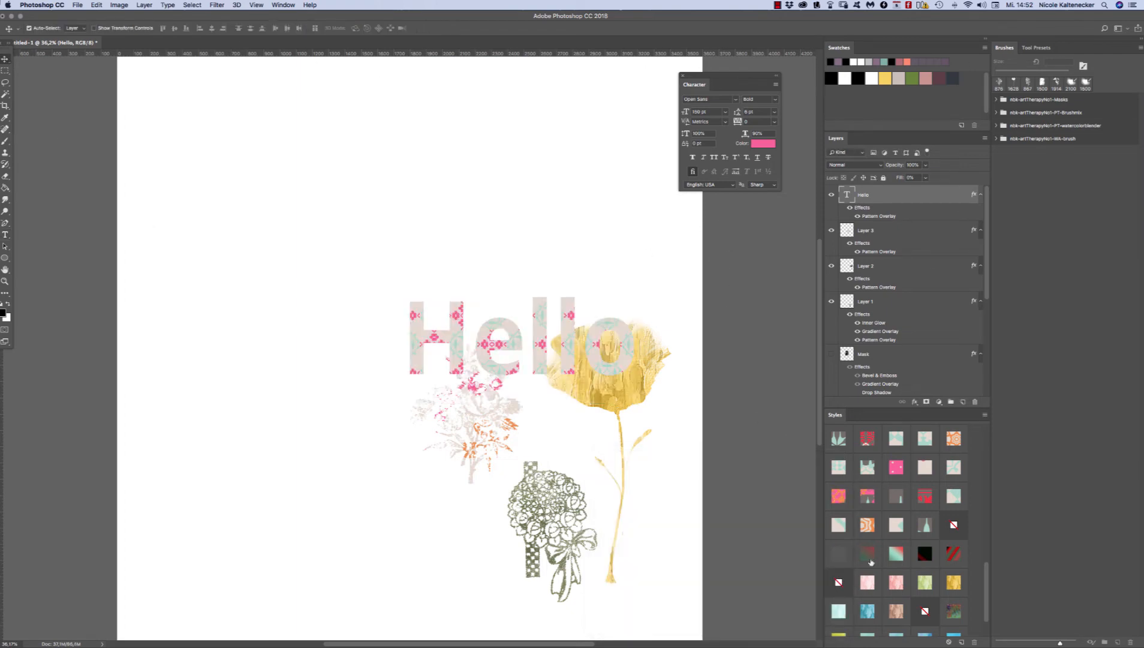
Step: Remove the layer style from the Hello text and shift the text slightly up and to the left
{"action": "left_click", "coordinate": [953, 524]}
{"action": "left_click_drag", "start_coordinate": [577, 322], "coordinate": [570, 300]}
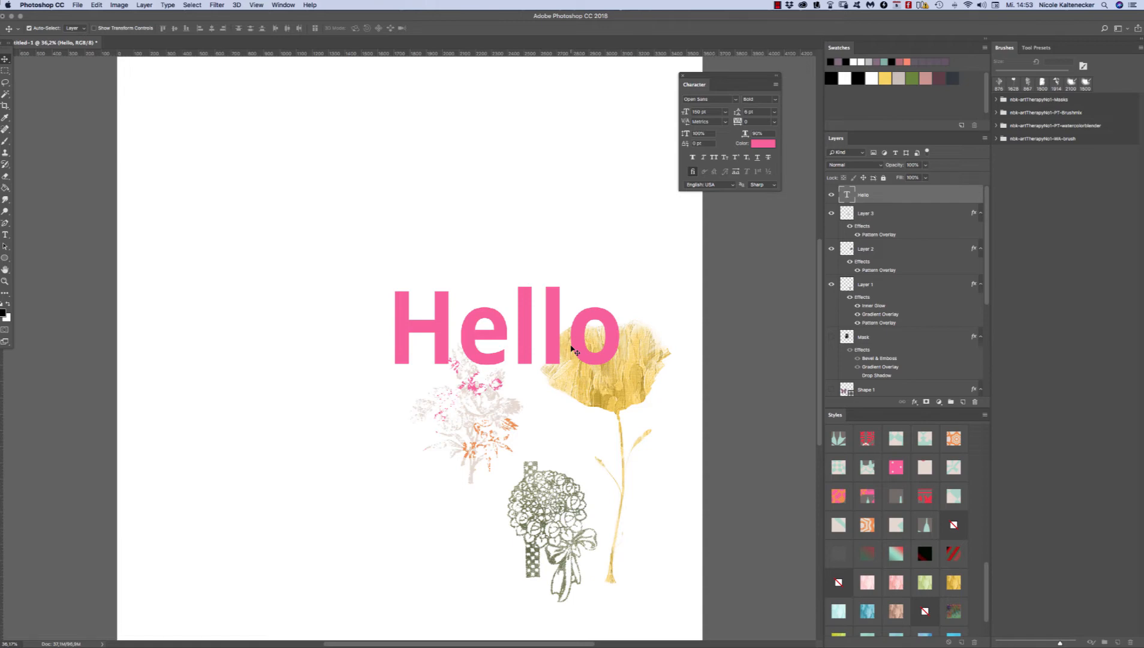
{"action": "left_click_drag", "start_coordinate": [617, 336], "coordinate": [621, 338]}
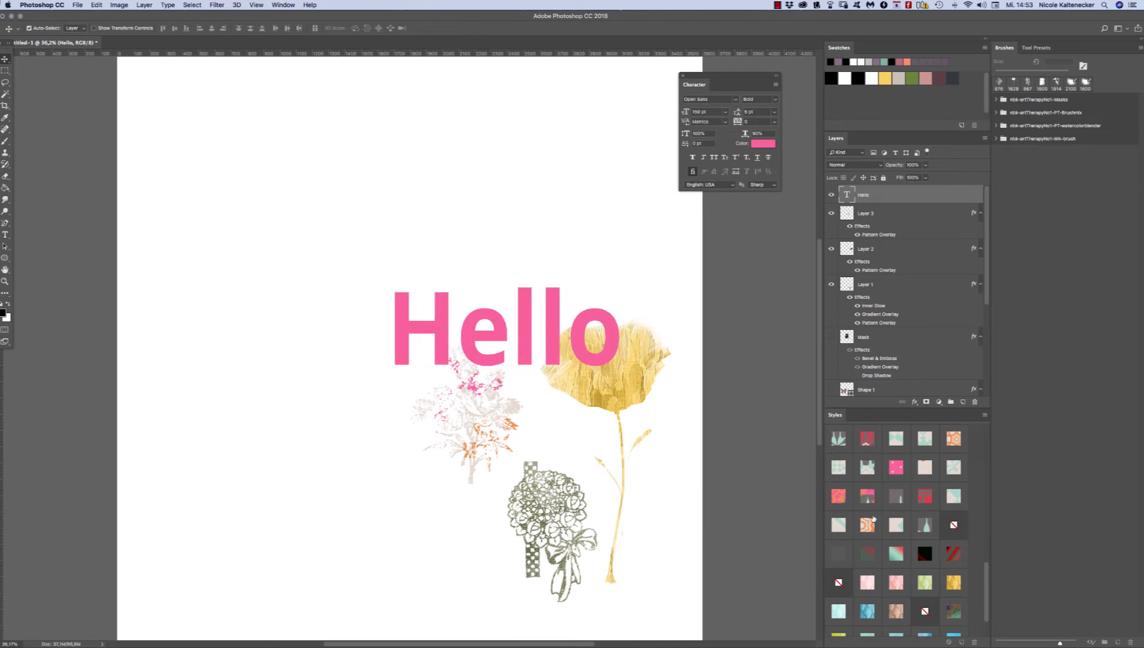
Step: Apply the pink and orange pattern style to the Hello text, then shrink the pattern scale and lower its overlay opacity to about 47%
{"action": "left_click", "coordinate": [838, 493]}
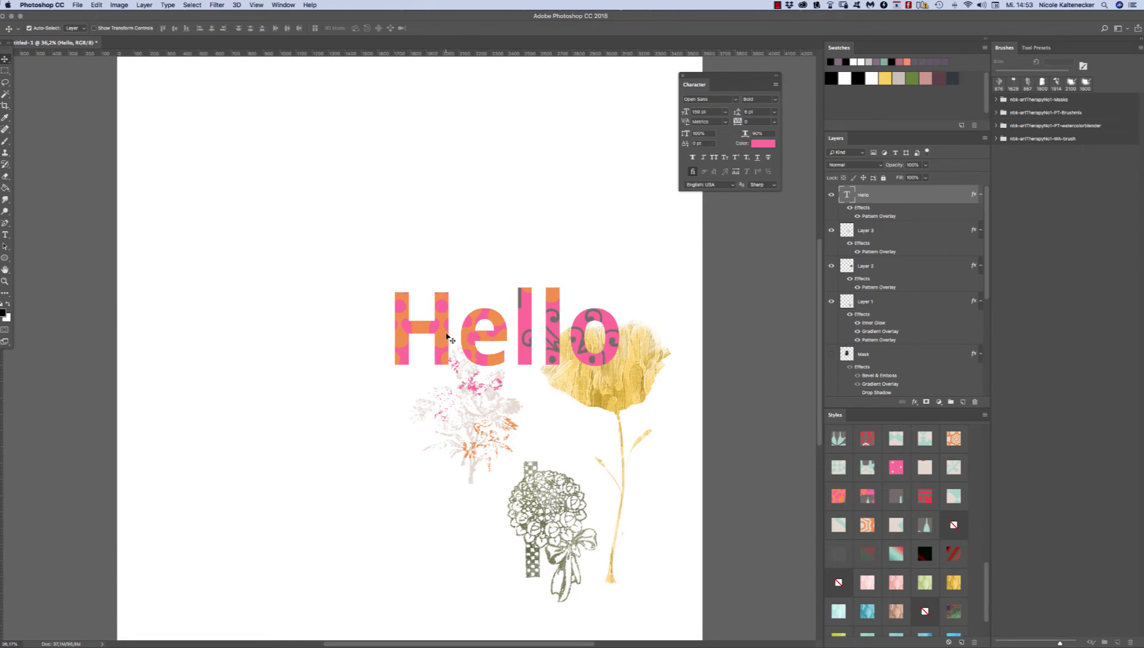
{"action": "double_click", "coordinate": [887, 217]}
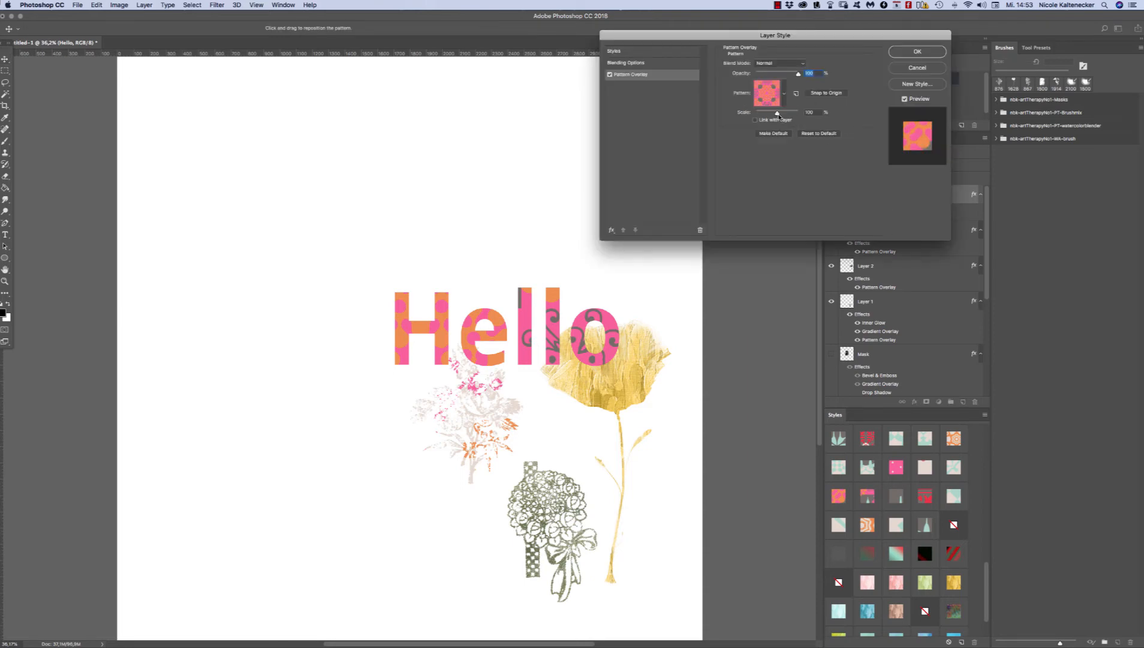
{"action": "left_click_drag", "start_coordinate": [778, 114], "coordinate": [760, 113]}
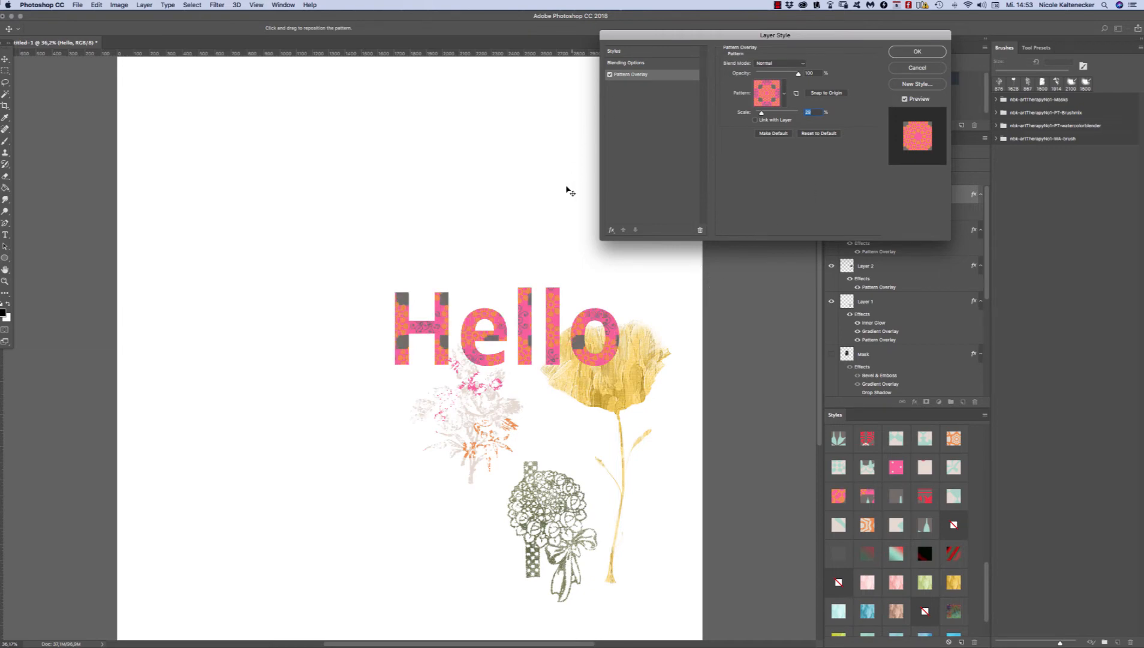
{"action": "left_click_drag", "start_coordinate": [798, 72], "coordinate": [775, 81]}
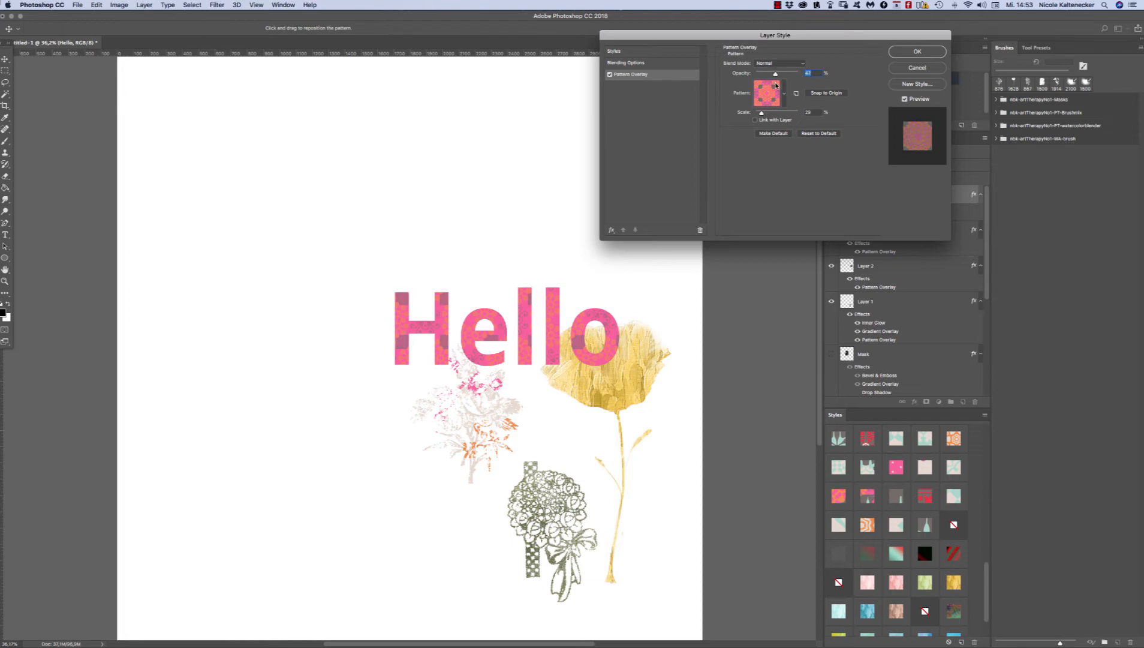
{"action": "left_click_drag", "start_coordinate": [776, 85], "coordinate": [772, 83]}
Step: Try a lower Fill Opacity in the Hello text's Blending Options and set it back to 100%
{"action": "left_click", "coordinate": [656, 63]}
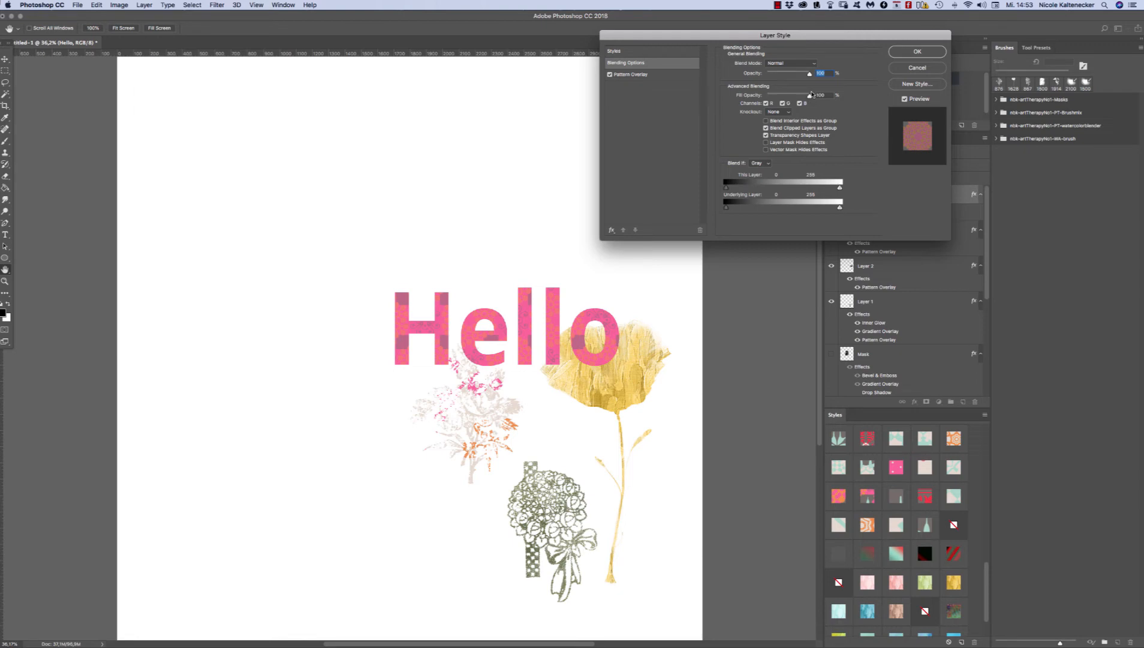
{"action": "left_click_drag", "start_coordinate": [812, 95], "coordinate": [802, 97]}
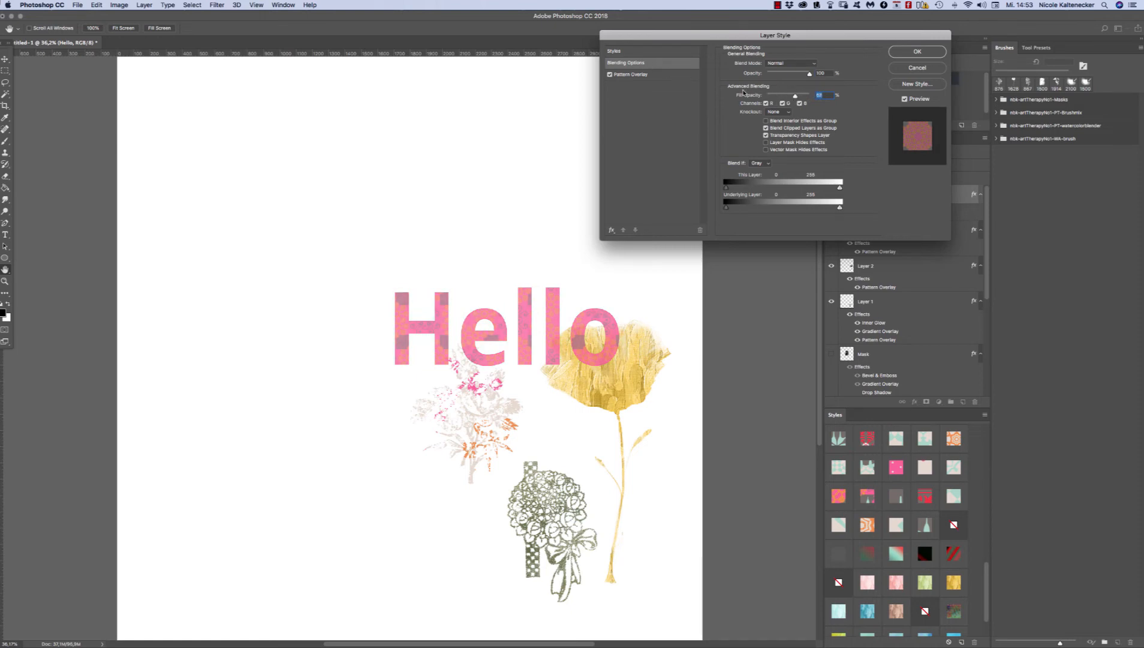
{"action": "left_click_drag", "start_coordinate": [796, 98], "coordinate": [847, 106]}
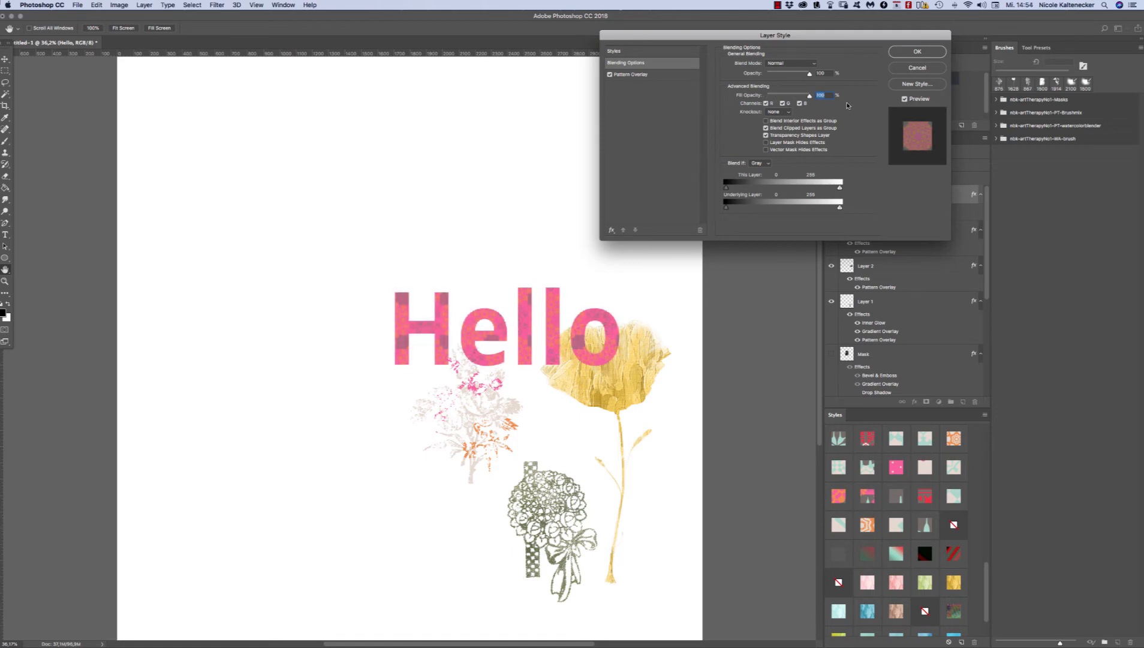
Step: Accept the layer style settings and move the Hello text up and left, clear of the poppy
{"action": "left_click", "coordinate": [916, 52]}
{"action": "left_click_drag", "start_coordinate": [615, 327], "coordinate": [527, 305]}
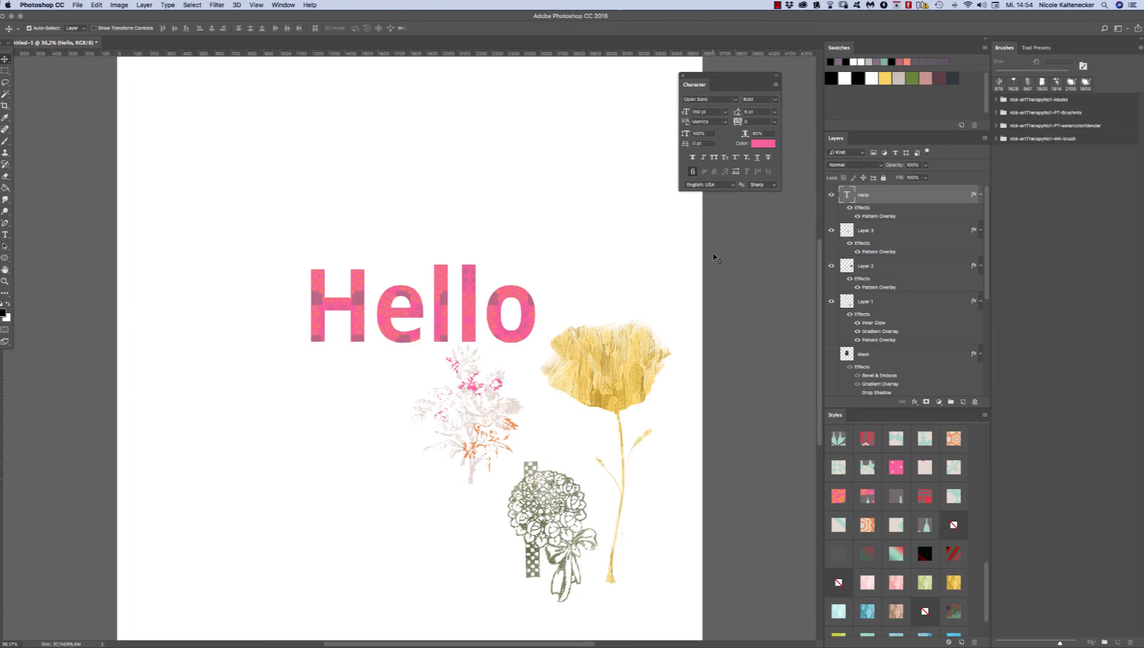
Step: Hide the Hello text and the three motif layers, and add a new empty layer on top
{"action": "left_click_drag", "start_coordinate": [656, 204], "coordinate": [206, 613]}
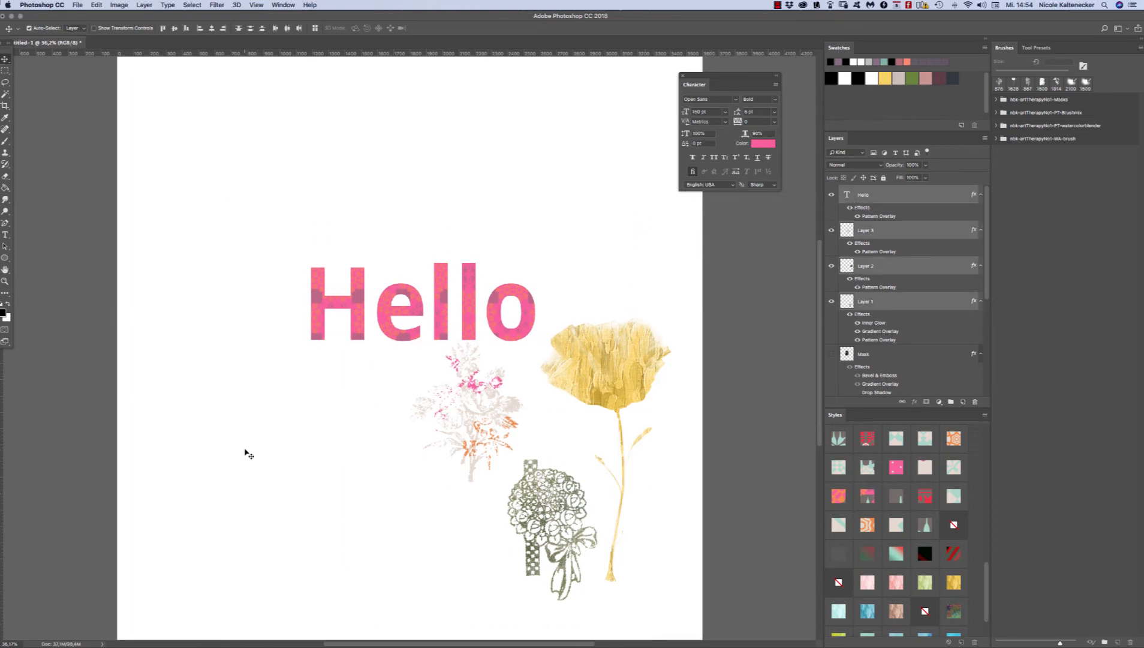
{"action": "left_click_drag", "start_coordinate": [833, 301], "coordinate": [830, 194]}
{"action": "left_click", "coordinate": [963, 402]}
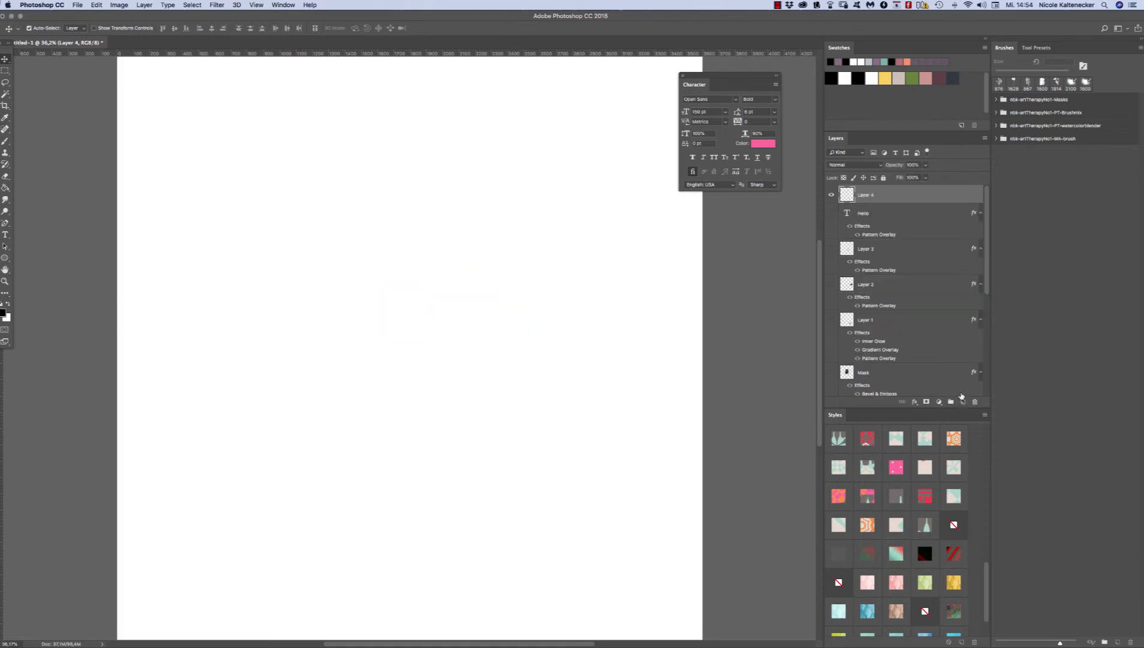
Step: Choose the 814 px watercolorblender9-mask brush from the nbk-artTherapyNo1-PT-watercolorblender brush group
{"action": "left_click", "coordinate": [5, 142]}
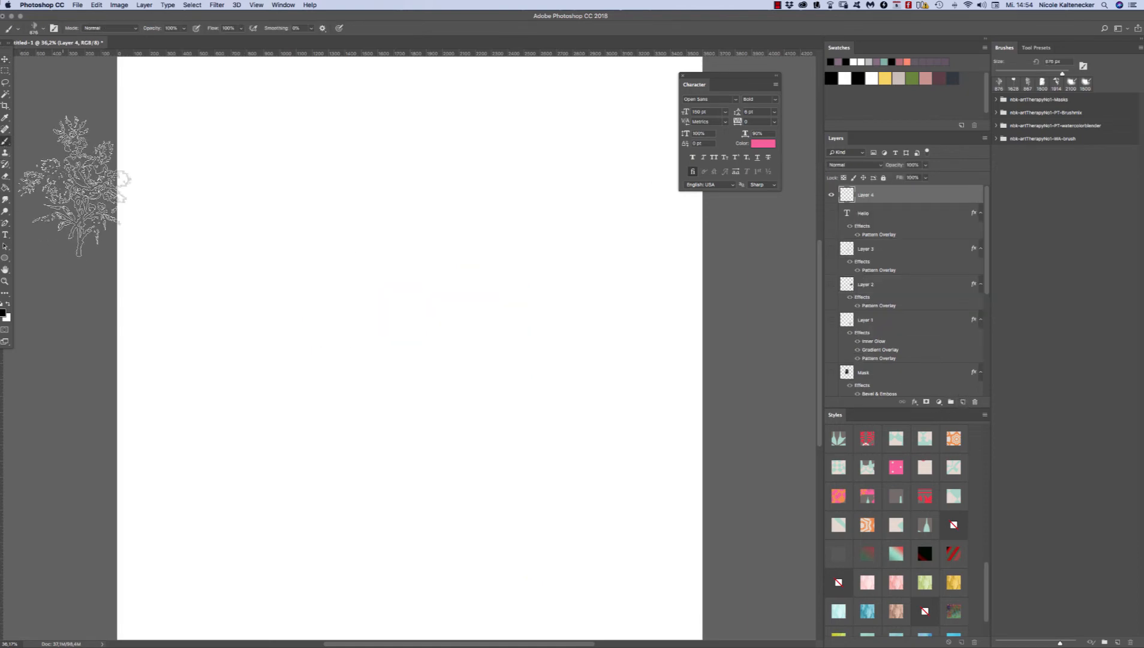
{"action": "right_click", "coordinate": [510, 380]}
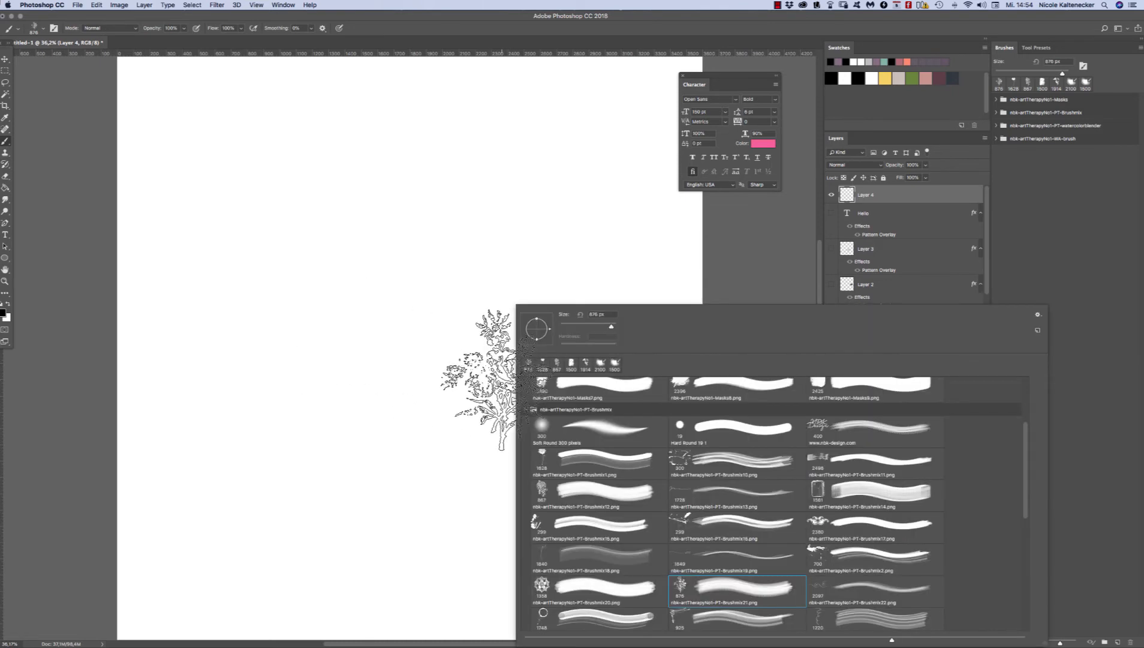
{"action": "left_click", "coordinate": [532, 409]}
{"action": "left_click", "coordinate": [526, 408]}
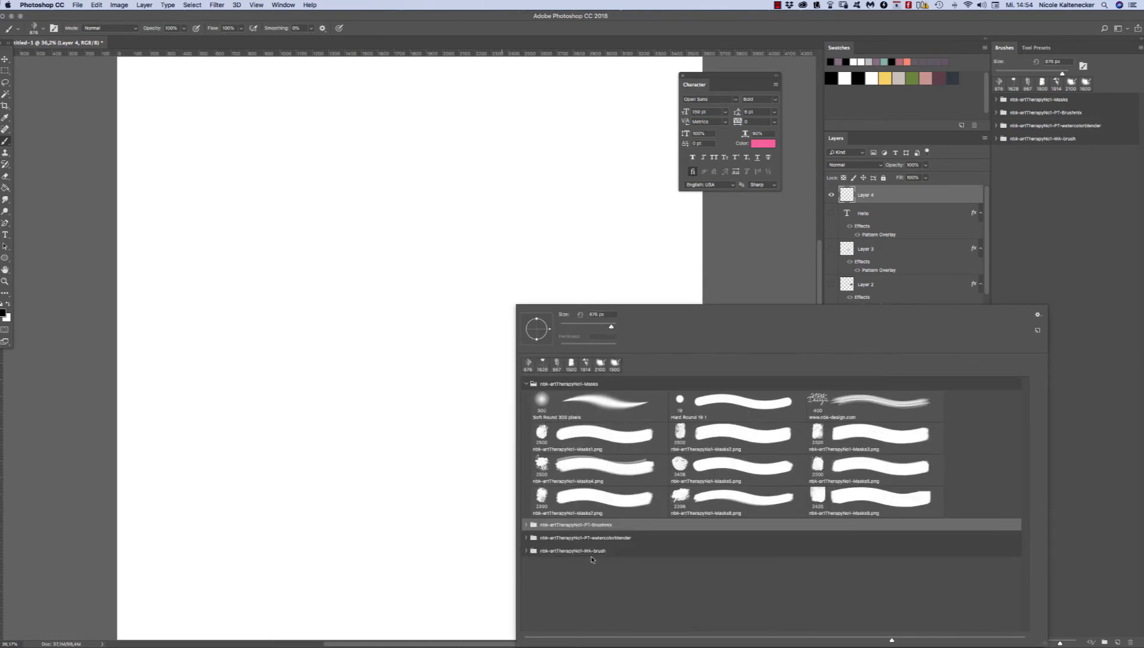
{"action": "left_click", "coordinate": [526, 384]}
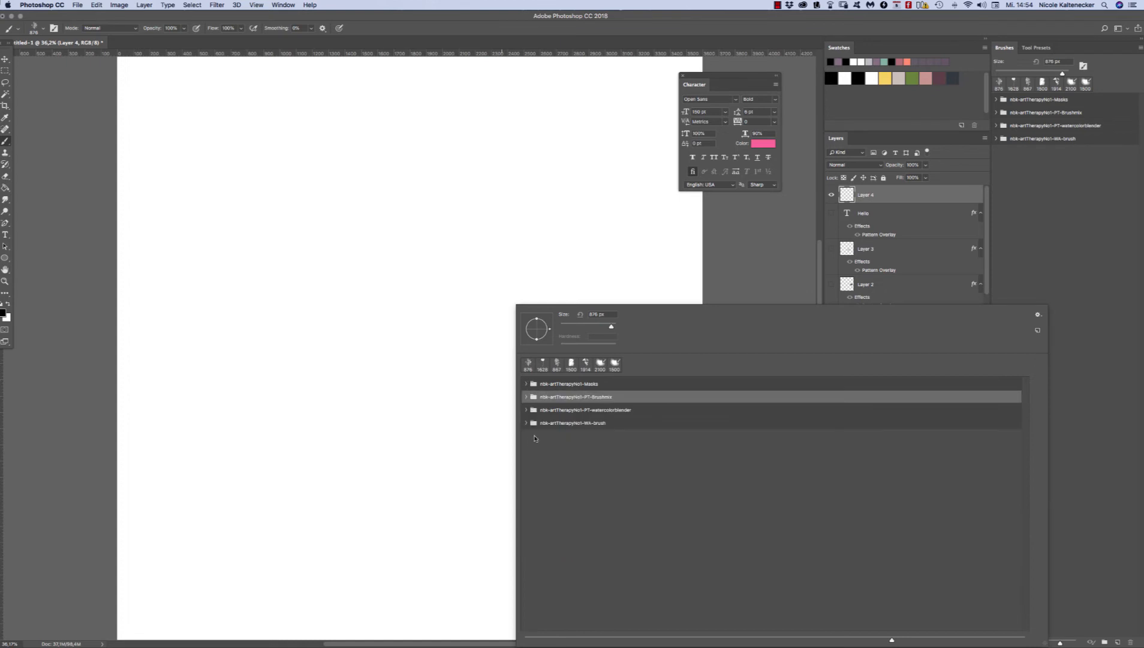
{"action": "left_click", "coordinate": [526, 410]}
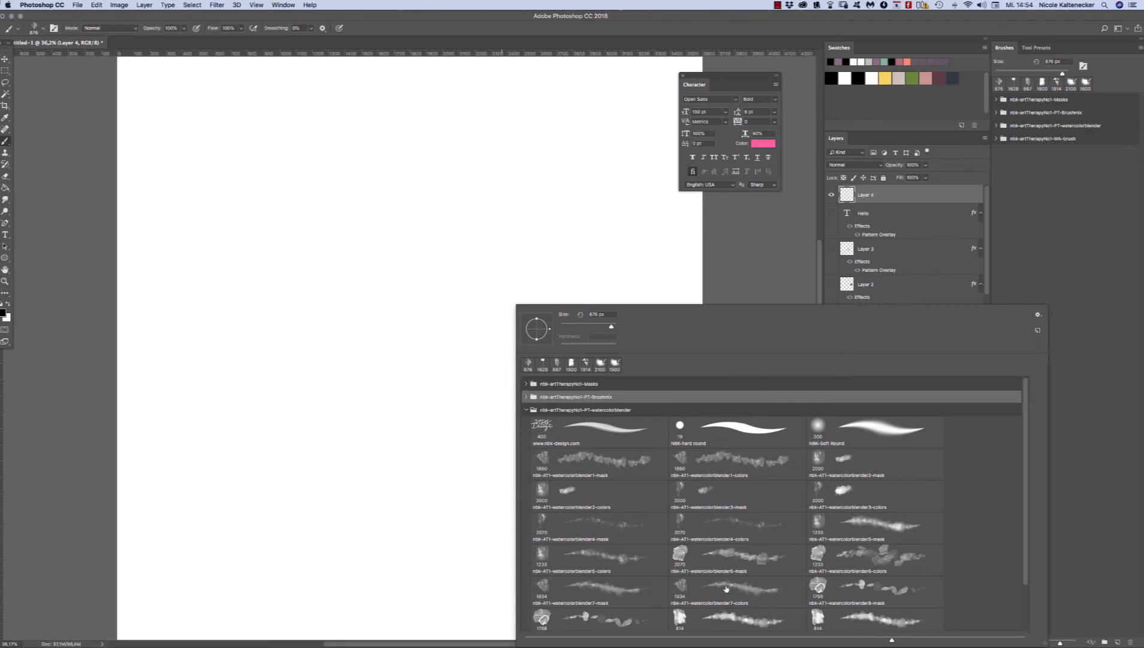
{"action": "double_click", "coordinate": [693, 620]}
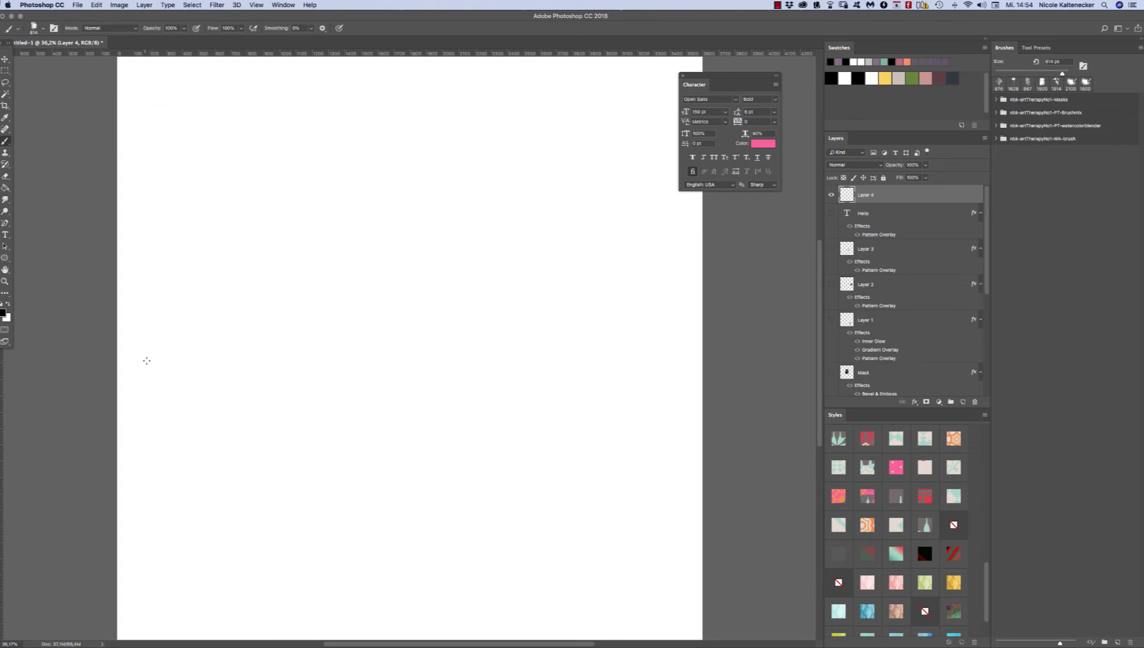
{"action": "right_click", "coordinate": [265, 330]}
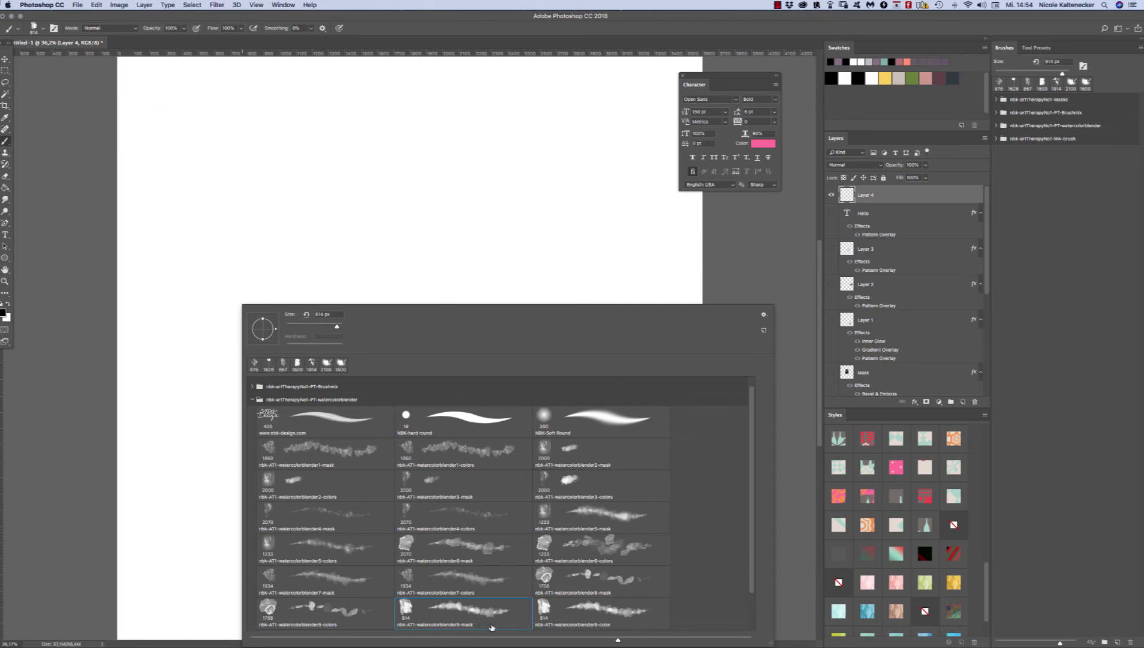
{"action": "left_click", "coordinate": [147, 277]}
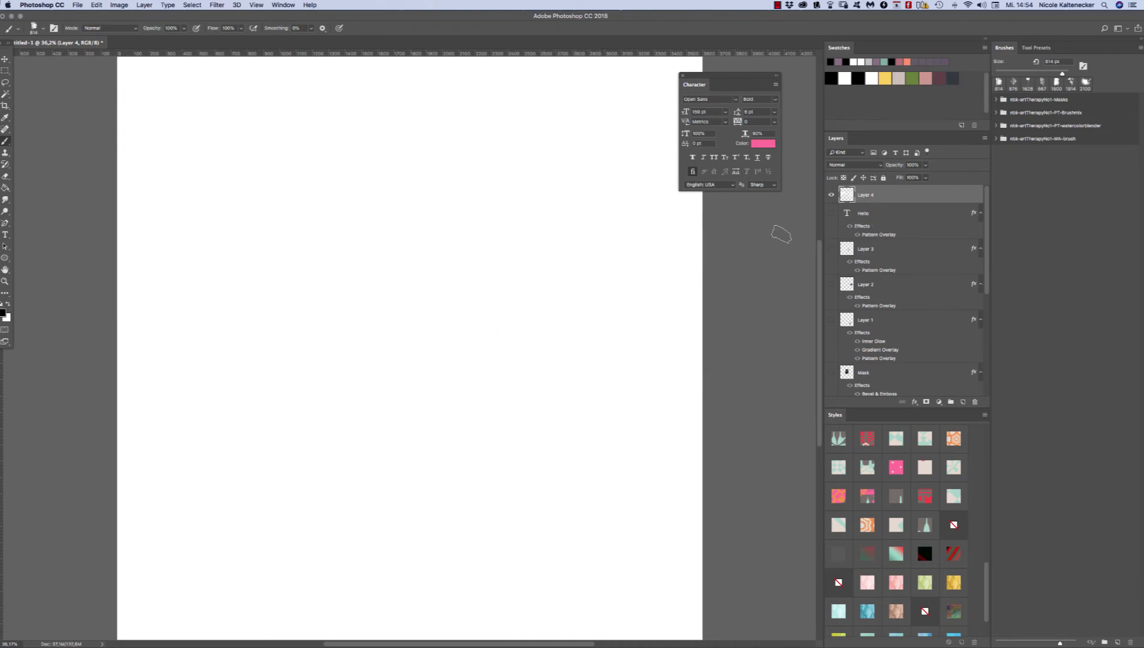
Step: Swap the foreground and background colours and paint a broad, uneven watercolour band across the middle of the canvas
{"action": "key", "text": "x"}
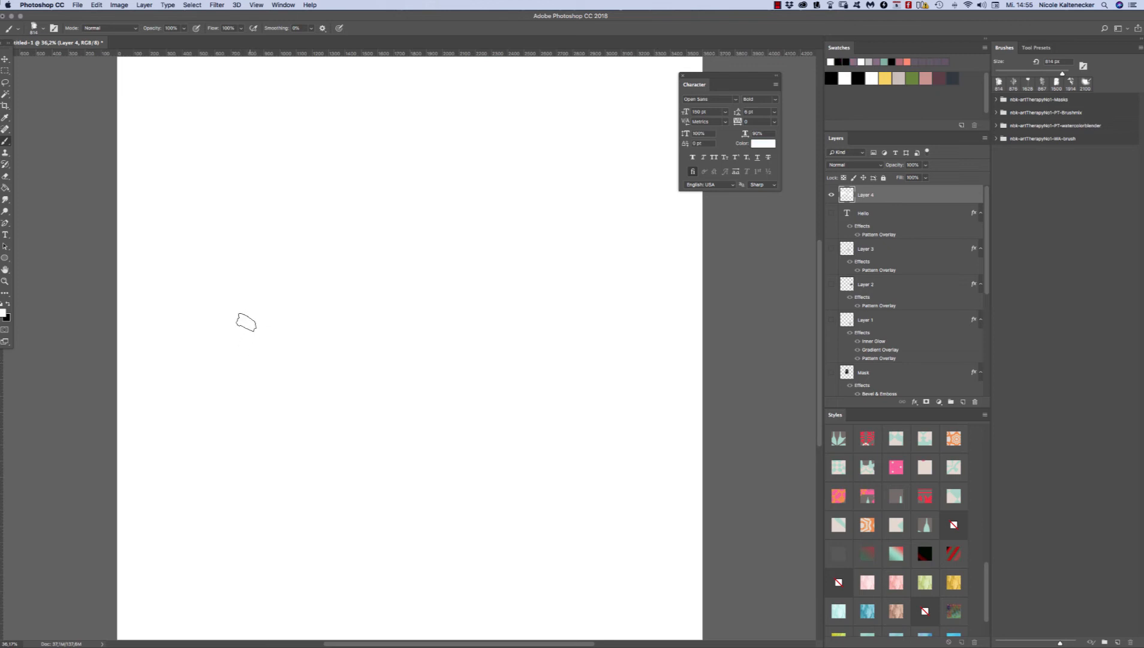
{"action": "mouse_move", "coordinate": [217, 308]}
{"action": "left_mouse_down"}
{"action": "mouse_move", "coordinate": [231, 337]}
{"action": "mouse_move", "coordinate": [294, 353]}
{"action": "mouse_move", "coordinate": [172, 324]}
{"action": "mouse_move", "coordinate": [182, 417]}
{"action": "mouse_move", "coordinate": [255, 410]}
{"action": "left_mouse_up"}
{"action": "mouse_move", "coordinate": [216, 339]}
{"action": "left_mouse_down"}
{"action": "mouse_move", "coordinate": [258, 336]}
{"action": "mouse_move", "coordinate": [315, 299]}
{"action": "mouse_move", "coordinate": [354, 336]}
{"action": "mouse_move", "coordinate": [405, 330]}
{"action": "mouse_move", "coordinate": [429, 267]}
{"action": "mouse_move", "coordinate": [503, 363]}
{"action": "mouse_move", "coordinate": [447, 303]}
{"action": "mouse_move", "coordinate": [346, 440]}
{"action": "mouse_move", "coordinate": [456, 413]}
{"action": "mouse_move", "coordinate": [498, 335]}
{"action": "mouse_move", "coordinate": [387, 282]}
{"action": "mouse_move", "coordinate": [543, 252]}
{"action": "mouse_move", "coordinate": [608, 358]}
{"action": "mouse_move", "coordinate": [677, 281]}
{"action": "mouse_move", "coordinate": [593, 258]}
{"action": "mouse_move", "coordinate": [618, 401]}
{"action": "mouse_move", "coordinate": [672, 360]}
{"action": "mouse_move", "coordinate": [563, 216]}
{"action": "mouse_move", "coordinate": [117, 354]}
{"action": "mouse_move", "coordinate": [282, 462]}
{"action": "mouse_move", "coordinate": [300, 417]}
{"action": "left_mouse_up"}
{"action": "left_click_drag", "start_coordinate": [621, 393], "coordinate": [652, 370]}
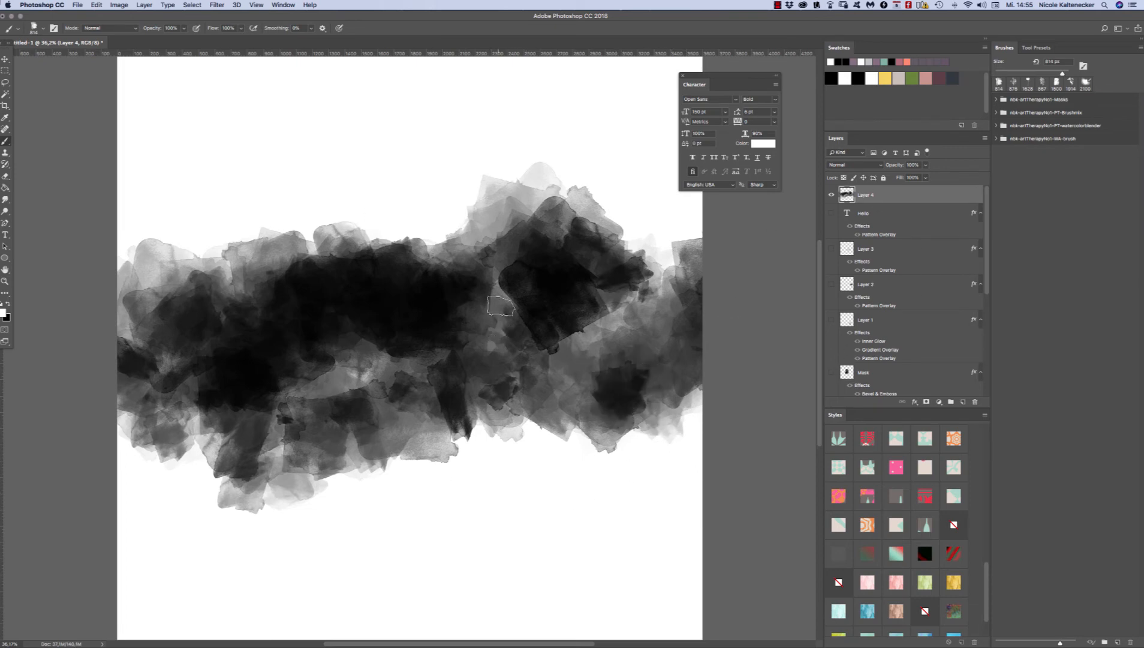
Step: Apply the pale pink painted-stroke style to the watercolour band layer
{"action": "left_click", "coordinate": [869, 583]}
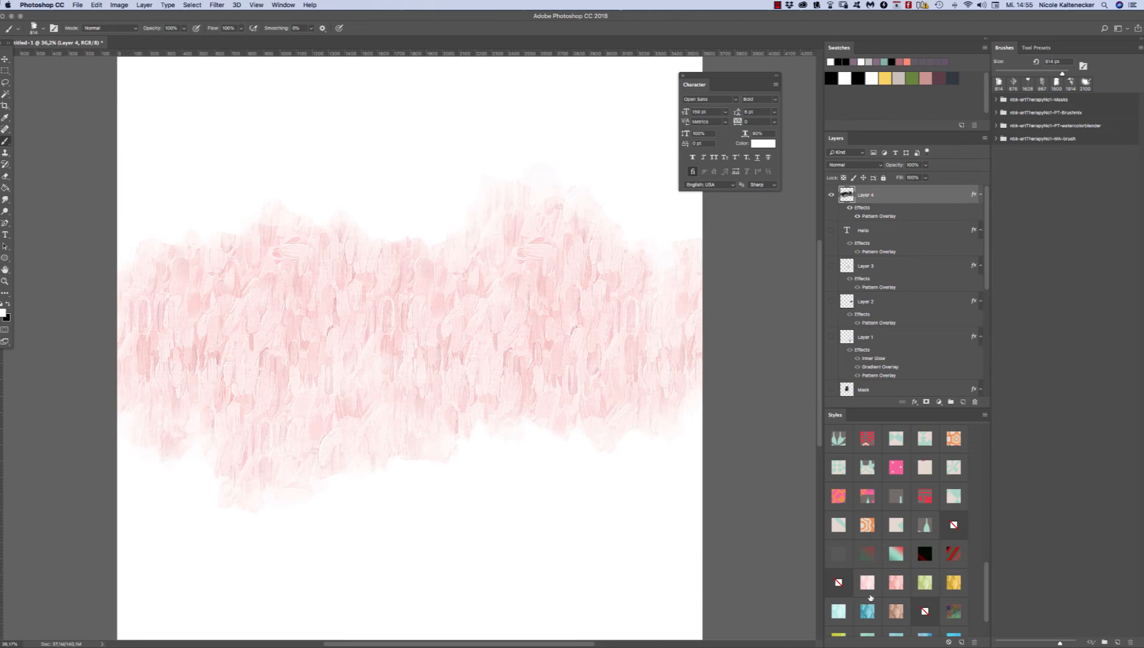
{"action": "scroll", "coordinate": [887, 552], "scroll_direction": "down", "scroll_amount": 2}
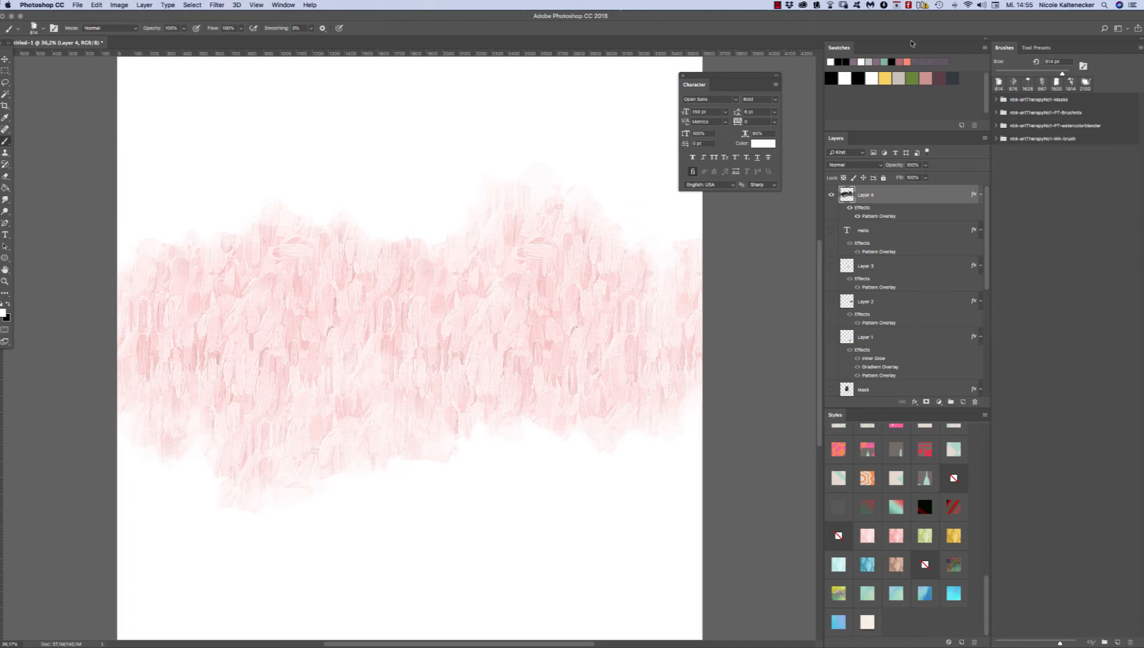
Step: Add a new empty layer on top and choose the 1233 px nbk-AT1-watercolorblender5-mask brush
{"action": "key", "text": "super+shift+n"}
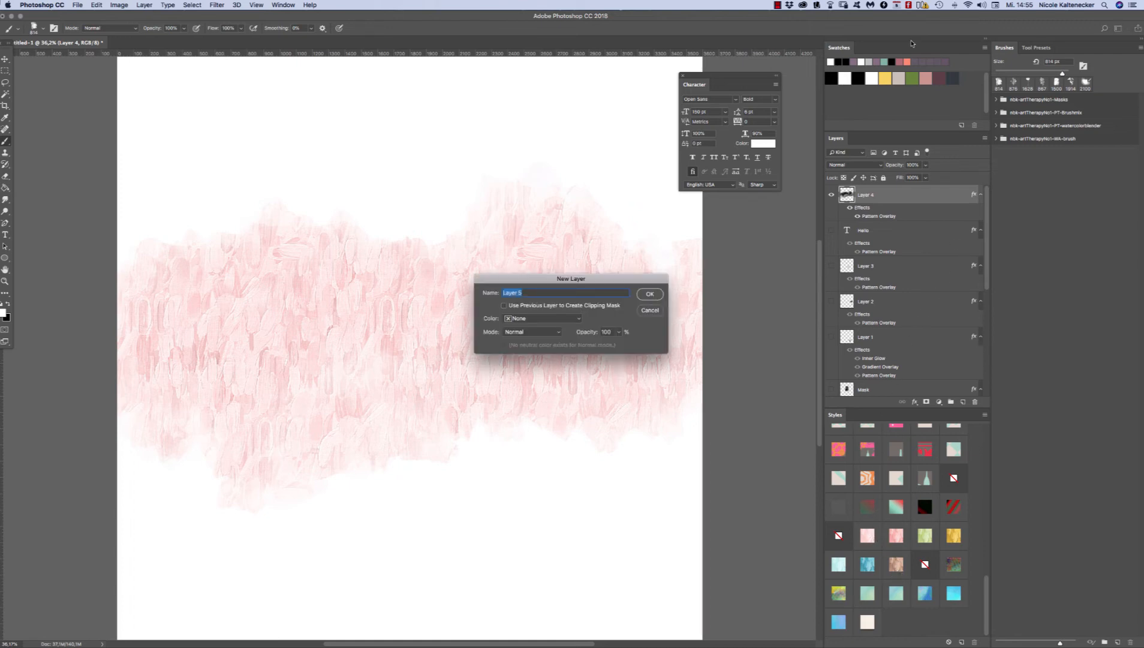
{"action": "key", "text": "Return"}
{"action": "right_click", "coordinate": [441, 293]}
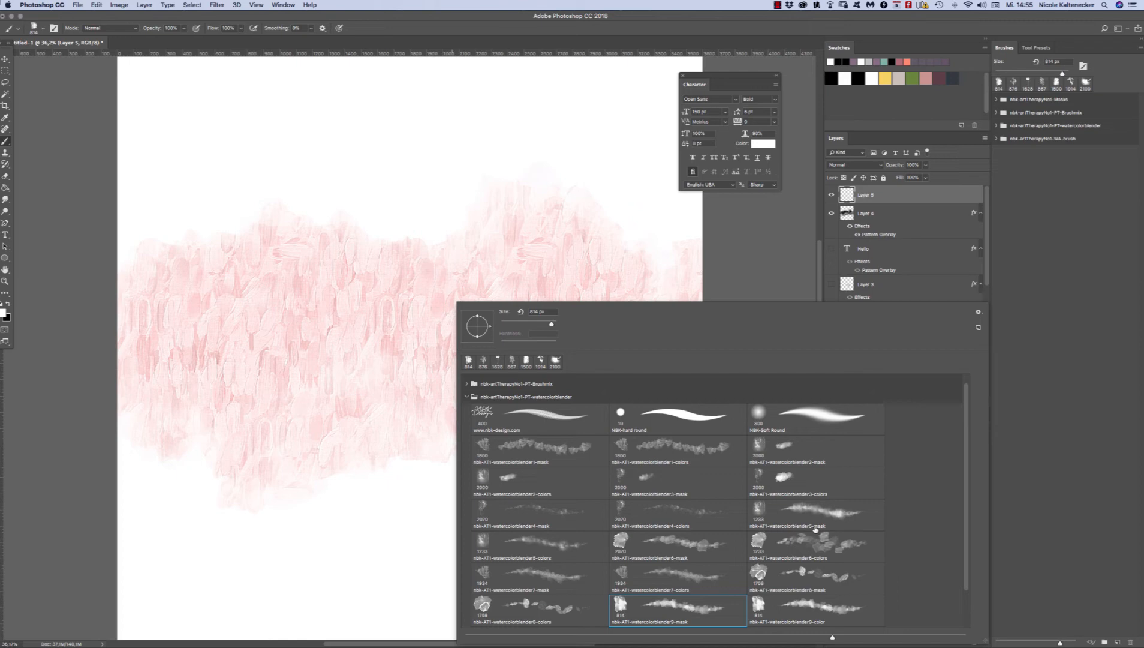
{"action": "left_click", "coordinate": [780, 516]}
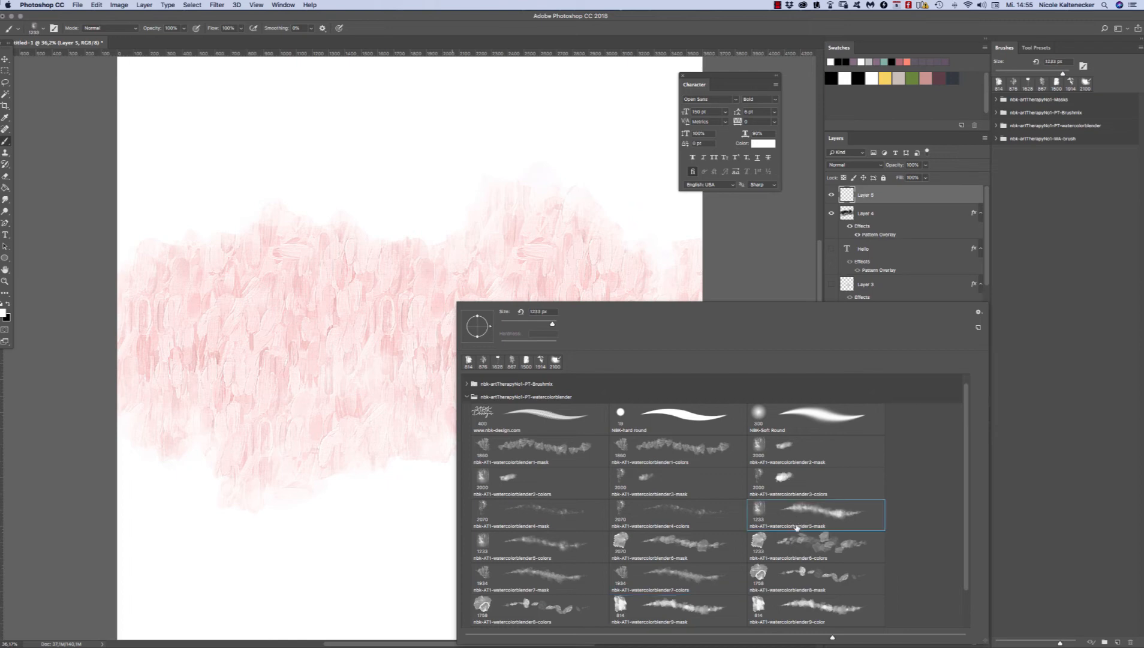
{"action": "key", "text": "Return"}
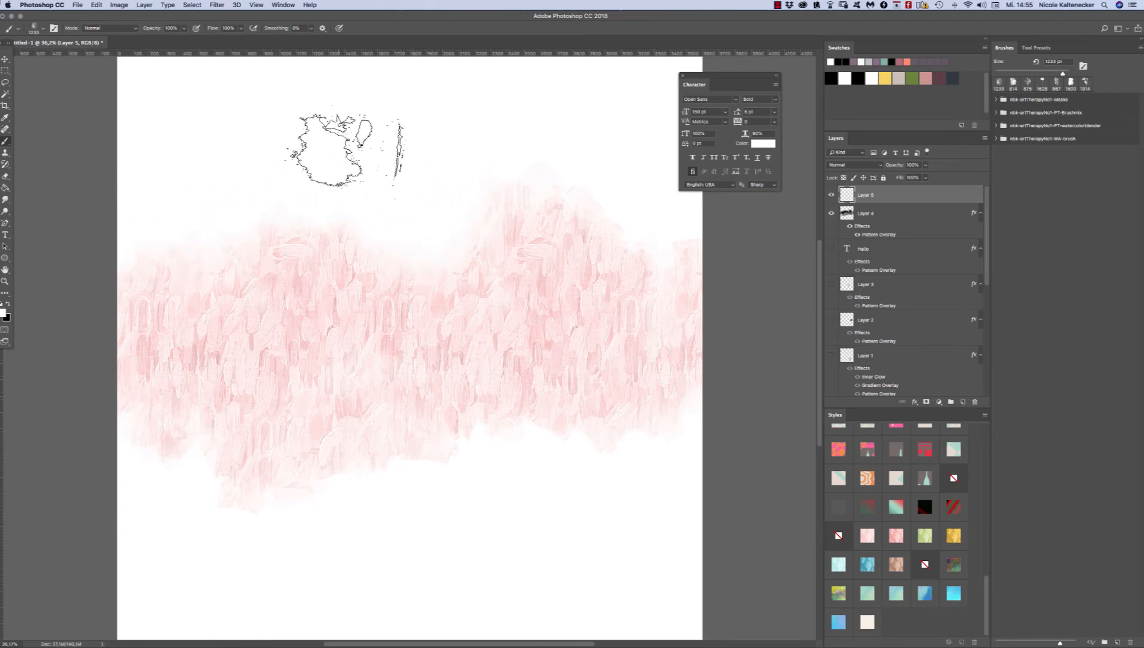
Step: Convert the white background into a regular layer and darken it to grey with a Hue/Saturation lightness of -33
{"action": "scroll", "coordinate": [988, 279], "scroll_direction": "down", "scroll_amount": 10}
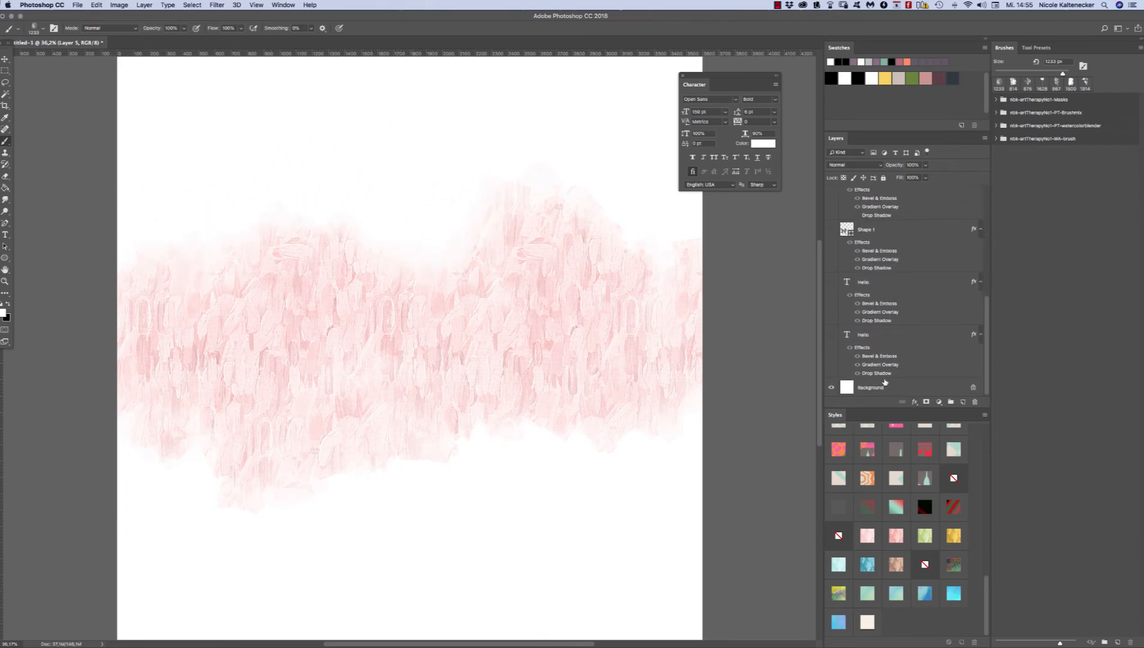
{"action": "left_click", "coordinate": [846, 389]}
{"action": "double_click", "coordinate": [846, 387]}
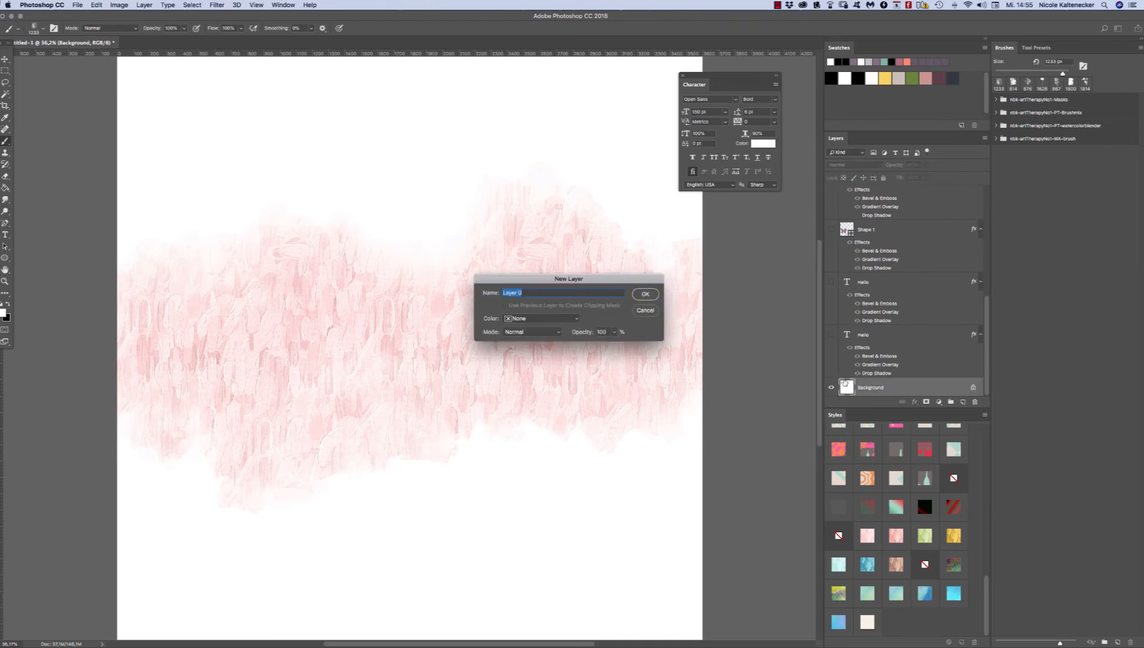
{"action": "left_click", "coordinate": [645, 293]}
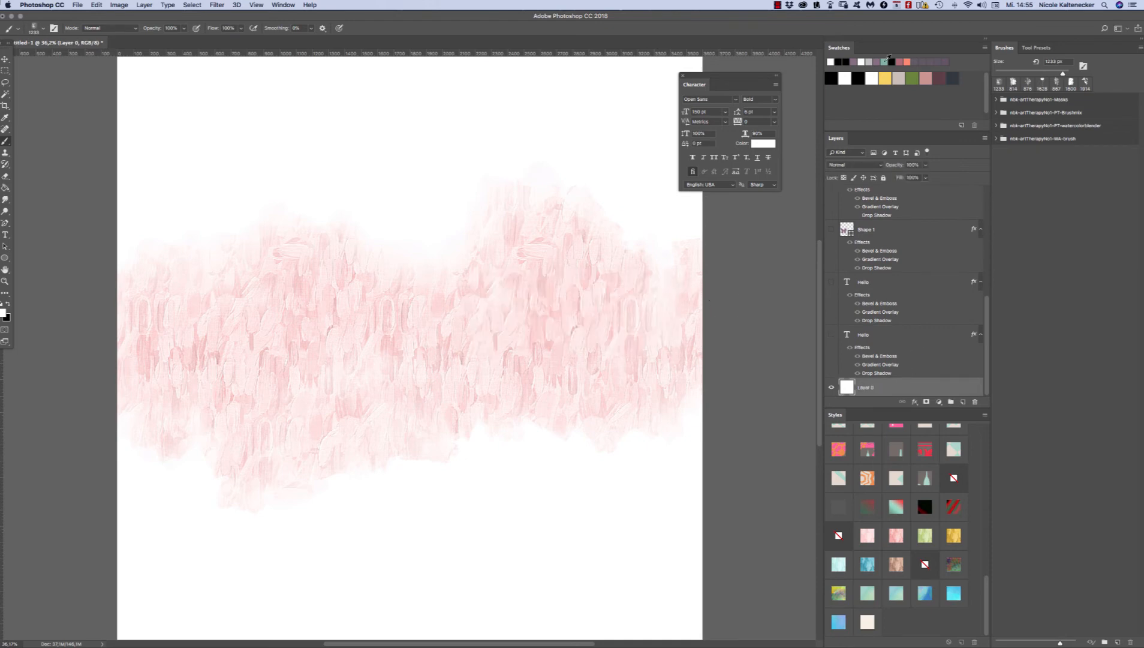
{"action": "key", "text": "super+u"}
{"action": "mouse_move", "coordinate": [704, 324]}
{"action": "left_mouse_down"}
{"action": "mouse_move", "coordinate": [715, 325]}
{"action": "mouse_move", "coordinate": [685, 324]}
{"action": "left_mouse_up"}
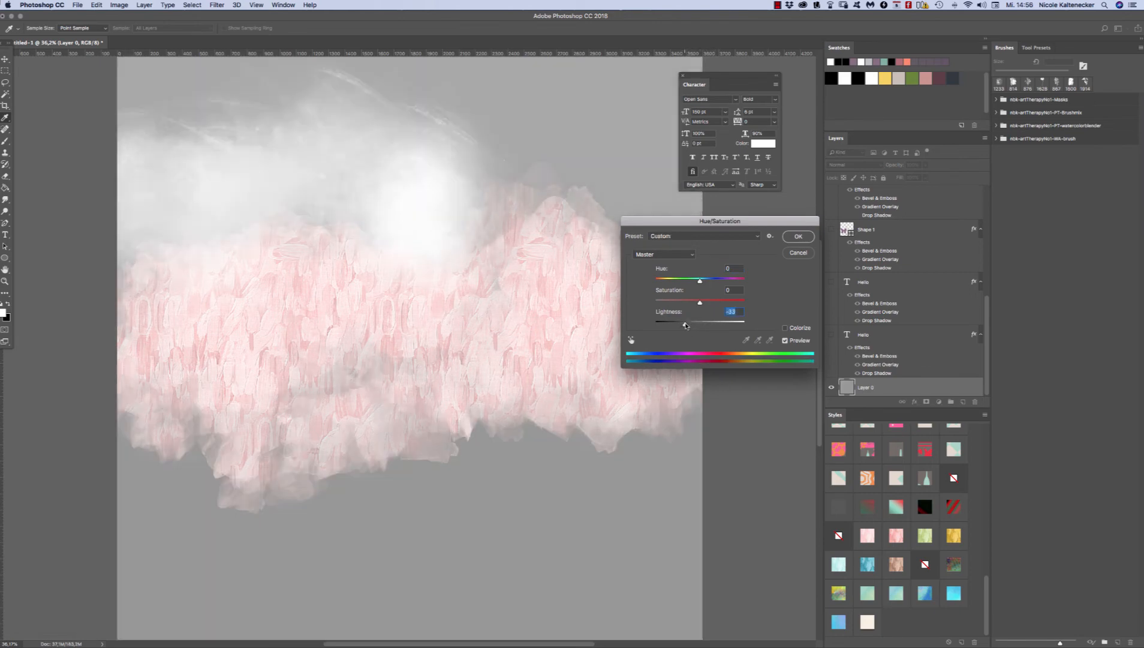
{"action": "left_click", "coordinate": [798, 237]}
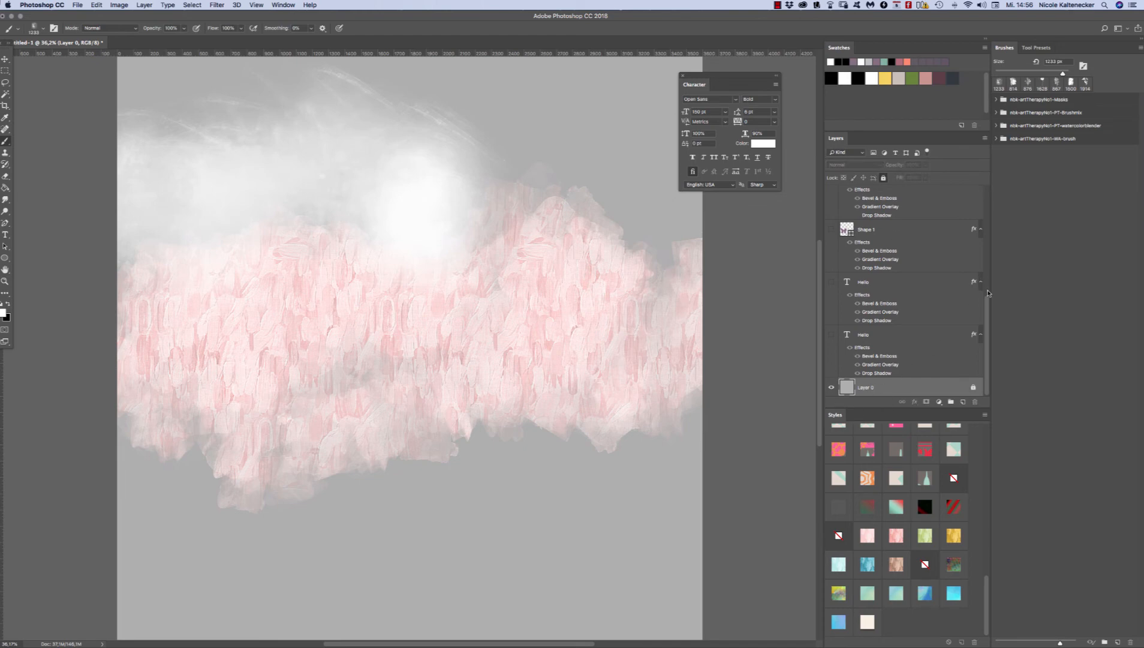
Step: Paint soft white watercolour areas above and below the pink band on the topmost layer
{"action": "scroll", "coordinate": [988, 293], "scroll_direction": "up", "scroll_amount": 10}
{"action": "left_click", "coordinate": [857, 194]}
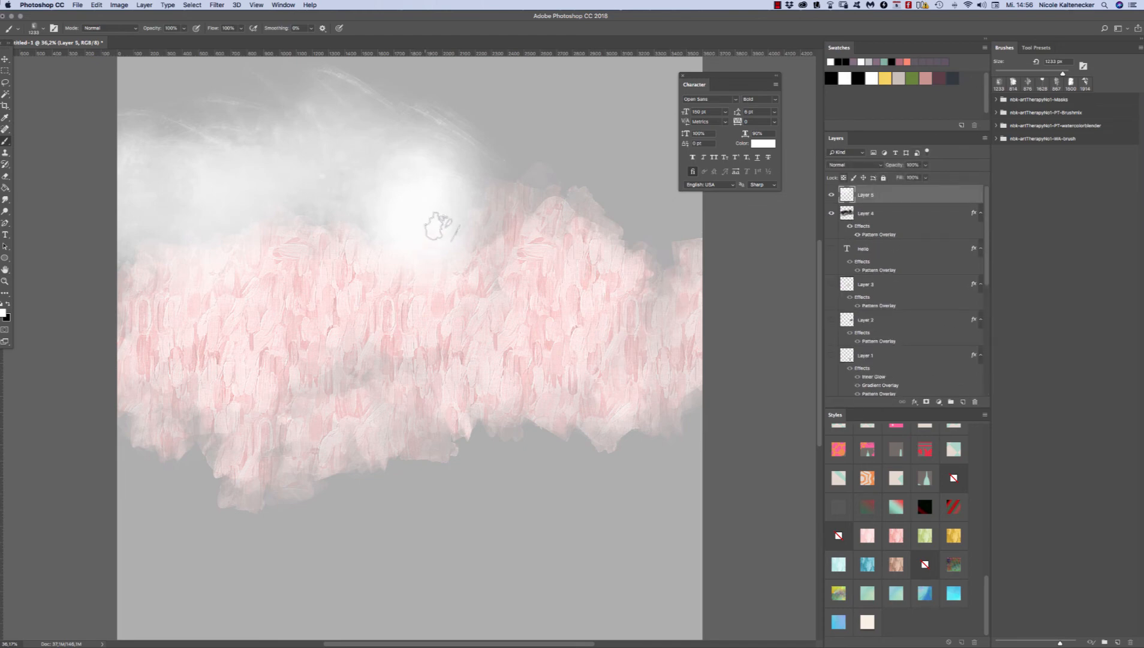
{"action": "mouse_move", "coordinate": [438, 227]}
{"action": "left_mouse_down"}
{"action": "mouse_move", "coordinate": [516, 176]}
{"action": "mouse_move", "coordinate": [528, 236]}
{"action": "mouse_move", "coordinate": [554, 220]}
{"action": "mouse_move", "coordinate": [665, 257]}
{"action": "mouse_move", "coordinate": [666, 184]}
{"action": "mouse_move", "coordinate": [581, 247]}
{"action": "left_mouse_up"}
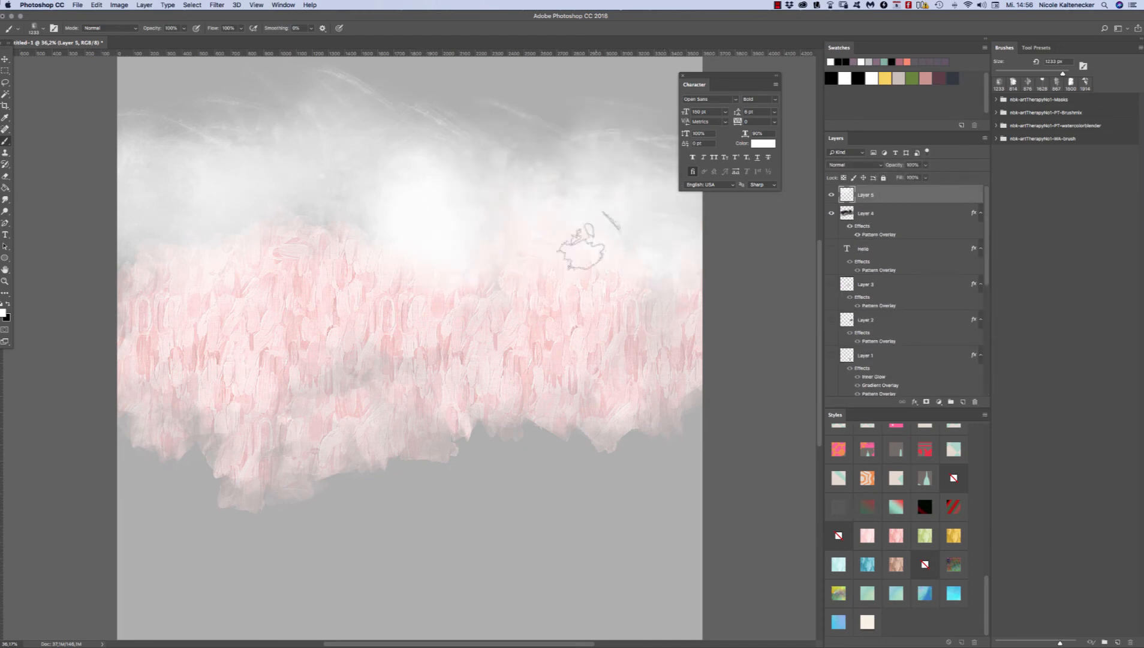
{"action": "mouse_move", "coordinate": [618, 414]}
{"action": "left_mouse_down"}
{"action": "mouse_move", "coordinate": [602, 472]}
{"action": "mouse_move", "coordinate": [684, 413]}
{"action": "mouse_move", "coordinate": [480, 443]}
{"action": "mouse_move", "coordinate": [469, 460]}
{"action": "left_mouse_up"}
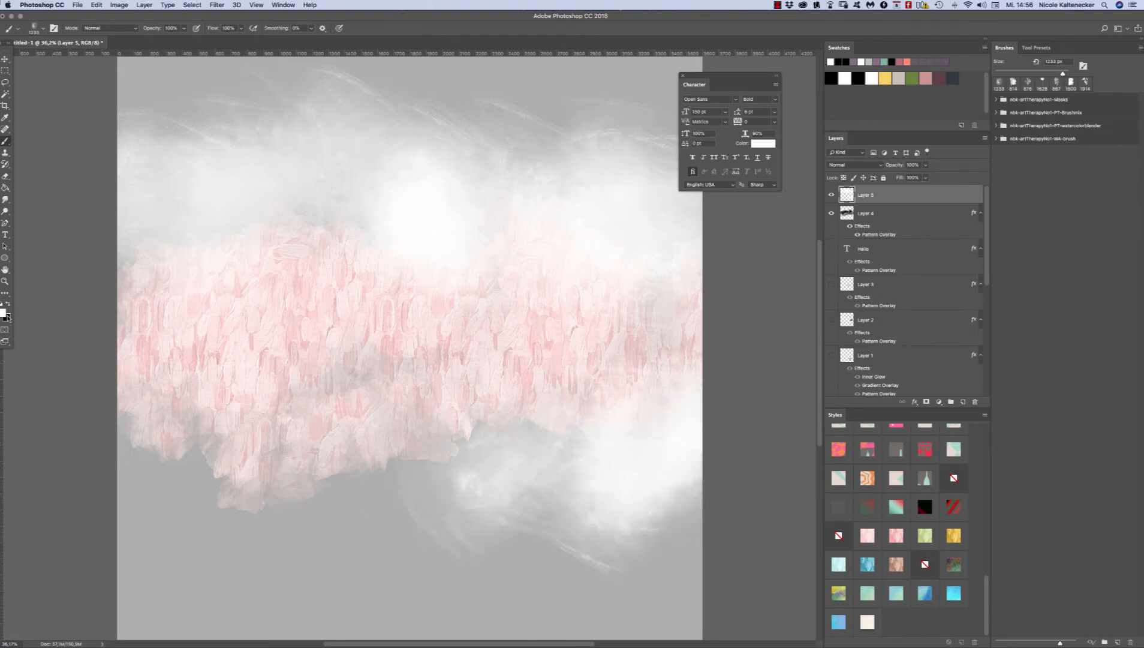
{"action": "mouse_move", "coordinate": [600, 500]}
{"action": "left_mouse_down"}
{"action": "mouse_move", "coordinate": [501, 466]}
{"action": "mouse_move", "coordinate": [319, 474]}
{"action": "mouse_move", "coordinate": [184, 447]}
{"action": "mouse_move", "coordinate": [173, 464]}
{"action": "mouse_move", "coordinate": [161, 457]}
{"action": "mouse_move", "coordinate": [490, 488]}
{"action": "left_mouse_up"}
{"action": "mouse_move", "coordinate": [587, 153]}
{"action": "left_mouse_down"}
{"action": "mouse_move", "coordinate": [408, 166]}
{"action": "mouse_move", "coordinate": [434, 174]}
{"action": "left_mouse_up"}
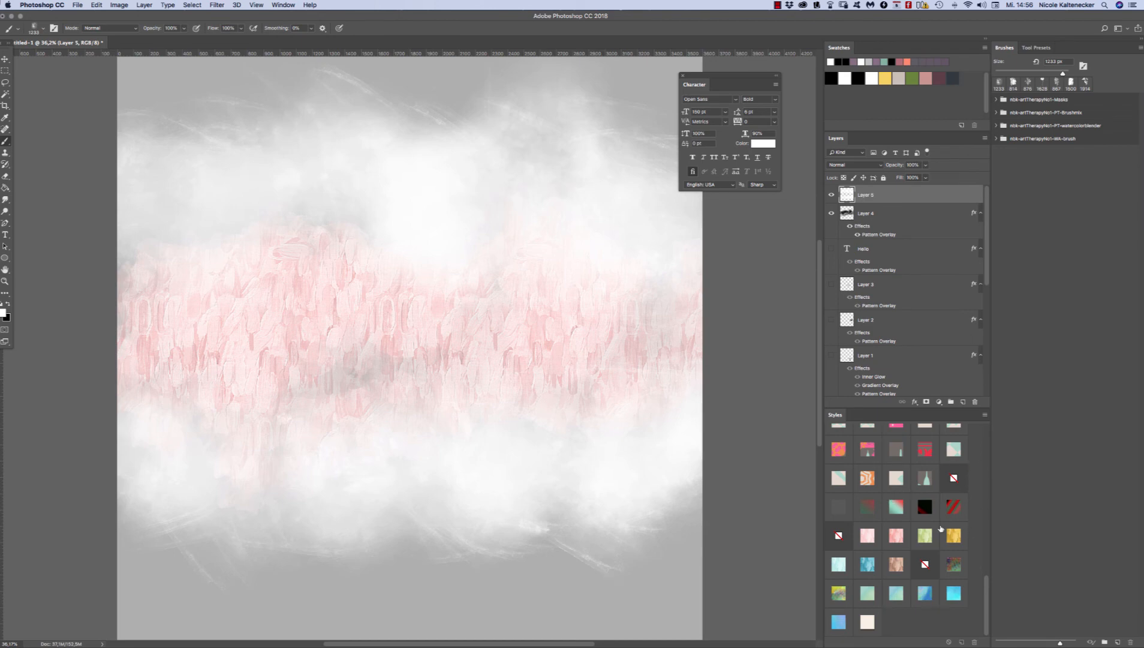
Step: Apply the blue-violet watercolour style to the top layer and extend its painted area towards the canvas's lower edge
{"action": "left_click", "coordinate": [927, 595]}
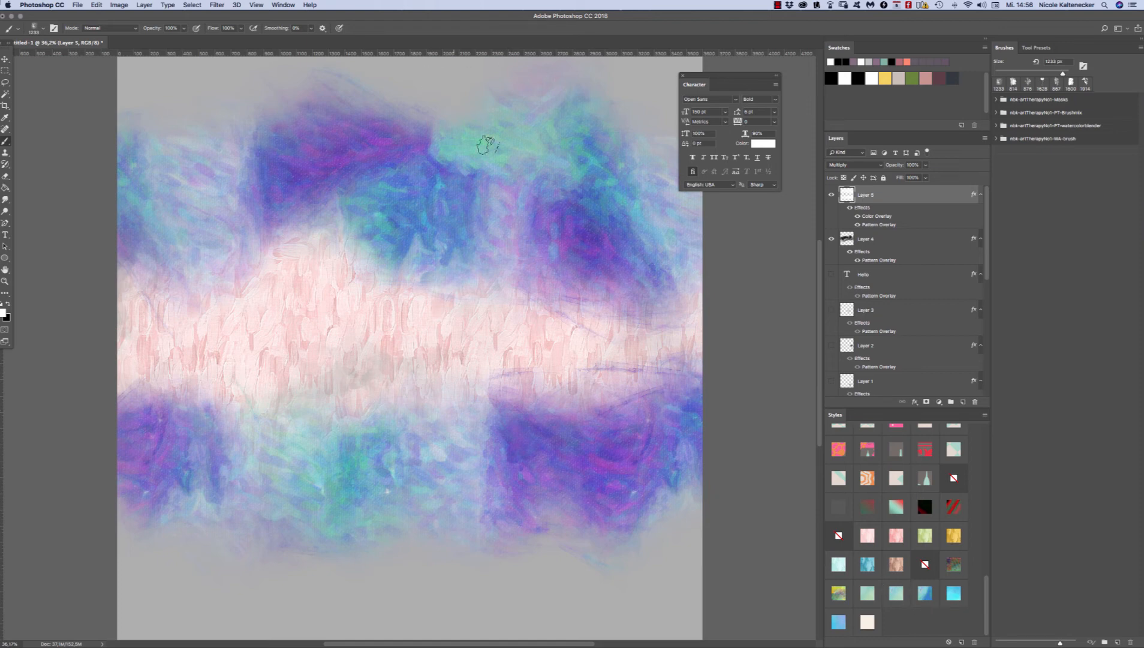
{"action": "mouse_move", "coordinate": [677, 510]}
{"action": "left_mouse_down"}
{"action": "mouse_move", "coordinate": [671, 538]}
{"action": "mouse_move", "coordinate": [621, 591]}
{"action": "mouse_move", "coordinate": [542, 558]}
{"action": "left_mouse_up"}
{"action": "left_click_drag", "start_coordinate": [405, 528], "coordinate": [363, 566]}
Step: Apply the turquoise painted-stroke style to the layer holding the pink middle band
{"action": "left_click", "coordinate": [870, 246]}
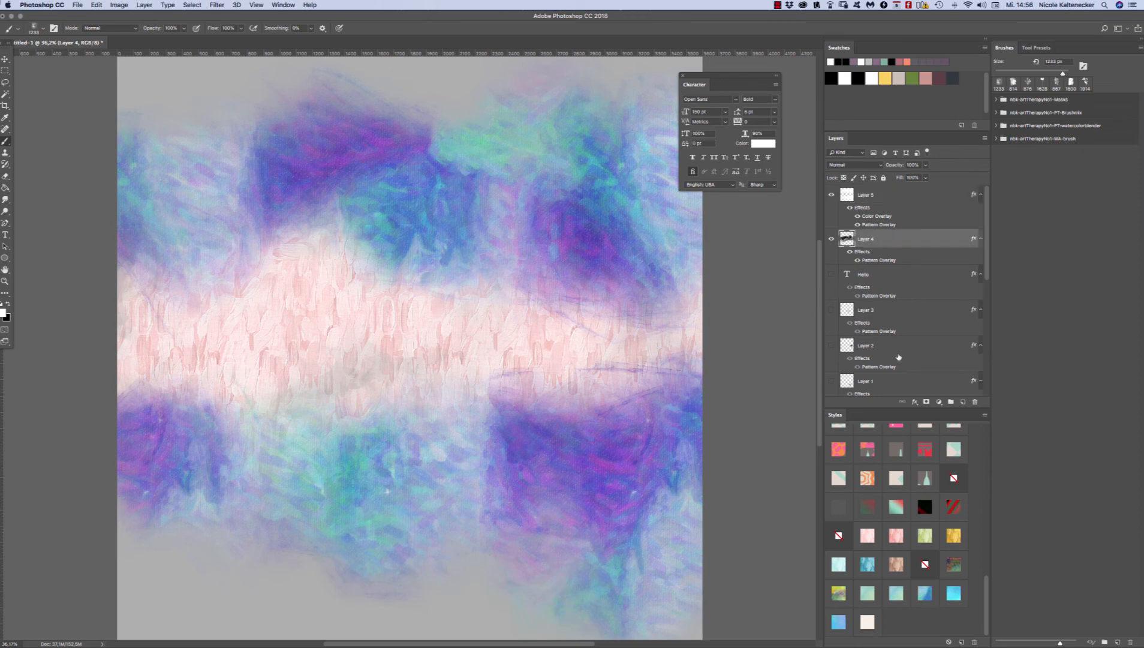
{"action": "left_click", "coordinate": [867, 562]}
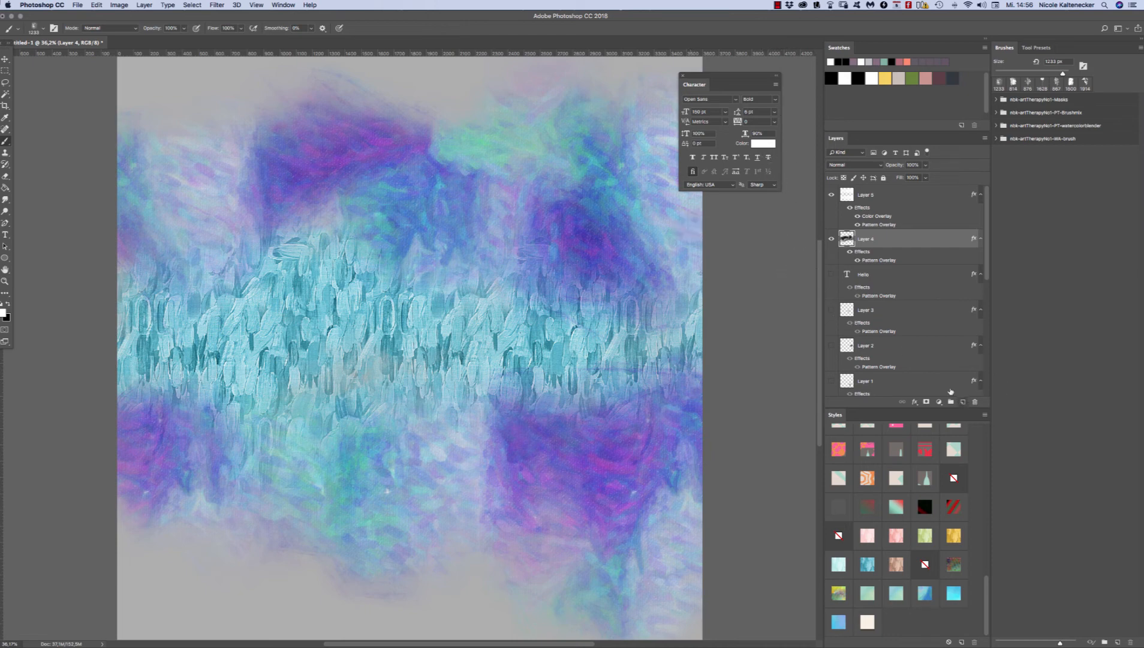
Step: Add a new empty layer above the middle band layer and choose the 2070 px nbk-AT1-watercolorblender6-mask brush
{"action": "key", "text": "super+minus"}
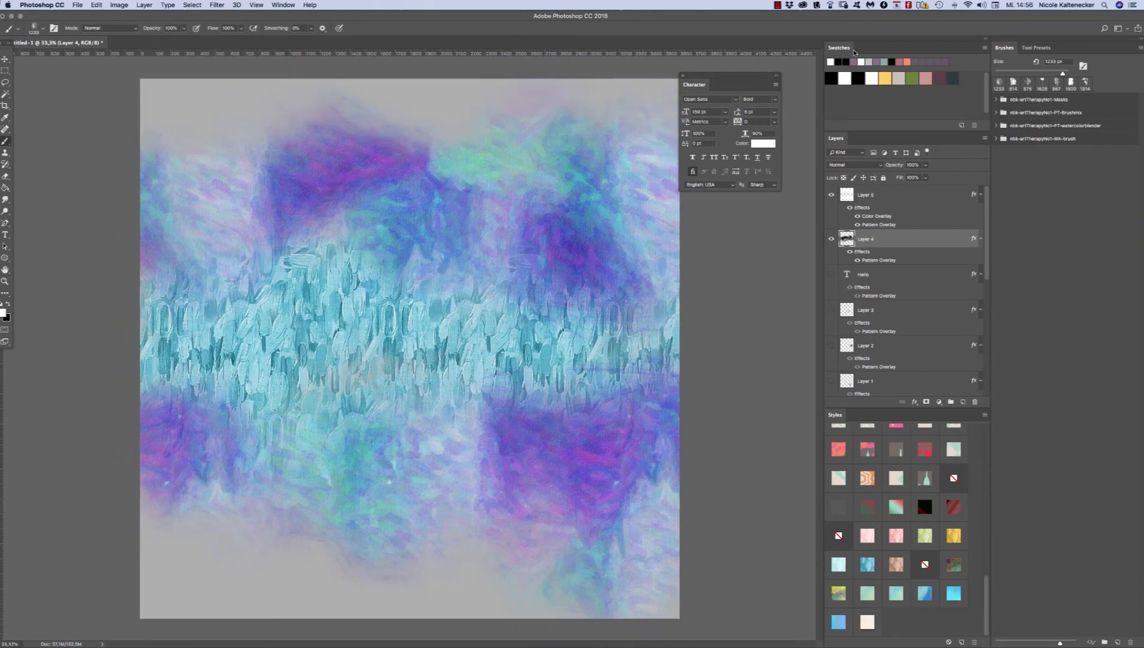
{"action": "key", "text": "super+shift+n"}
{"action": "key", "text": "Return"}
{"action": "right_click", "coordinate": [438, 343]}
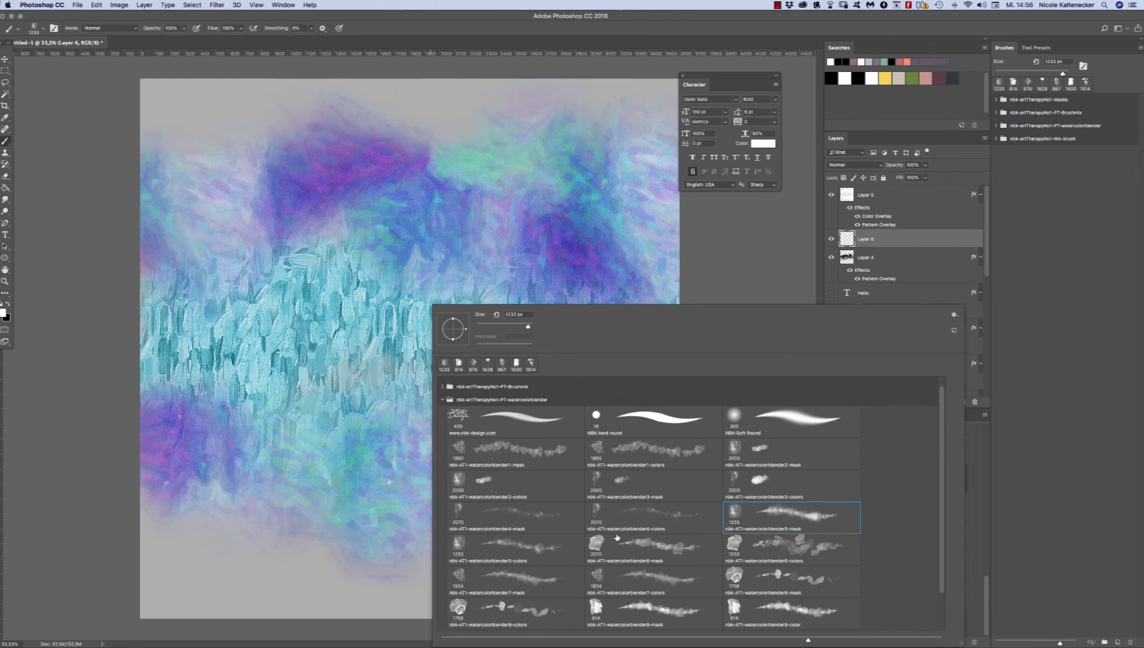
{"action": "left_click", "coordinate": [602, 549]}
{"action": "double_click", "coordinate": [593, 542]}
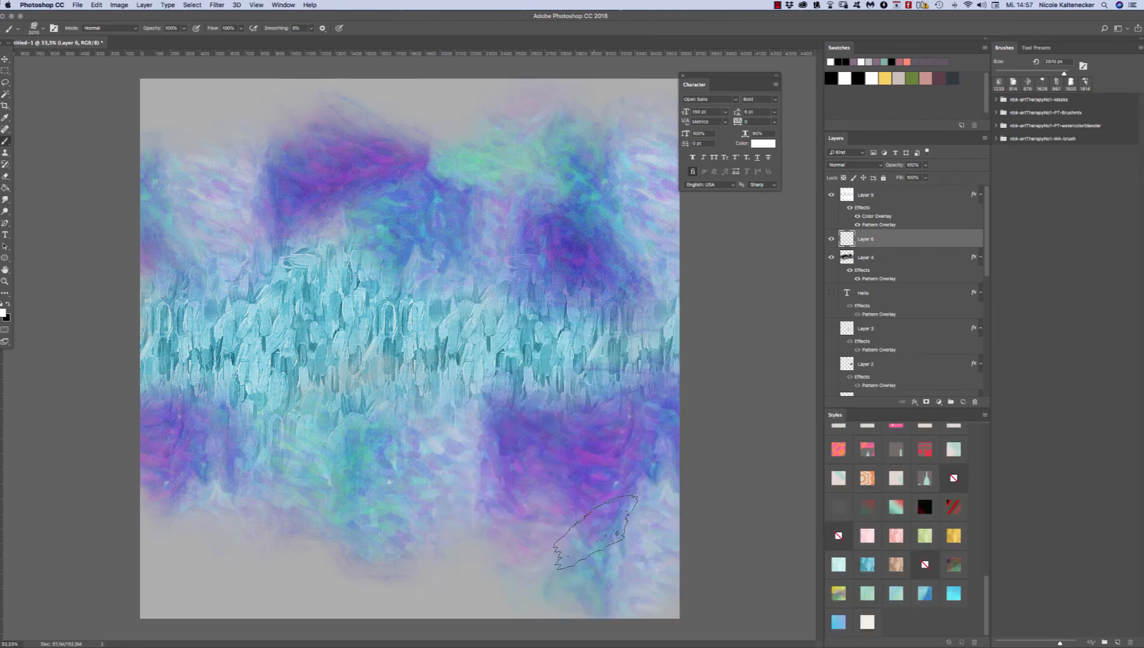
Step: Paint white washes along the canvas's lower edge, and black ones across the upper edge and over parts of the middle band
{"action": "mouse_move", "coordinate": [499, 569]}
{"action": "left_mouse_down"}
{"action": "mouse_move", "coordinate": [503, 601]}
{"action": "mouse_move", "coordinate": [450, 579]}
{"action": "mouse_move", "coordinate": [431, 537]}
{"action": "mouse_move", "coordinate": [241, 627]}
{"action": "mouse_move", "coordinate": [219, 584]}
{"action": "mouse_move", "coordinate": [174, 566]}
{"action": "left_mouse_up"}
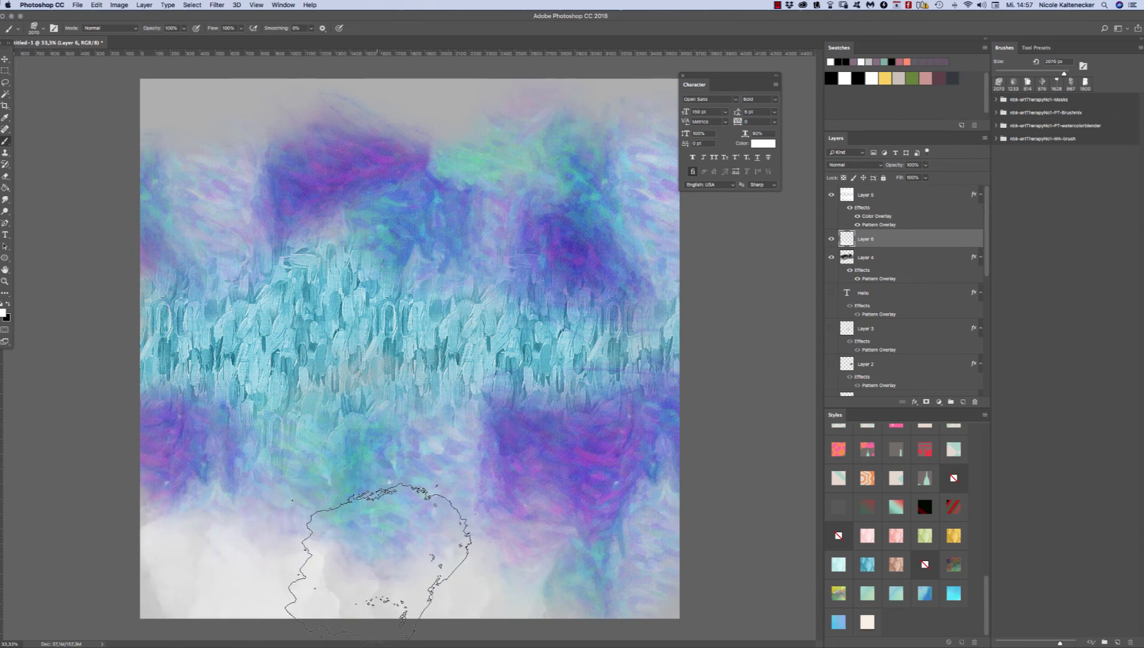
{"action": "left_click_drag", "start_coordinate": [341, 585], "coordinate": [152, 558]}
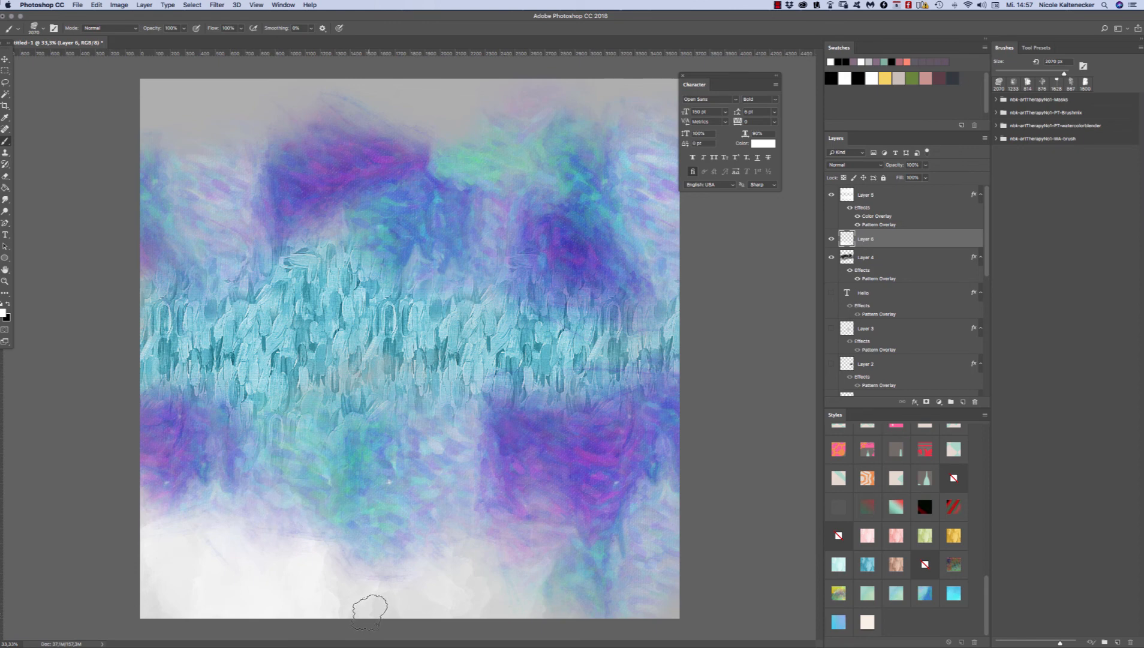
{"action": "key", "text": "x"}
{"action": "mouse_move", "coordinate": [247, 118]}
{"action": "left_mouse_down"}
{"action": "mouse_move", "coordinate": [246, 78]}
{"action": "mouse_move", "coordinate": [144, 126]}
{"action": "mouse_move", "coordinate": [170, 81]}
{"action": "mouse_move", "coordinate": [195, 99]}
{"action": "mouse_move", "coordinate": [346, 98]}
{"action": "mouse_move", "coordinate": [429, 53]}
{"action": "mouse_move", "coordinate": [465, 98]}
{"action": "mouse_move", "coordinate": [540, 55]}
{"action": "mouse_move", "coordinate": [560, 94]}
{"action": "mouse_move", "coordinate": [613, 77]}
{"action": "mouse_move", "coordinate": [655, 89]}
{"action": "mouse_move", "coordinate": [684, 70]}
{"action": "mouse_move", "coordinate": [553, 80]}
{"action": "mouse_move", "coordinate": [284, 68]}
{"action": "mouse_move", "coordinate": [227, 51]}
{"action": "mouse_move", "coordinate": [160, 69]}
{"action": "mouse_move", "coordinate": [240, 75]}
{"action": "left_mouse_up"}
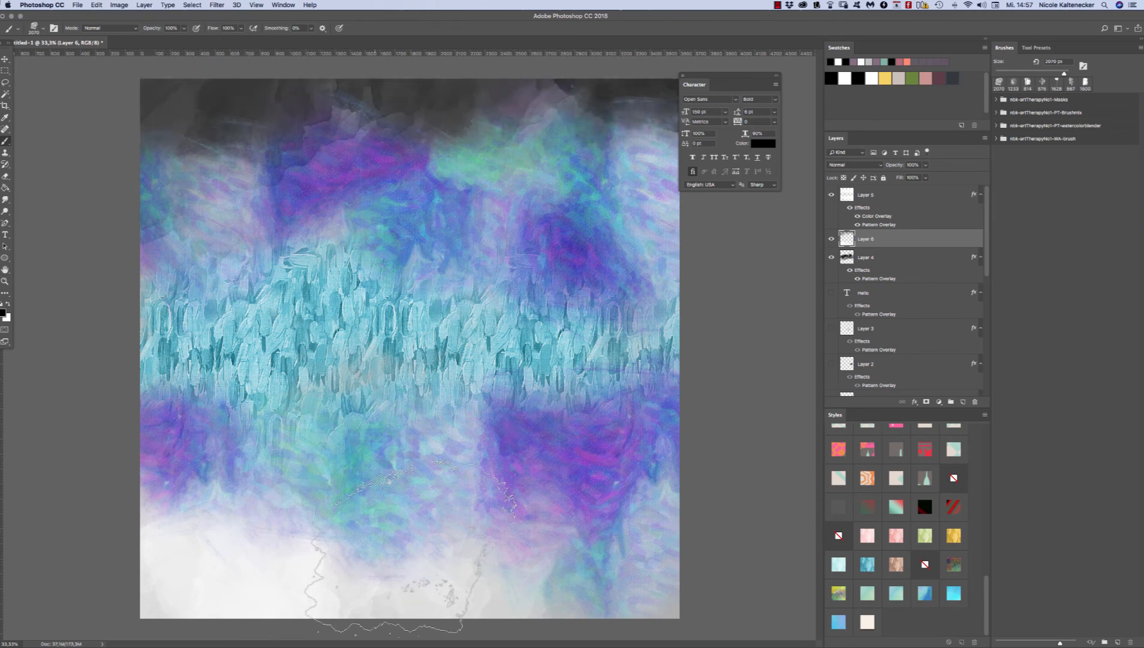
{"action": "mouse_move", "coordinate": [468, 400]}
{"action": "left_mouse_down"}
{"action": "mouse_move", "coordinate": [443, 383]}
{"action": "mouse_move", "coordinate": [333, 395]}
{"action": "mouse_move", "coordinate": [575, 353]}
{"action": "left_mouse_up"}
{"action": "left_click_drag", "start_coordinate": [690, 315], "coordinate": [719, 323]}
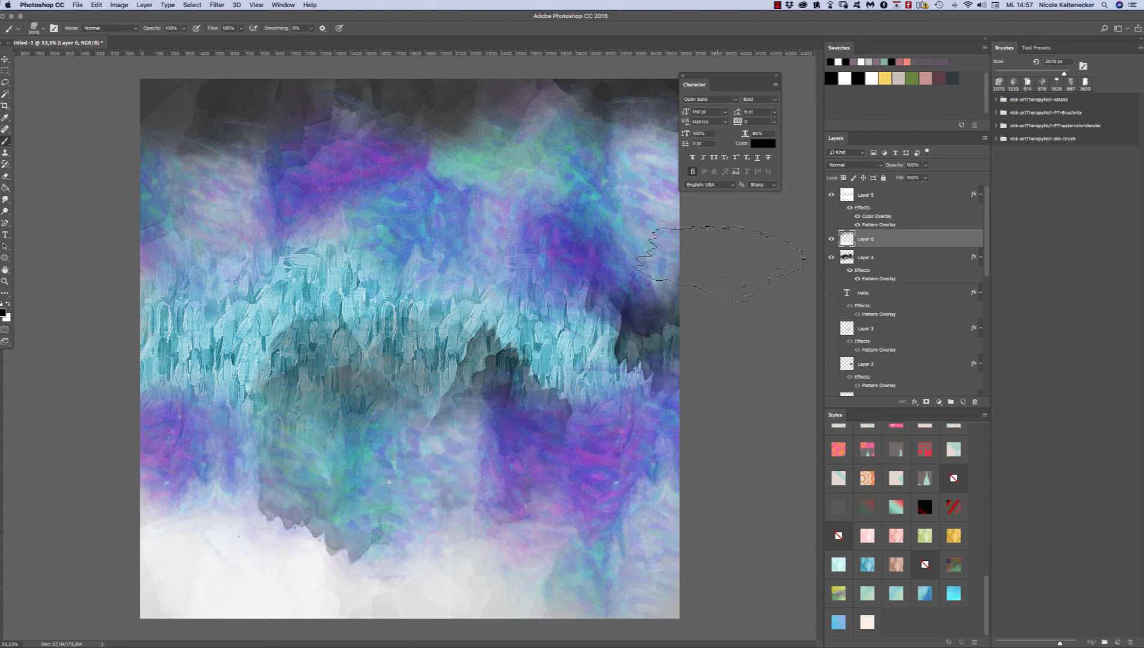
Step: Try several watercolour styles on the newly painted layer and settle on the yellow and green multicoloured one
{"action": "left_click", "coordinate": [905, 593]}
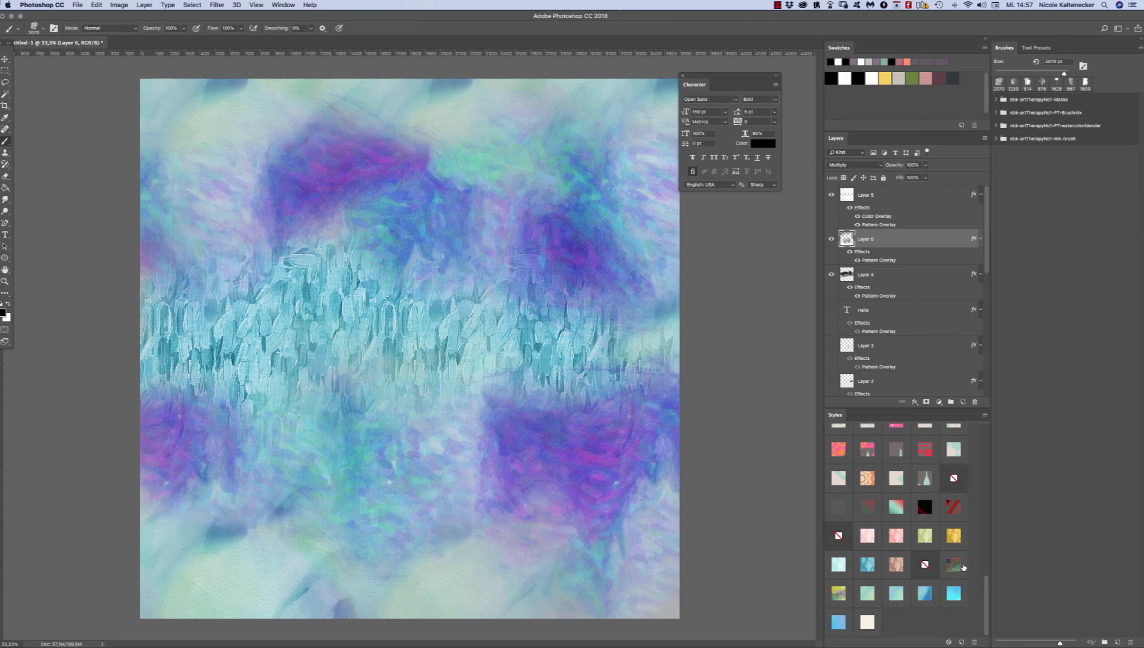
{"action": "left_click", "coordinate": [955, 565]}
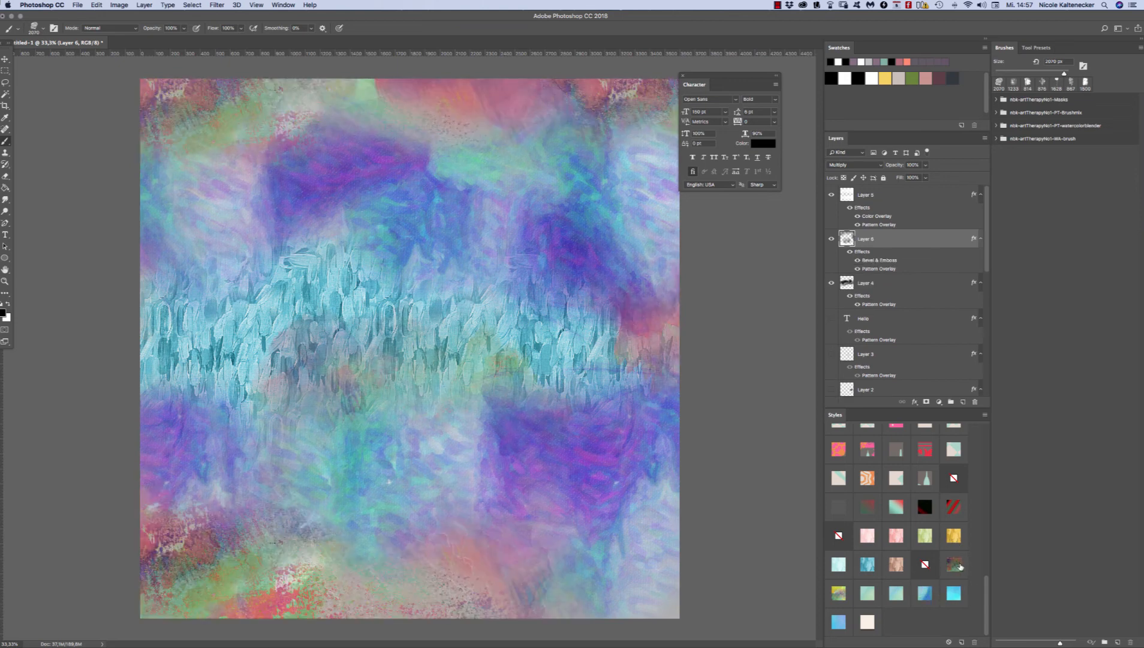
{"action": "left_click", "coordinate": [956, 592]}
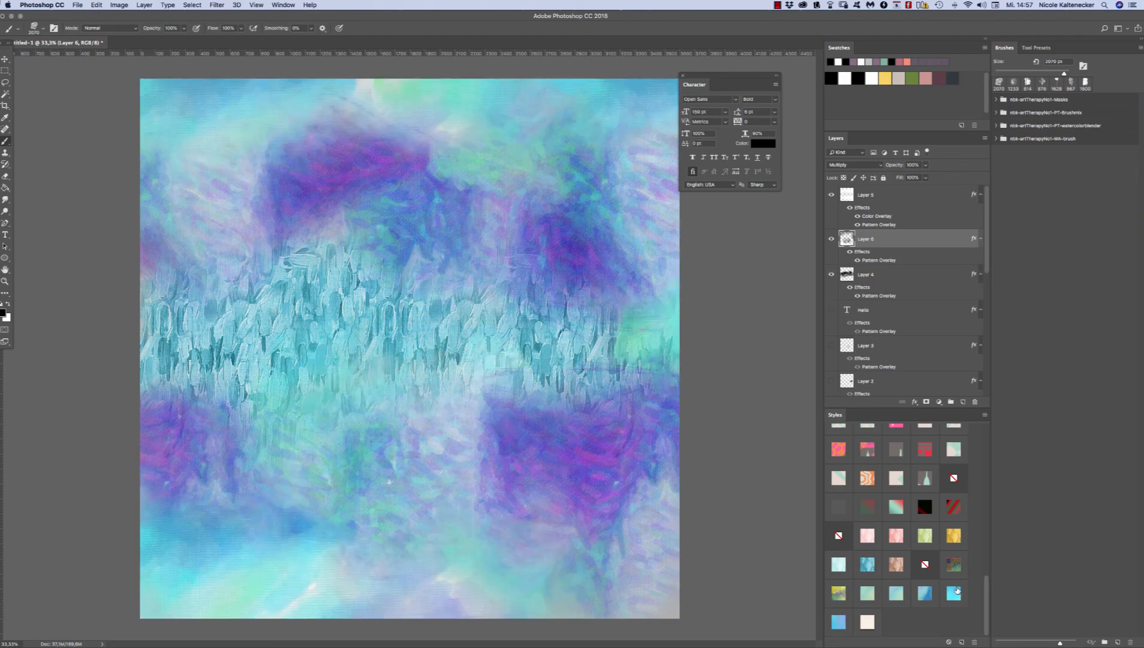
{"action": "left_click", "coordinate": [842, 589]}
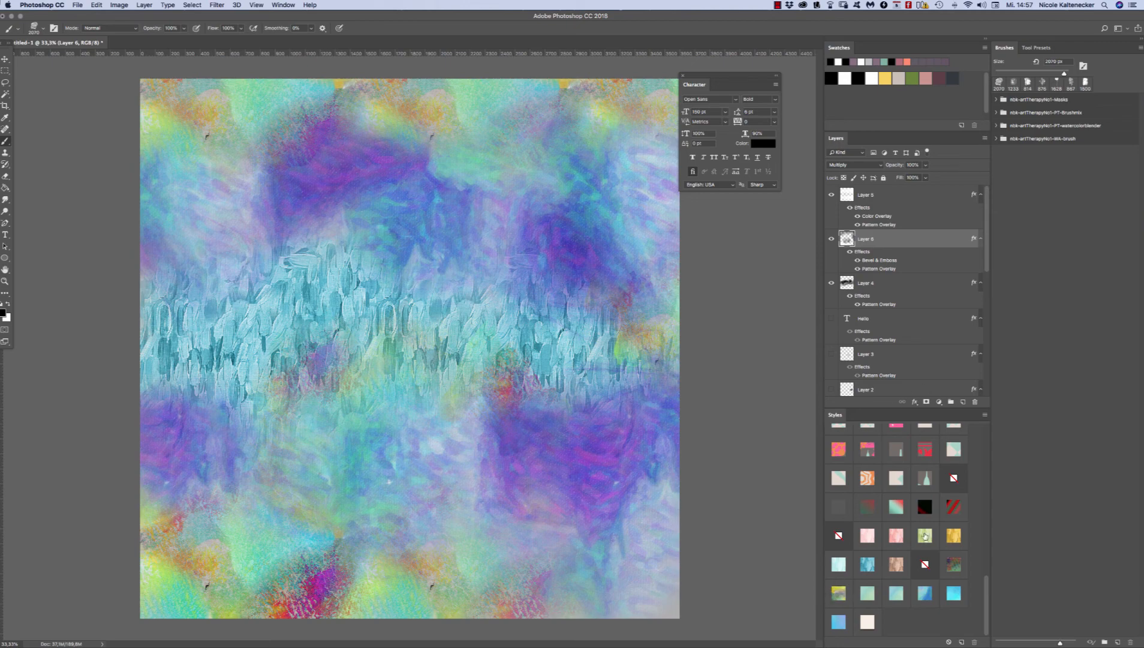
Step: Apply the golden yellow painted-stroke style to the middle band layer
{"action": "left_click", "coordinate": [880, 288]}
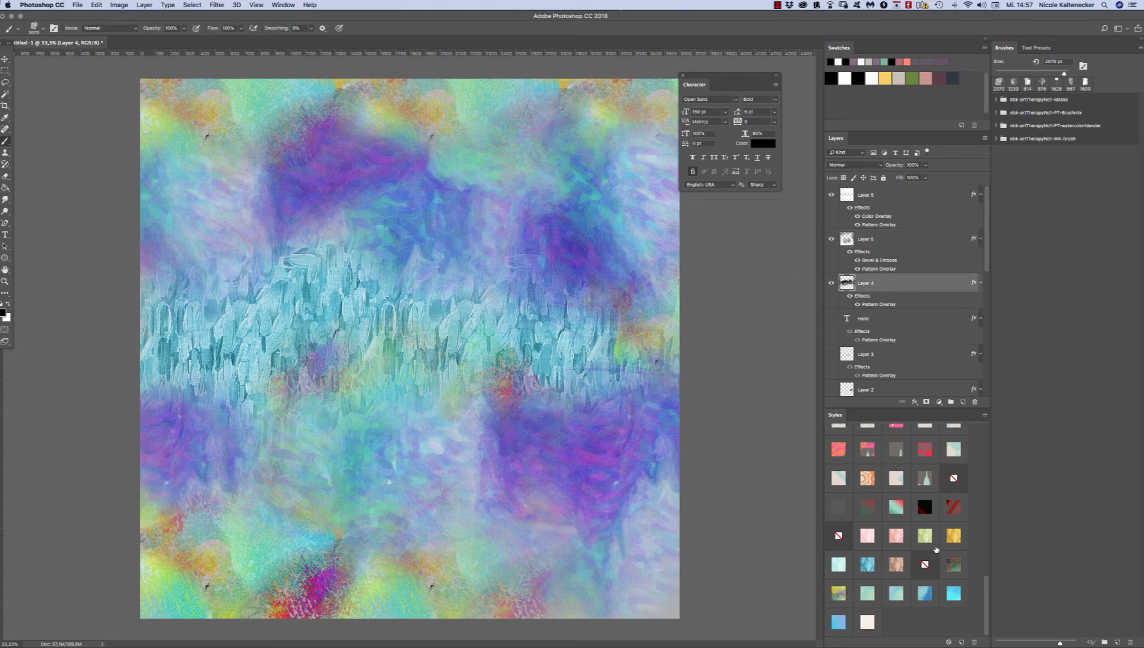
{"action": "left_click", "coordinate": [954, 535]}
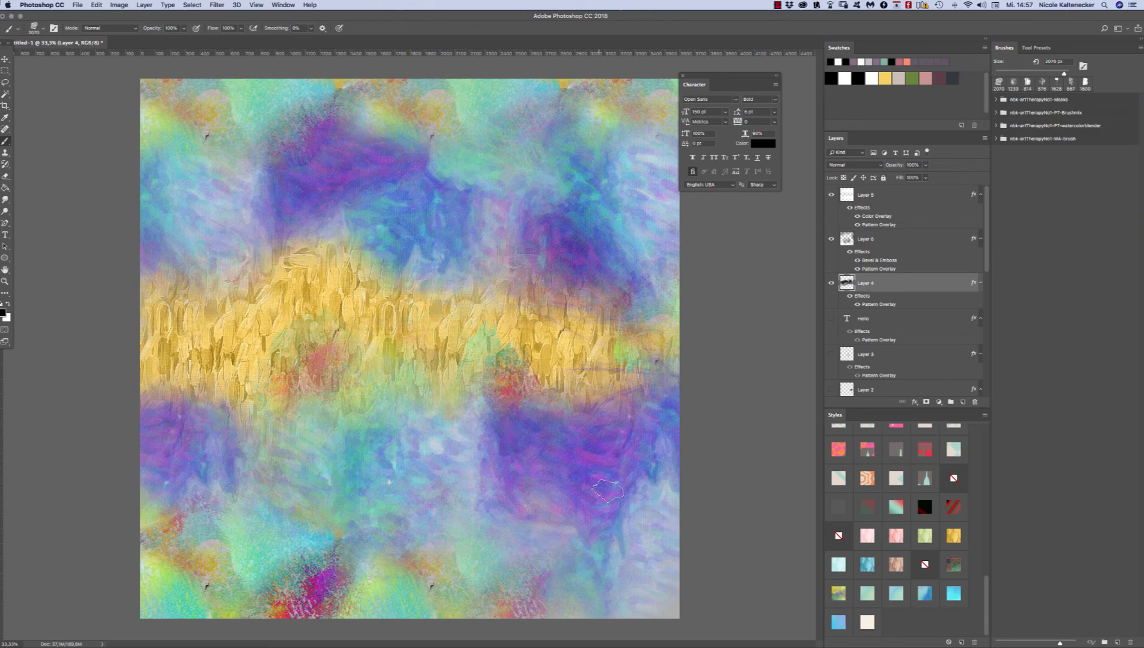
Step: Try painted-stroke, patterned and gradient styles on Layer 5, and settle on the pink and orange flower pattern
{"action": "left_click", "coordinate": [615, 447], "text": "super"}
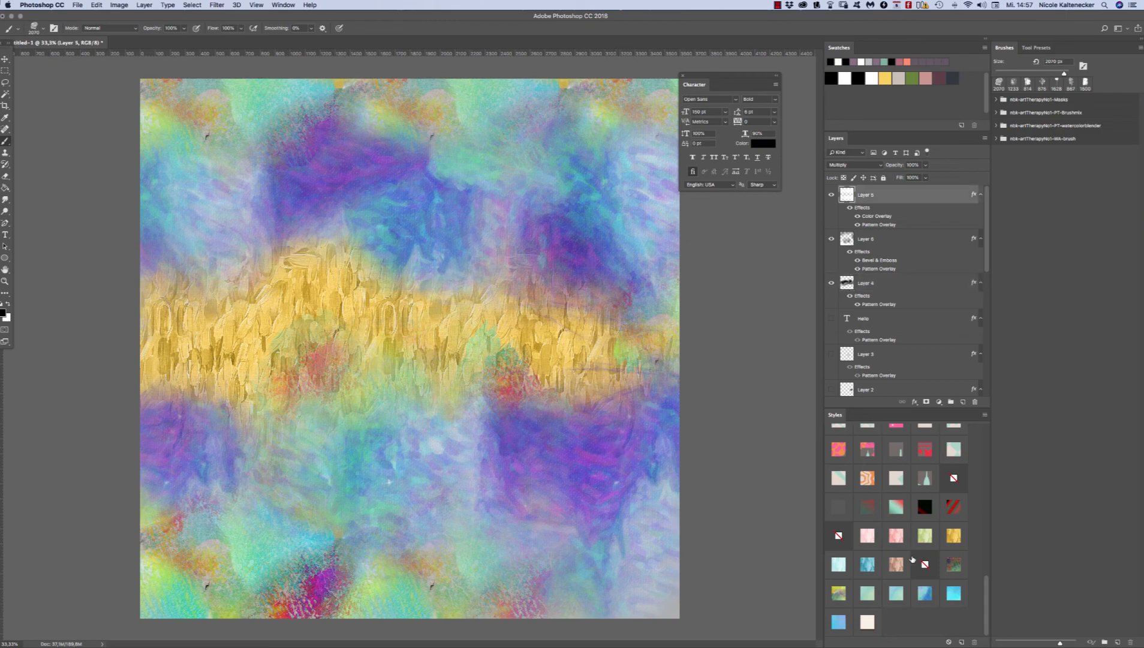
{"action": "left_click", "coordinate": [896, 564]}
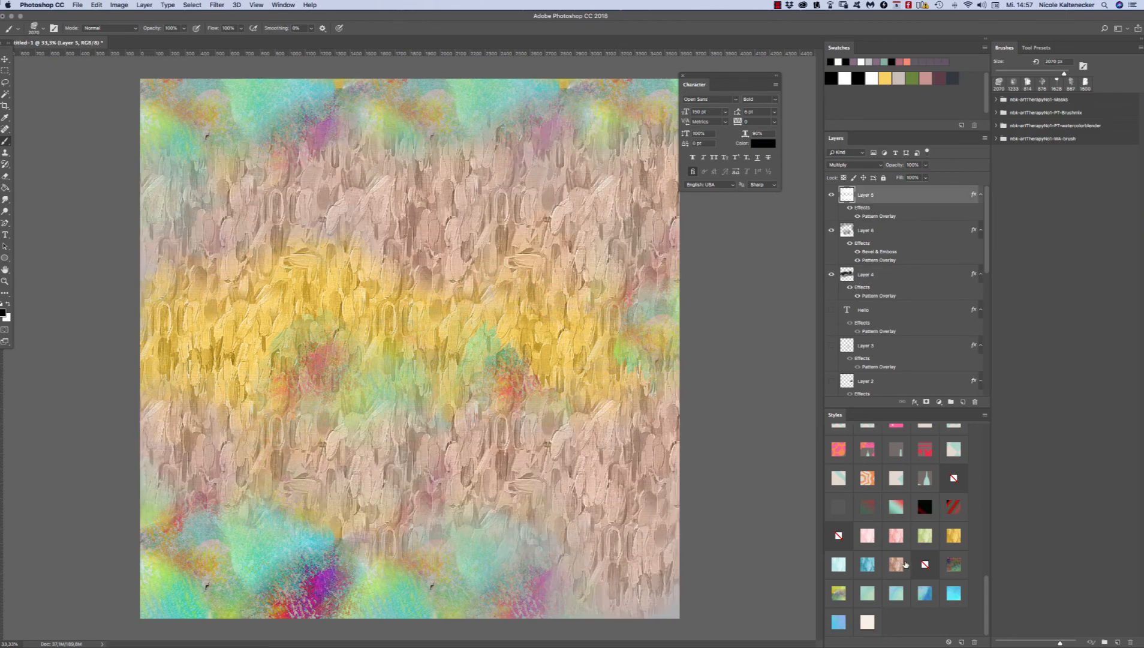
{"action": "left_click", "coordinate": [925, 536]}
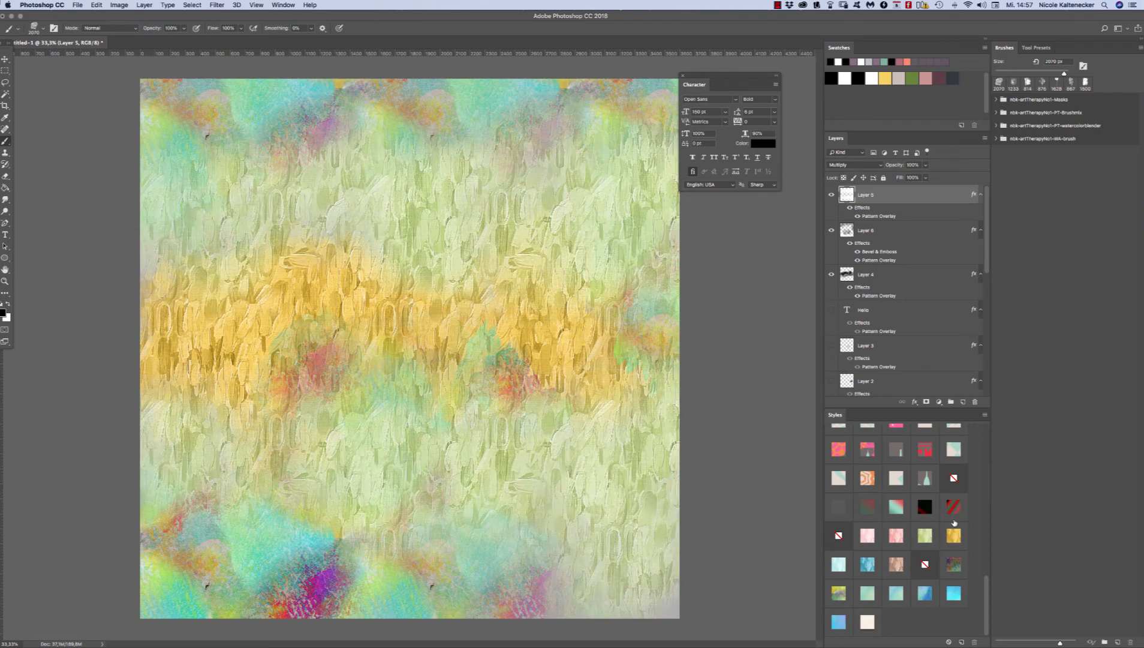
{"action": "left_click", "coordinate": [867, 449]}
{"action": "left_click", "coordinate": [844, 449]}
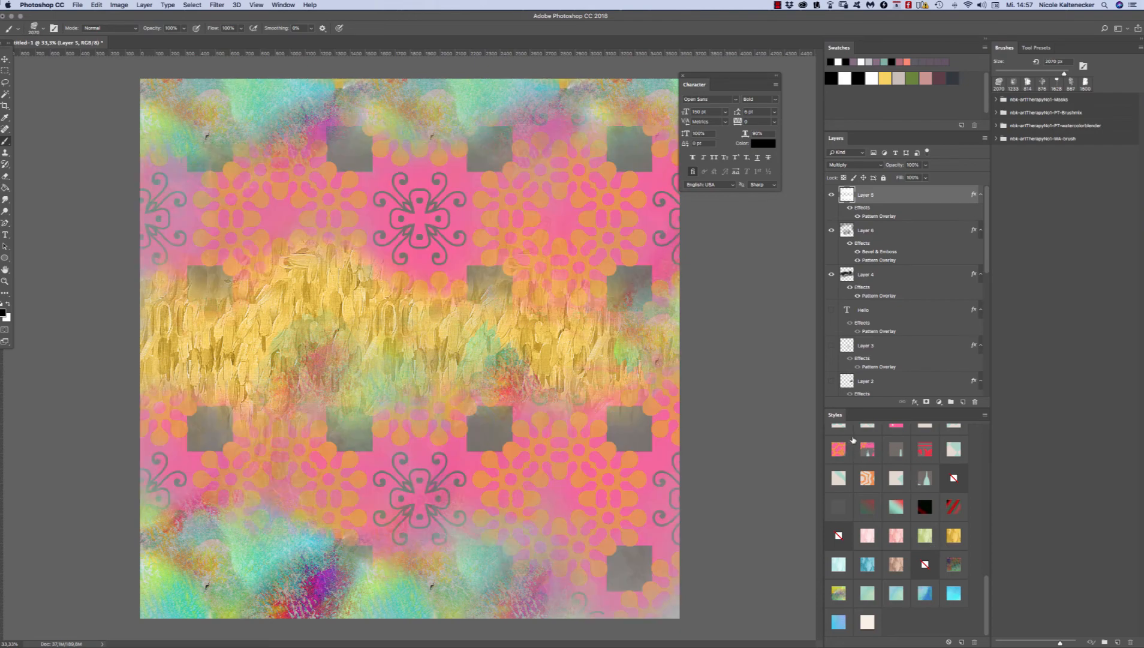
{"action": "left_click", "coordinate": [950, 505]}
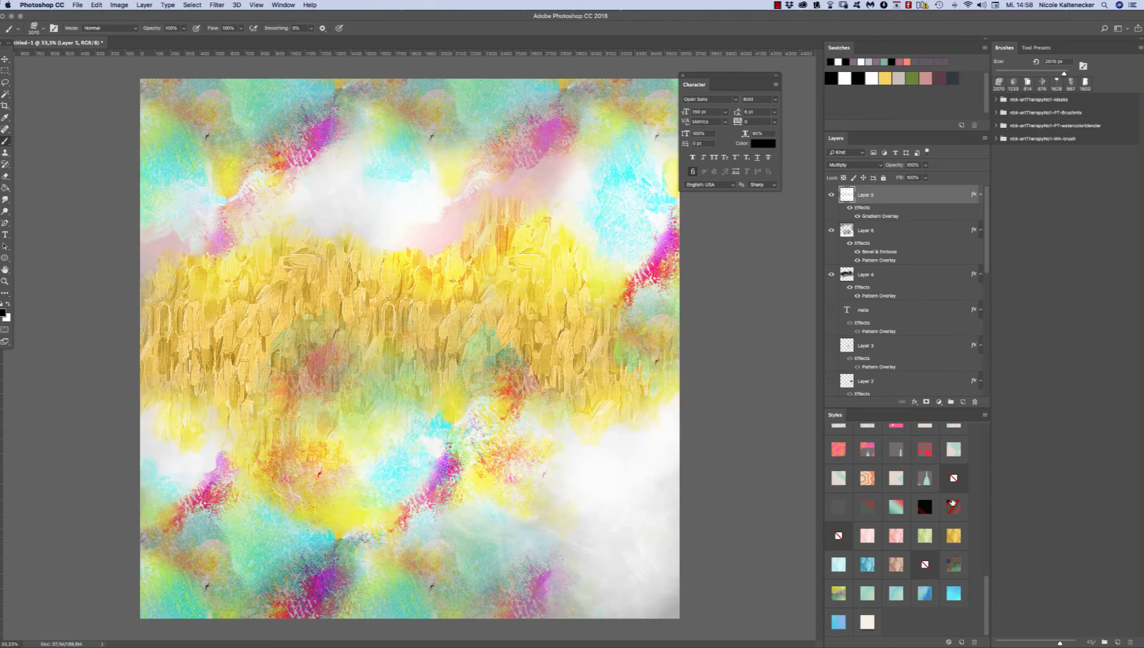
{"action": "left_click_drag", "start_coordinate": [988, 579], "coordinate": [978, 557]}
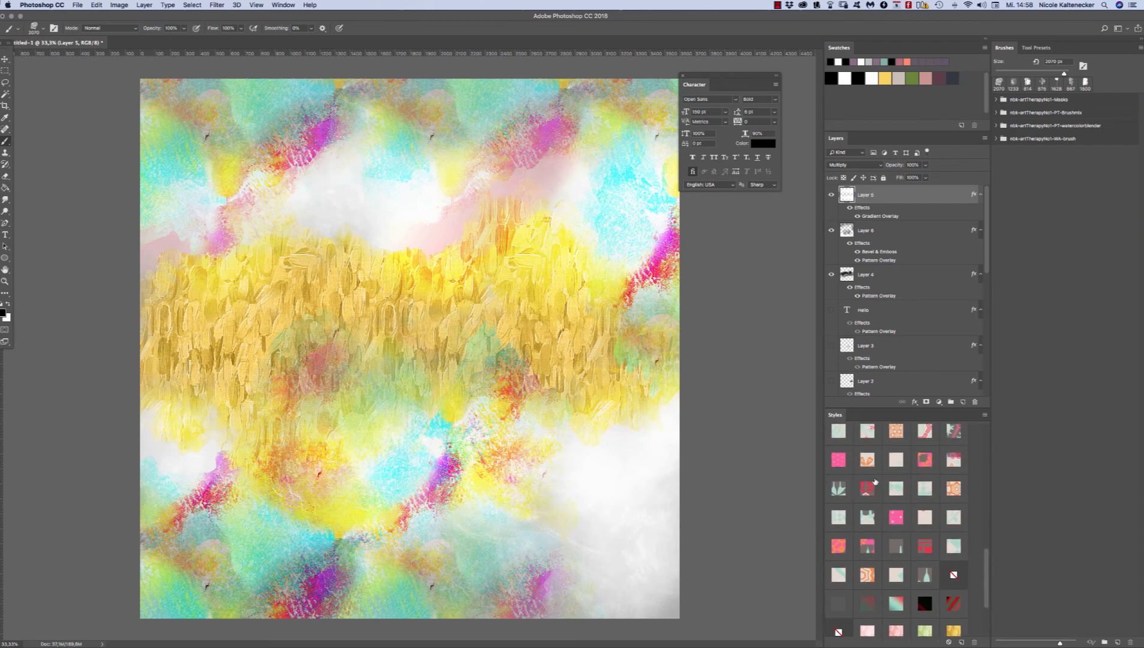
{"action": "left_click", "coordinate": [866, 460]}
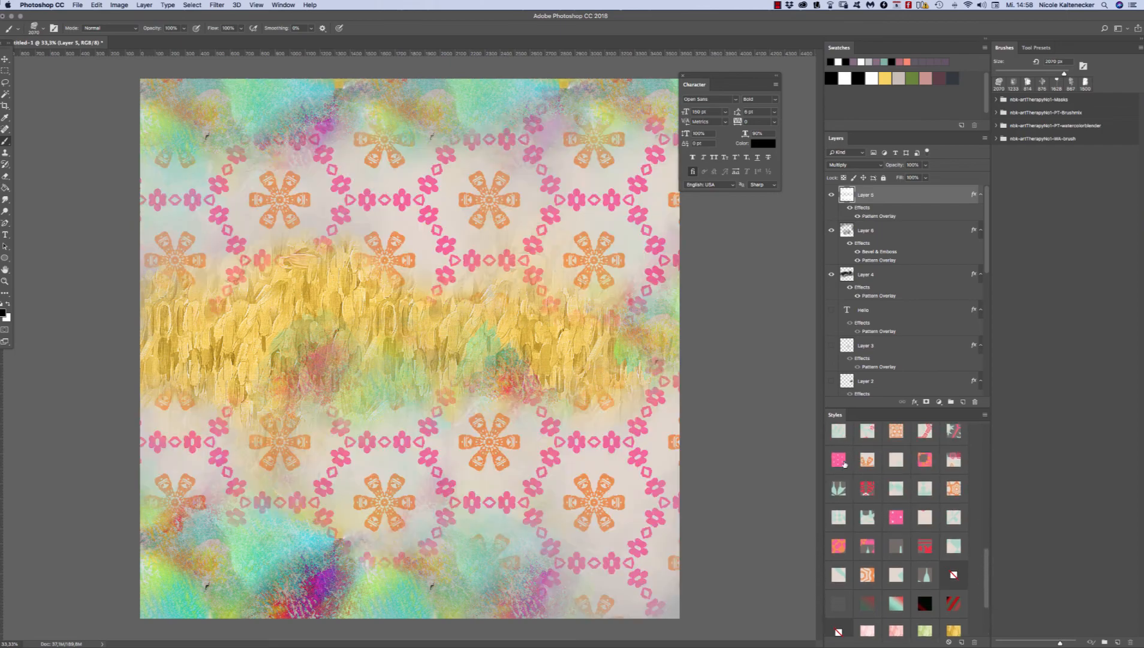
Step: Apply the pink polka-dot style to Layer 6, and try several patterns on Layer 4, ending with the hexagon and star one
{"action": "left_click", "coordinate": [888, 229]}
{"action": "left_click", "coordinate": [838, 460]}
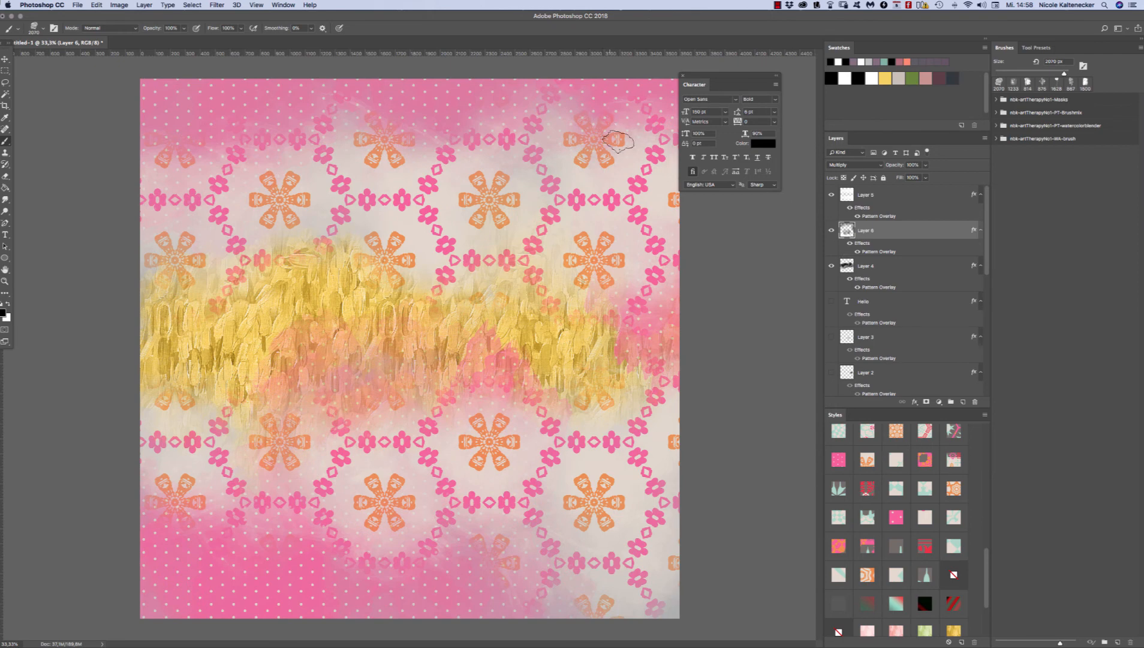
{"action": "left_click", "coordinate": [874, 263]}
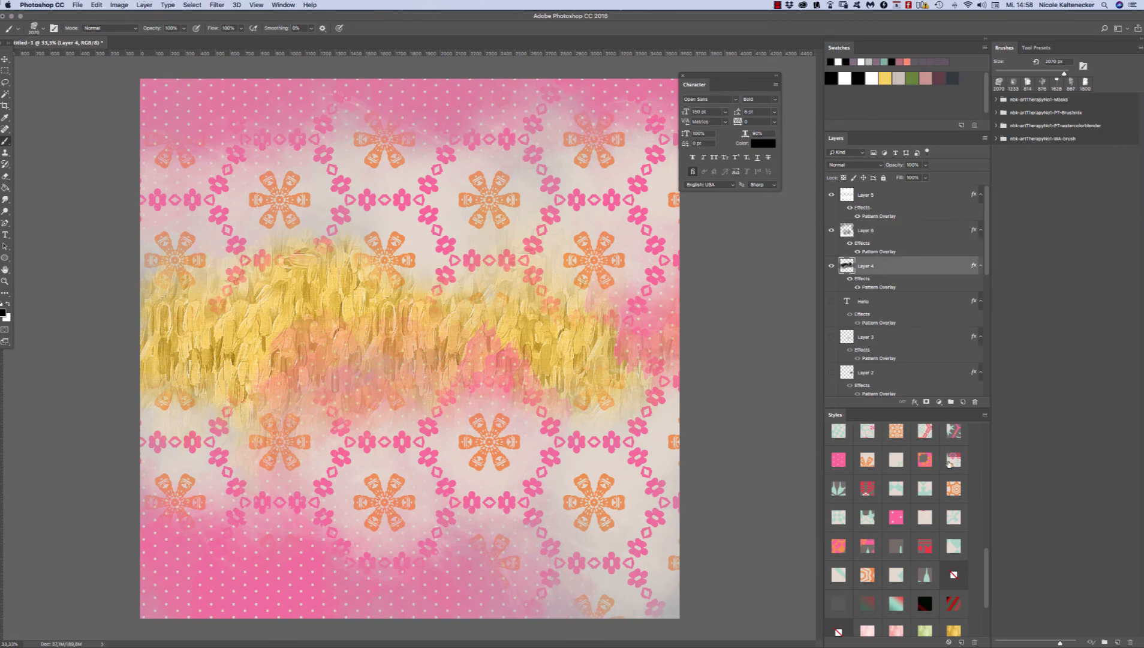
{"action": "left_click", "coordinate": [949, 462]}
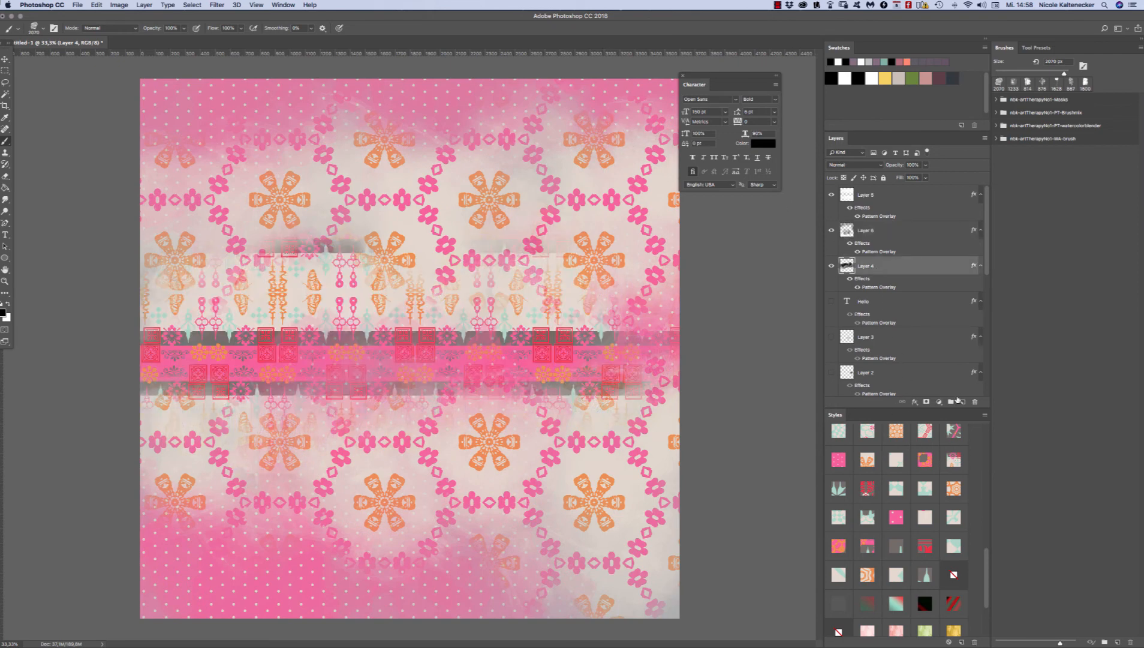
{"action": "left_click", "coordinate": [926, 458]}
{"action": "left_click", "coordinate": [953, 428]}
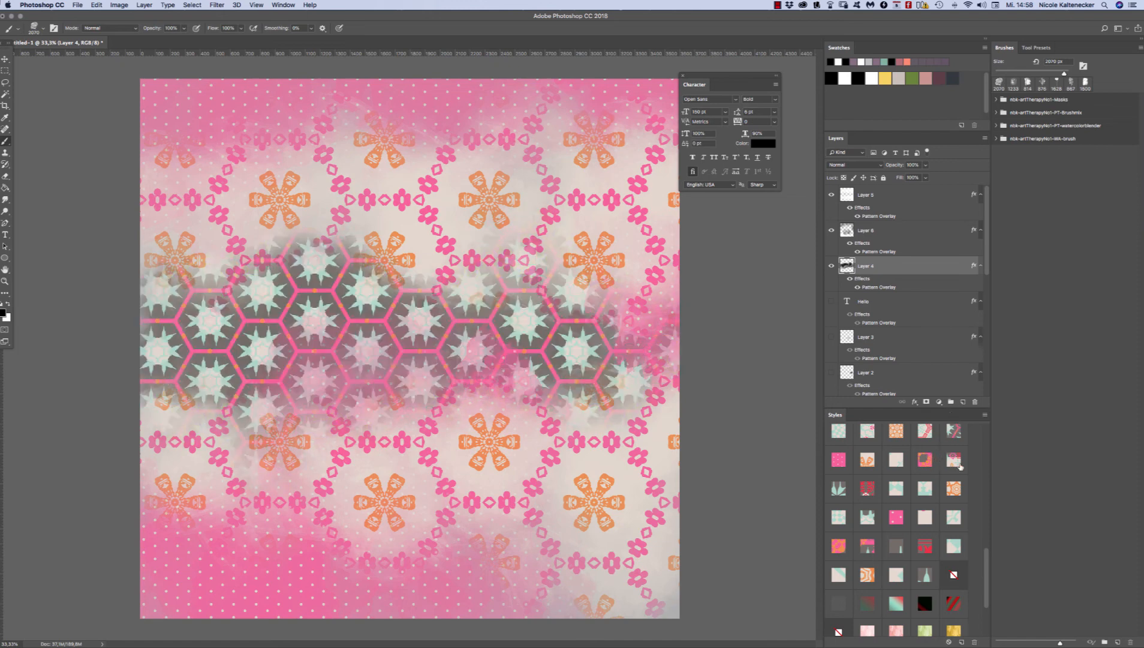
Step: Apply purple-pink watercolour styles to Layer 4 and Layer 6
{"action": "left_click_drag", "start_coordinate": [986, 558], "coordinate": [979, 486]}
{"action": "left_click", "coordinate": [838, 474]}
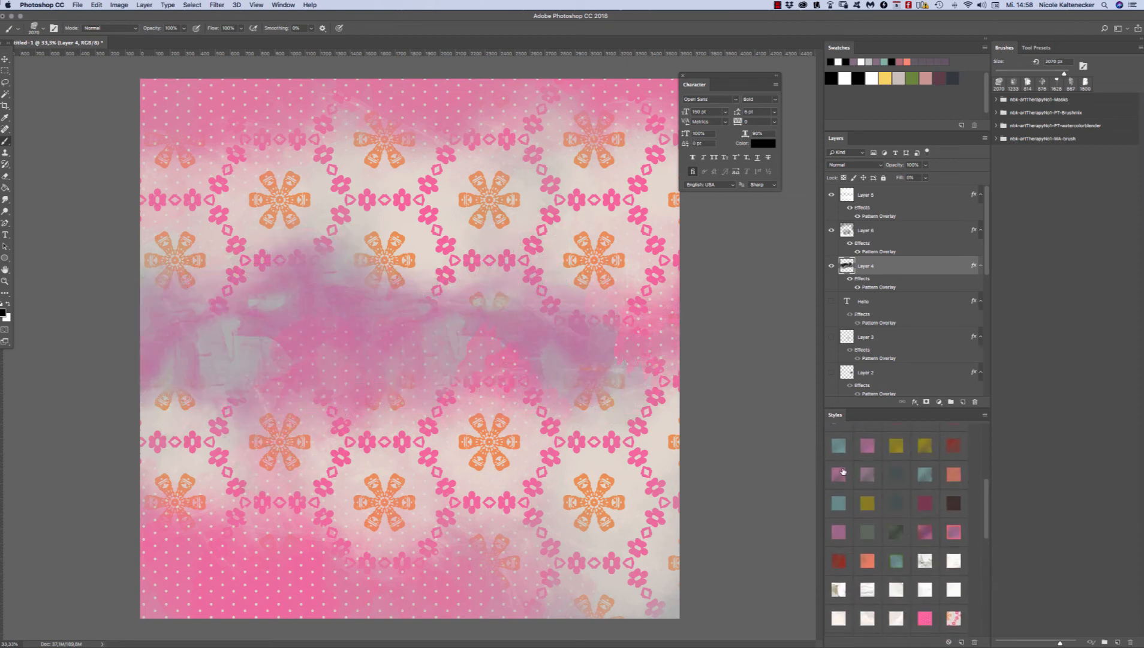
{"action": "left_click", "coordinate": [883, 231]}
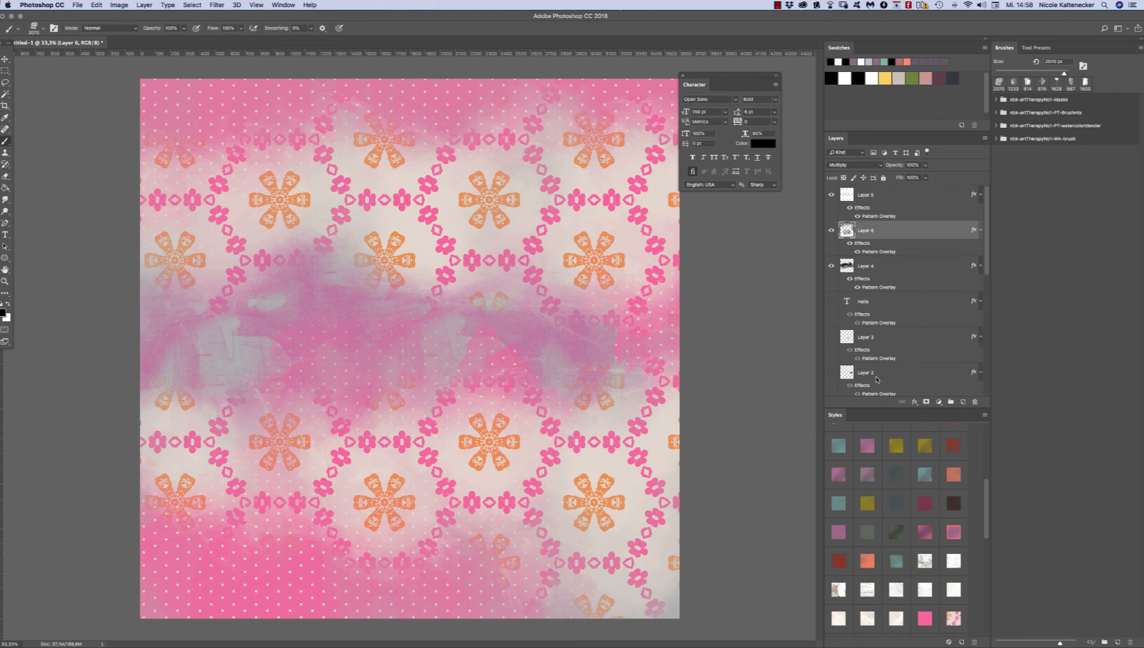
{"action": "left_click", "coordinate": [871, 441]}
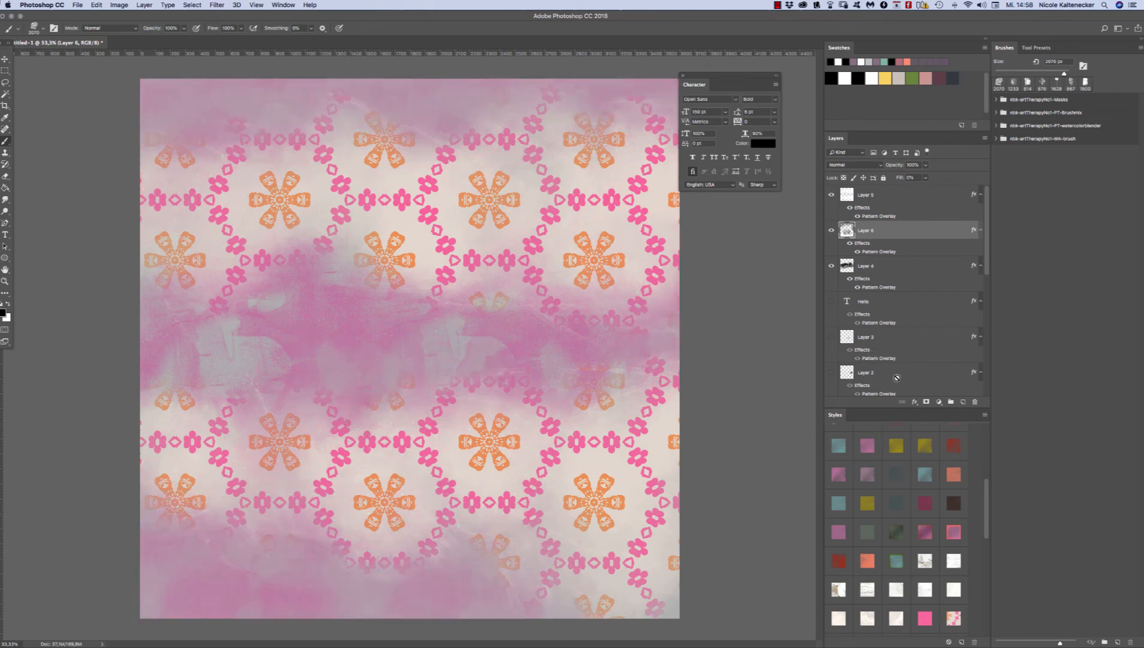
Step: Try the olive yellow watercolour style on Layer 5 and replace it with the coral one that has an inner glow
{"action": "left_click", "coordinate": [893, 197]}
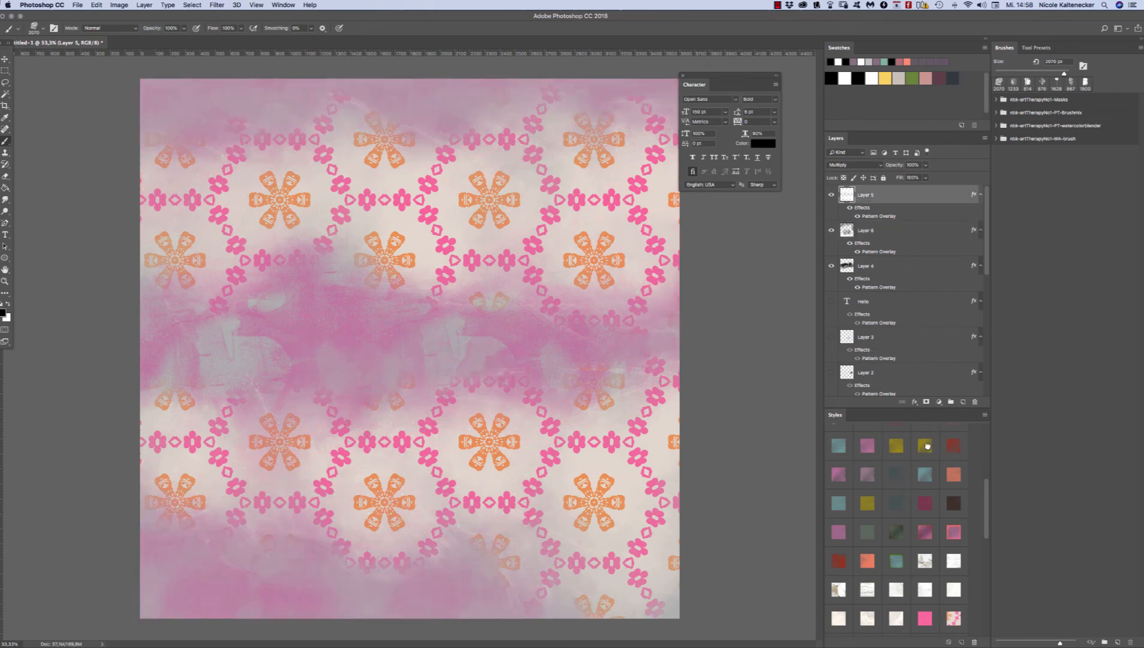
{"action": "left_click", "coordinate": [926, 445]}
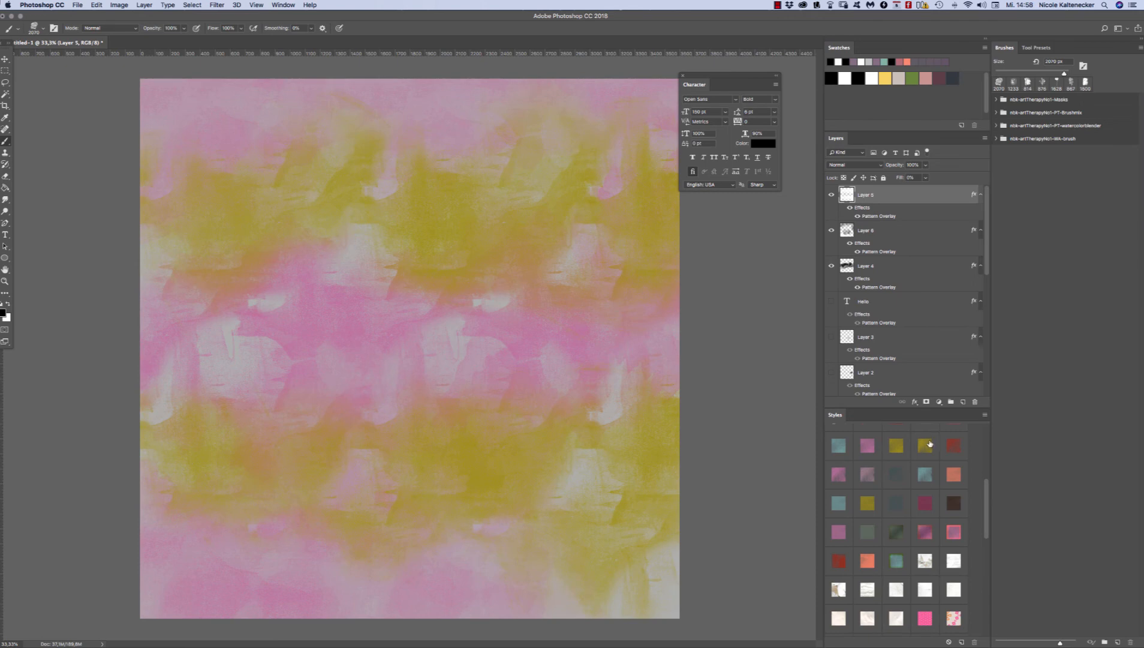
{"action": "left_click", "coordinate": [957, 533]}
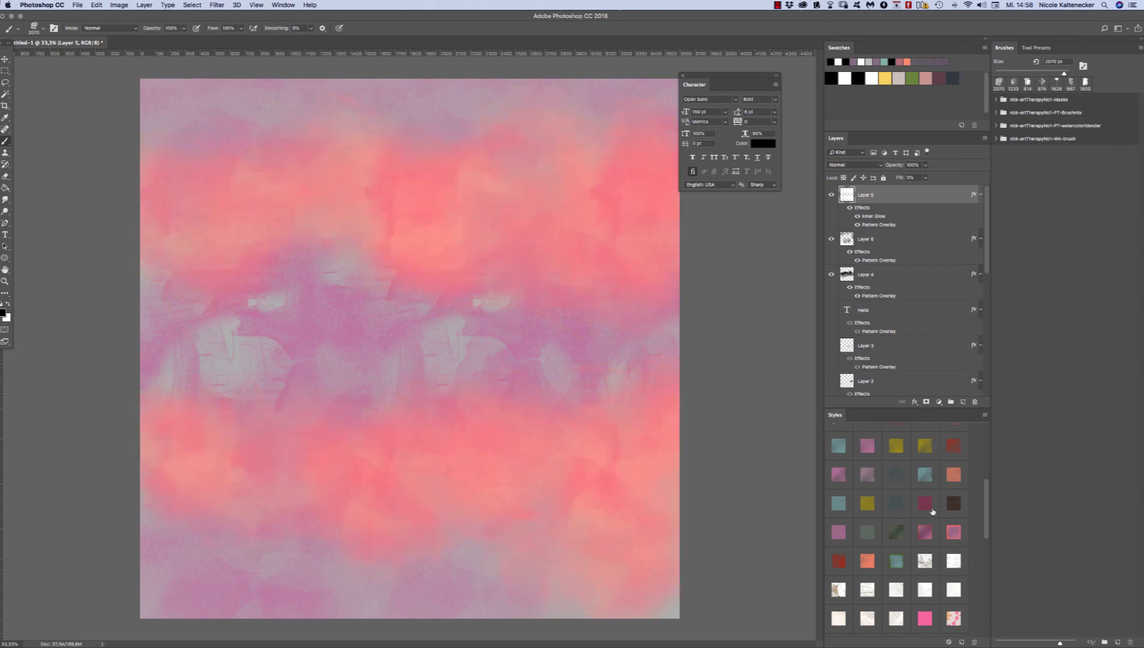
Step: Try the teal watercolour style on Layer 6, replace it with the painted flowers style, and apply the printed-text collage style to Layer 4
{"action": "left_click", "coordinate": [900, 243]}
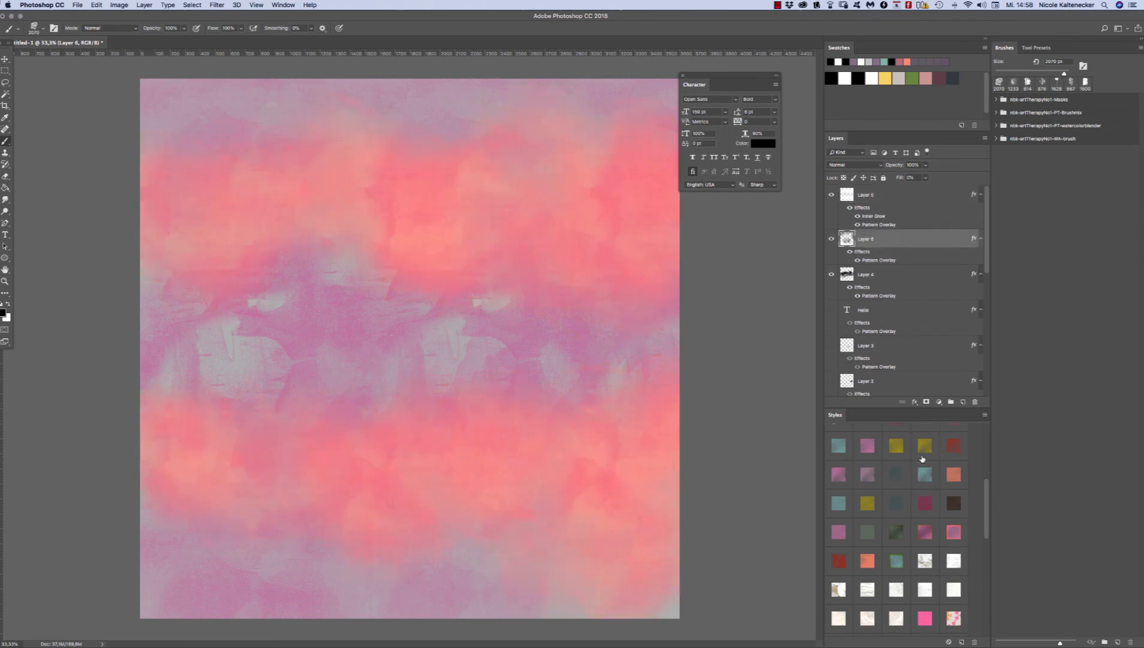
{"action": "left_click", "coordinate": [926, 479]}
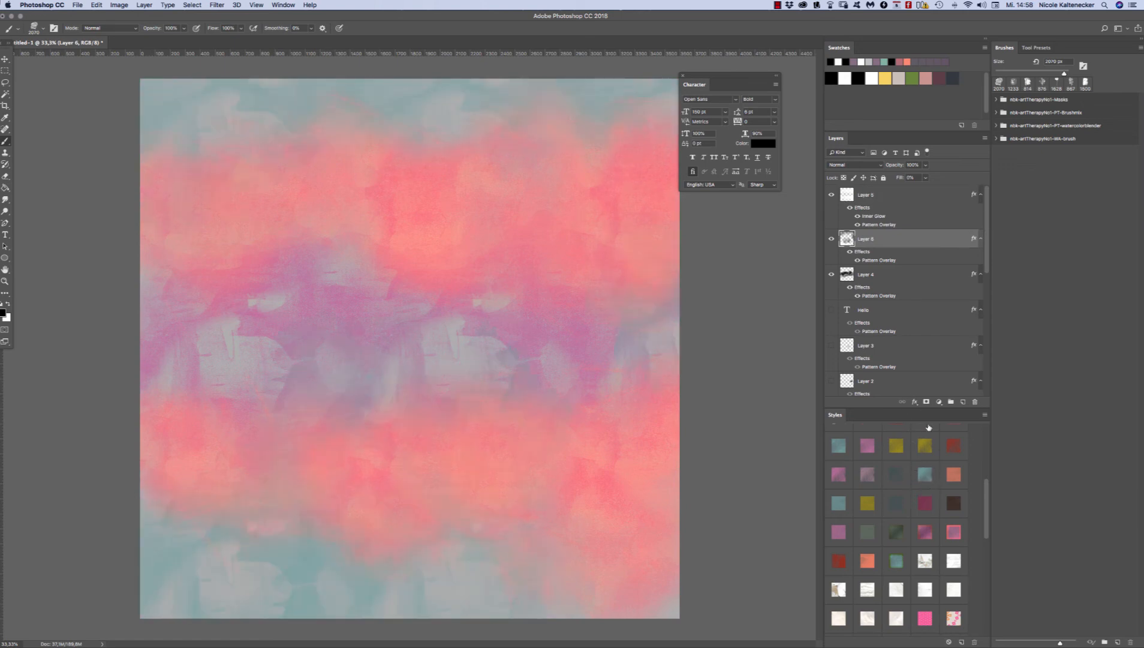
{"action": "left_click_drag", "start_coordinate": [985, 484], "coordinate": [967, 419]}
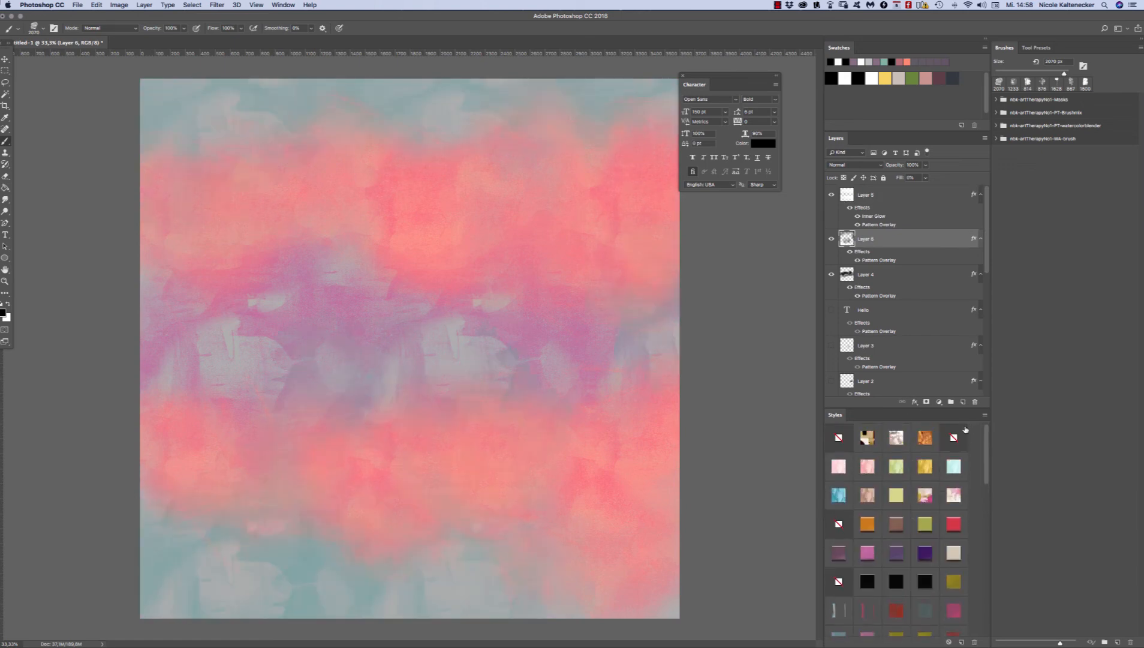
{"action": "left_click", "coordinate": [911, 458]}
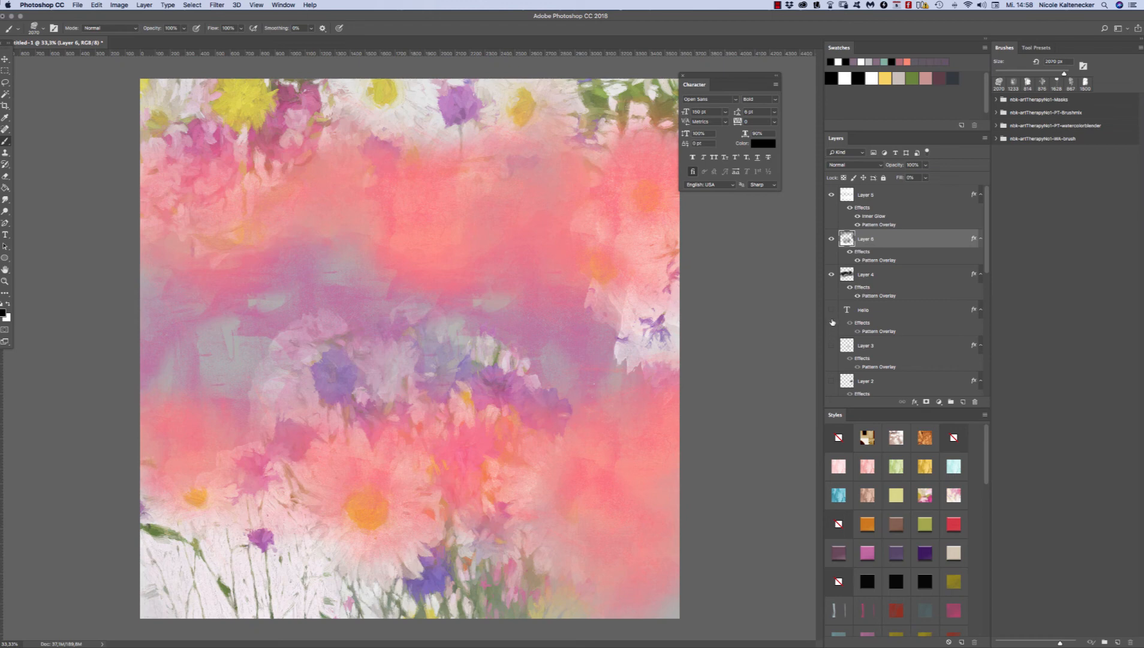
{"action": "left_click", "coordinate": [885, 281]}
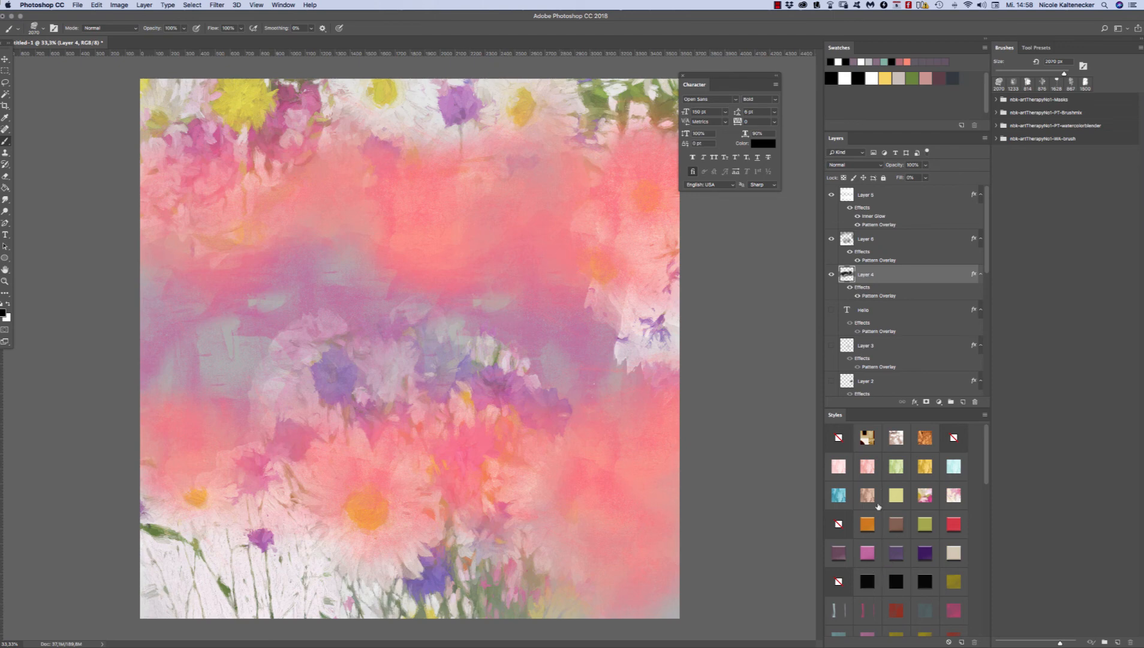
{"action": "left_click", "coordinate": [899, 441]}
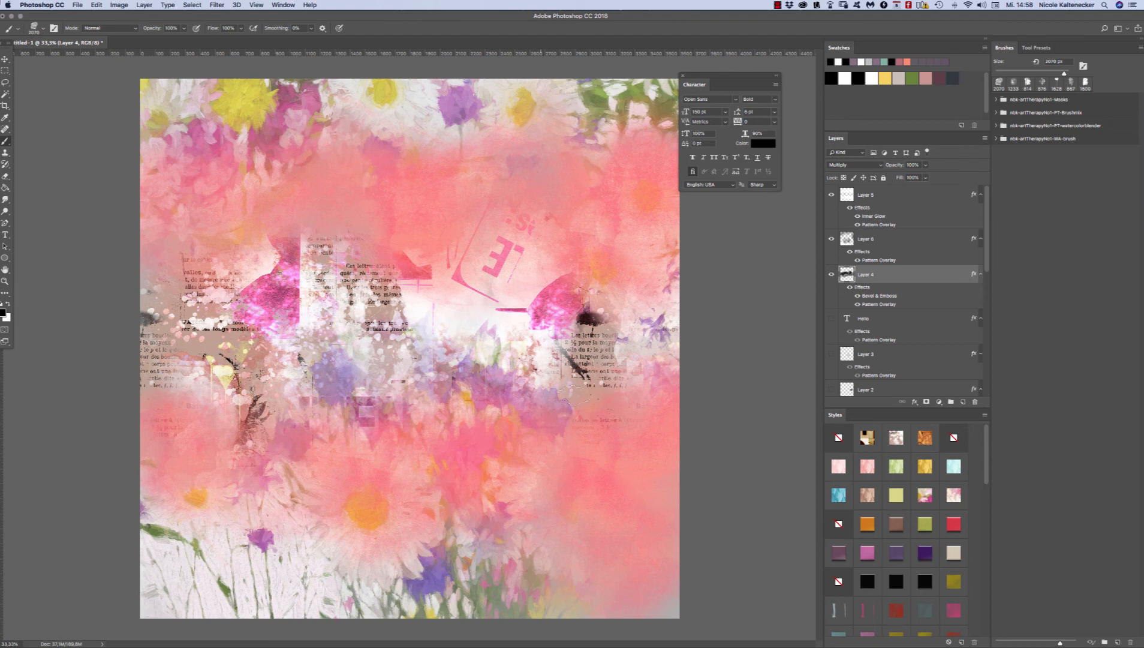
Step: Try the dark brown grunge and printed-text collage styles on Layer 5, and settle on the painted daisy style
{"action": "left_click", "coordinate": [632, 196], "text": "super"}
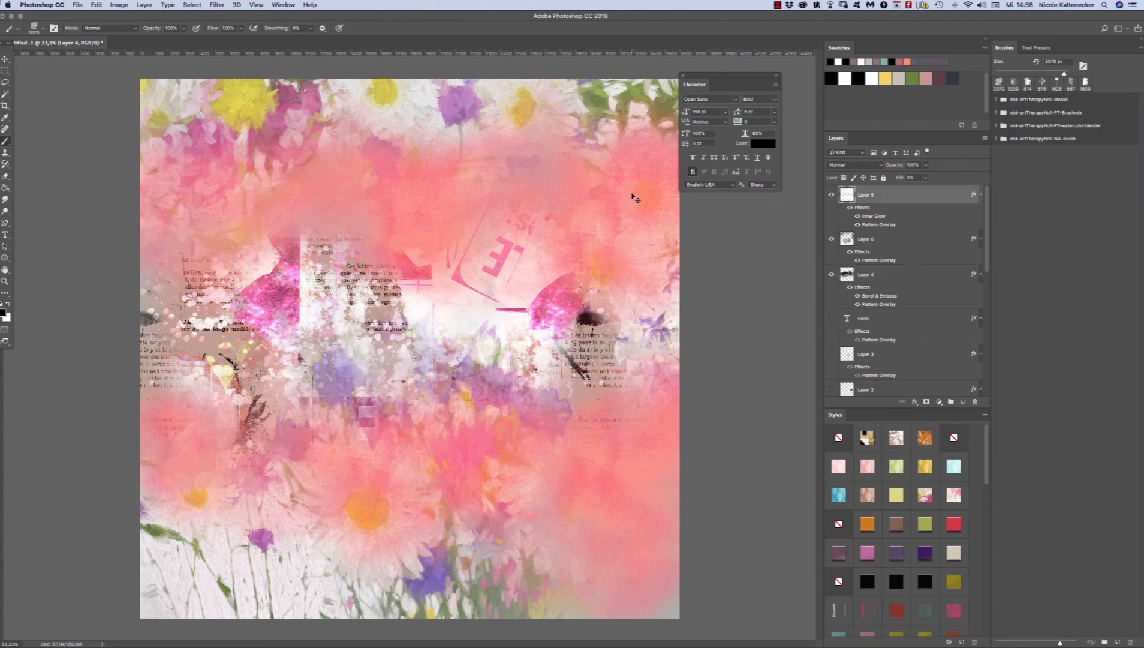
{"action": "left_click", "coordinate": [926, 436]}
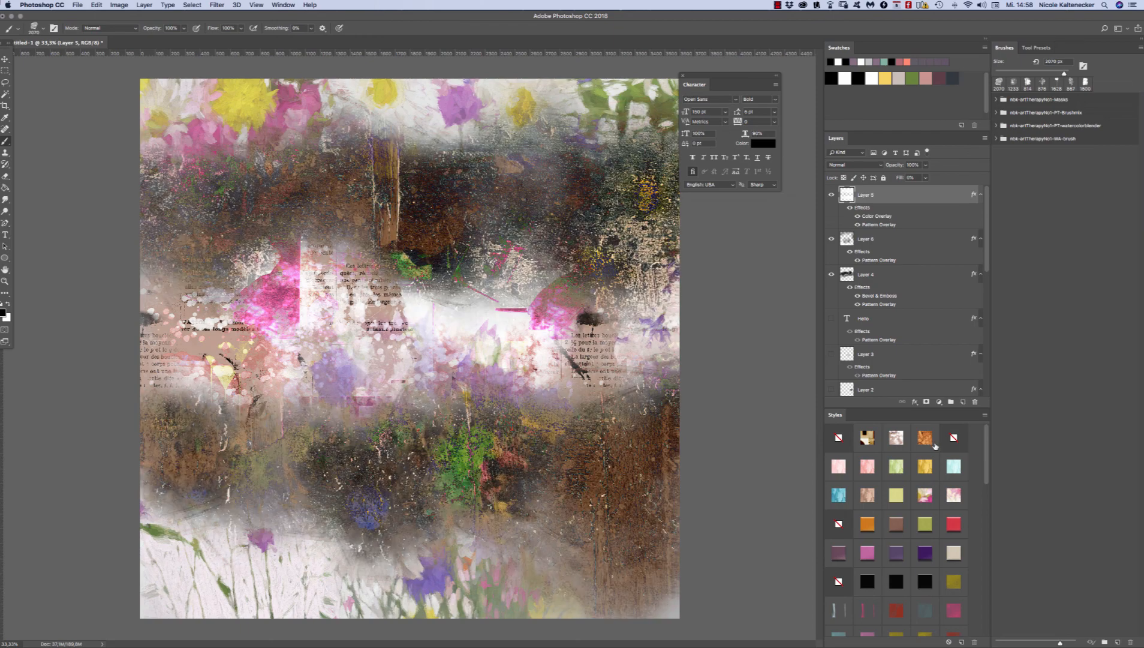
{"action": "left_click", "coordinate": [897, 437]}
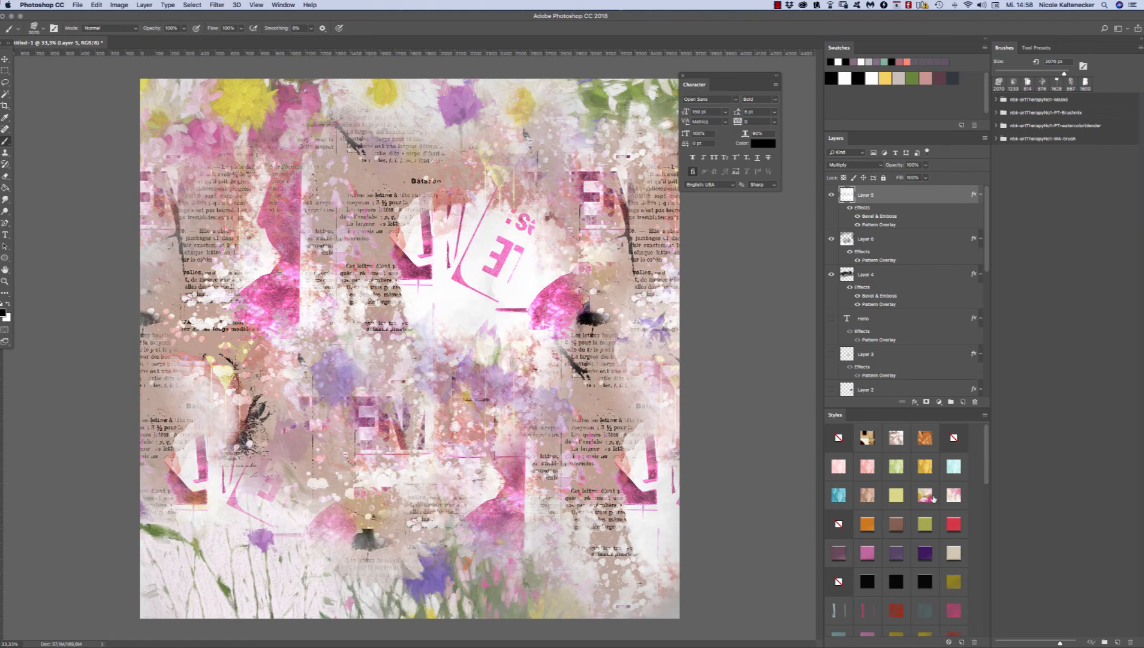
{"action": "left_click", "coordinate": [952, 495]}
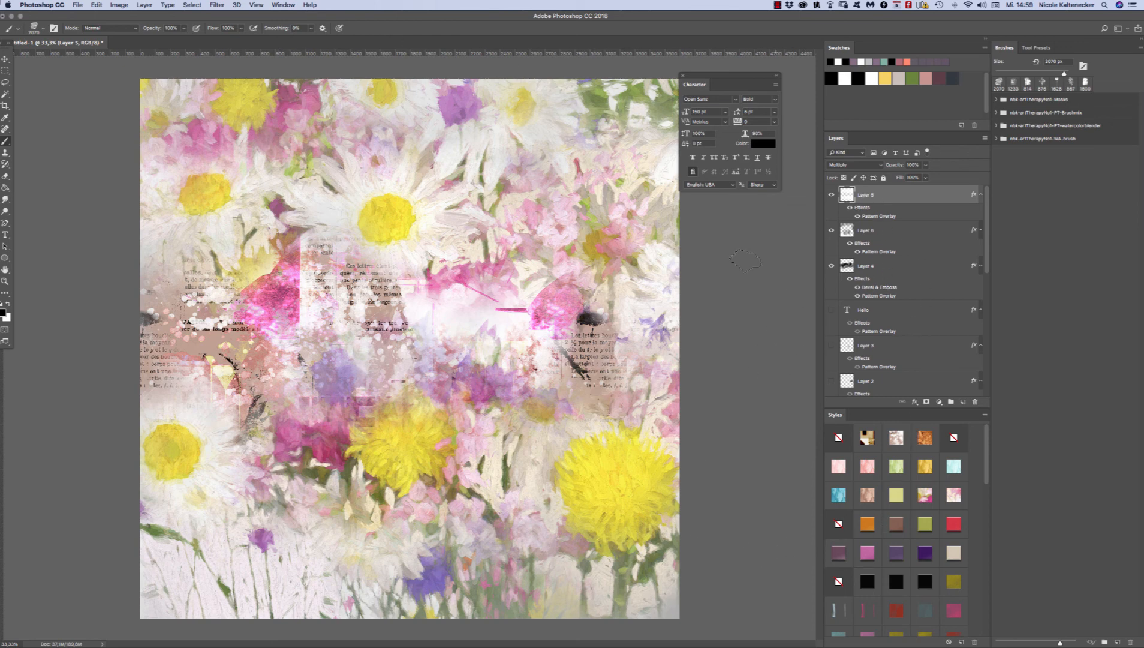
Step: Try the blue painted-stroke, purple and beige styles on Layer 6, and hide the beige style's drop shadow
{"action": "left_click", "coordinate": [889, 238]}
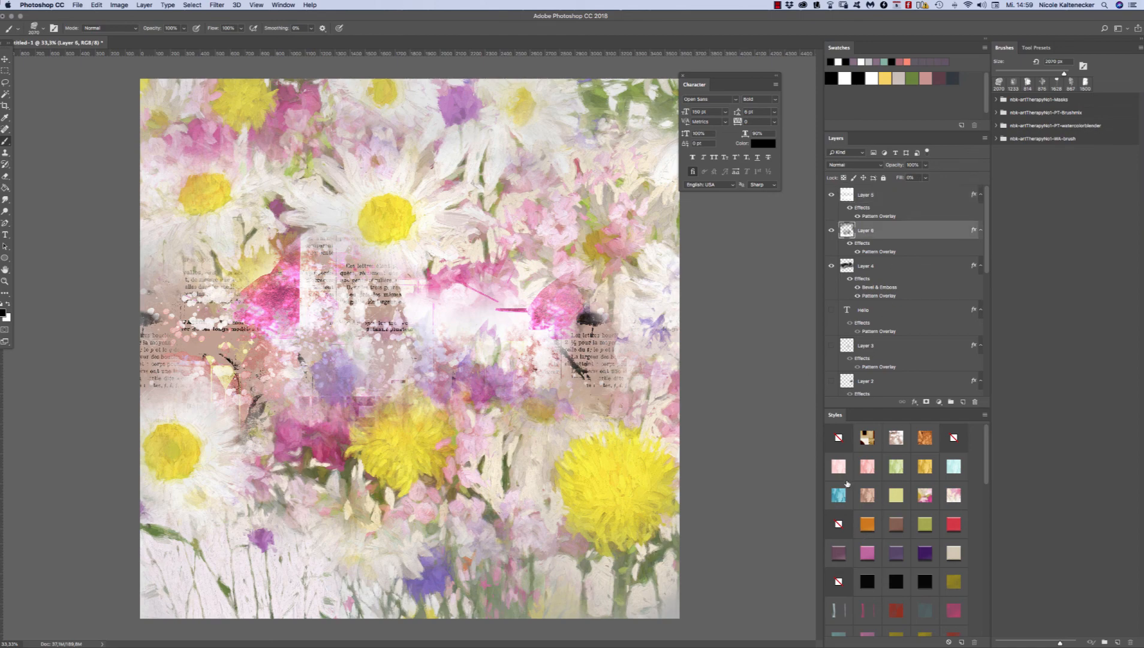
{"action": "left_click", "coordinate": [843, 492]}
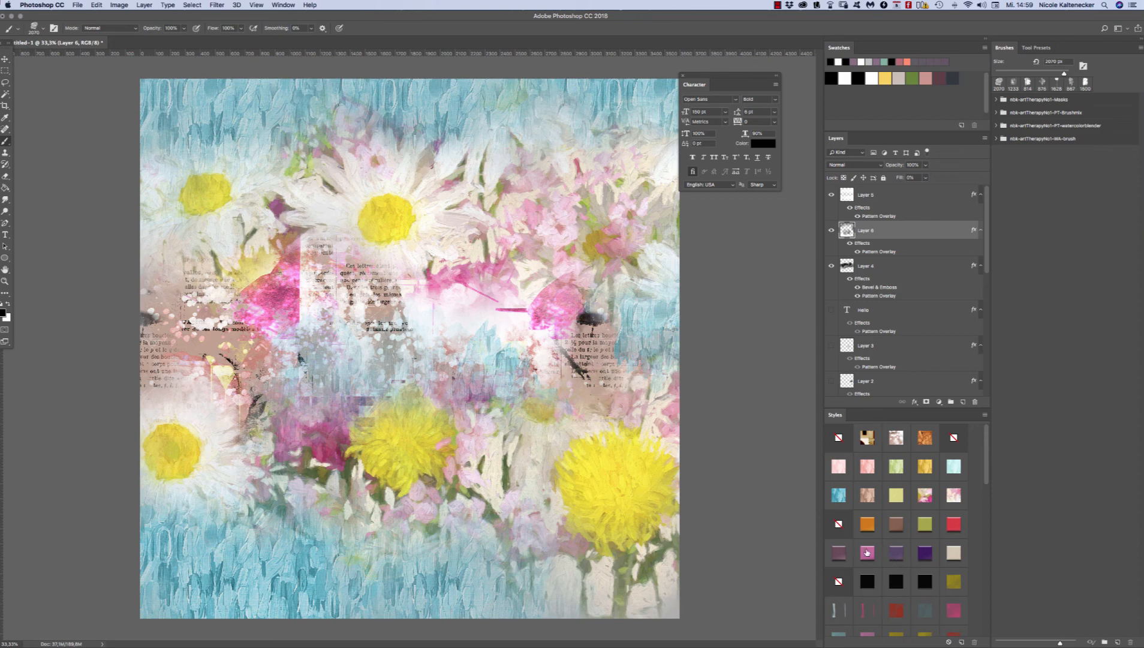
{"action": "left_click", "coordinate": [897, 555]}
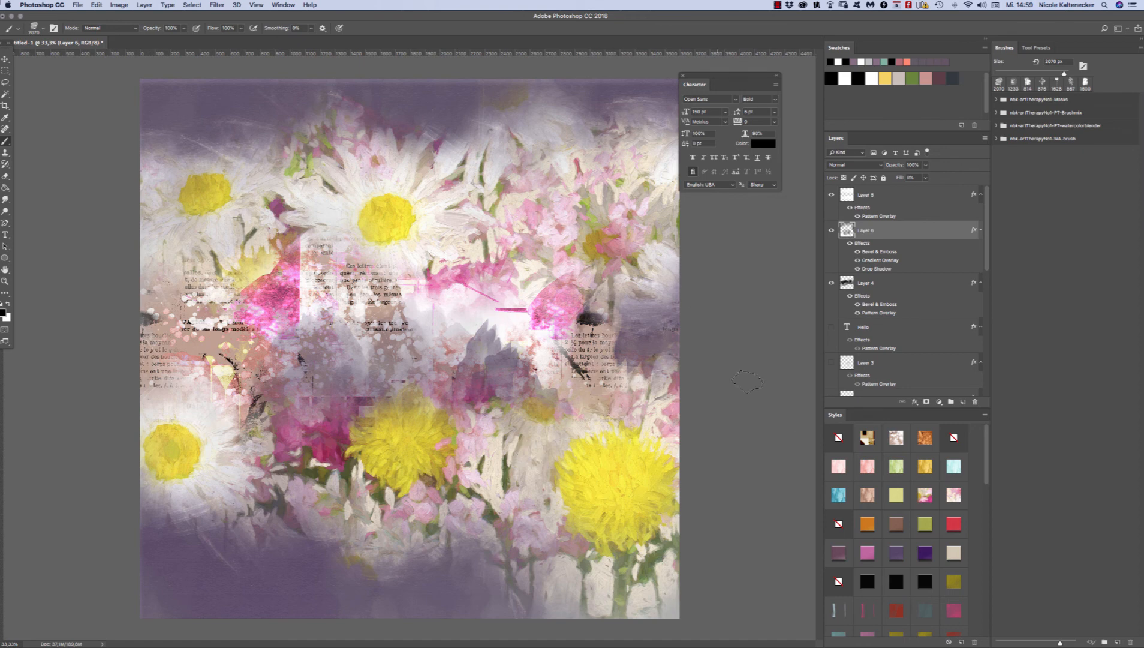
{"action": "left_click", "coordinate": [952, 550]}
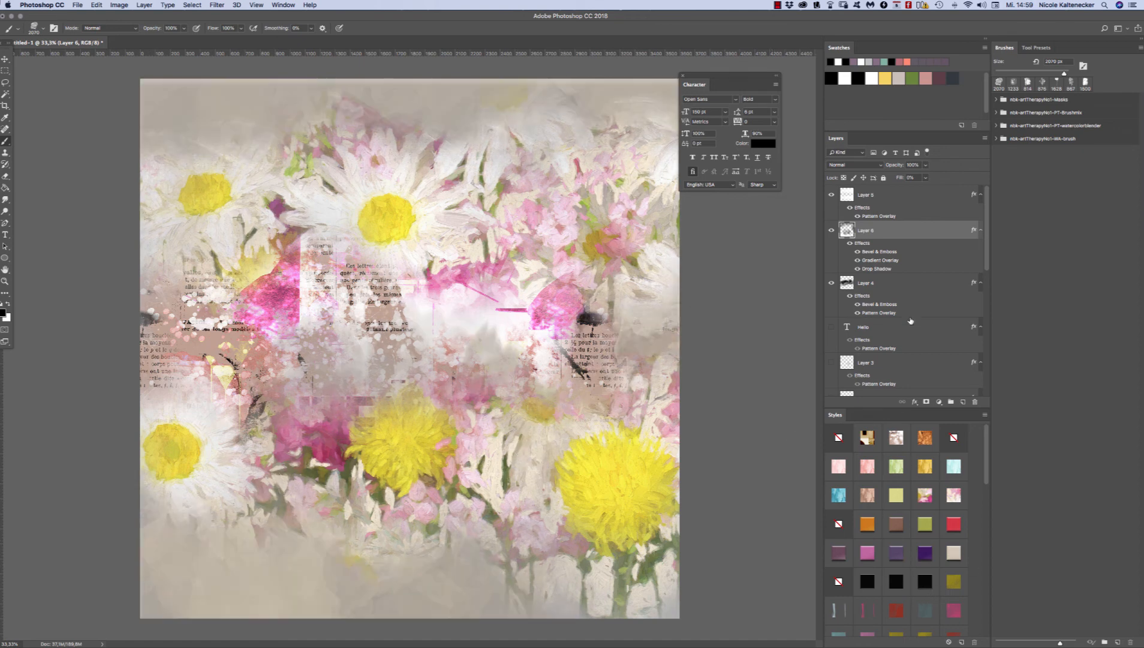
{"action": "left_click", "coordinate": [857, 269]}
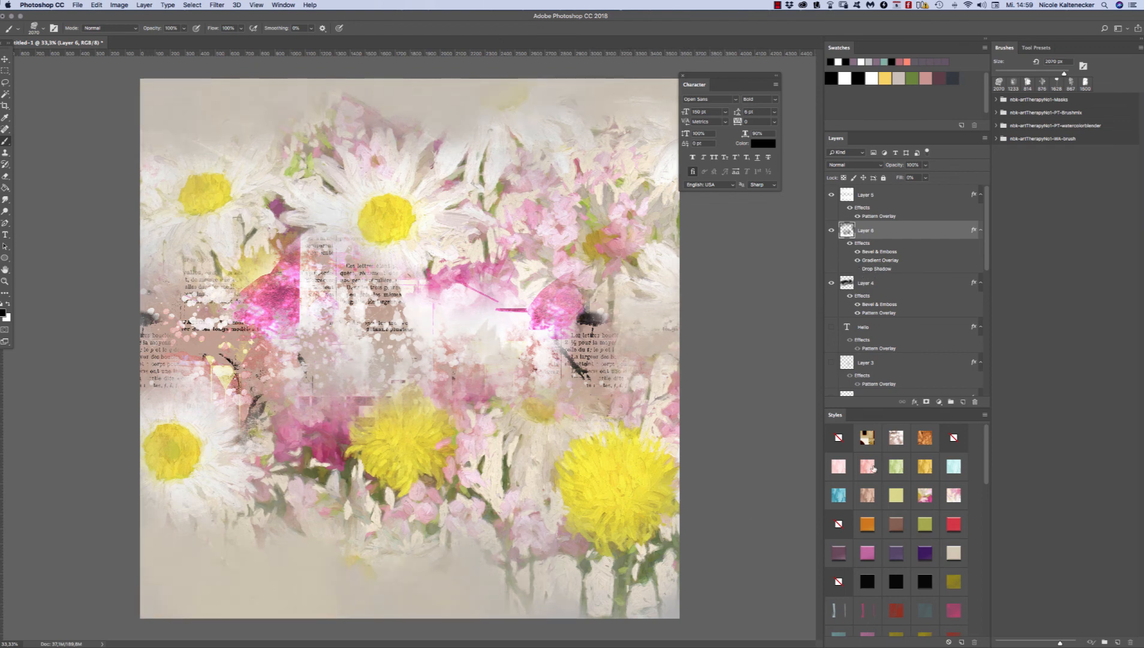
Step: Try the Vivid Light bevel and olive watercolour styles on Layer 6, and settle on the light turquoise painted-stroke style
{"action": "left_click", "coordinate": [950, 535]}
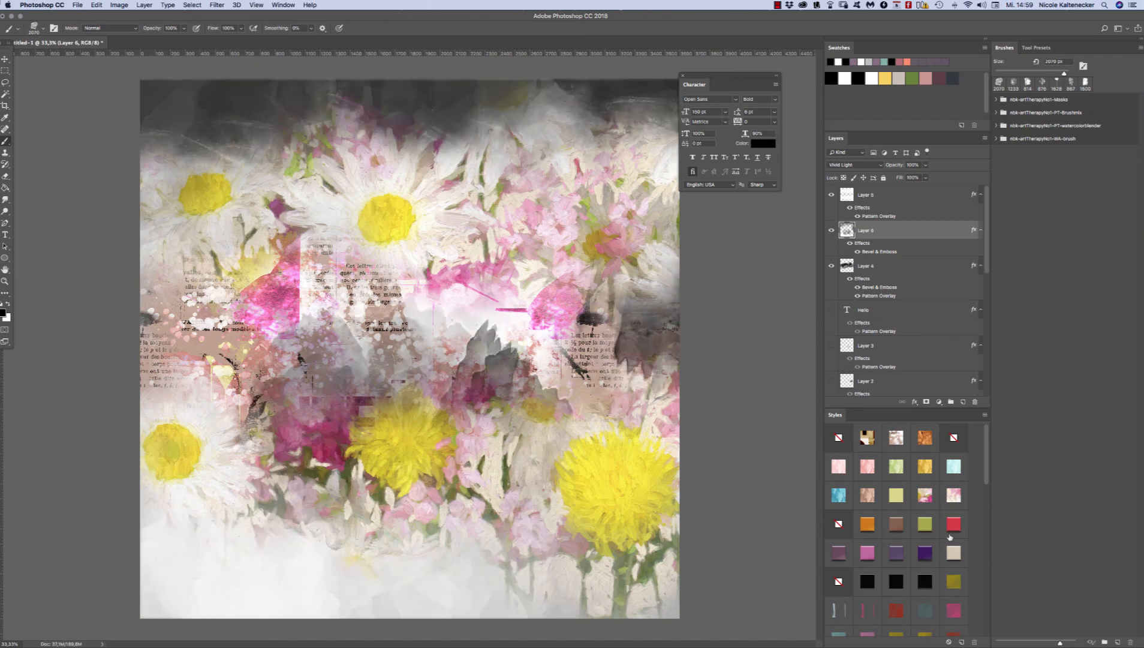
{"action": "left_click", "coordinate": [958, 577]}
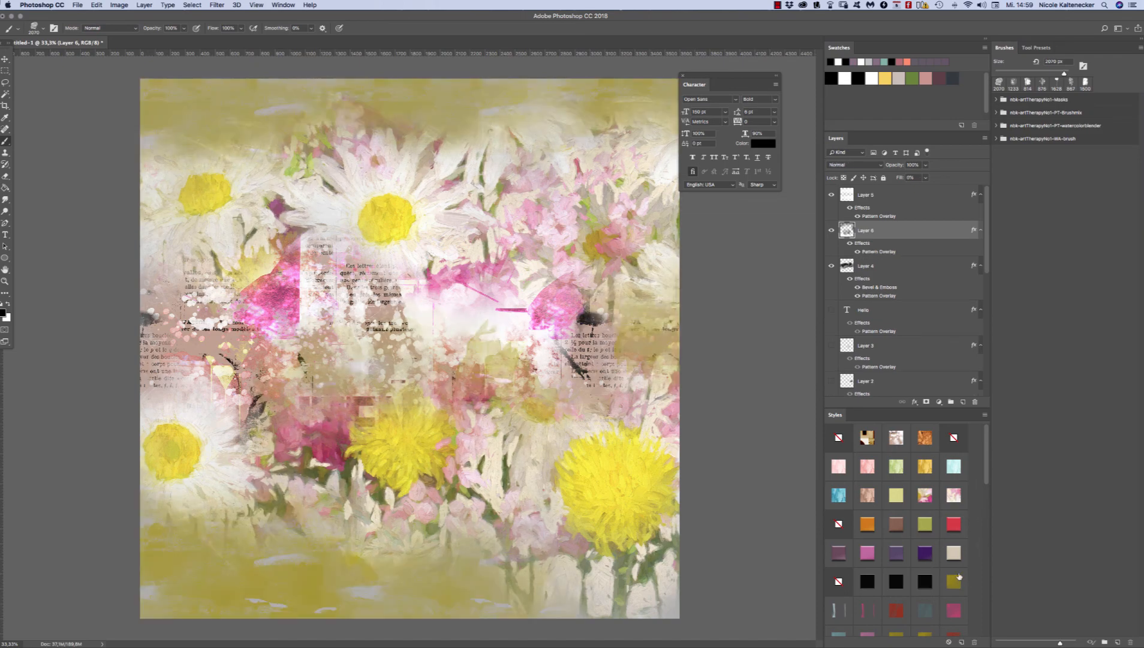
{"action": "scroll", "coordinate": [983, 456], "scroll_direction": "down", "scroll_amount": 1}
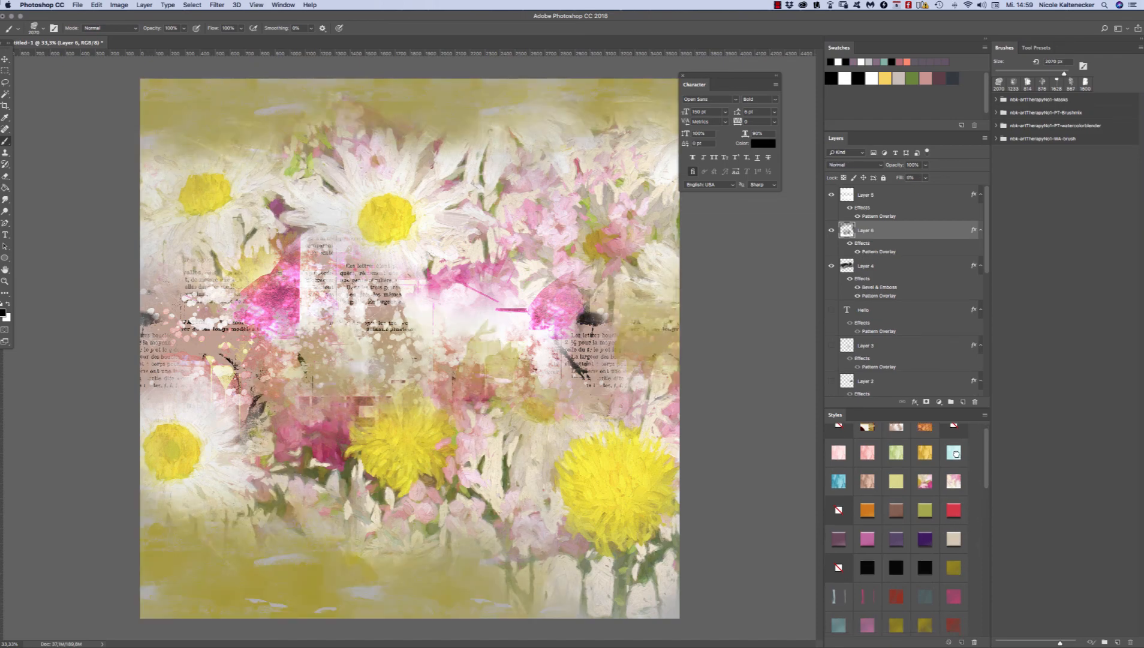
{"action": "left_click", "coordinate": [956, 454]}
{"action": "scroll", "coordinate": [989, 484], "scroll_direction": "down", "scroll_amount": 1}
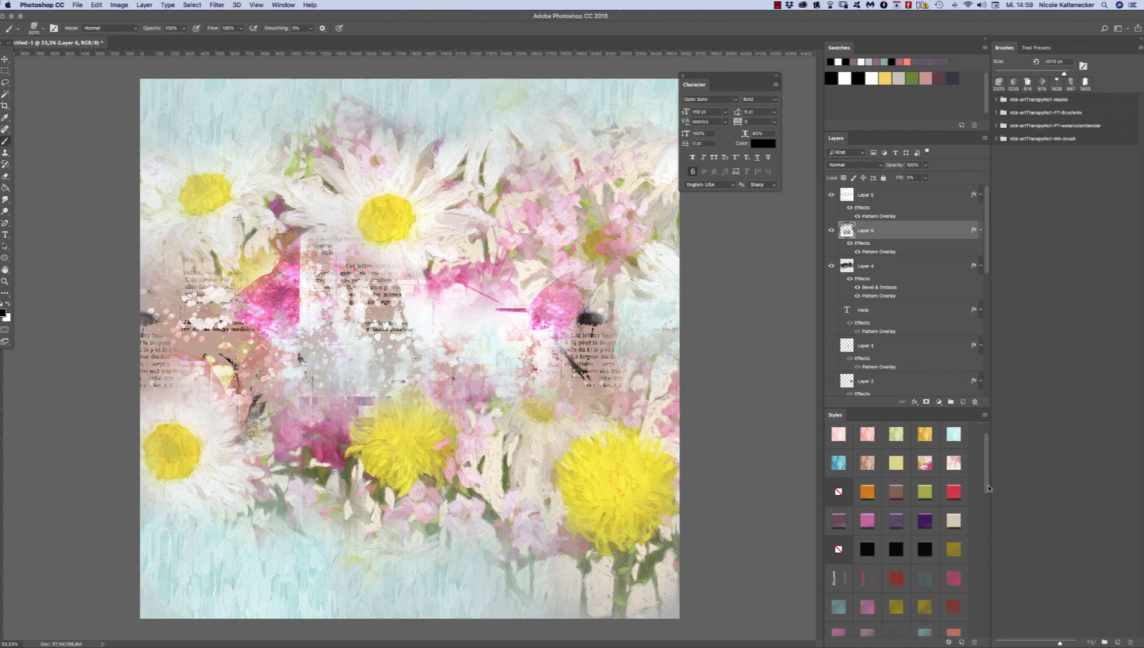
Step: Try the white plaster and peeling-wall texture styles on Layer 6, and settle on the cracked white plaster style
{"action": "left_click_drag", "start_coordinate": [989, 487], "coordinate": [988, 519]}
{"action": "left_click", "coordinate": [930, 593]}
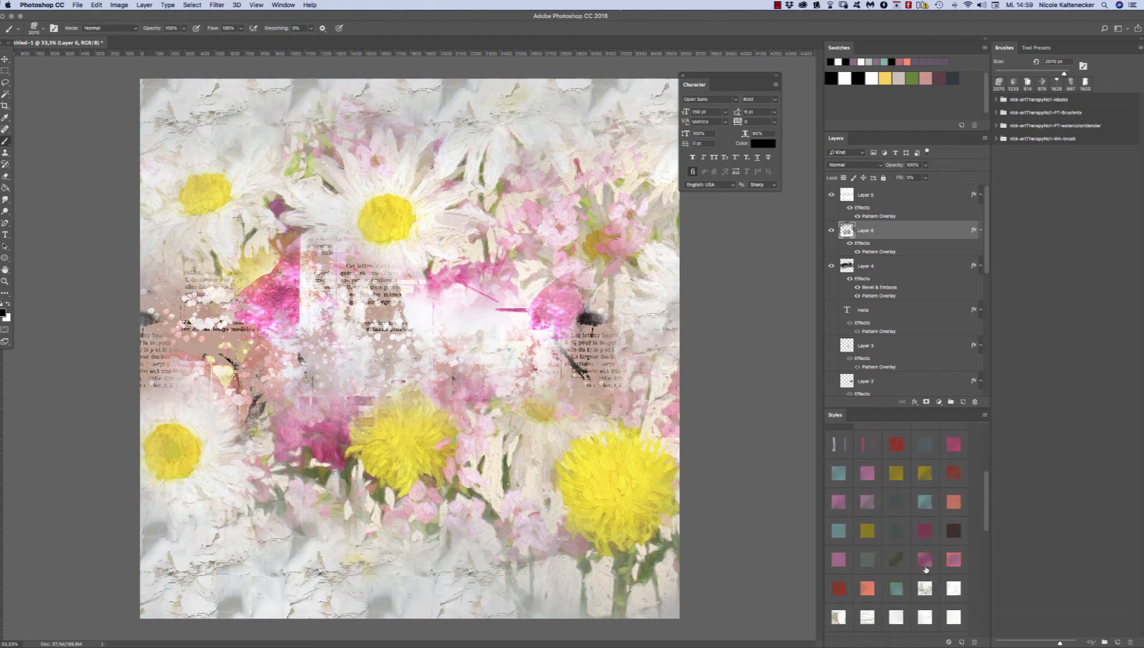
{"action": "left_click", "coordinate": [949, 586]}
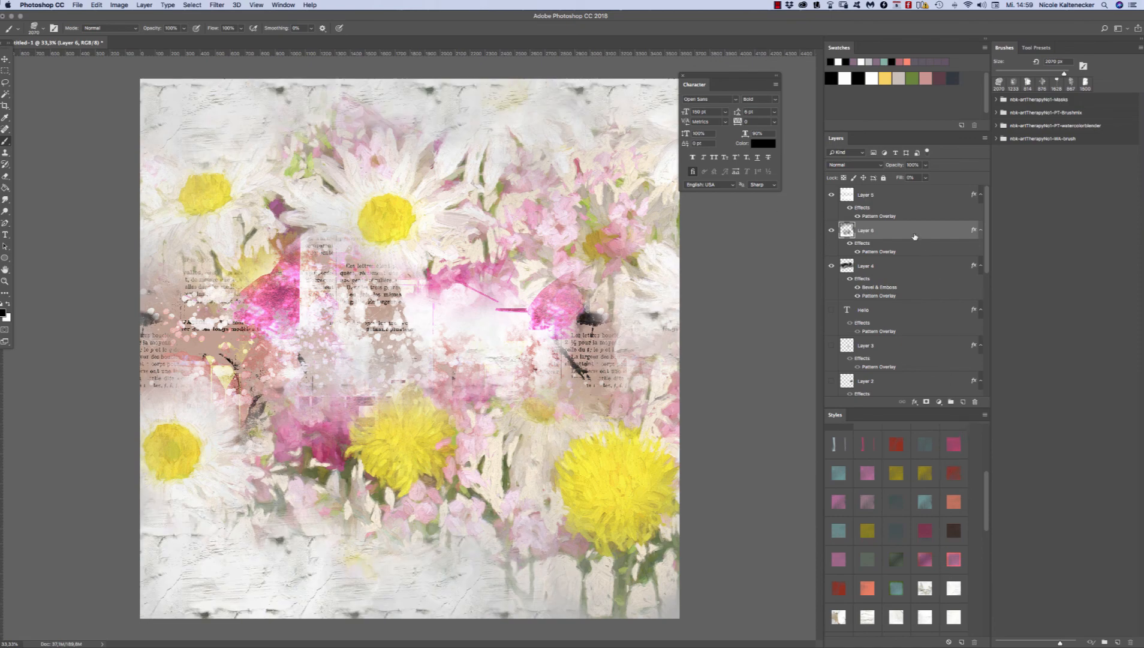
{"action": "left_click", "coordinate": [895, 618]}
{"action": "left_click", "coordinate": [862, 618]}
{"action": "left_click", "coordinate": [839, 619]}
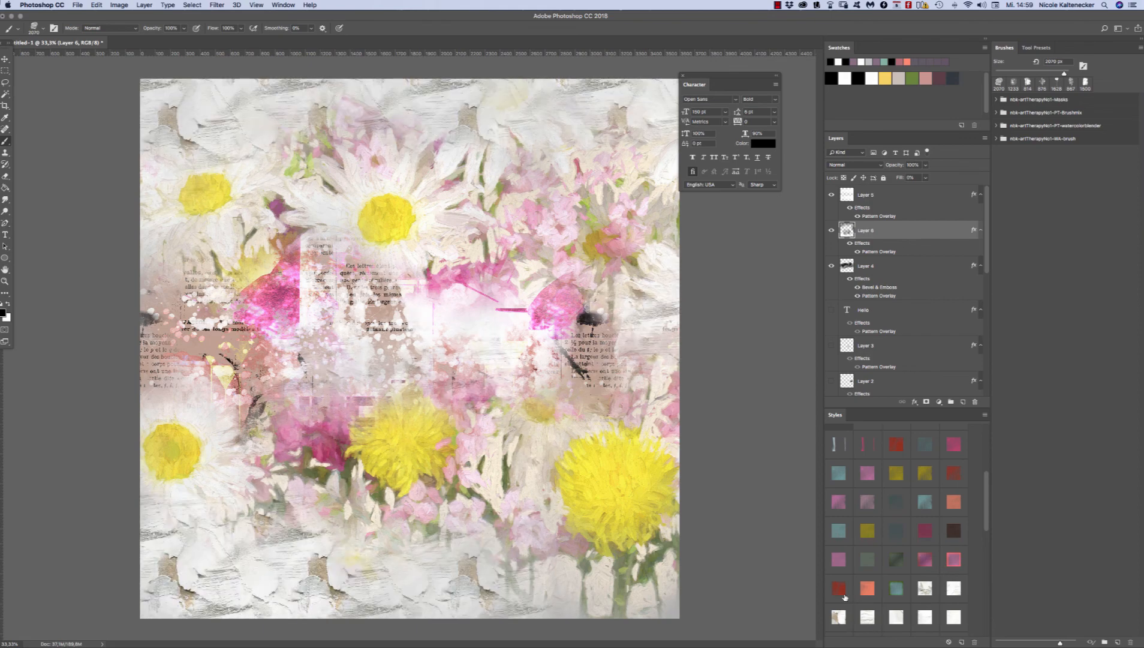
{"action": "left_click", "coordinate": [926, 591]}
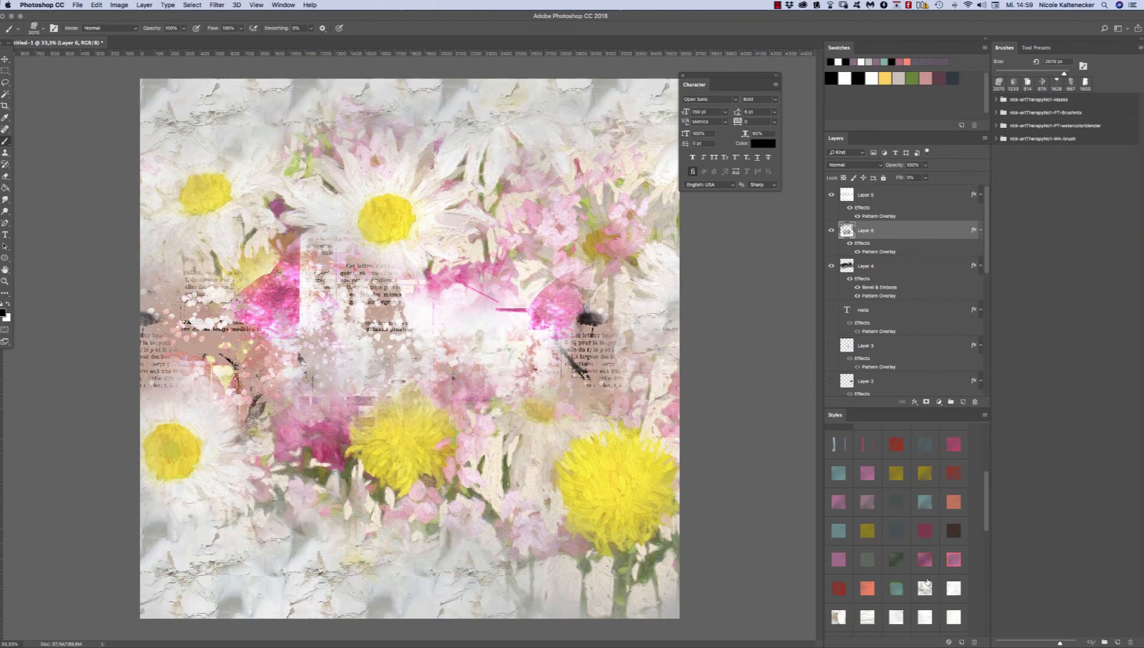
Step: Try a 150% scale for Layer 6's cracked plaster pattern overlay, and settle on 200%
{"action": "double_click", "coordinate": [883, 252]}
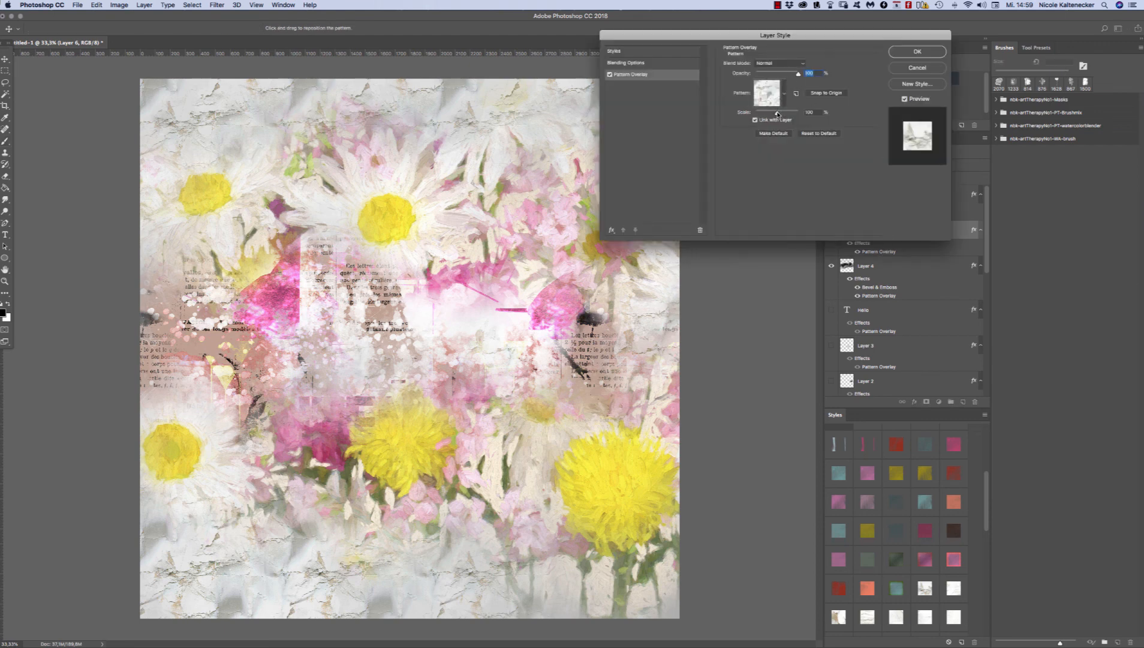
{"action": "left_click_drag", "start_coordinate": [777, 114], "coordinate": [779, 114]}
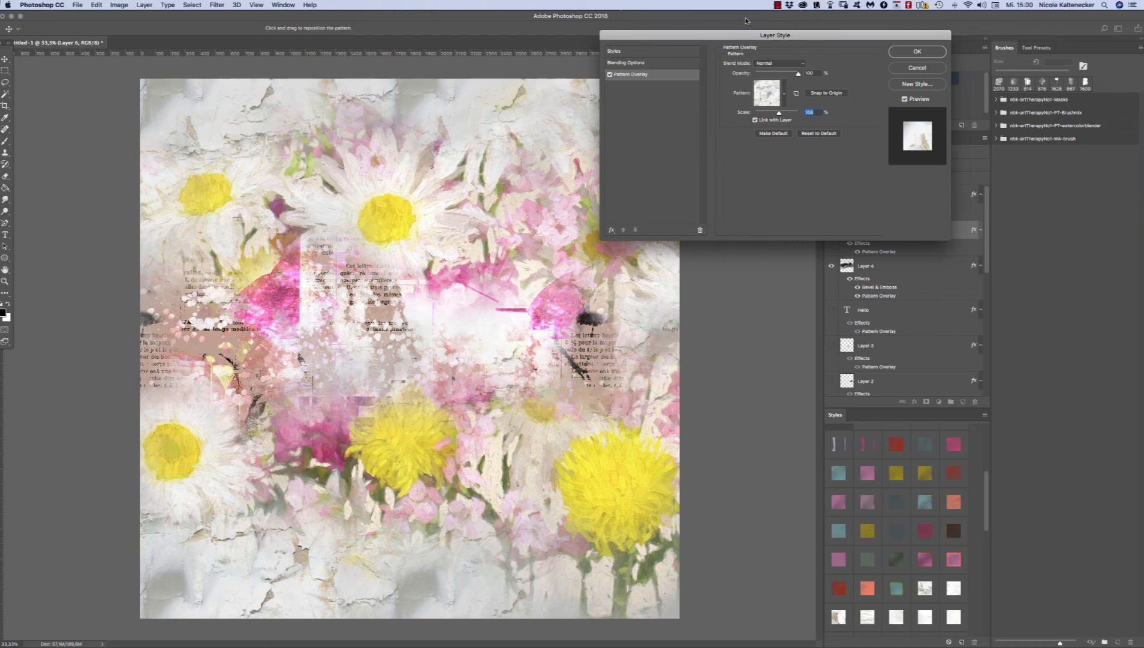
{"action": "type", "text": "150"}
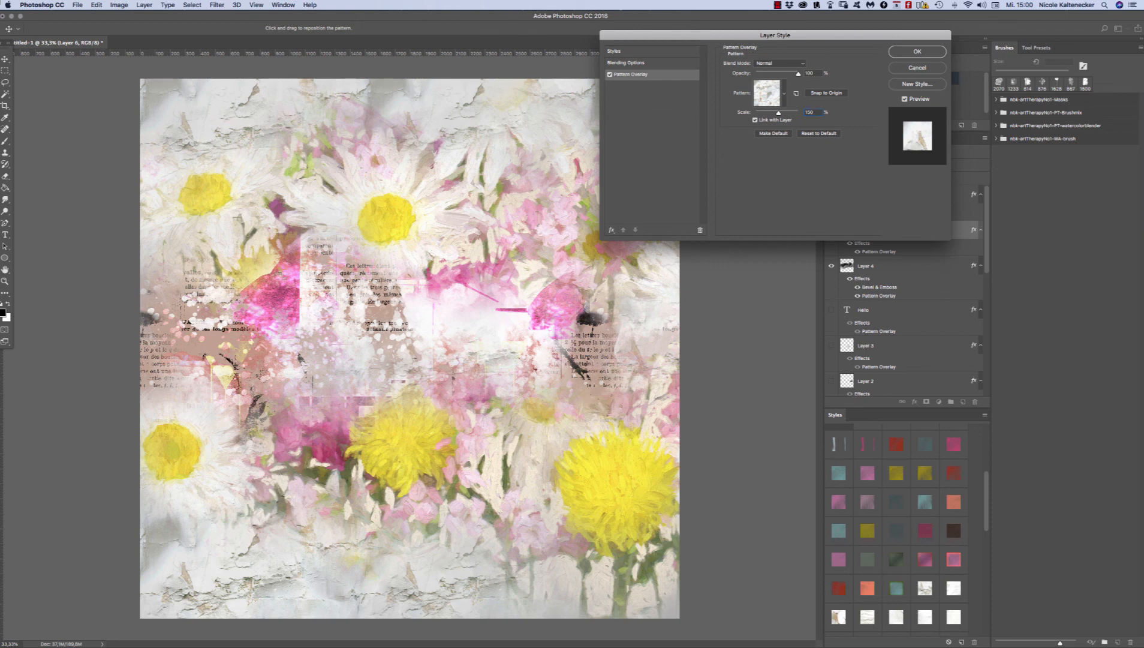
{"action": "key", "text": "super+a"}
{"action": "type", "text": "200"}
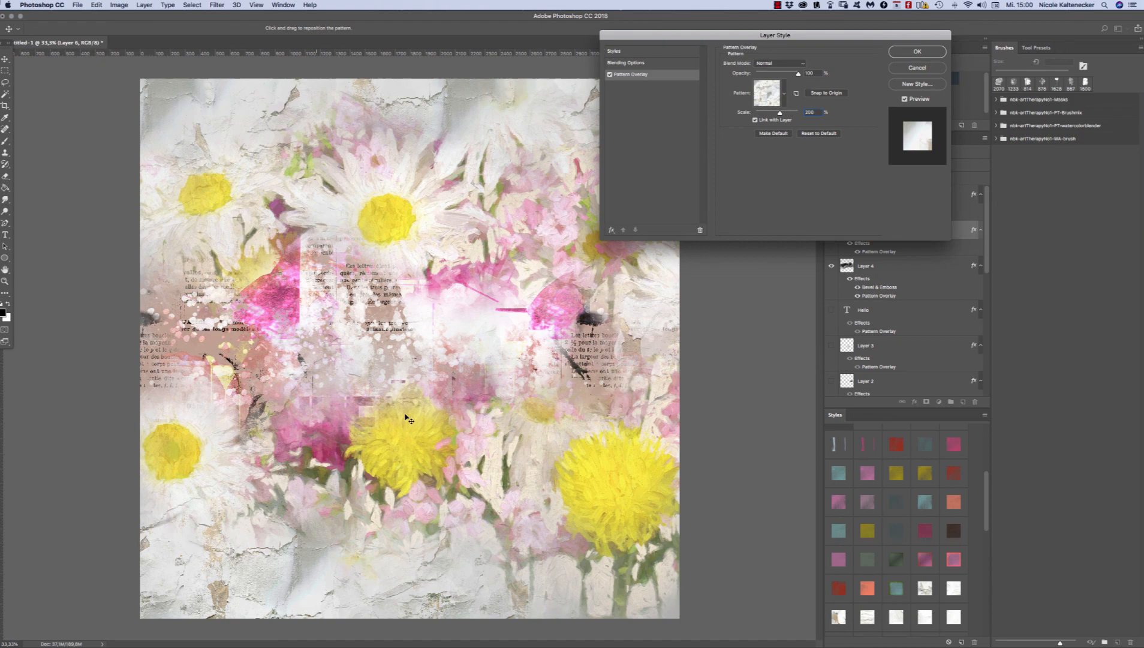
{"action": "left_click", "coordinate": [927, 52]}
Step: Inspect the enlarged plaster texture up close and at 100%, and review Layer 6's Pattern Overlay settings
{"action": "left_click_drag", "start_coordinate": [238, 535], "coordinate": [347, 584]}
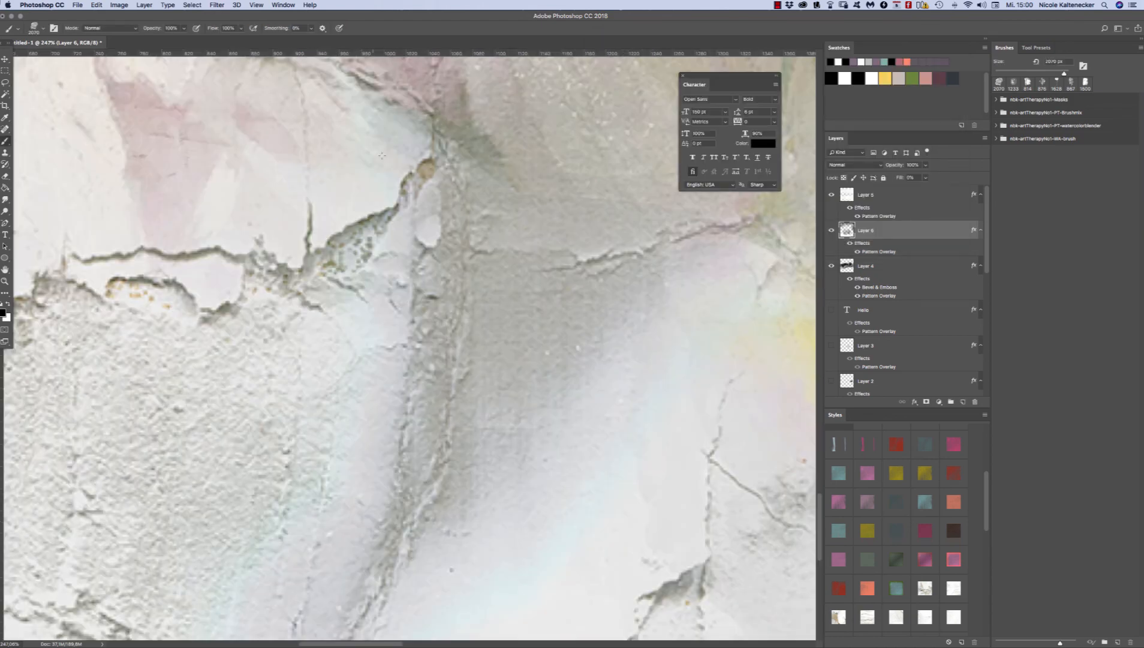
{"action": "key", "text": "super+1"}
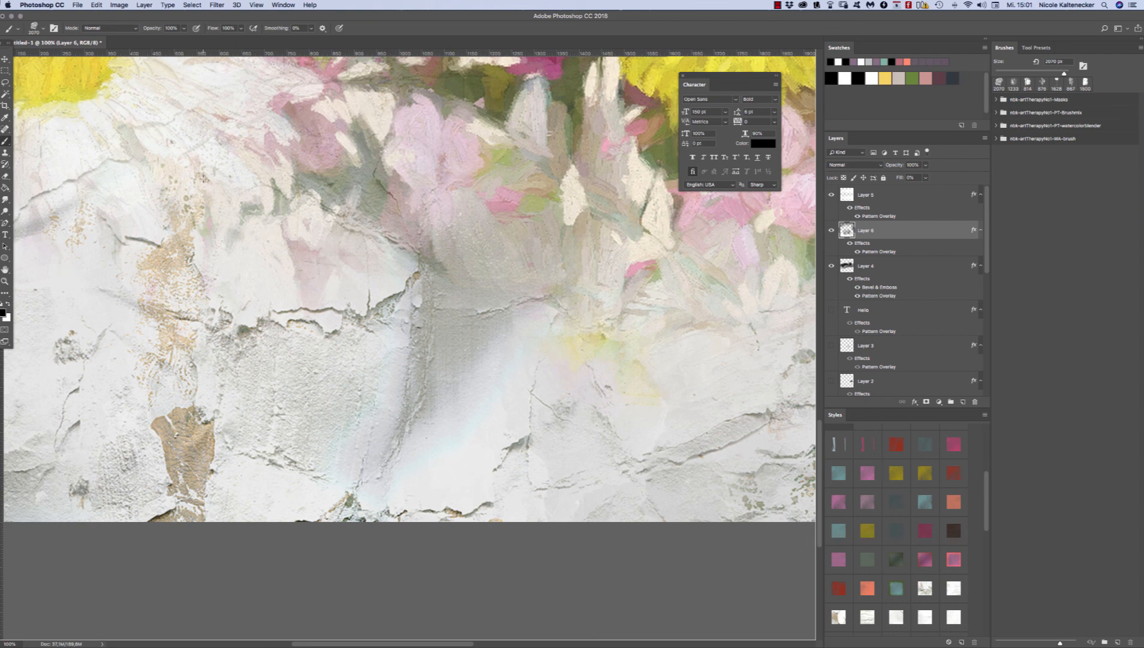
{"action": "double_click", "coordinate": [879, 251]}
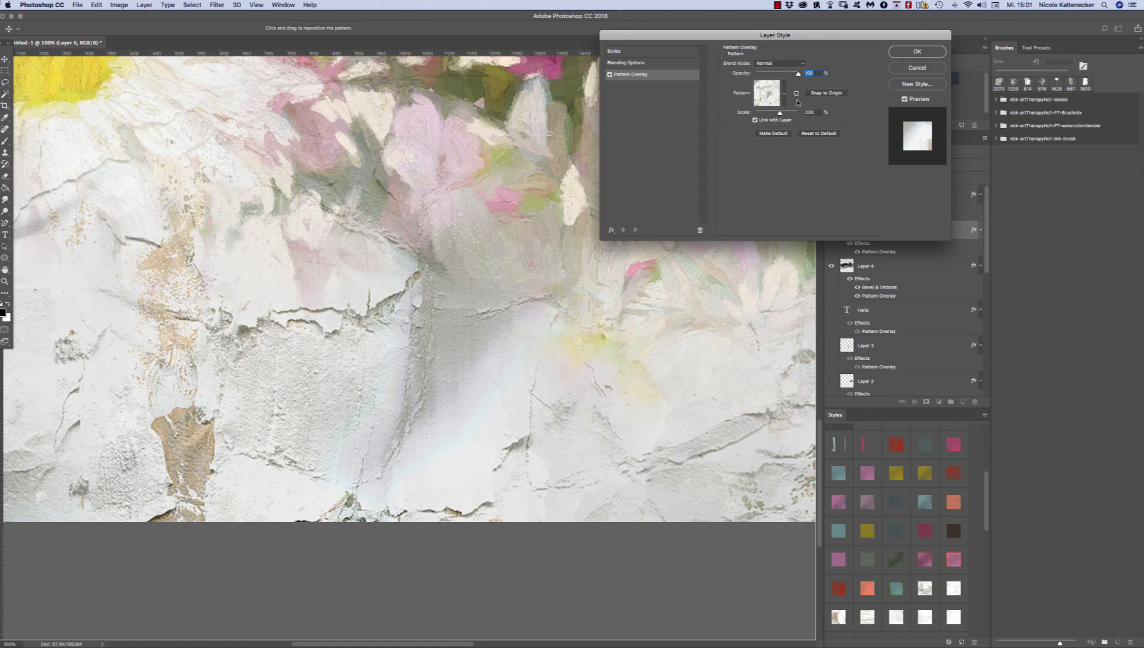
{"action": "left_click", "coordinate": [895, 52]}
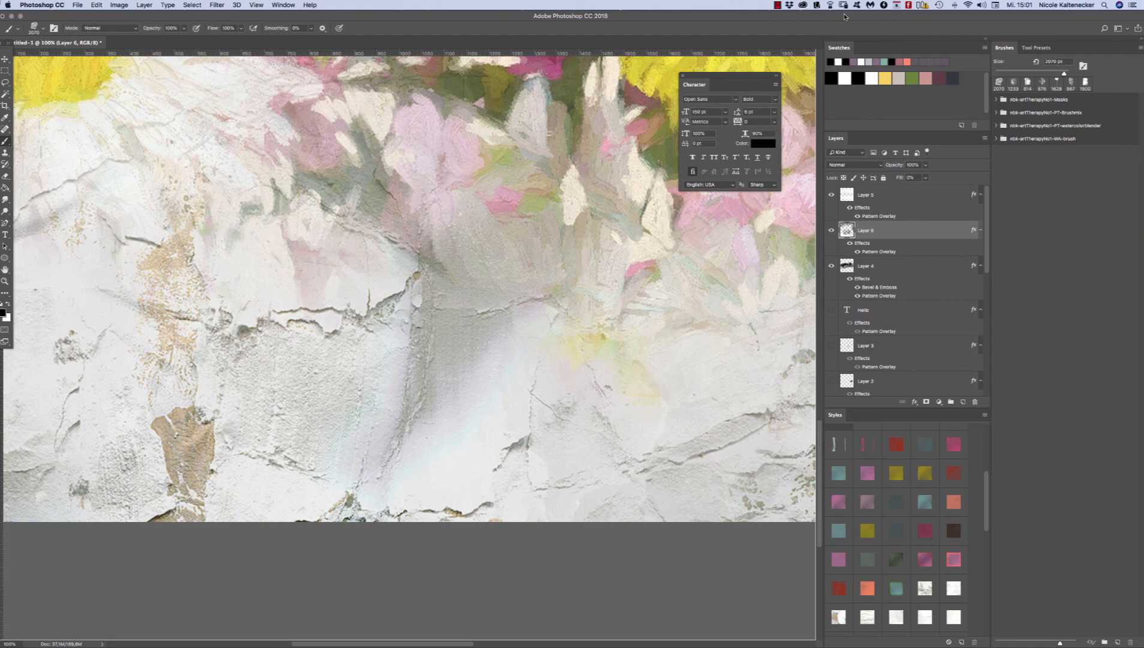
{"action": "key", "text": "super+0"}
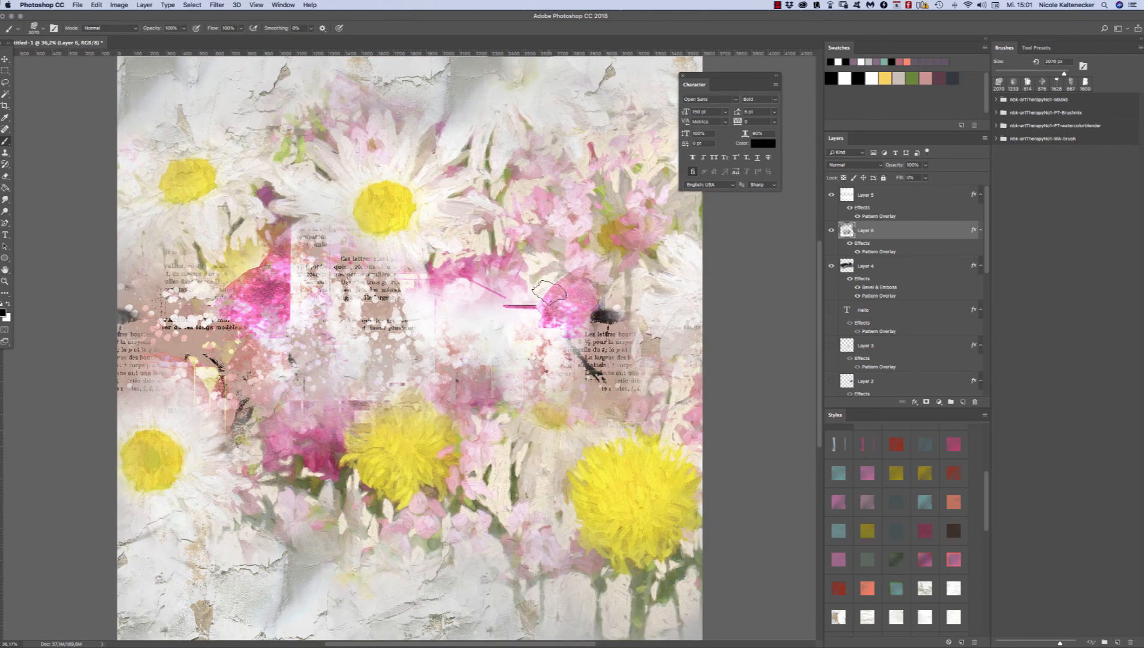
{"action": "key", "text": "super+r"}
{"action": "key", "text": "super+r"}
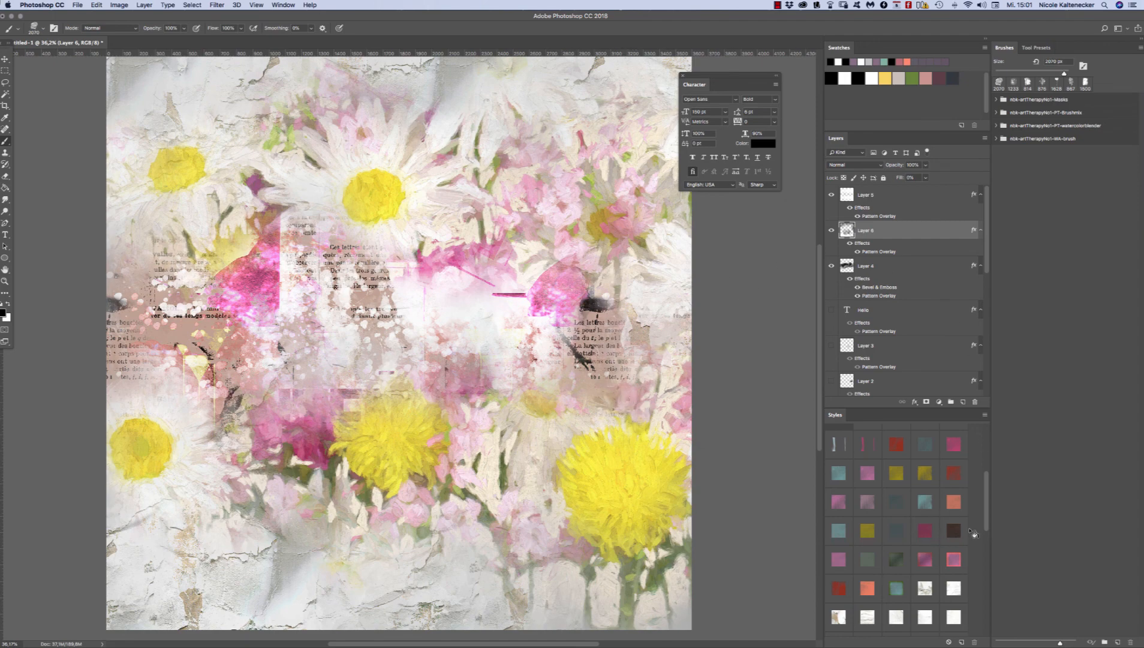
Step: Show the Hello text layer, bring it to the front of the layer stack, and move the text to the canvas's lower-left area
{"action": "left_click_drag", "start_coordinate": [987, 511], "coordinate": [990, 624]}
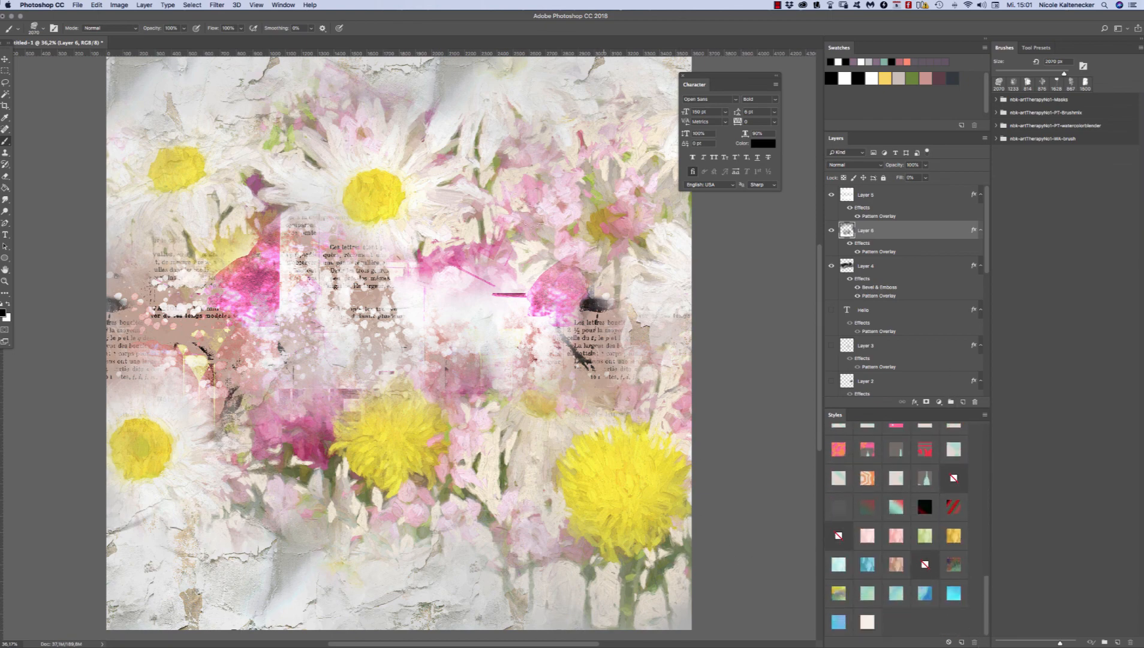
{"action": "left_click", "coordinate": [831, 309]}
{"action": "left_click", "coordinate": [870, 310]}
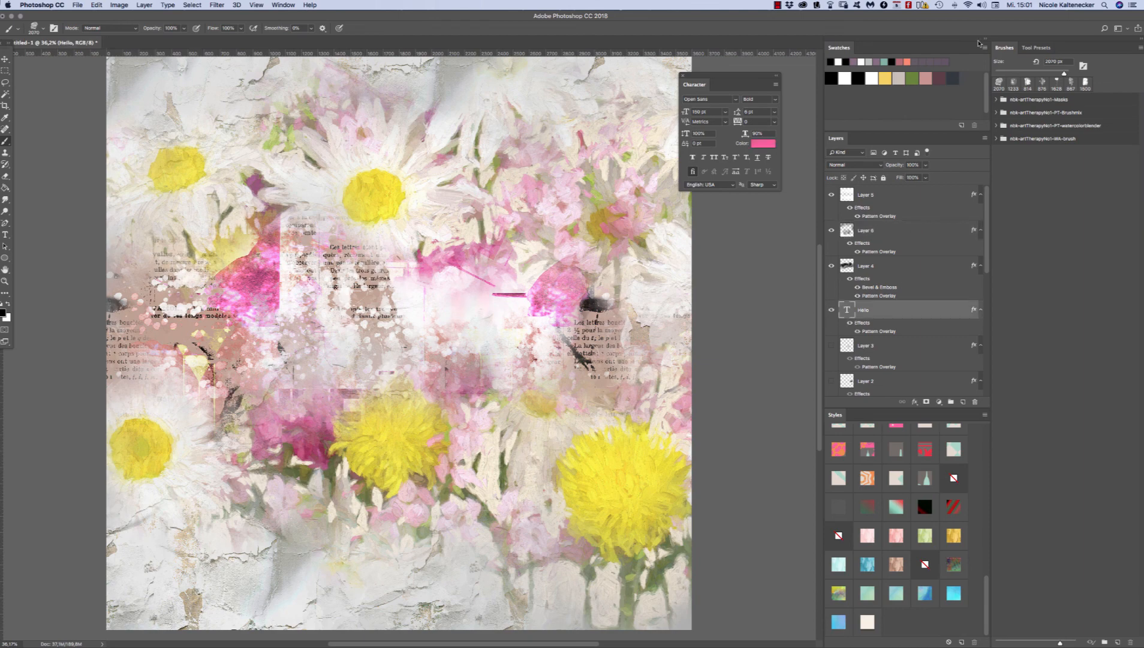
{"action": "key", "text": "super+shift+bracketright"}
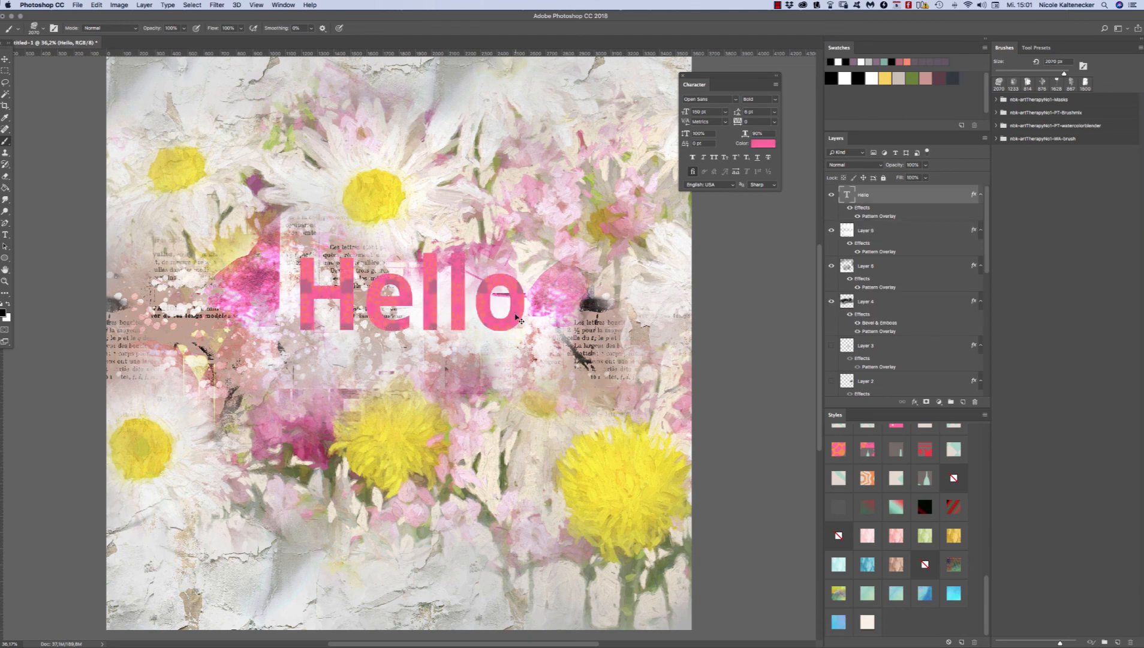
{"action": "left_click_drag", "start_coordinate": [520, 321], "coordinate": [390, 576]}
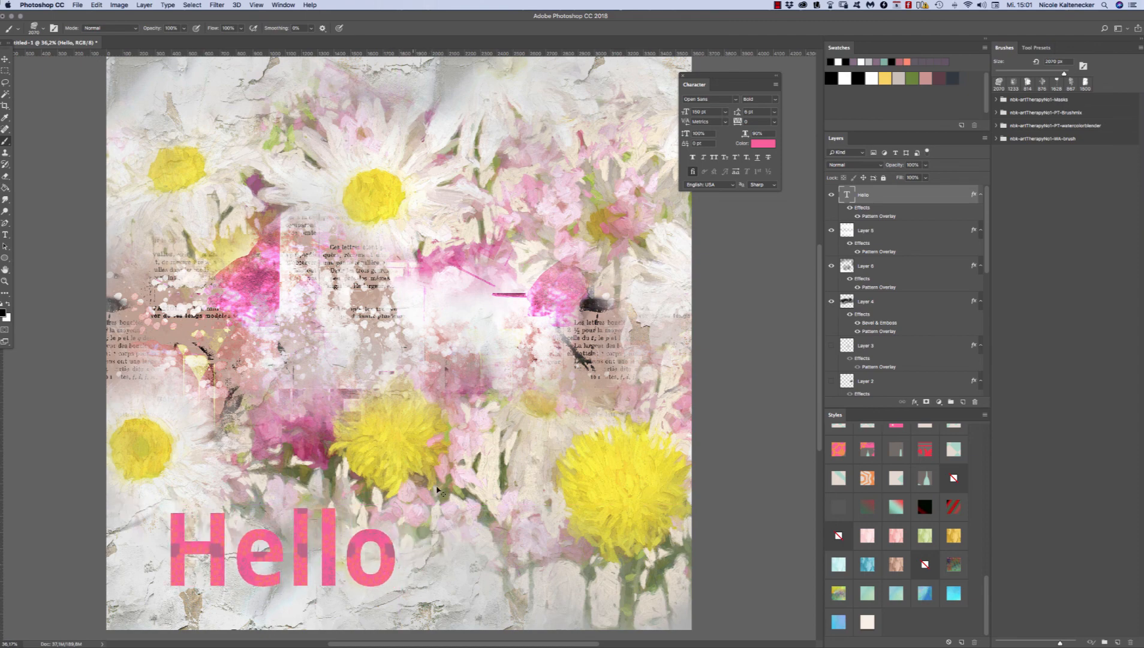
Step: Try the red, teal-to-red, magenta, pale pink and coral gradient overlay styles on the Hello text
{"action": "left_click", "coordinate": [927, 510]}
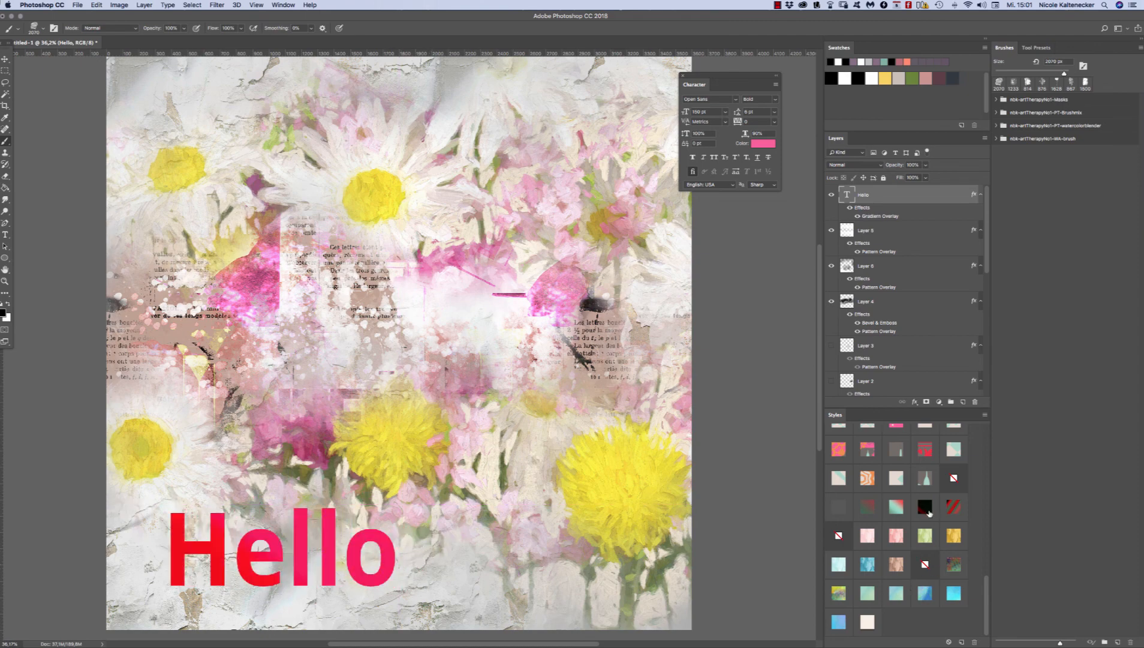
{"action": "left_click", "coordinate": [895, 504]}
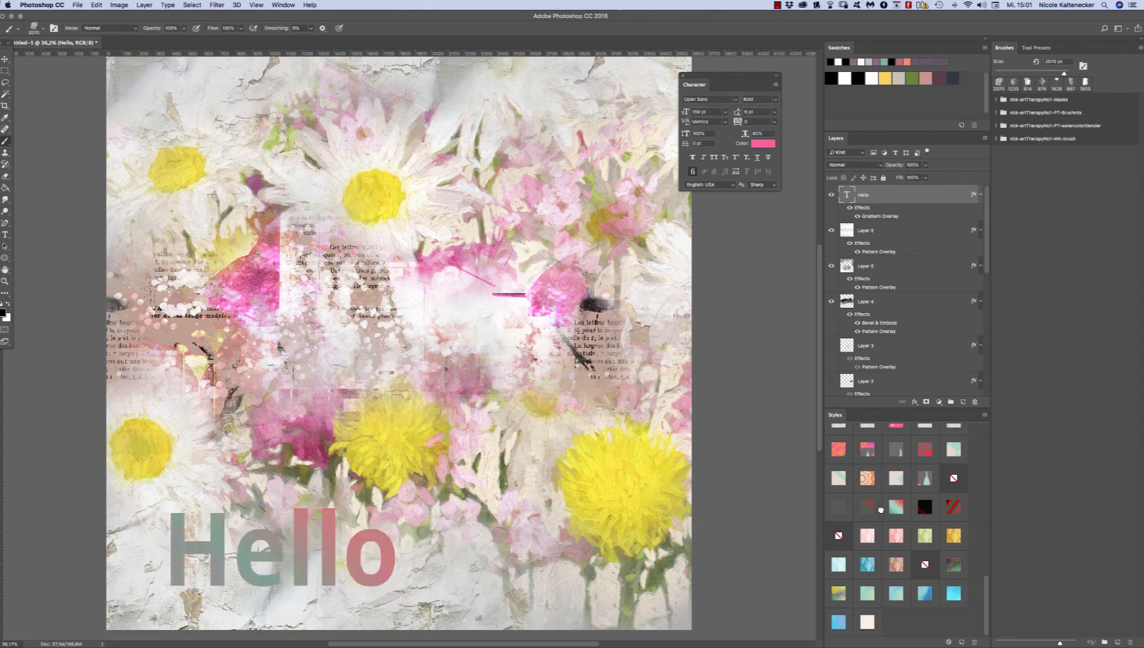
{"action": "left_click", "coordinate": [856, 511]}
{"action": "left_click", "coordinate": [869, 508]}
{"action": "left_click", "coordinate": [955, 509]}
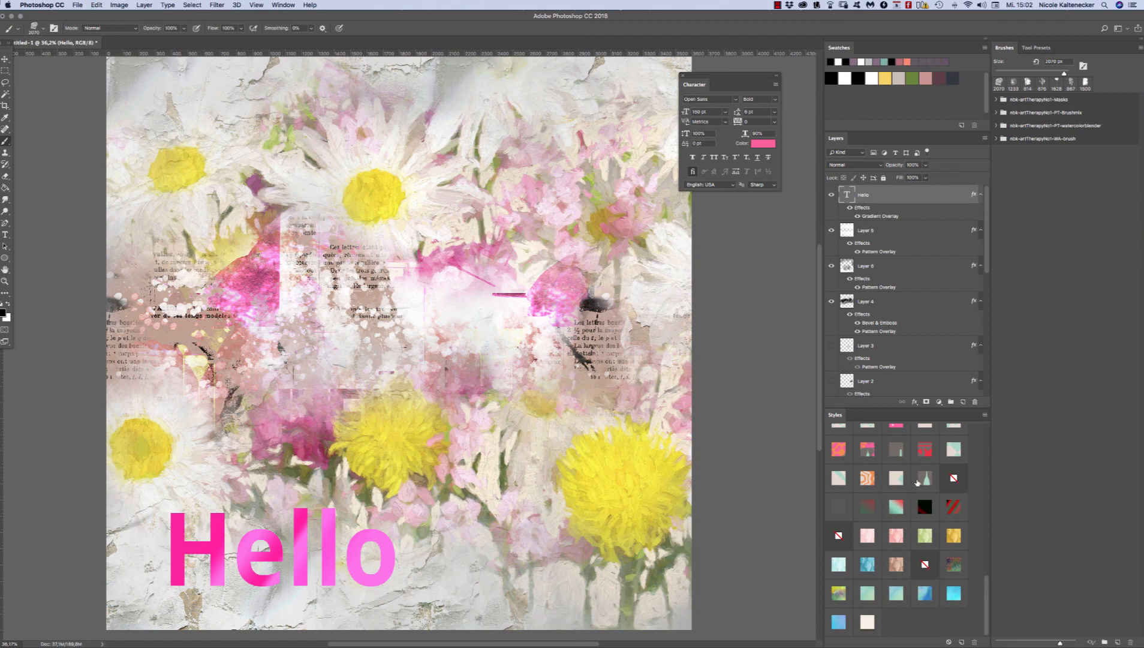
{"action": "left_click", "coordinate": [896, 506]}
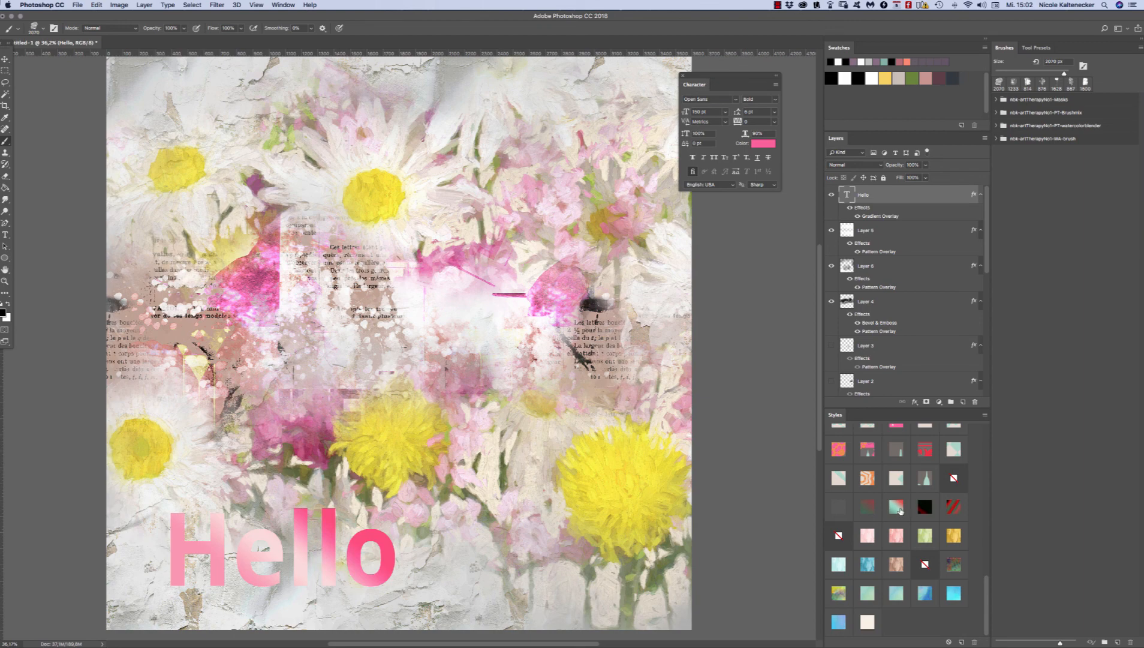
{"action": "left_click", "coordinate": [867, 507]}
{"action": "left_click", "coordinate": [840, 506]}
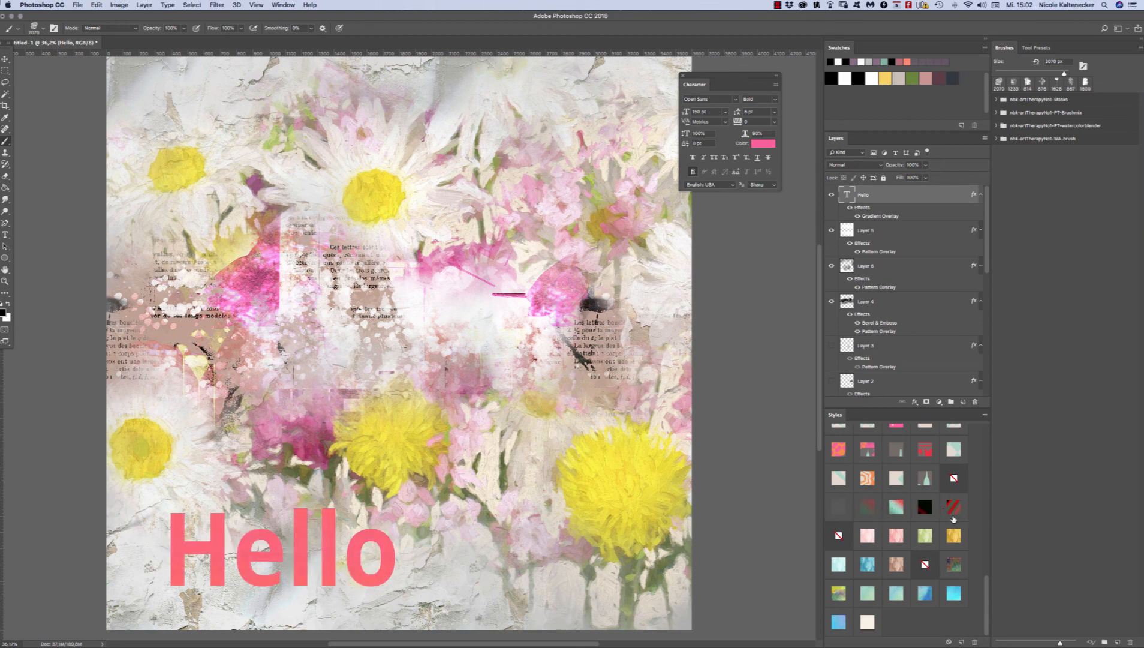
Step: Try the blue-violet, cyan-blue and cream drop-shadow styles on the Hello text, and settle on the pink, grey and mint geometric pattern style
{"action": "left_click", "coordinate": [923, 594]}
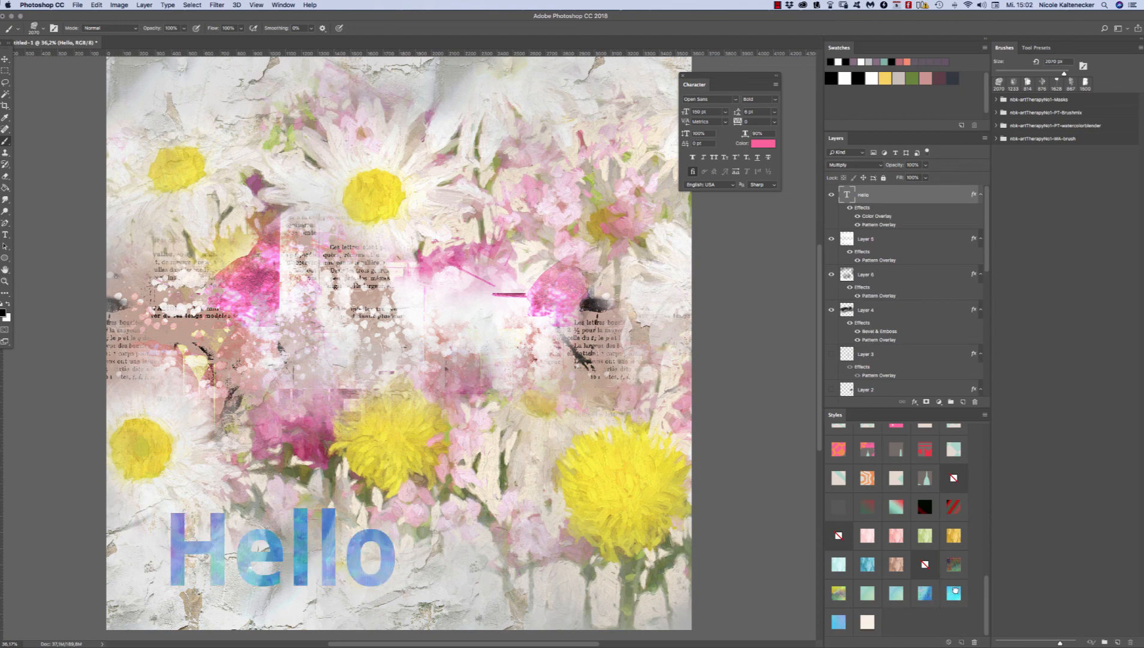
{"action": "left_click", "coordinate": [954, 592]}
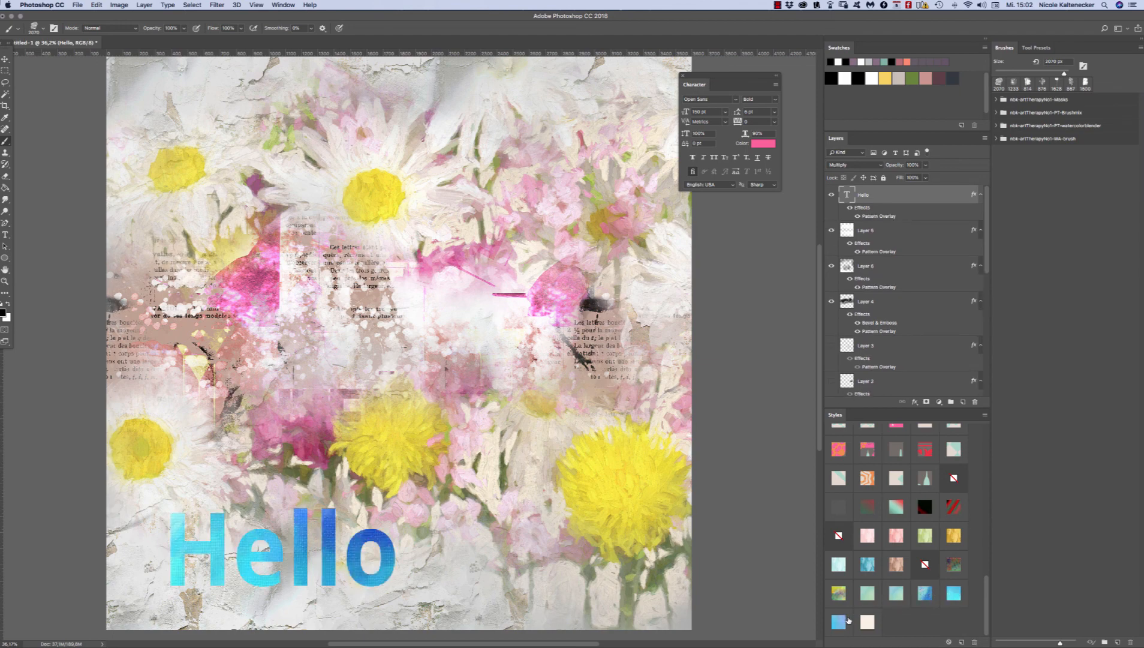
{"action": "left_click", "coordinate": [868, 624]}
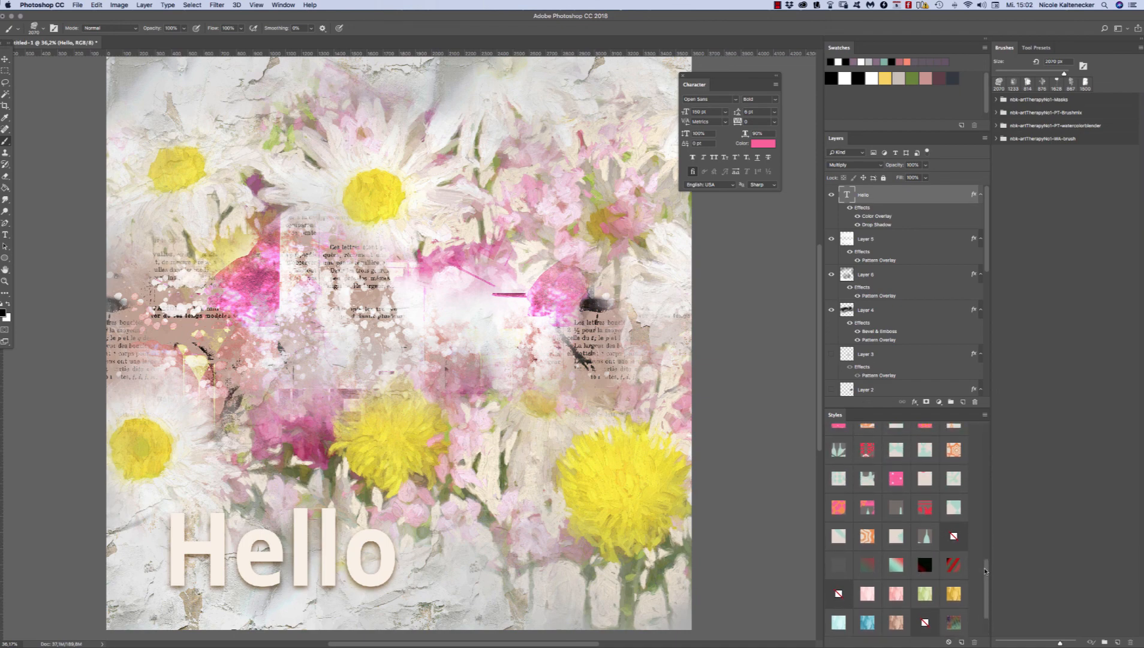
{"action": "left_click", "coordinate": [891, 449]}
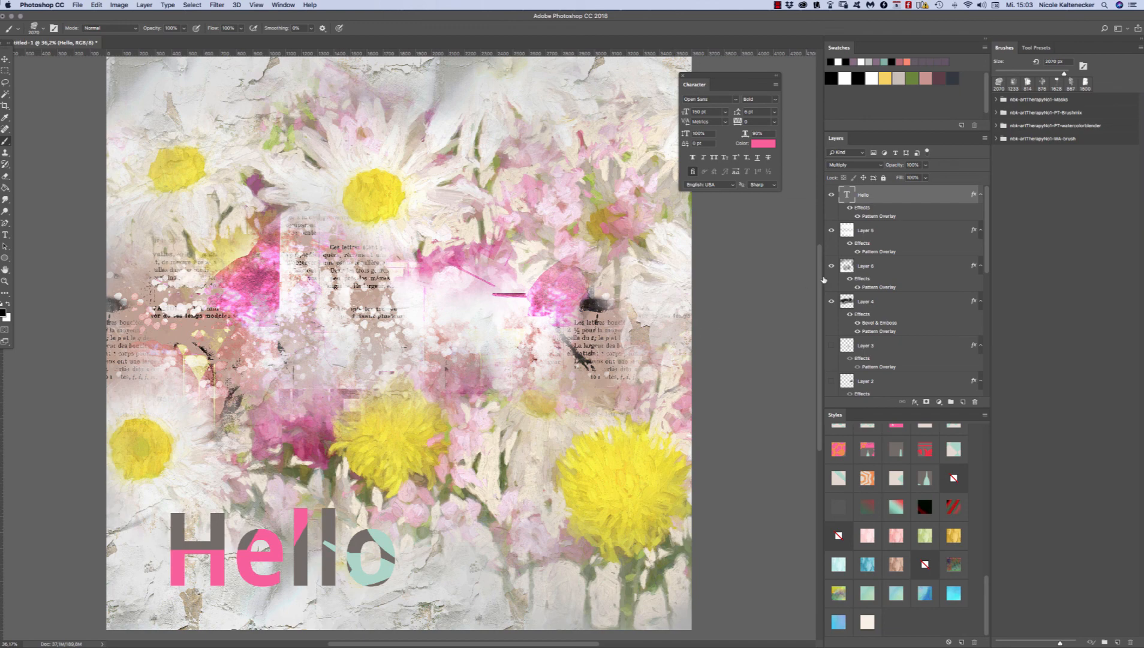
{"action": "left_click", "coordinate": [778, 5]}
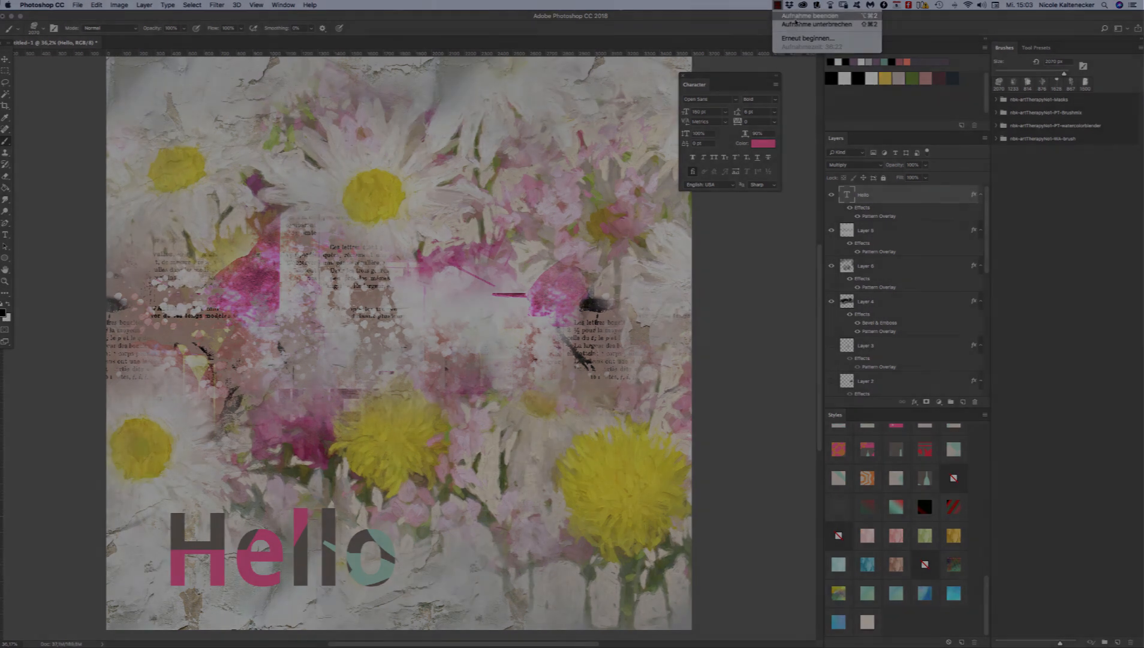